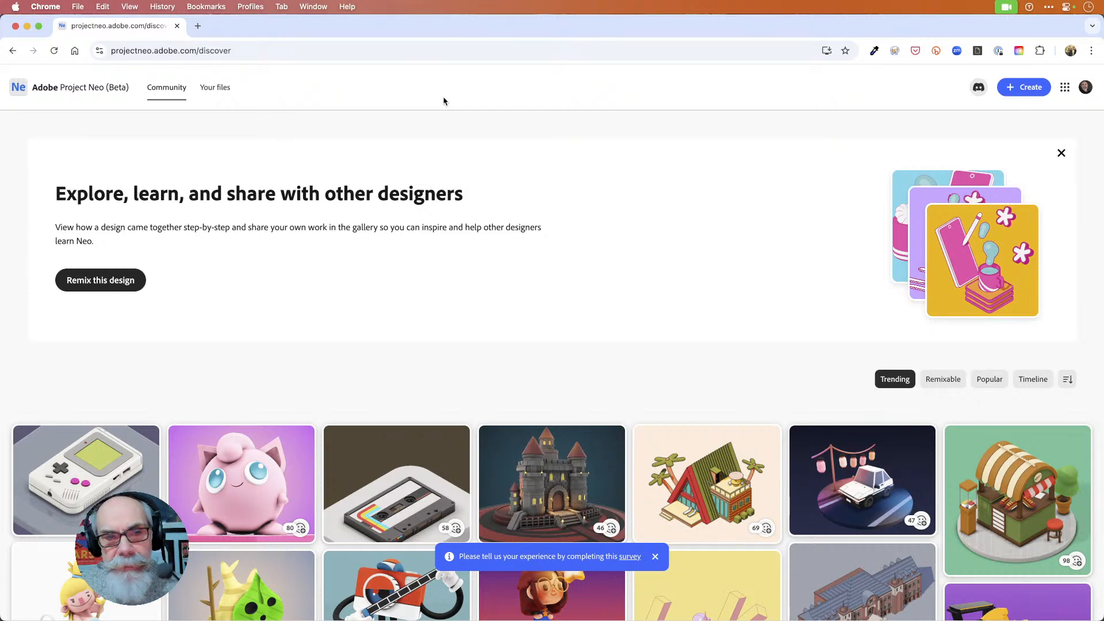
Step: Browse the trending community designs in the Project Neo gallery for examples of 3D work
scroll(561, 216, down, 3)
scroll(561, 217, down, 1)
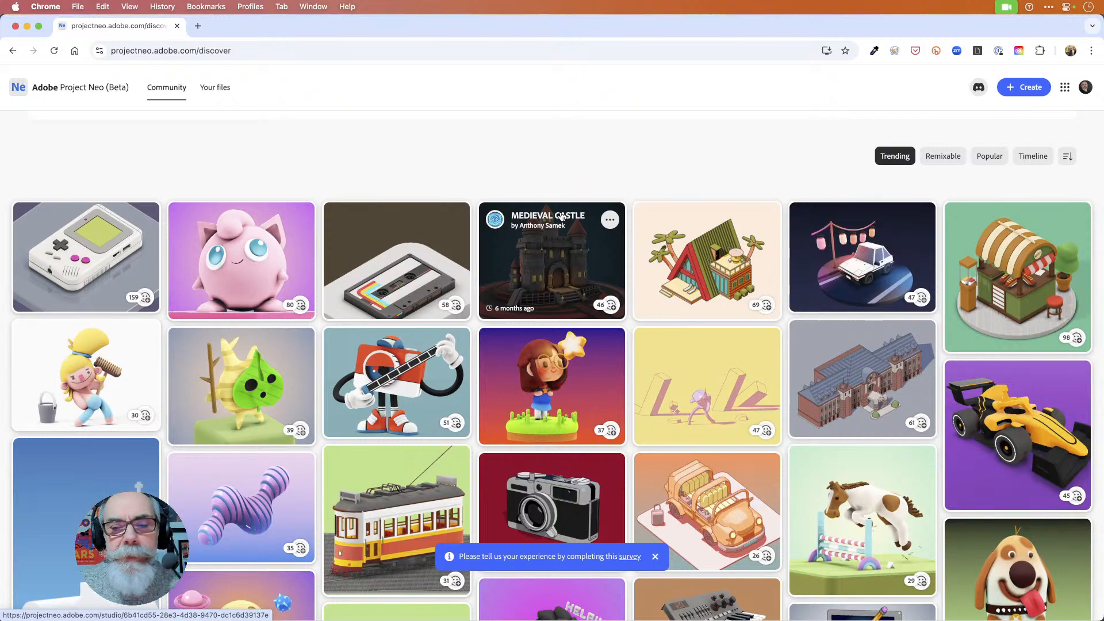
scroll(561, 216, down, 2)
scroll(546, 242, down, 2)
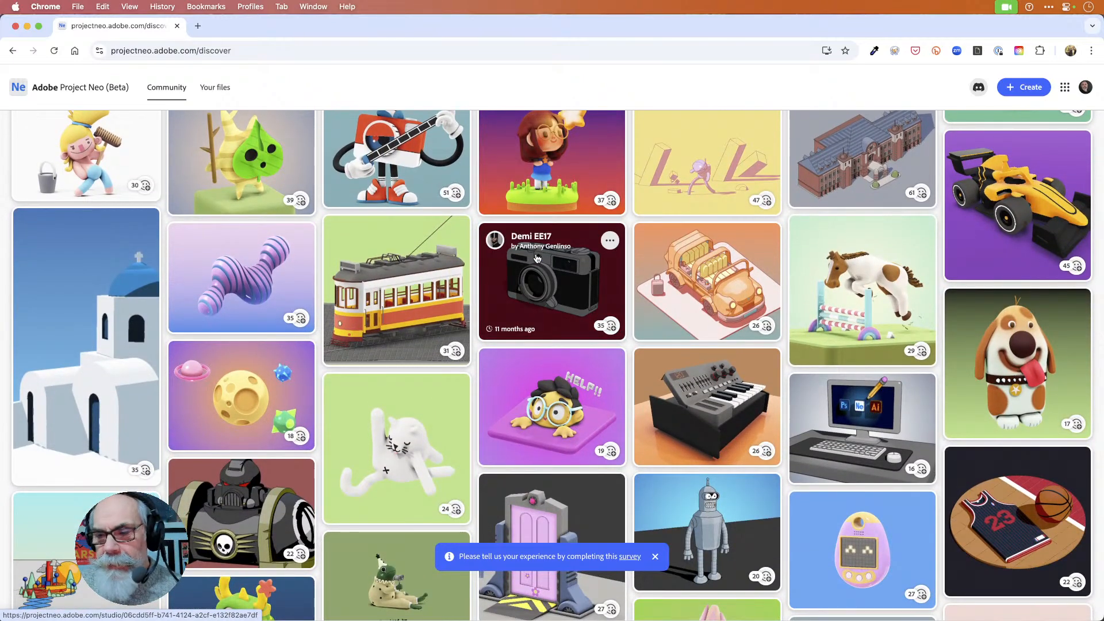
scroll(537, 258, up, 7)
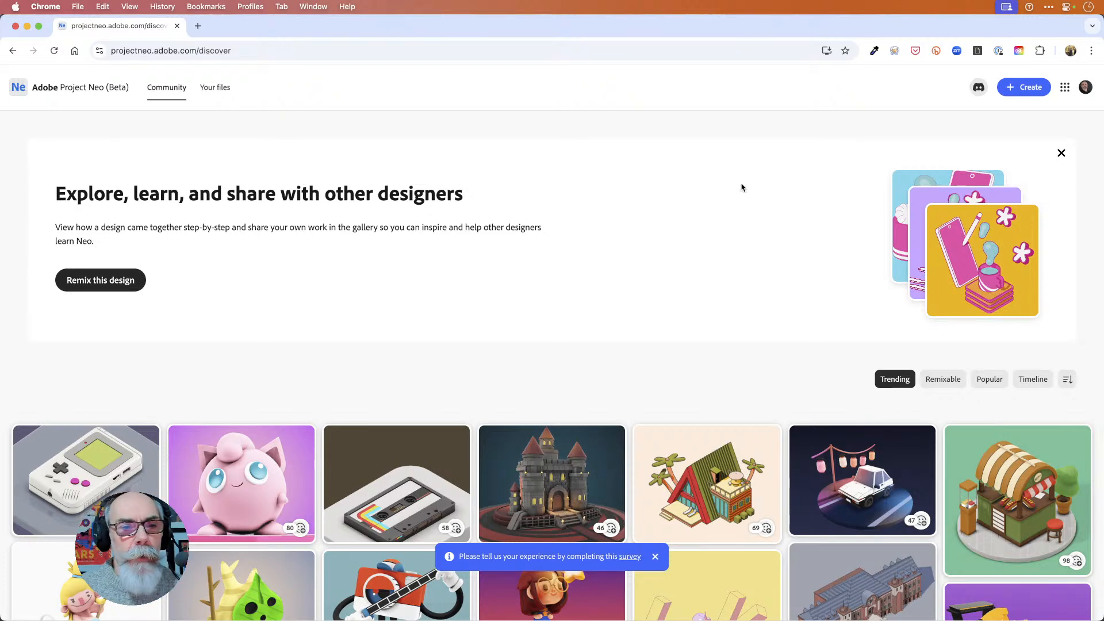
scroll(741, 188, down, 3)
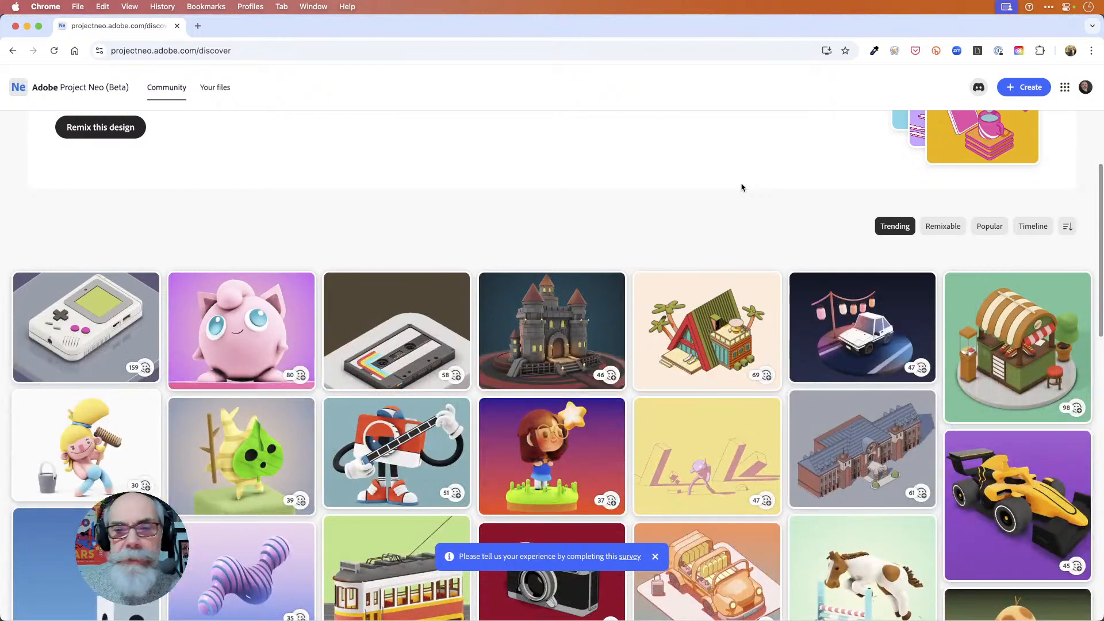
scroll(742, 187, up, 3)
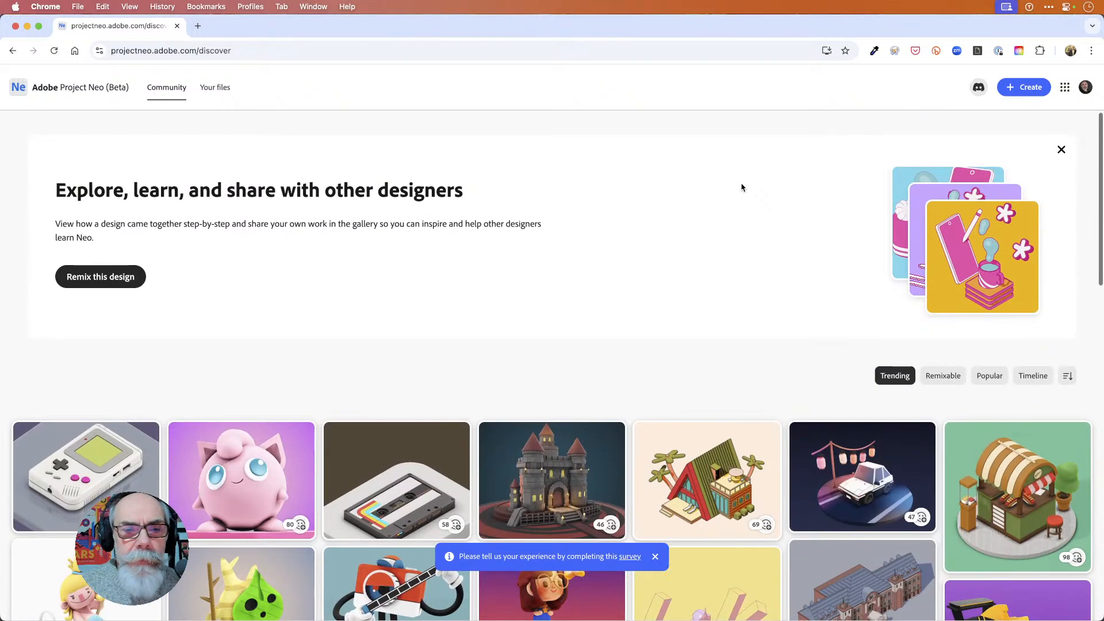
scroll(742, 187, down, 5)
scroll(742, 188, down, 15)
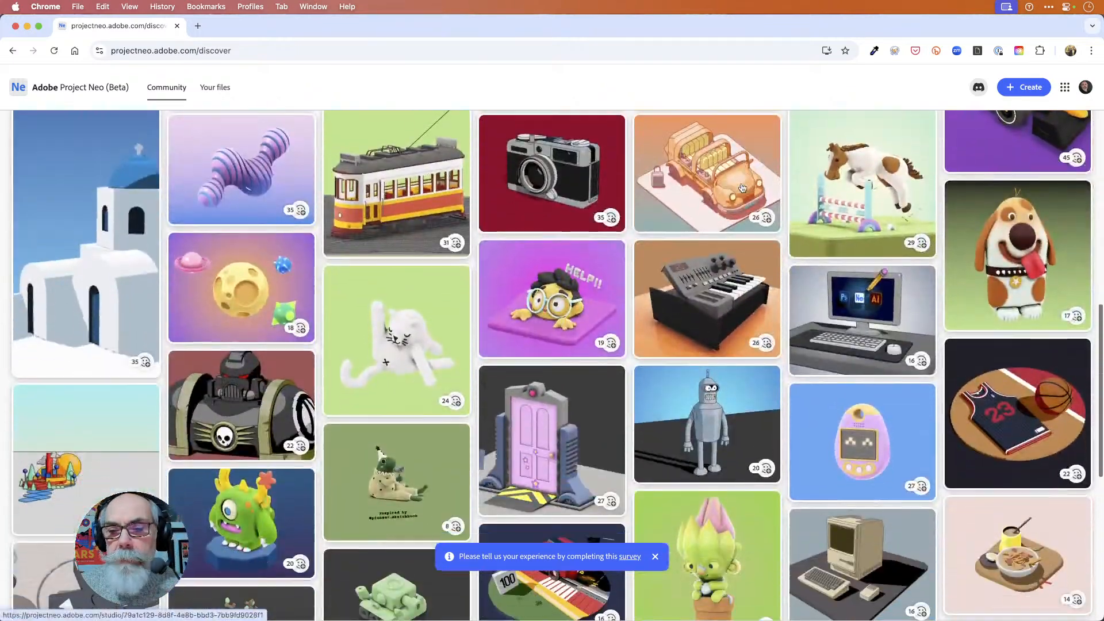
scroll(742, 188, down, 9)
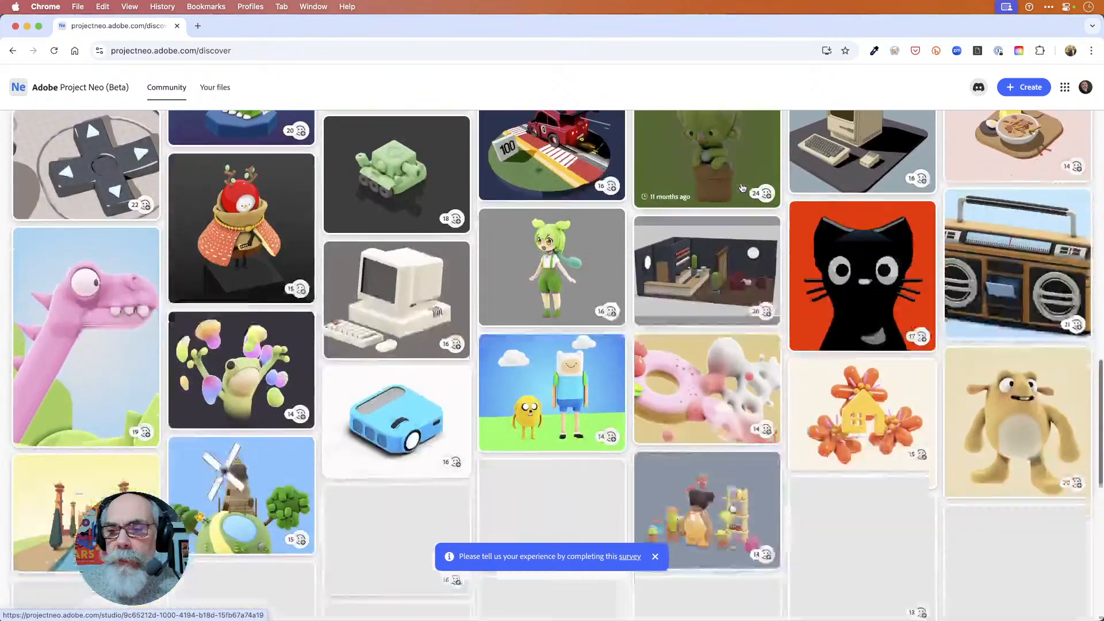
scroll(742, 188, down, 8)
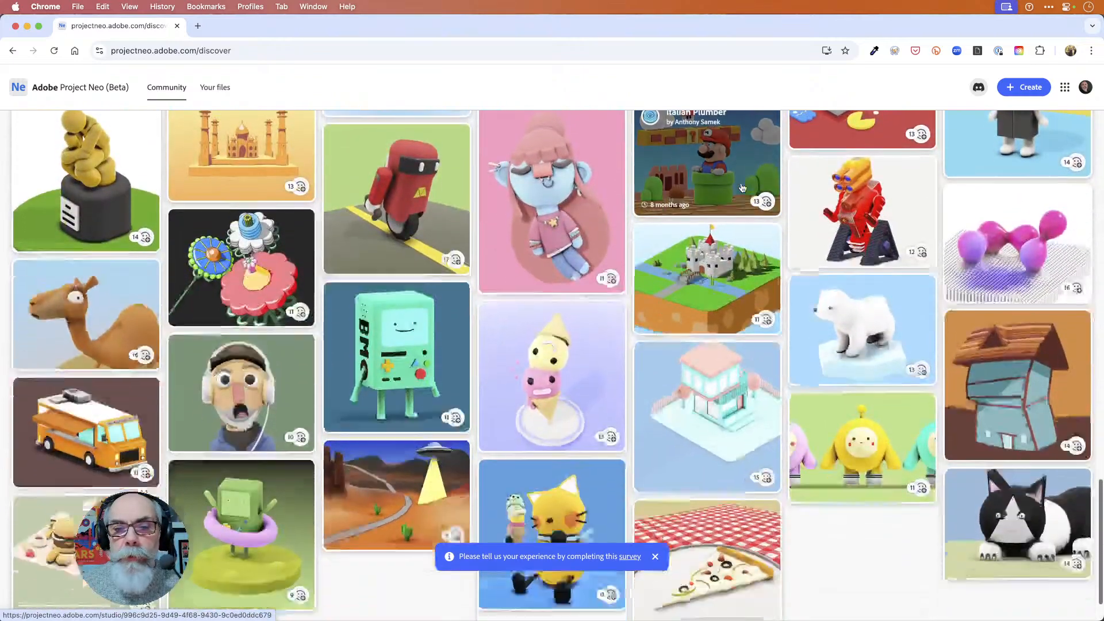
scroll(742, 188, down, 8)
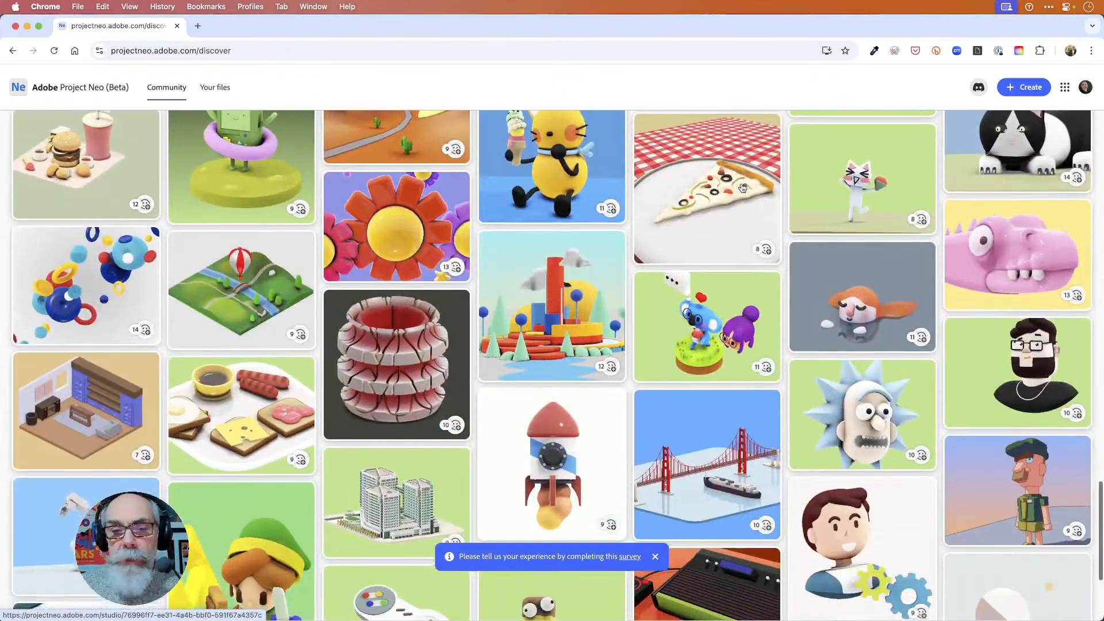
scroll(742, 188, up, 20)
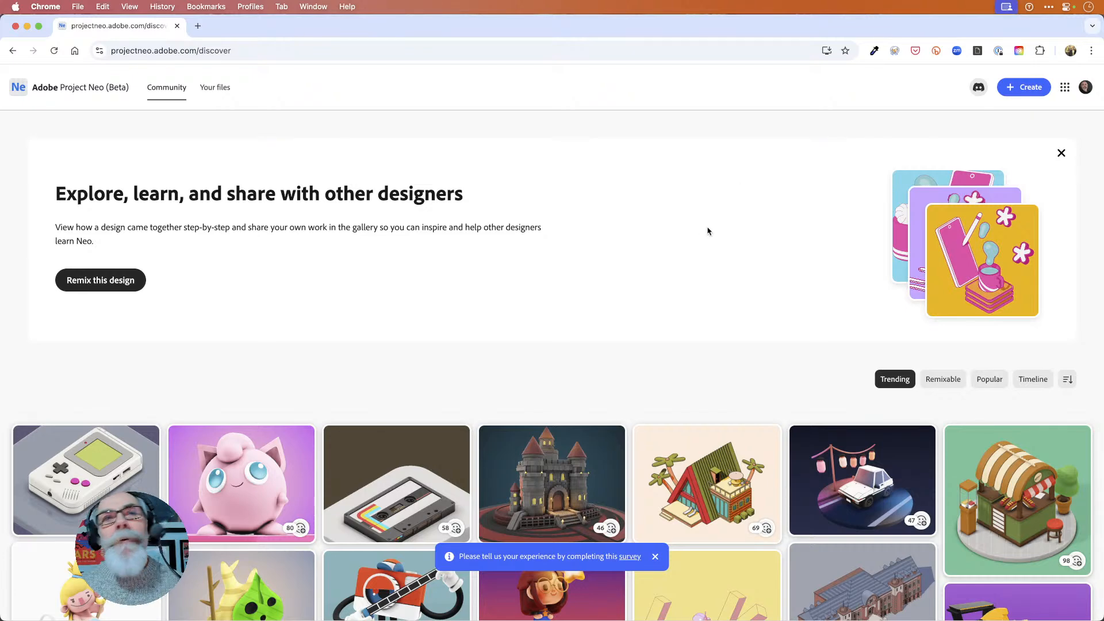
scroll(708, 231, down, 10)
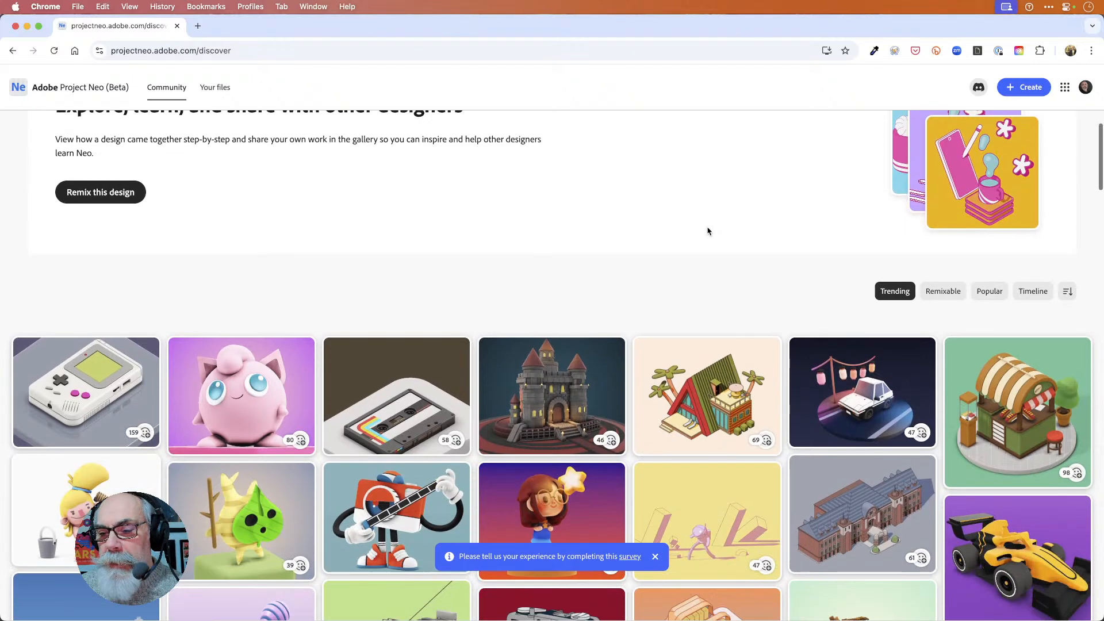
scroll(708, 231, down, 15)
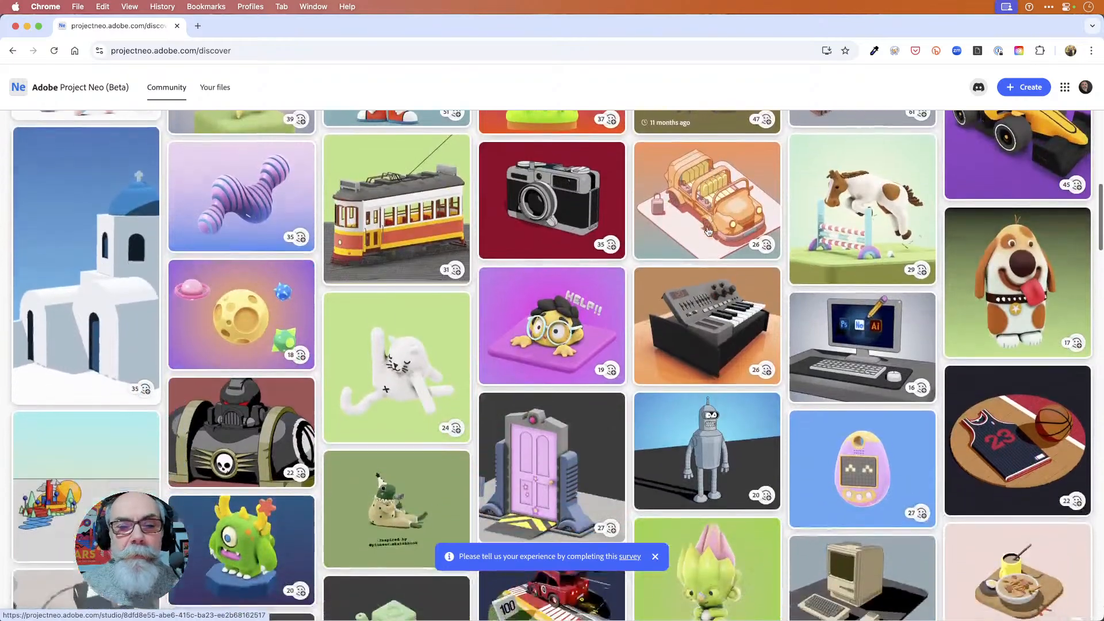
scroll(708, 231, up, 20)
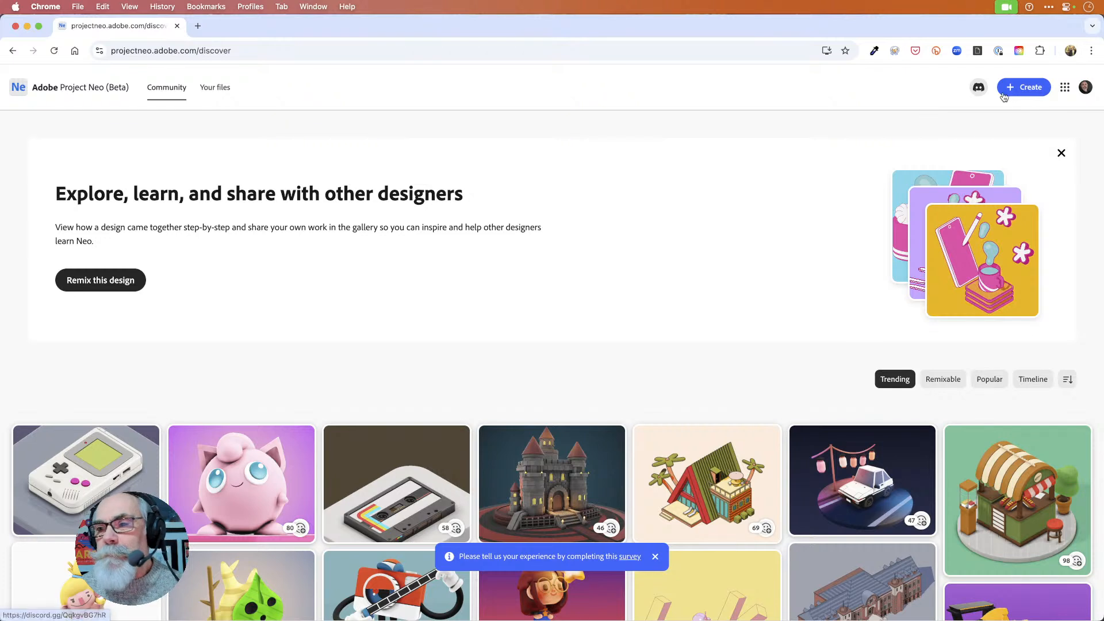
Step: Create a new design and set its artboard preset to Youtube thumbnail 1920x1080
click(1018, 87)
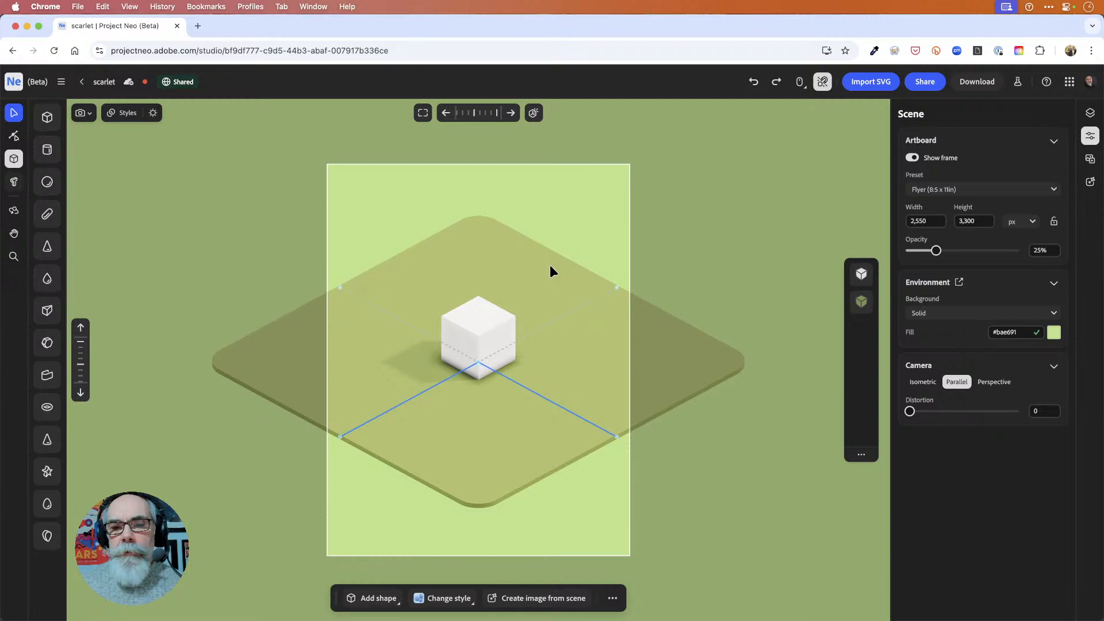
click(547, 326)
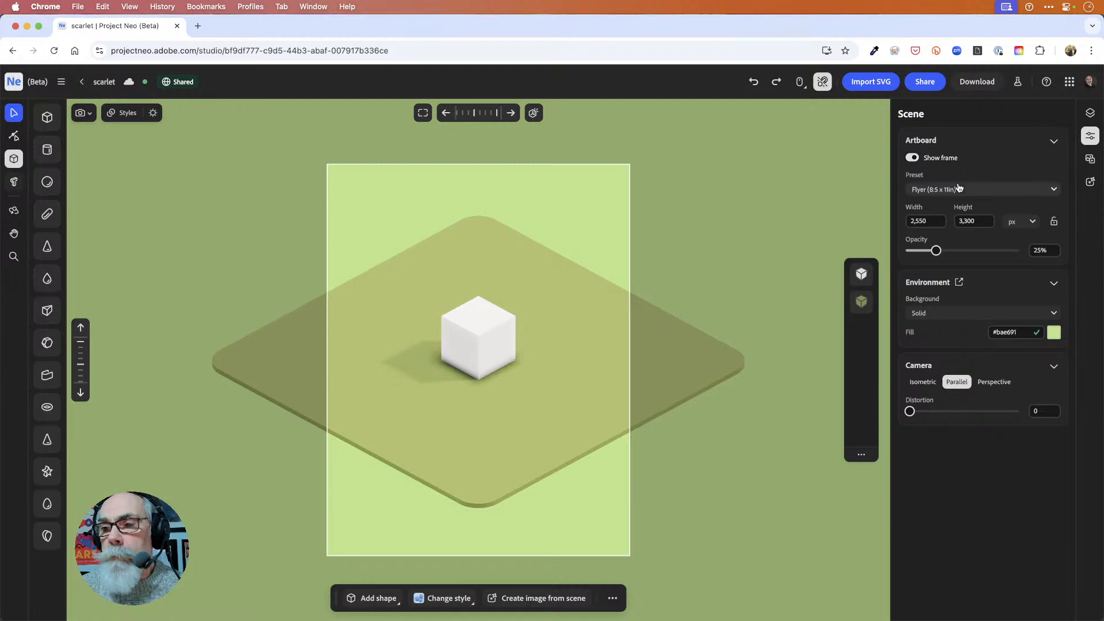
click(967, 191)
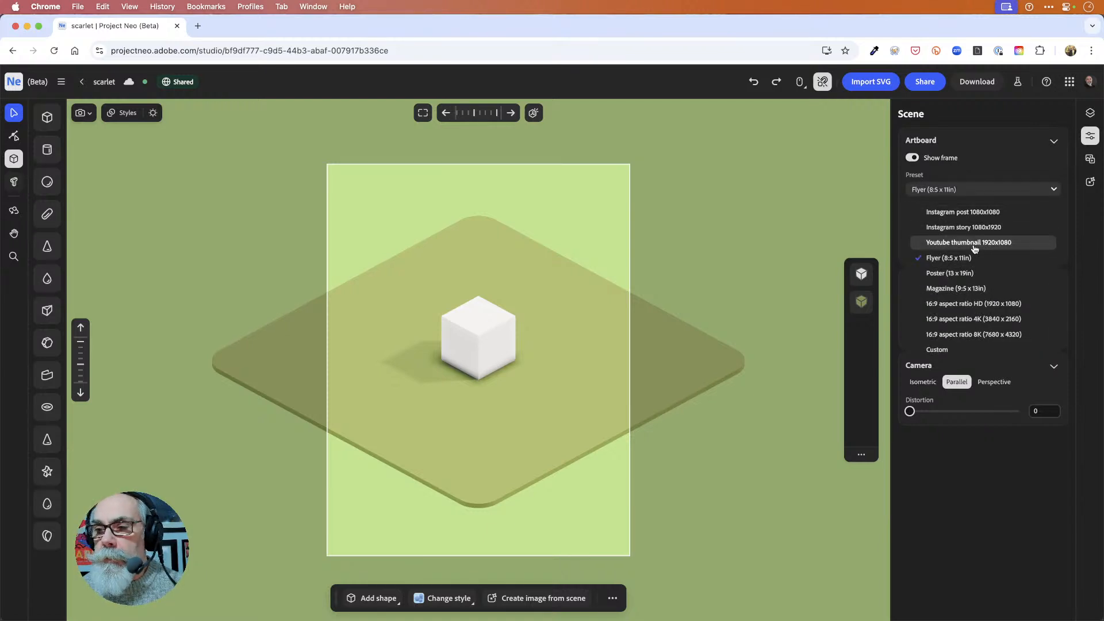
click(975, 243)
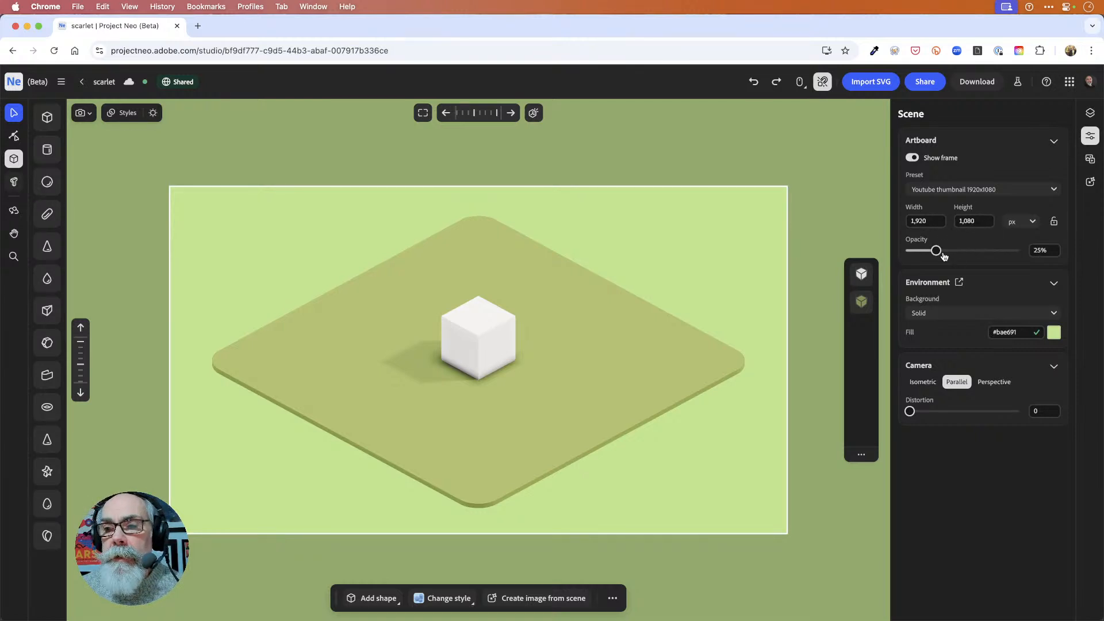
Step: Set the artboard's opacity to 32.7%, then hide the artboard frame and collapse its settings
mouse_move(937, 251)
mouse_down()
mouse_move(1004, 253)
mouse_move(944, 258)
mouse_up()
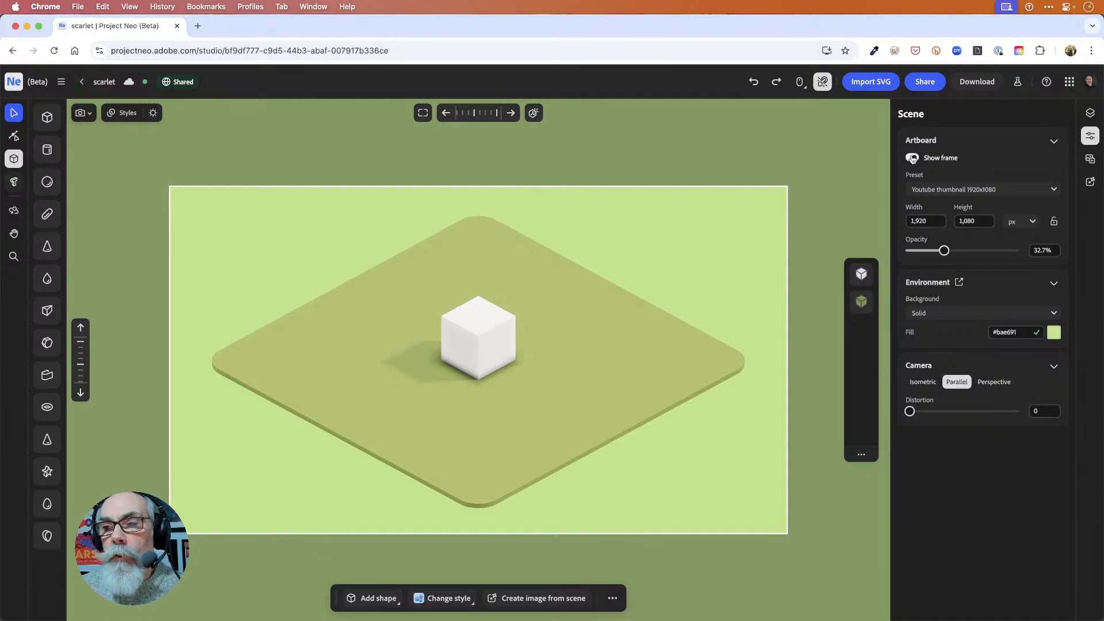
click(912, 158)
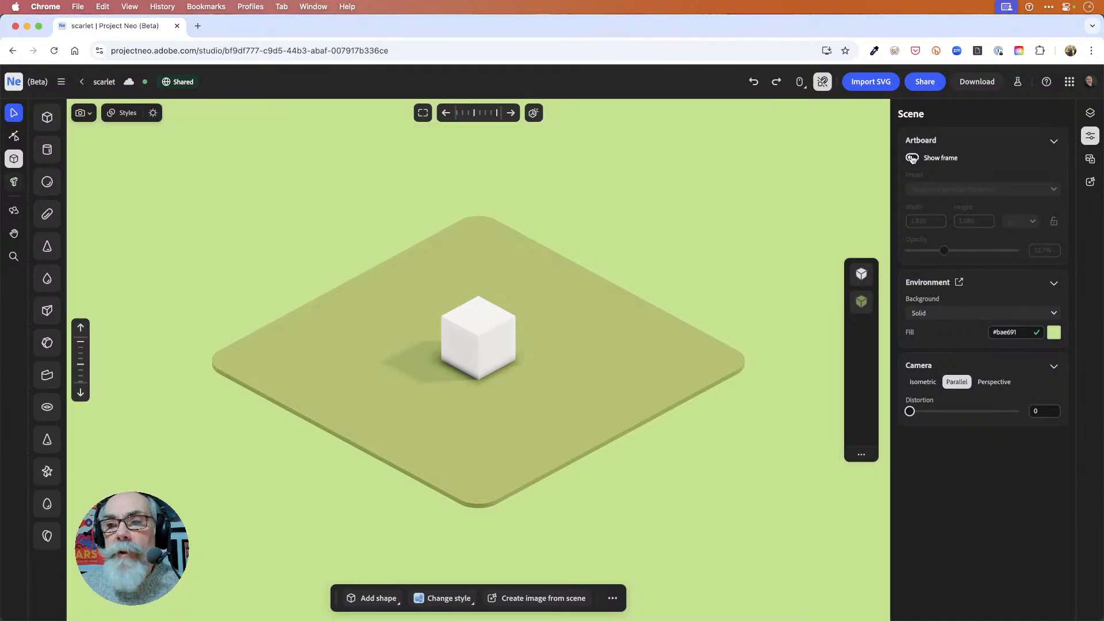
click(1055, 143)
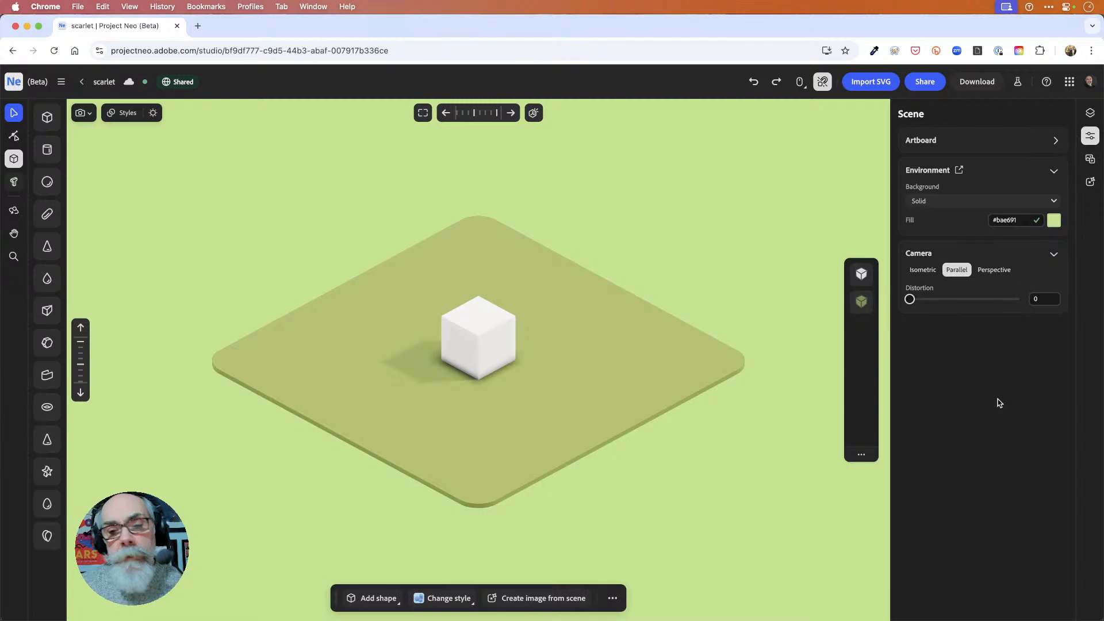
Step: Change the Base shape's solid material colour to dark slate blue #2c3240
click(501, 318)
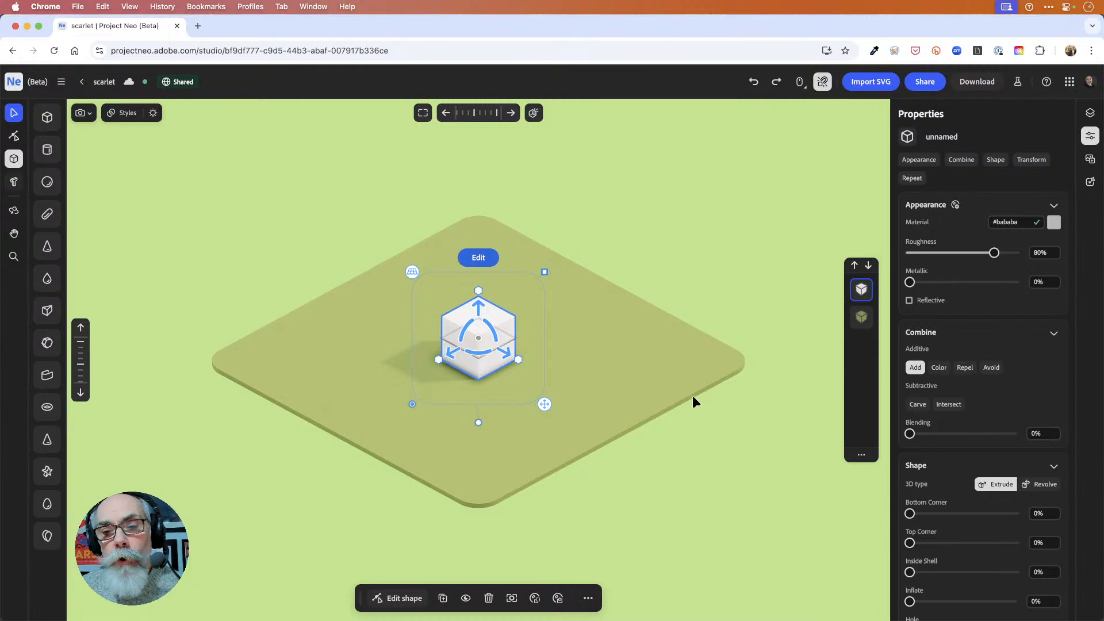
click(674, 375)
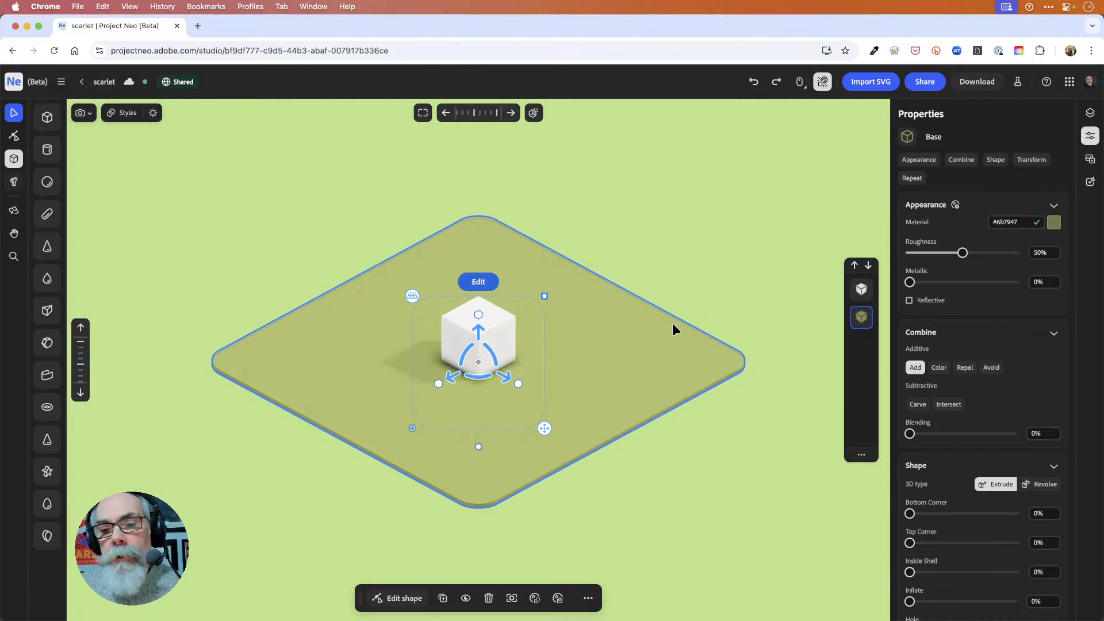
click(1054, 224)
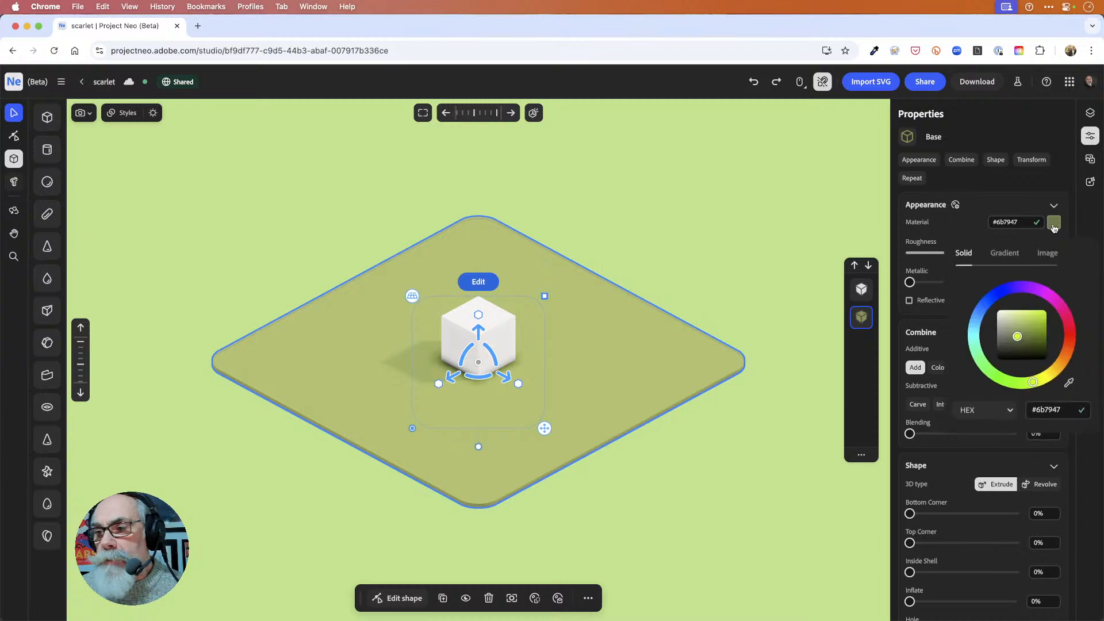
click(995, 298)
drag(997, 303, 1013, 349)
drag(1011, 349, 1014, 350)
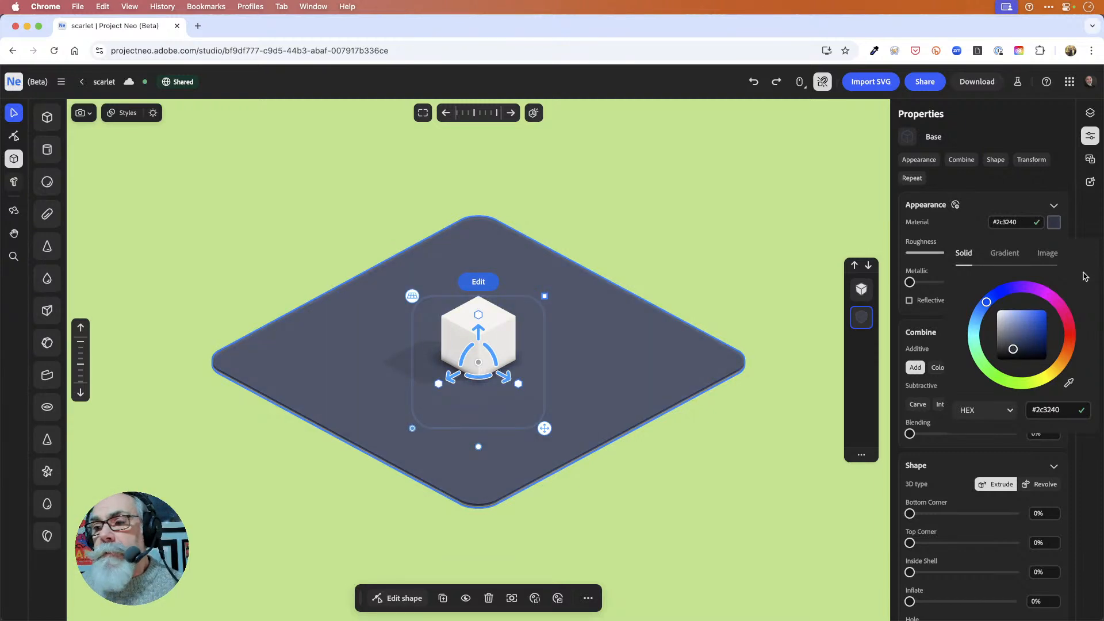
click(1092, 227)
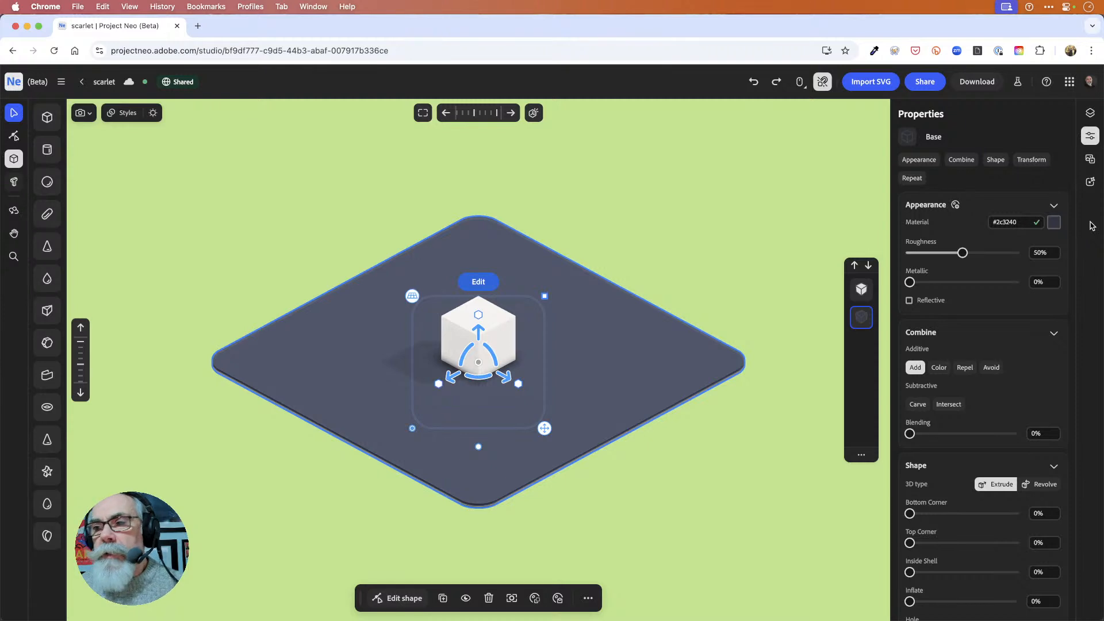
Step: Examine the scene's layers, the saved library assets and the image generation settings, then return to the full scene
click(1090, 114)
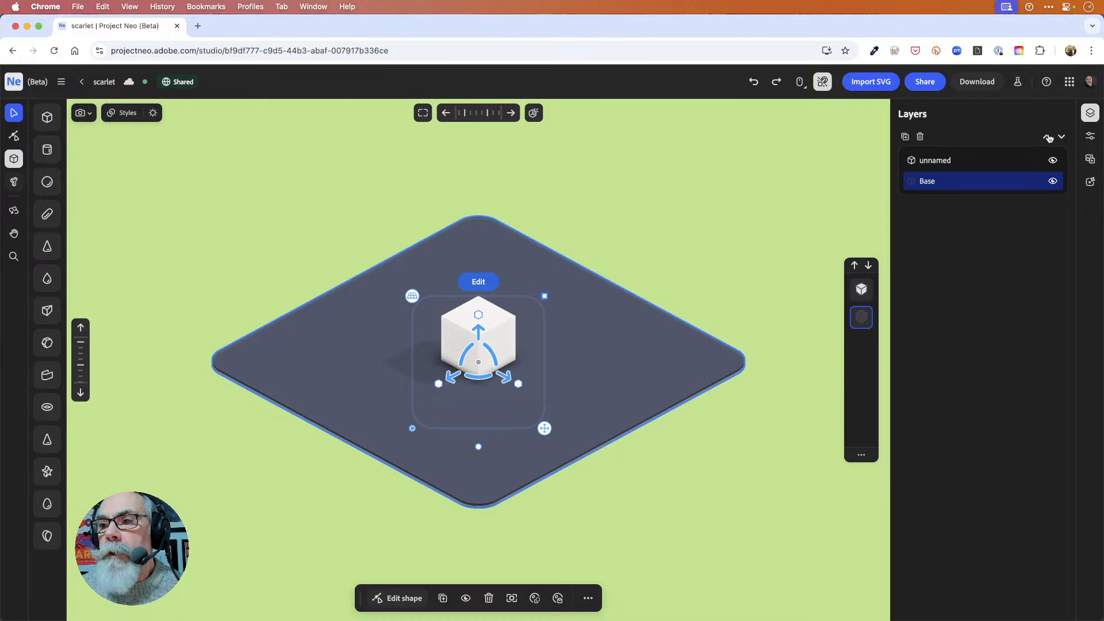
click(1095, 138)
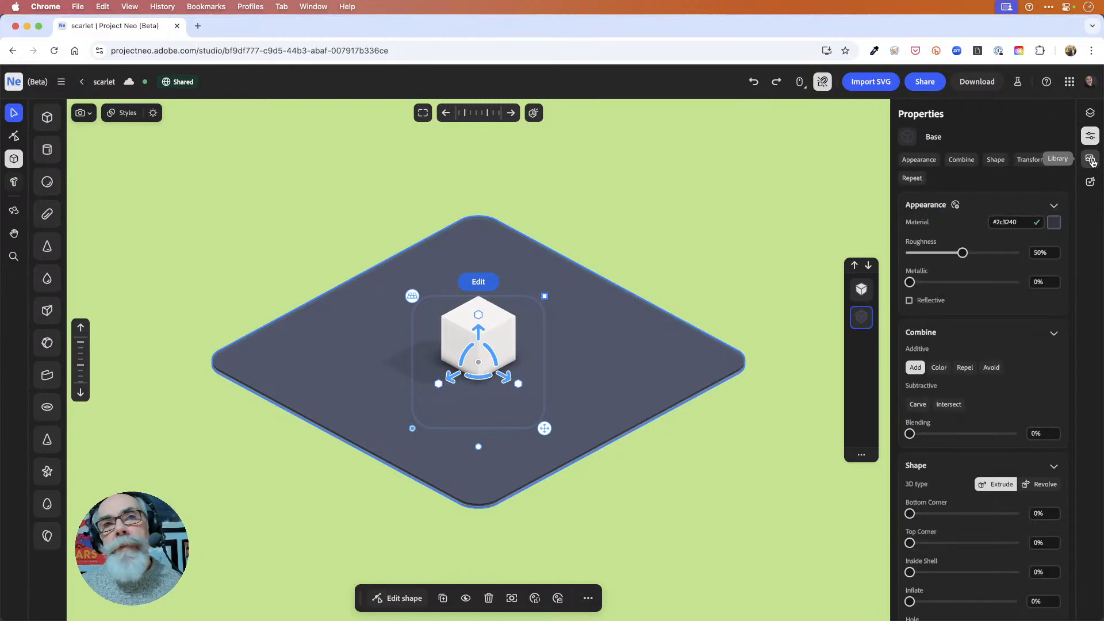
click(1091, 160)
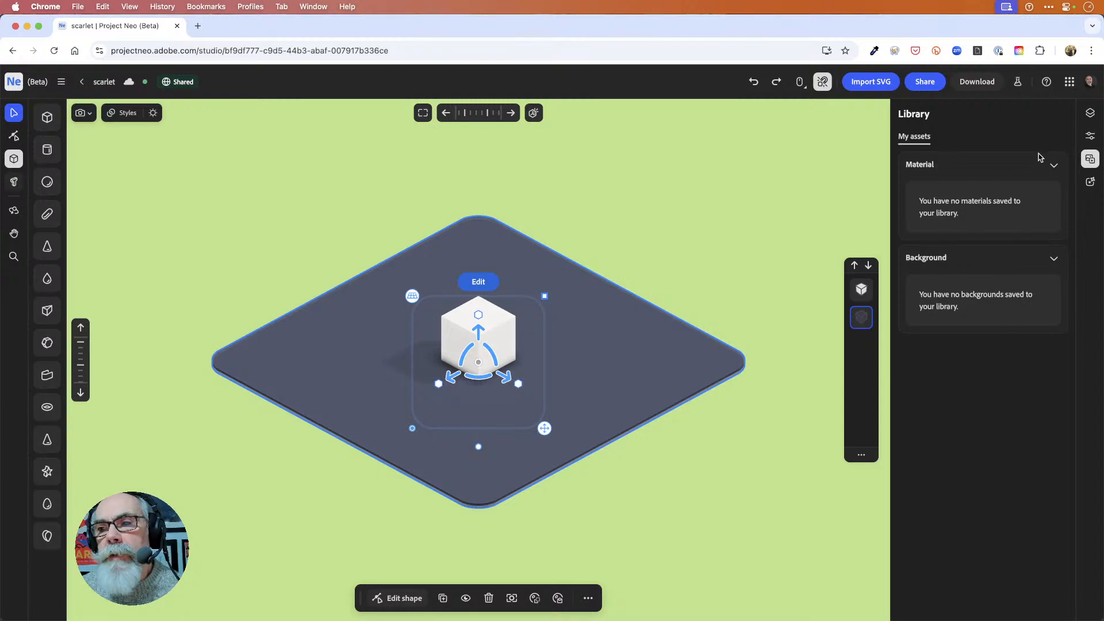
click(1091, 183)
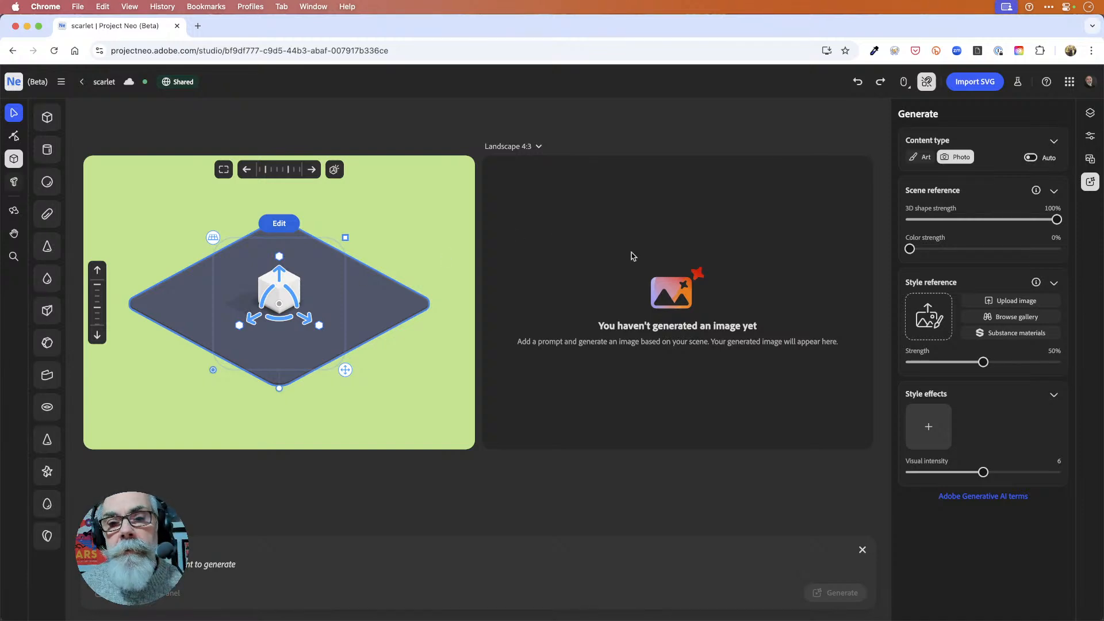
click(406, 230)
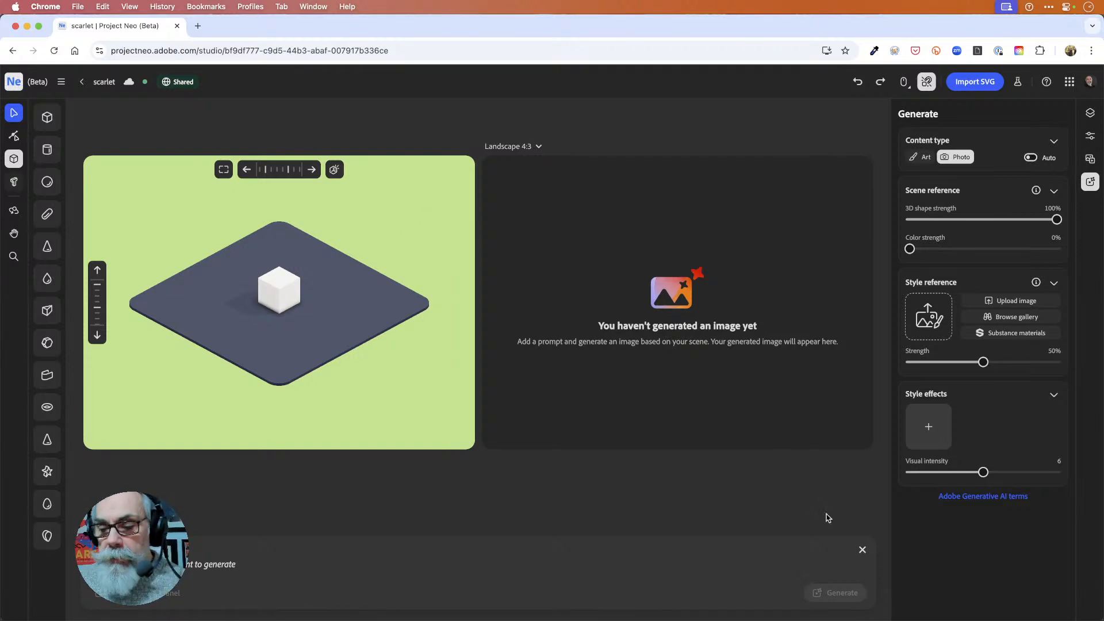
click(862, 551)
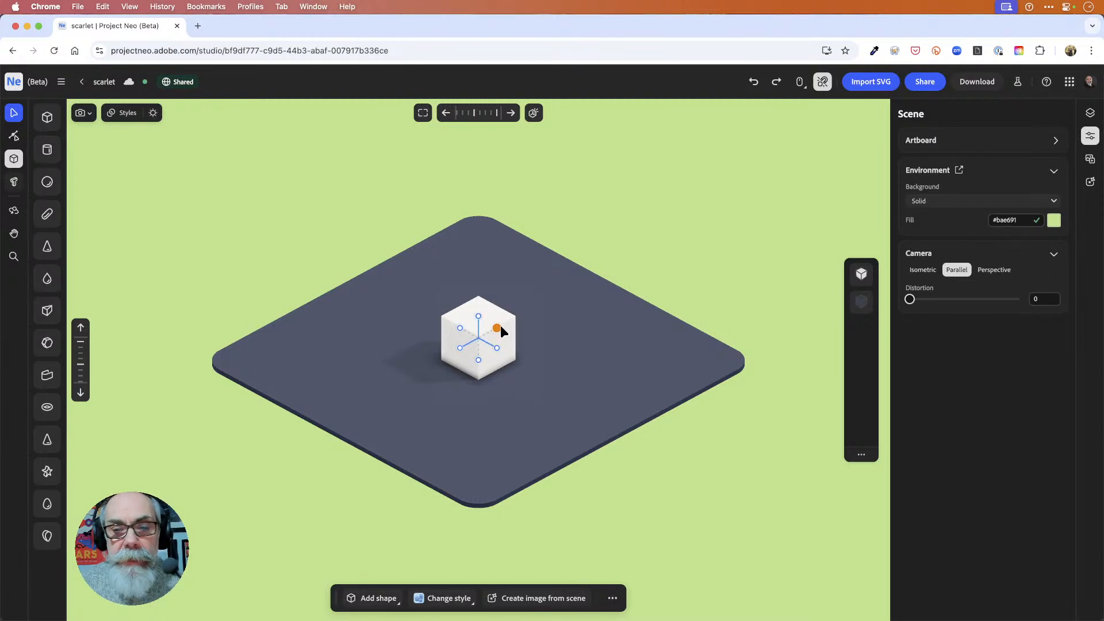
Step: Inspect the white cube's properties and view the cube close up from a lower angle
click(505, 333)
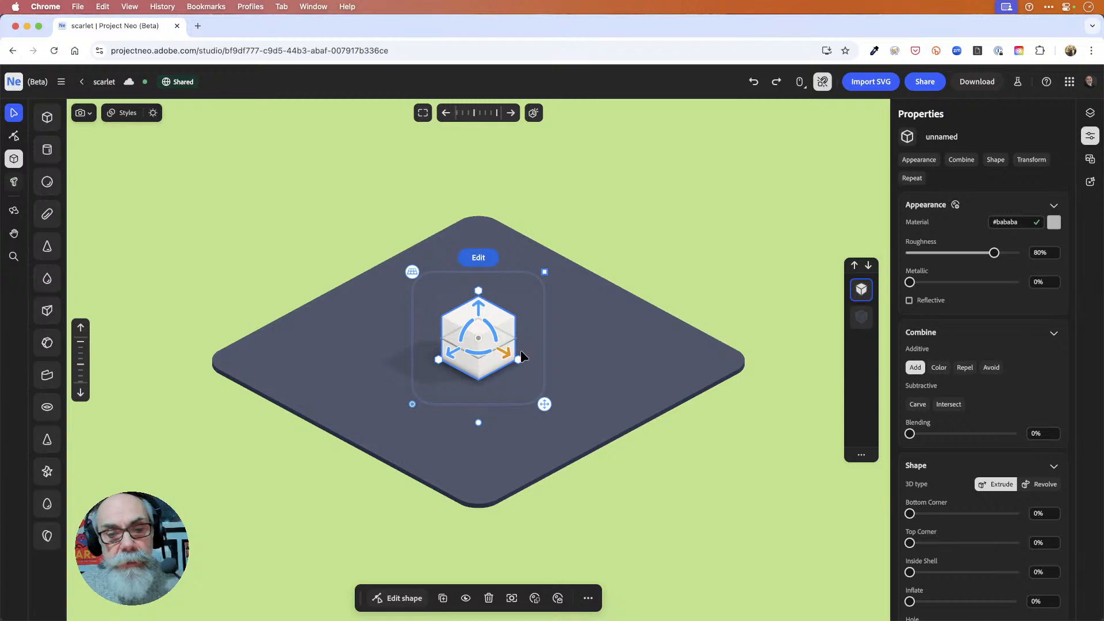
click(683, 542)
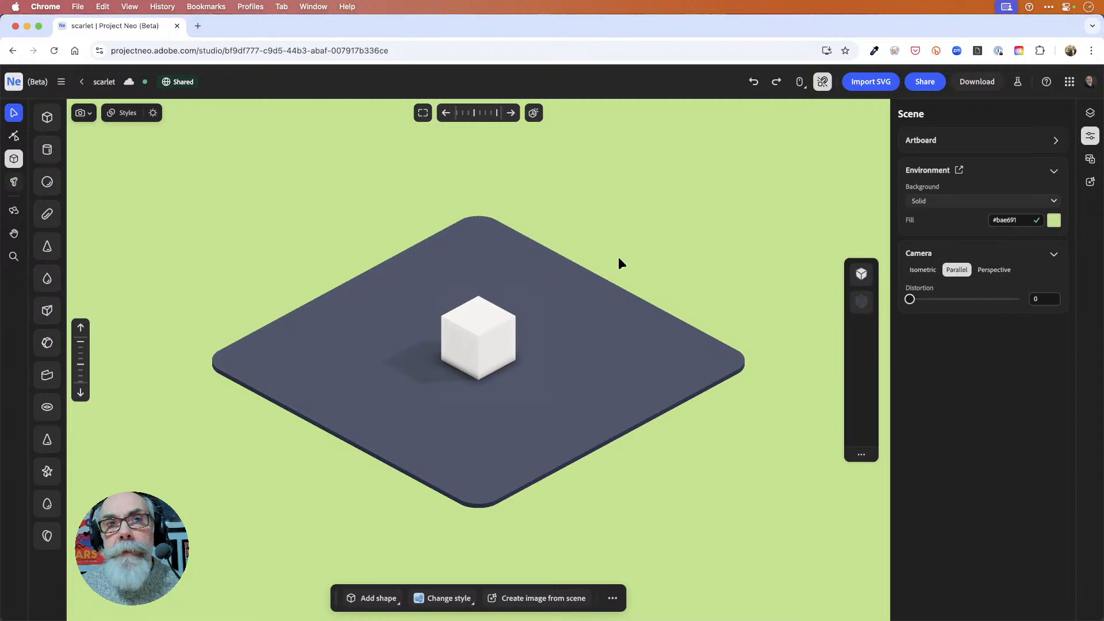
mouse_move(619, 257)
right_down()
mouse_move(623, 244)
mouse_move(608, 233)
mouse_move(592, 244)
mouse_move(616, 266)
mouse_move(648, 264)
mouse_move(646, 243)
mouse_move(619, 240)
mouse_move(614, 254)
mouse_move(633, 251)
mouse_move(622, 263)
mouse_move(617, 253)
right_up()
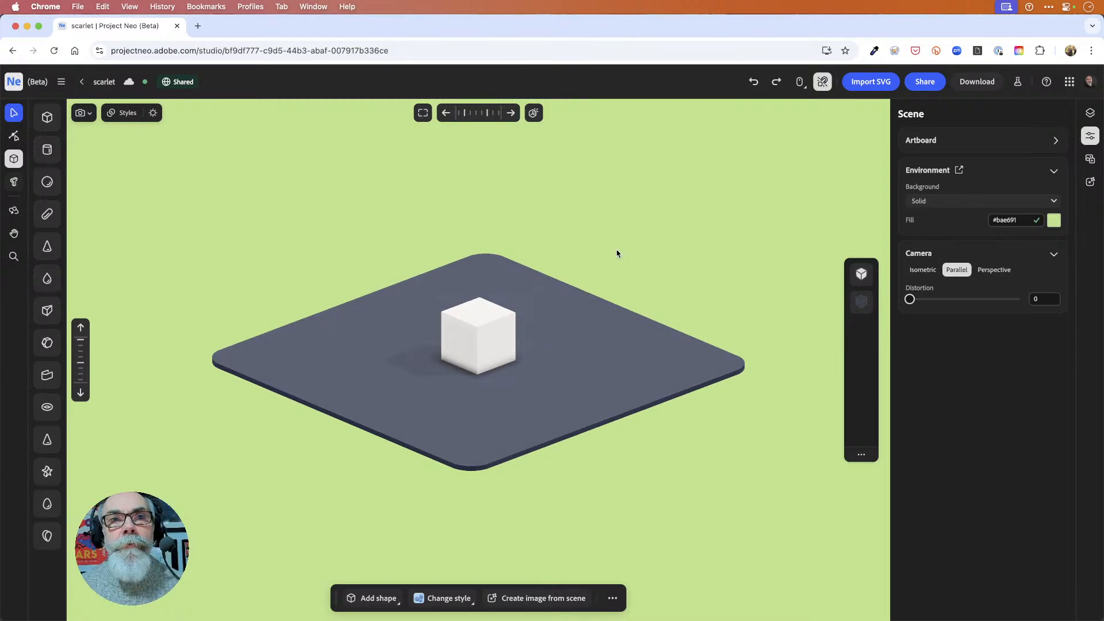
scroll(617, 253, up, 5)
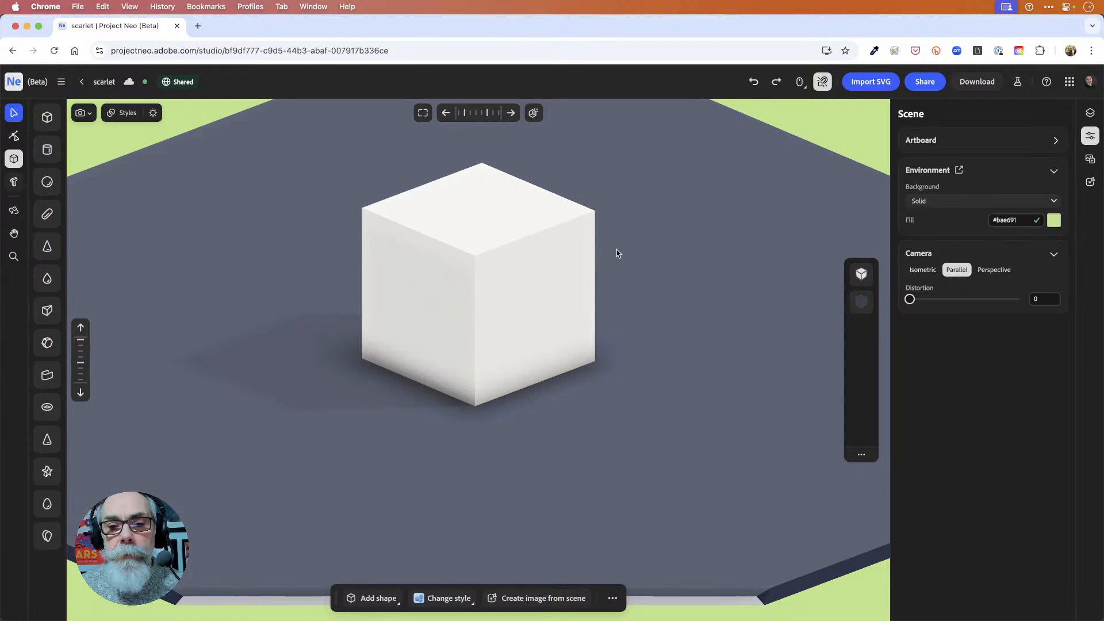
Step: Examine the cube and its base at different zoom levels, from close up to the whole scene
scroll(617, 253, down, 8)
scroll(617, 253, up, 5)
scroll(617, 253, down, 6)
scroll(617, 253, up, 4)
scroll(617, 253, down, 2)
scroll(617, 253, down, 3)
scroll(617, 253, up, 5)
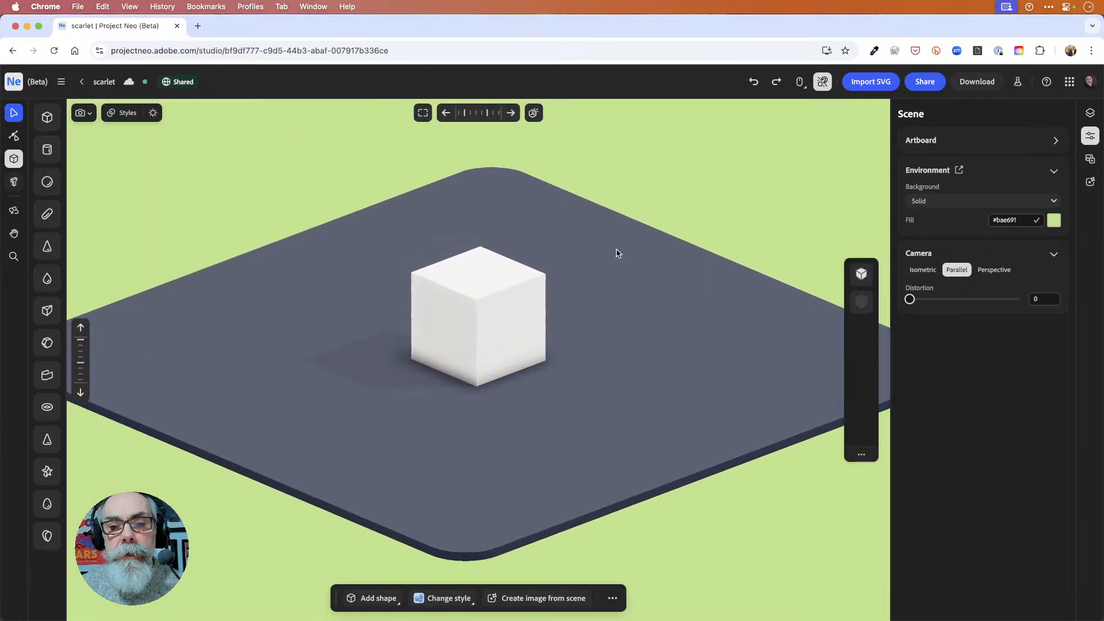
scroll(617, 253, down, 3)
scroll(617, 253, down, 3)
scroll(617, 253, up, 5)
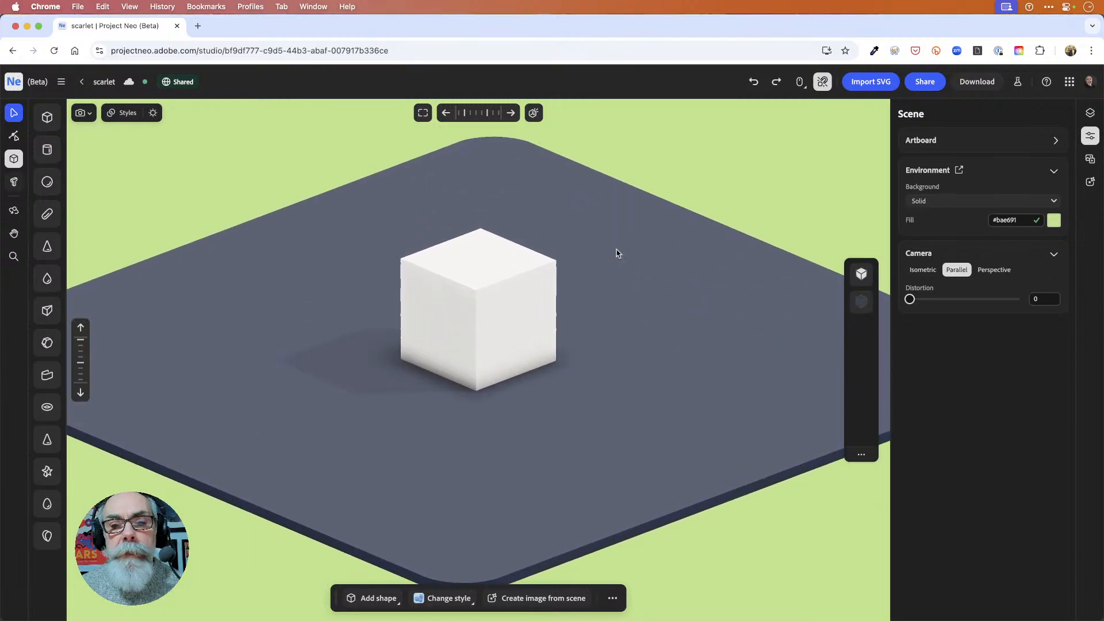
scroll(617, 253, down, 4)
scroll(617, 253, down, 3)
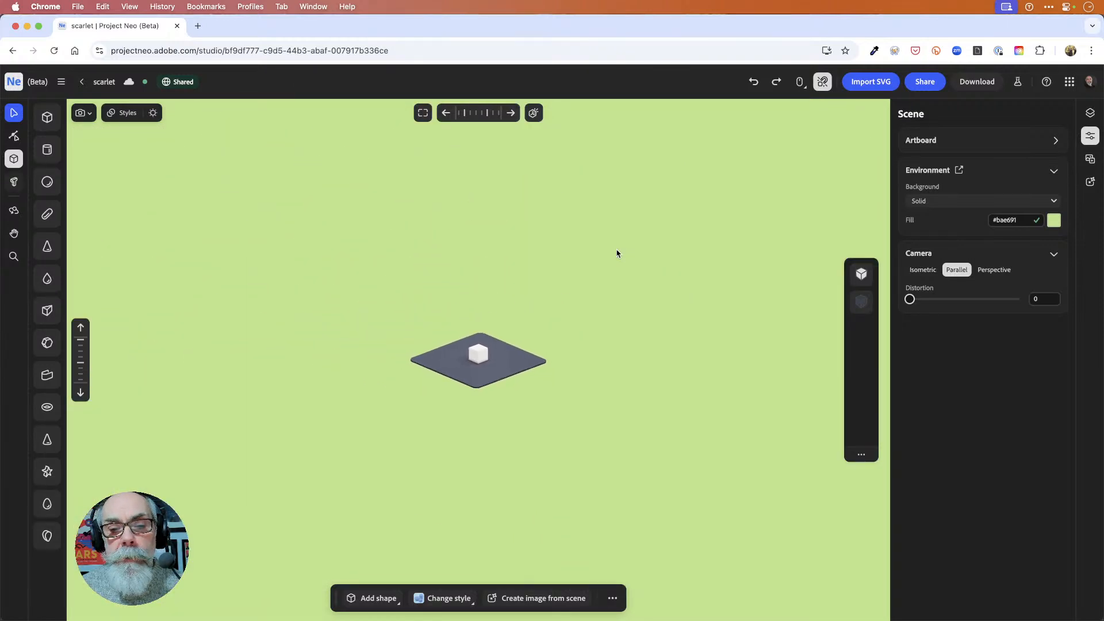
scroll(617, 253, up, 6)
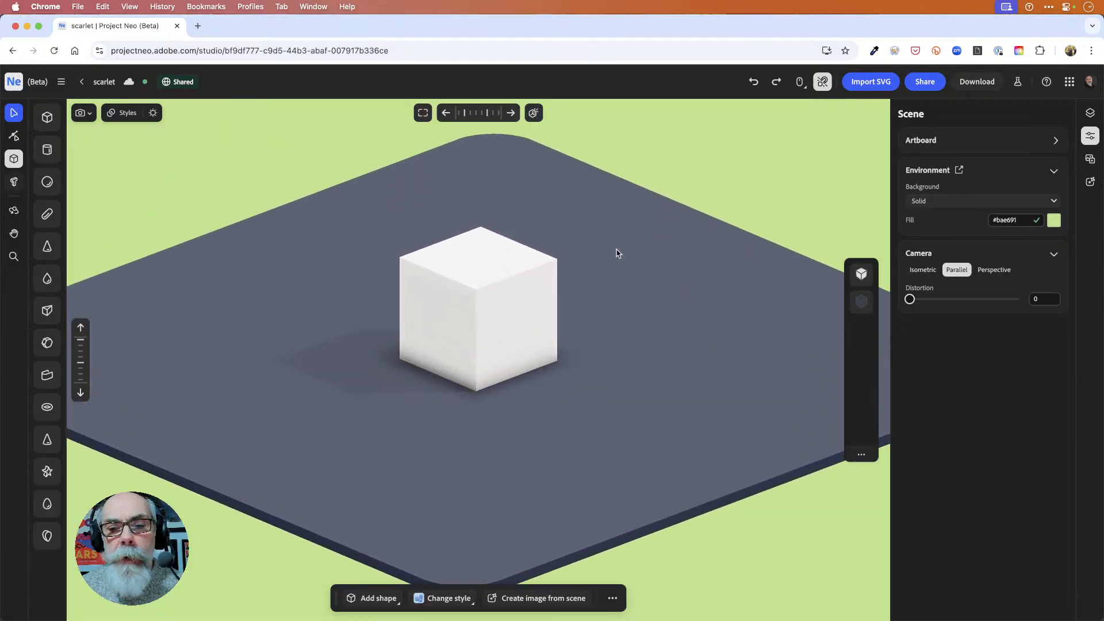
scroll(617, 253, down, 2)
scroll(617, 253, down, 4)
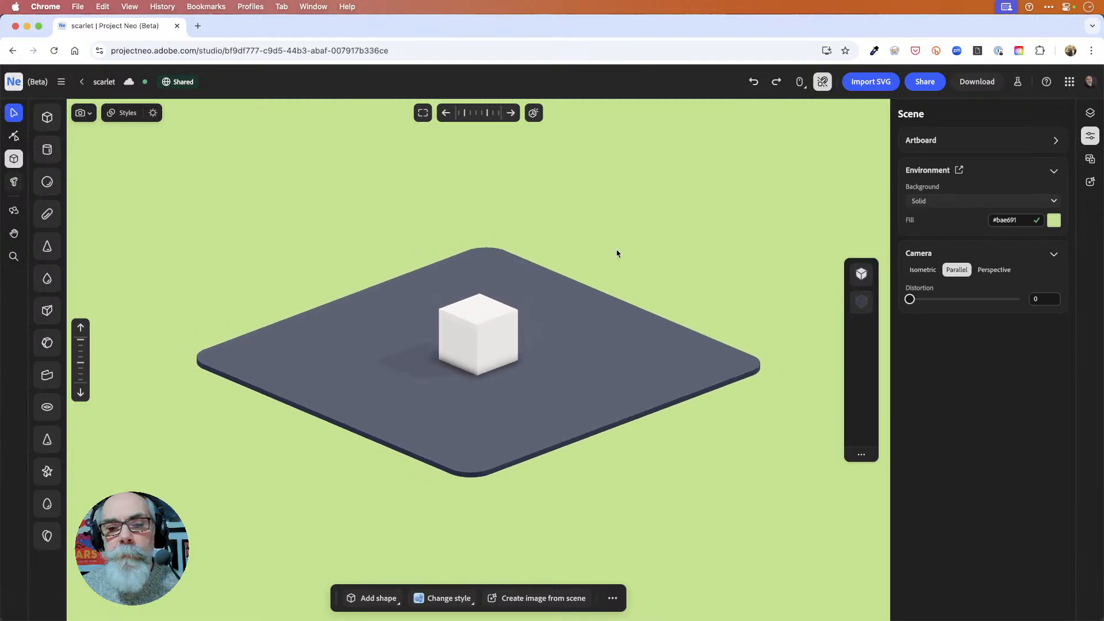
scroll(617, 253, up, 1)
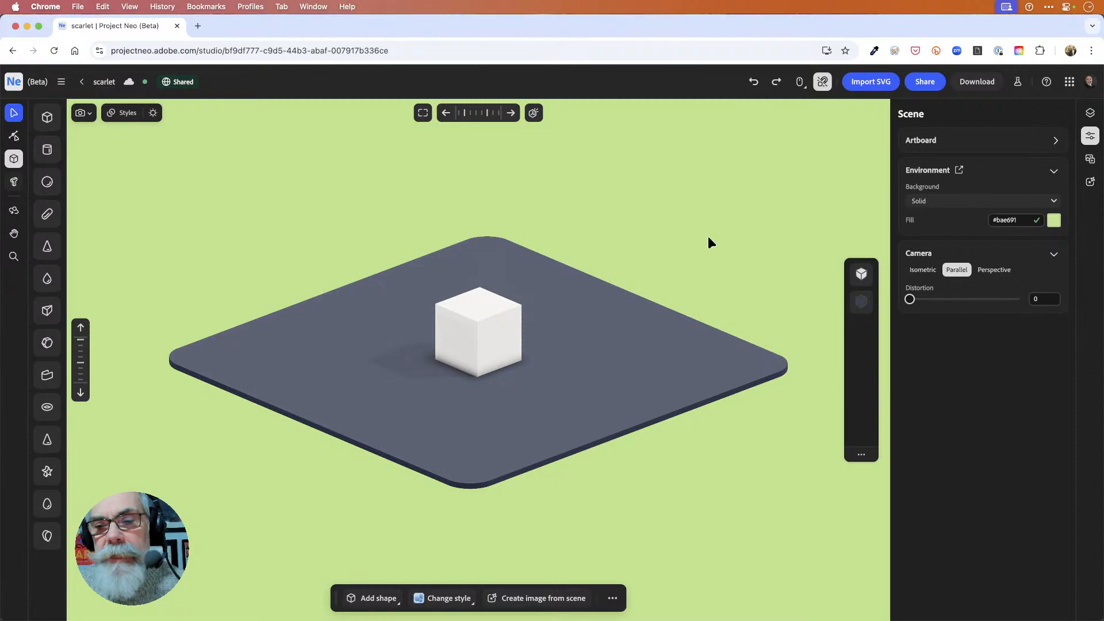
Step: Tilt the camera to a higher viewing angle and save that view of the scene as a snapshot
click(89, 115)
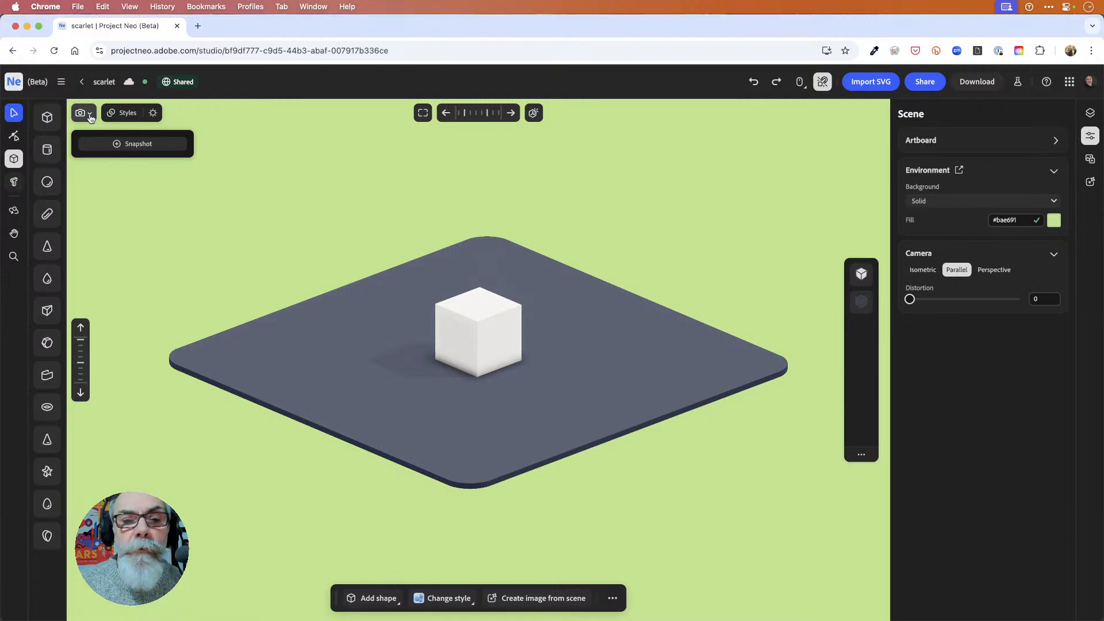
click(247, 156)
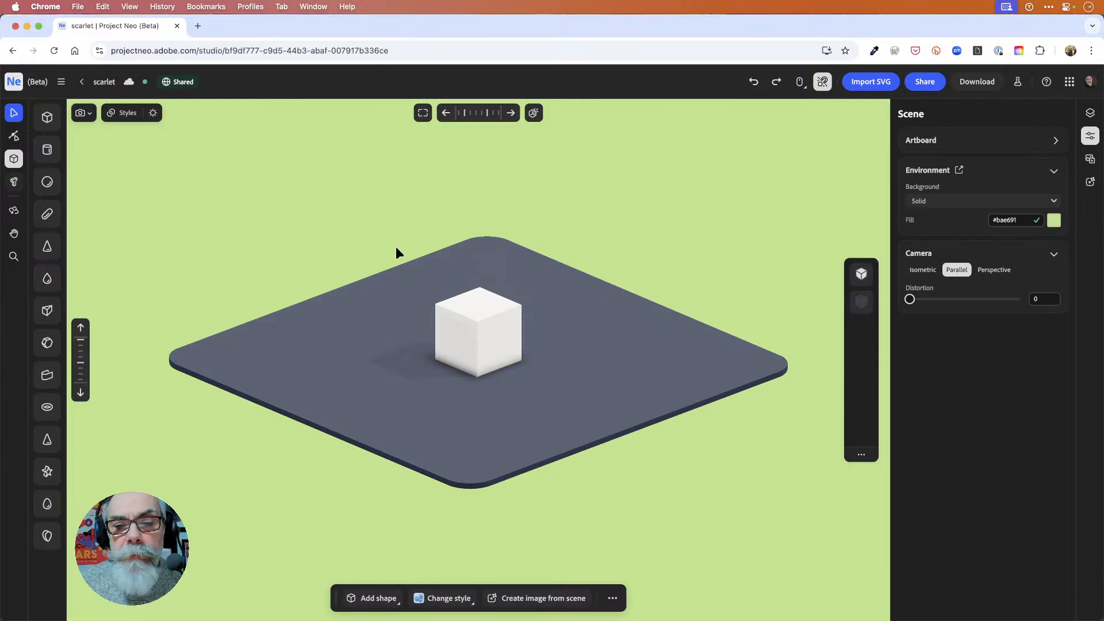
mouse_move(607, 248)
right_down()
mouse_move(612, 282)
mouse_move(611, 268)
right_up()
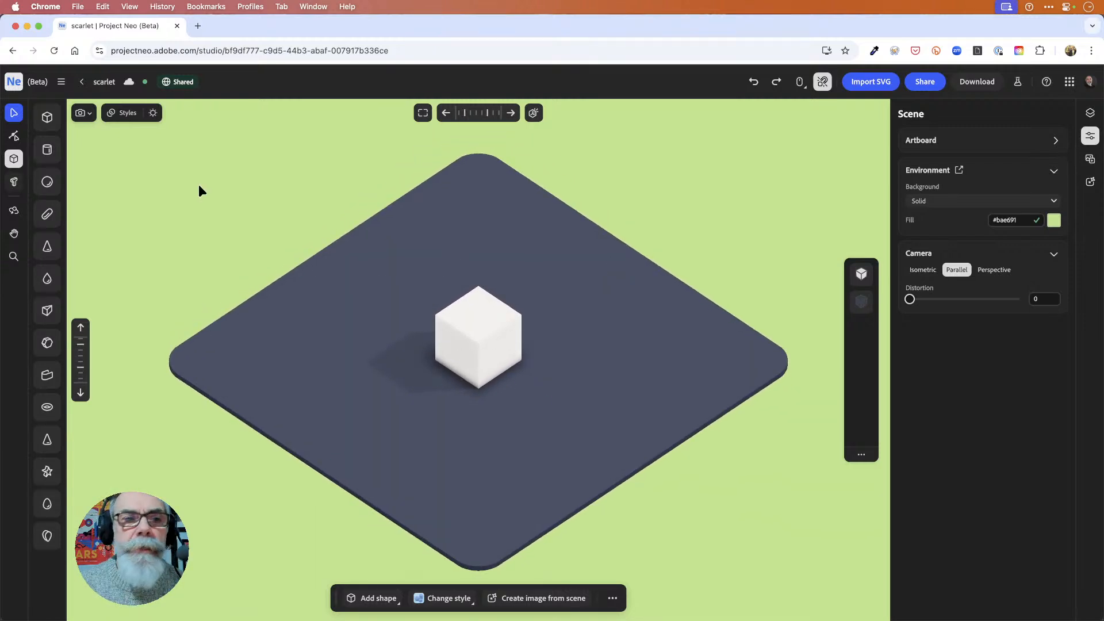
click(86, 113)
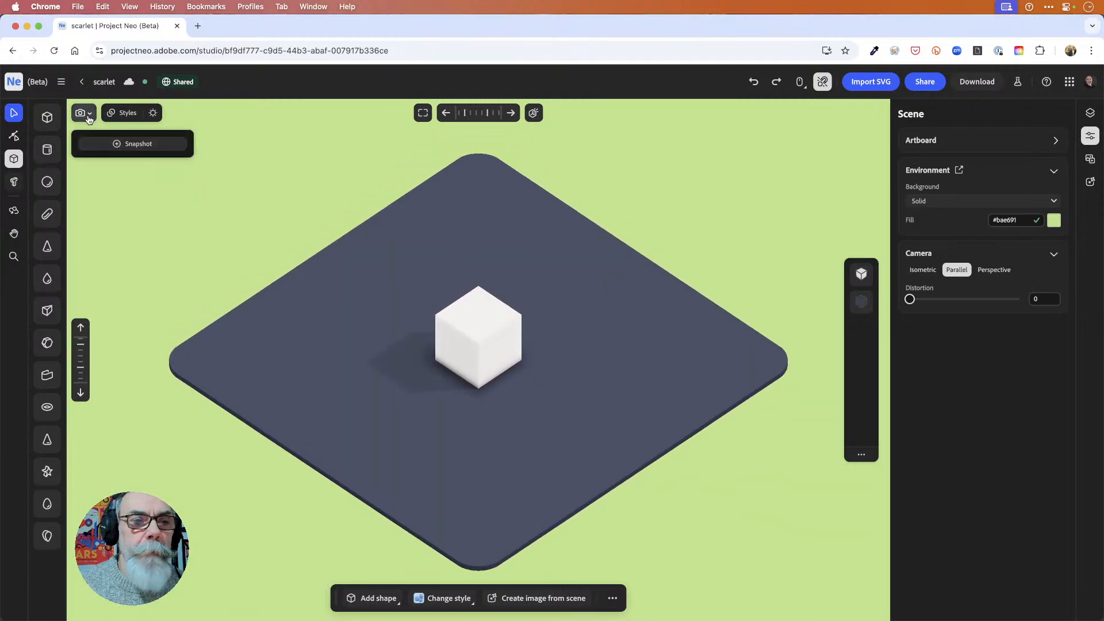
click(117, 144)
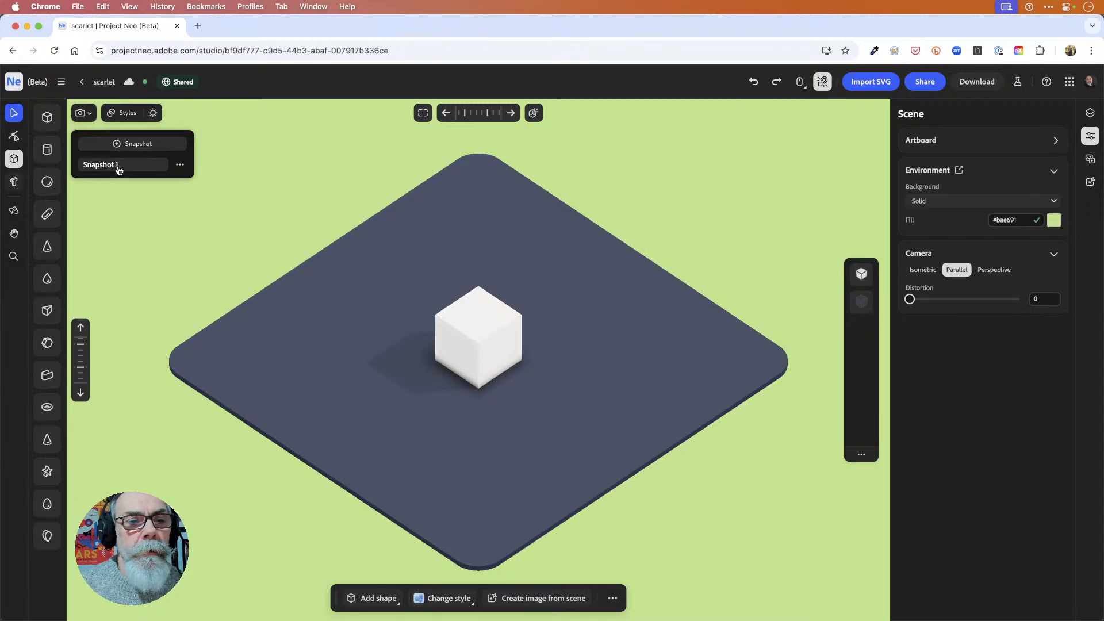
Step: Rename the saved camera snapshot to Start
triple_click(127, 166)
click(180, 165)
click(203, 204)
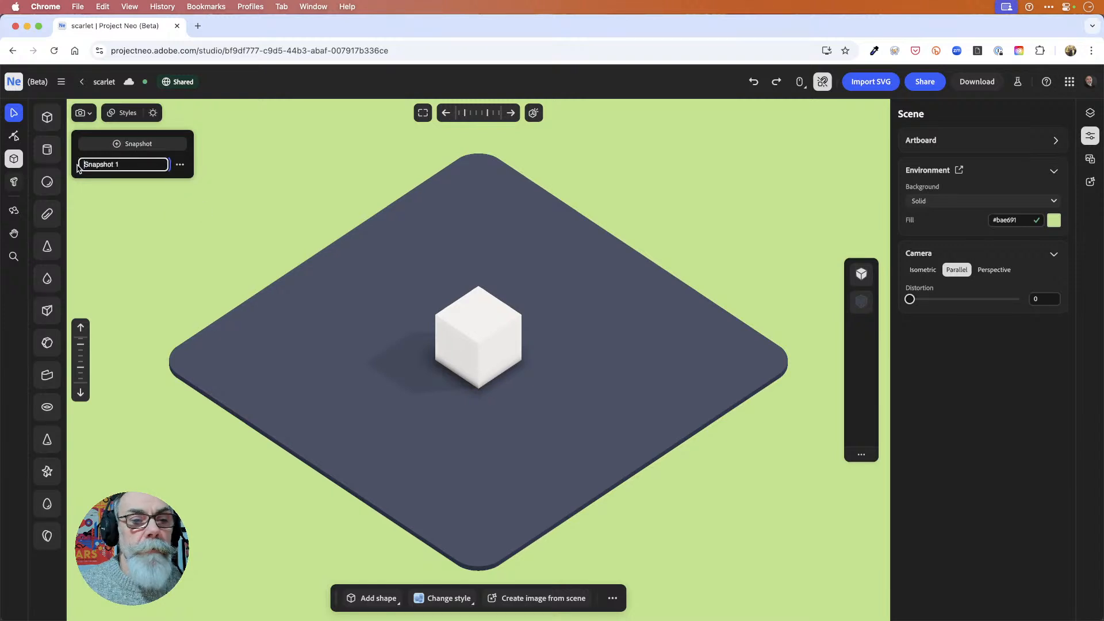
click(180, 165)
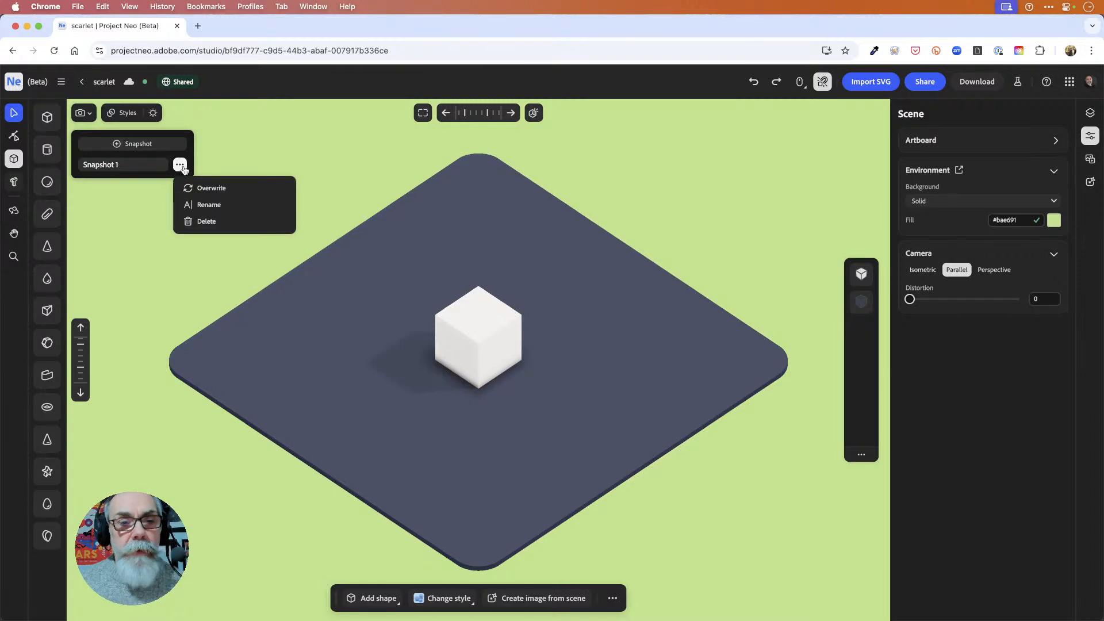
click(209, 206)
key(BackSpace)
key(BackSpace)
key(BackSpace)
key(BackSpace)
key(BackSpace)
key(BackSpace)
key(BackSpace)
key(BackSpace)
key(BackSpace)
key(BackSpace)
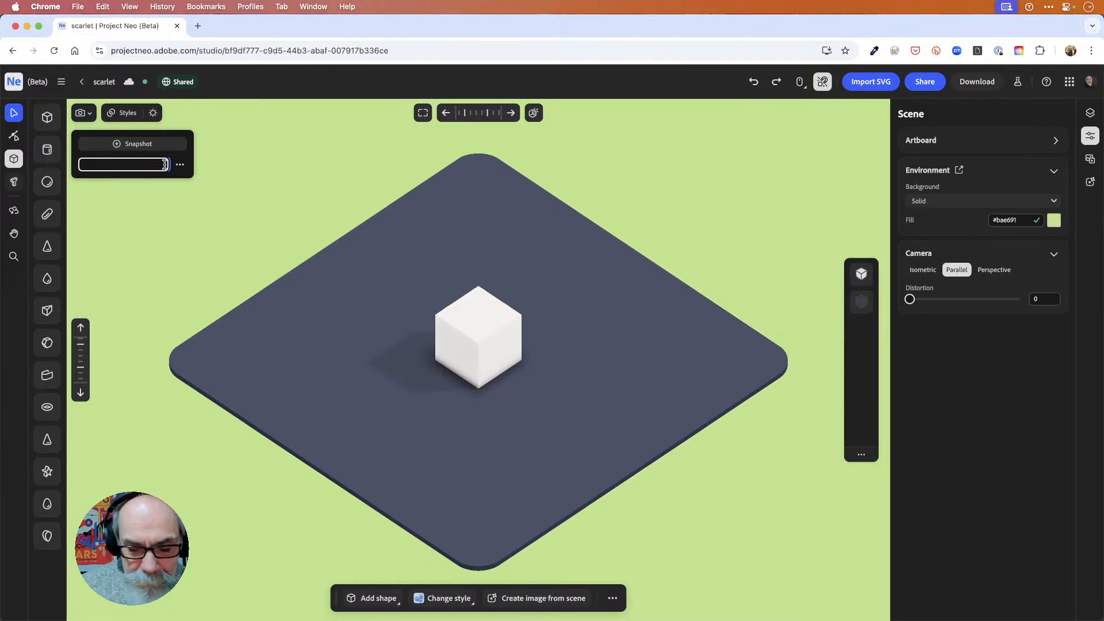
text(Start)
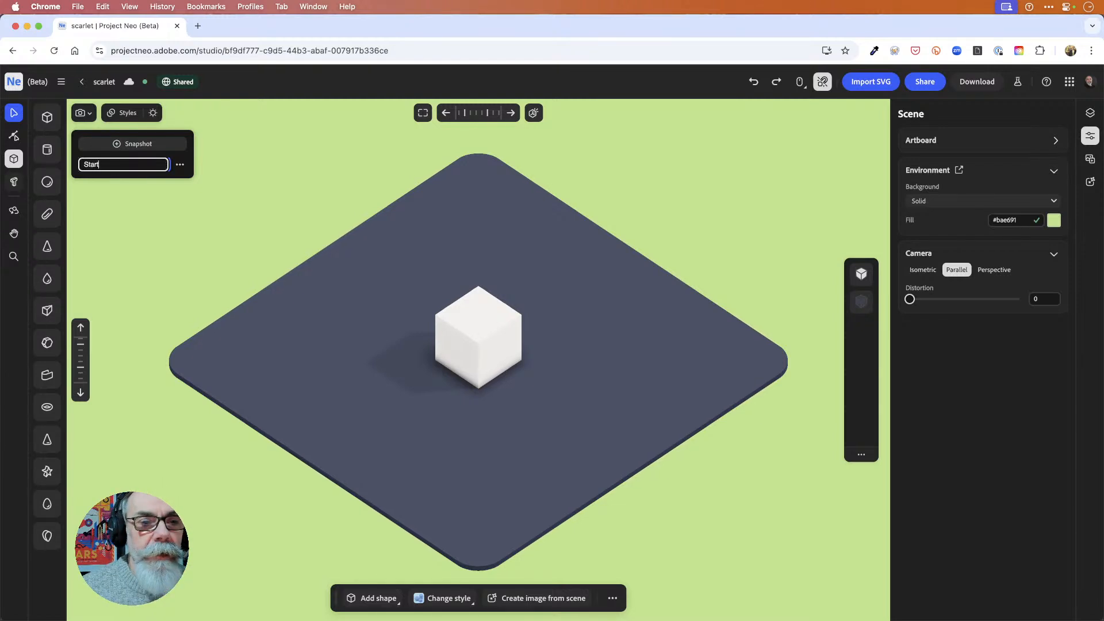
key(Return)
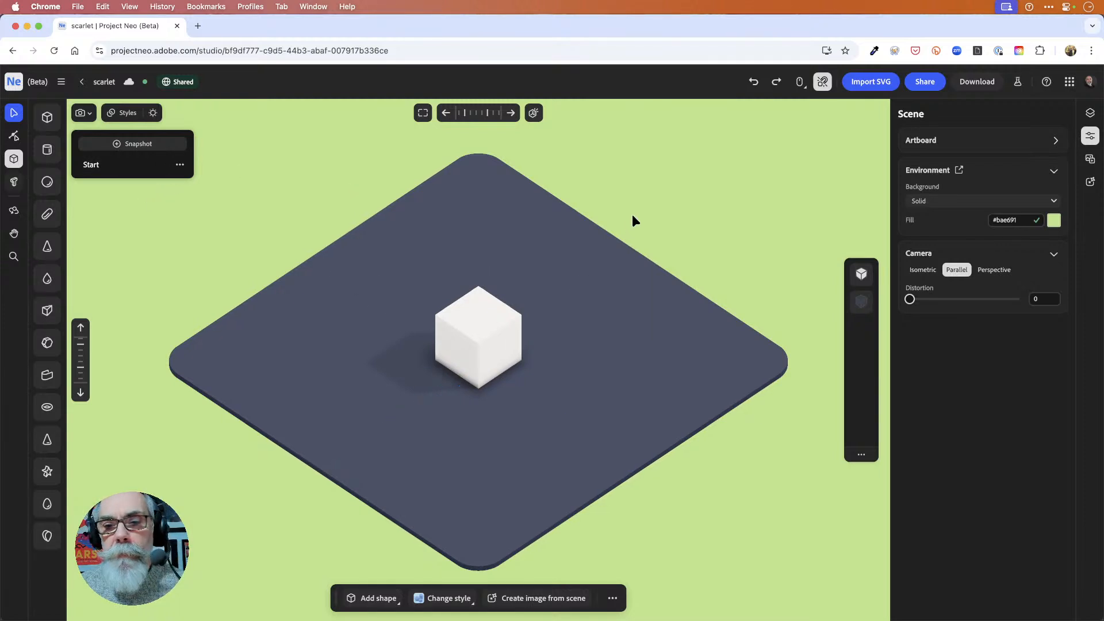
Step: Tilt the camera to a low angle, then restore the view saved in the Start snapshot
right_drag(637, 218, 650, 196)
click(635, 189)
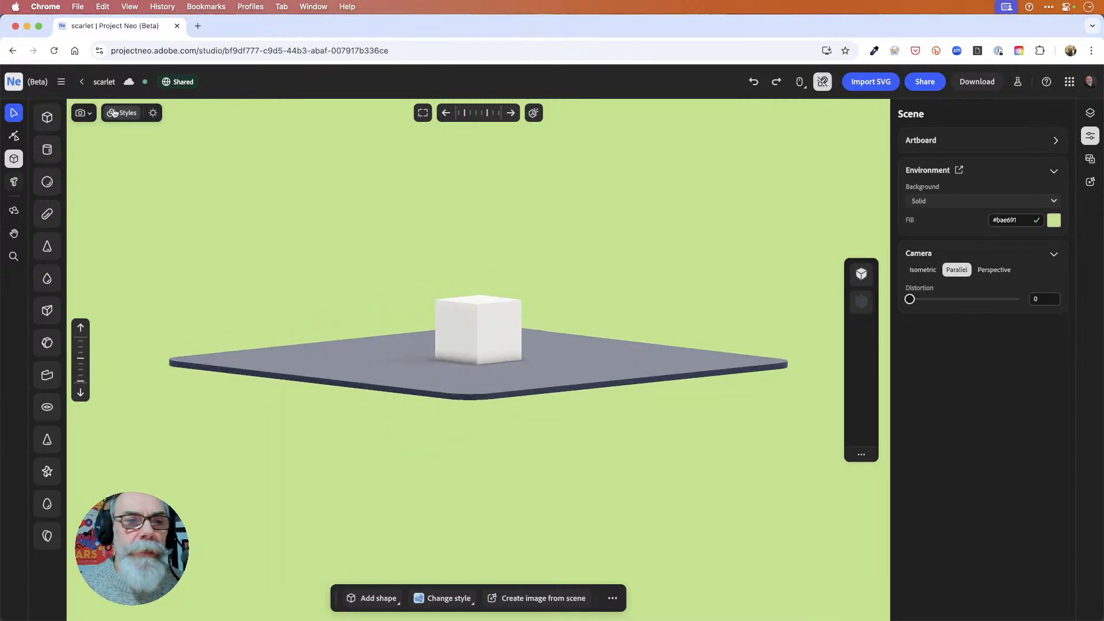
click(82, 114)
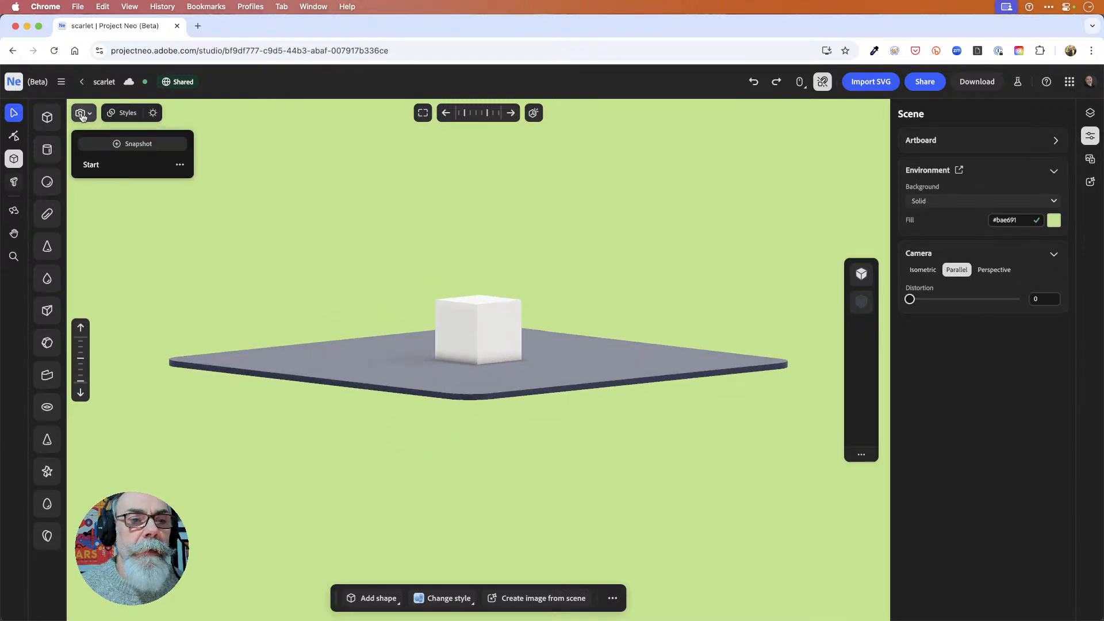
click(99, 167)
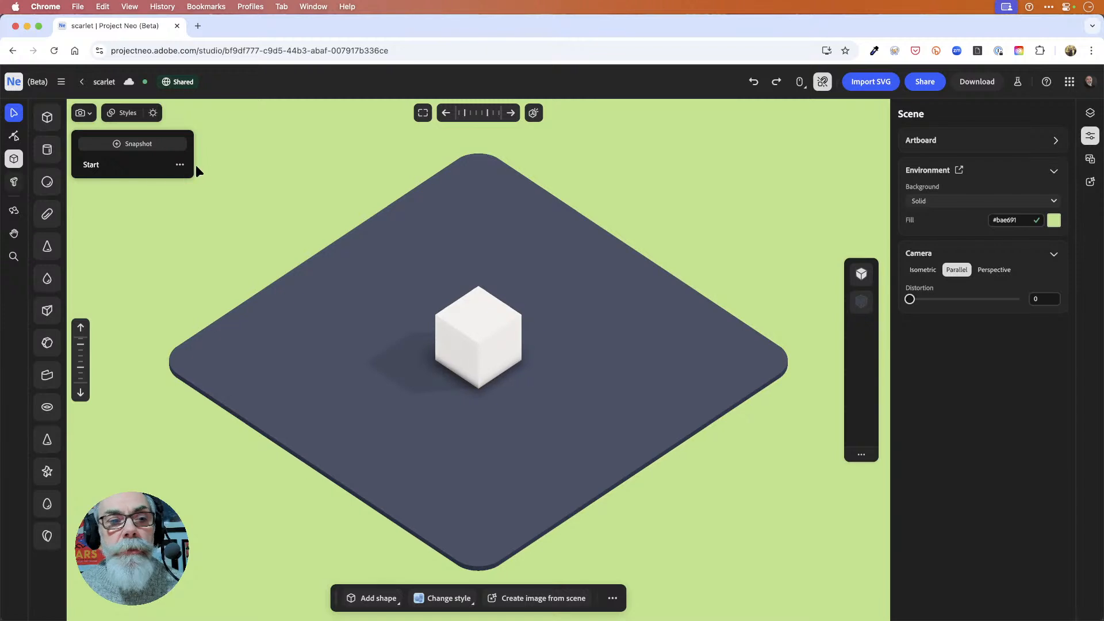
click(75, 114)
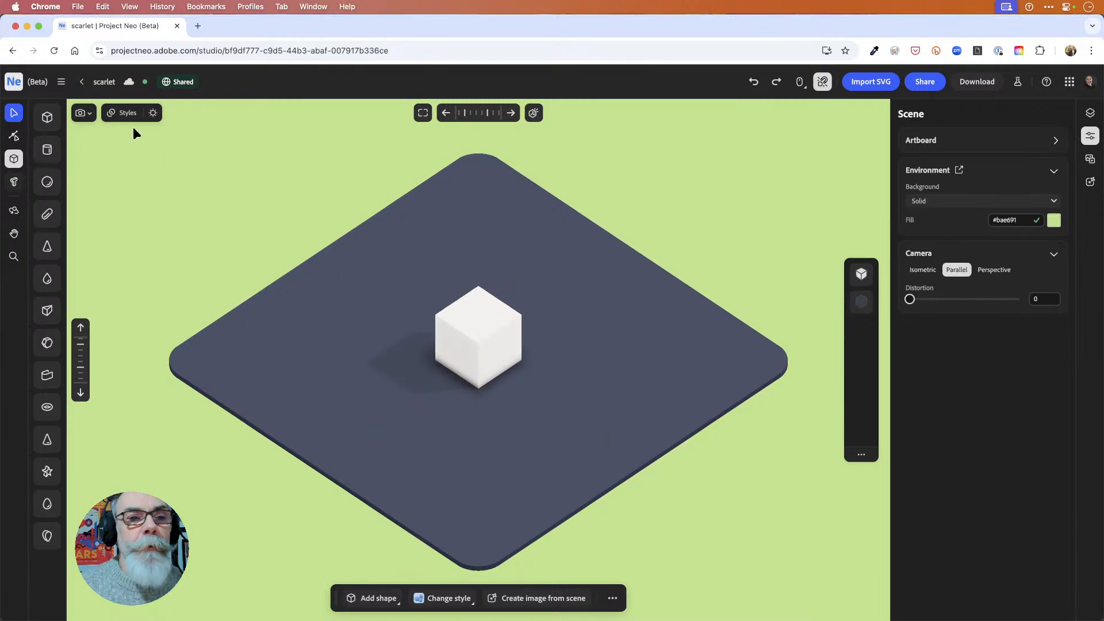
Step: Apply the Vector Art style to the scene and inspect the outlined cube from a raised camera angle
right_drag(670, 221, 673, 198)
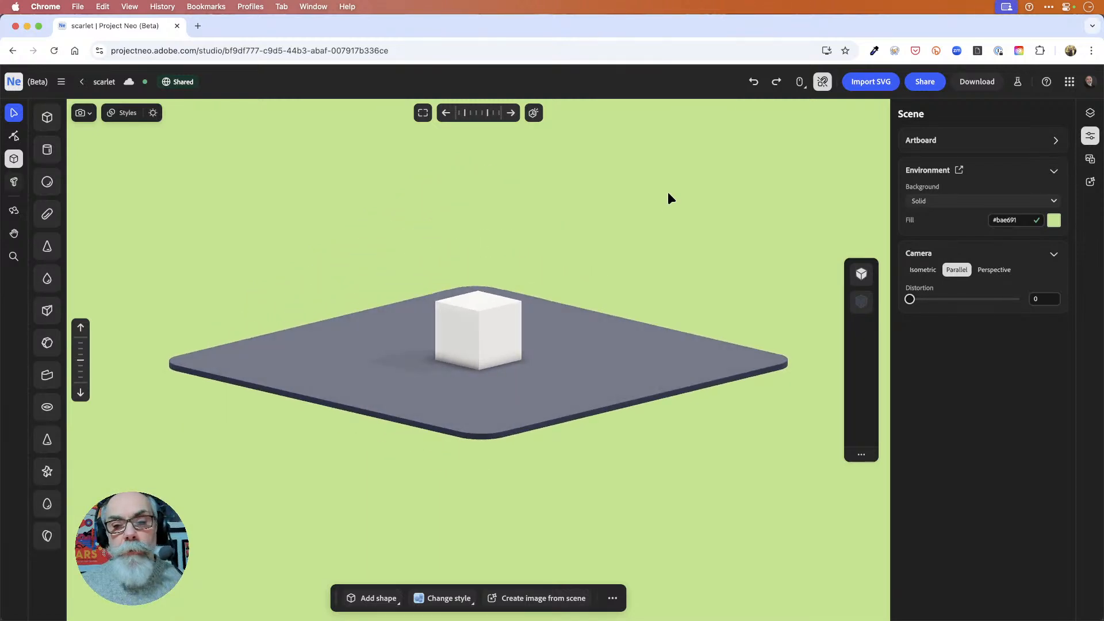
mouse_move(600, 272)
right_down()
mouse_move(604, 296)
mouse_move(604, 259)
mouse_move(604, 271)
right_up()
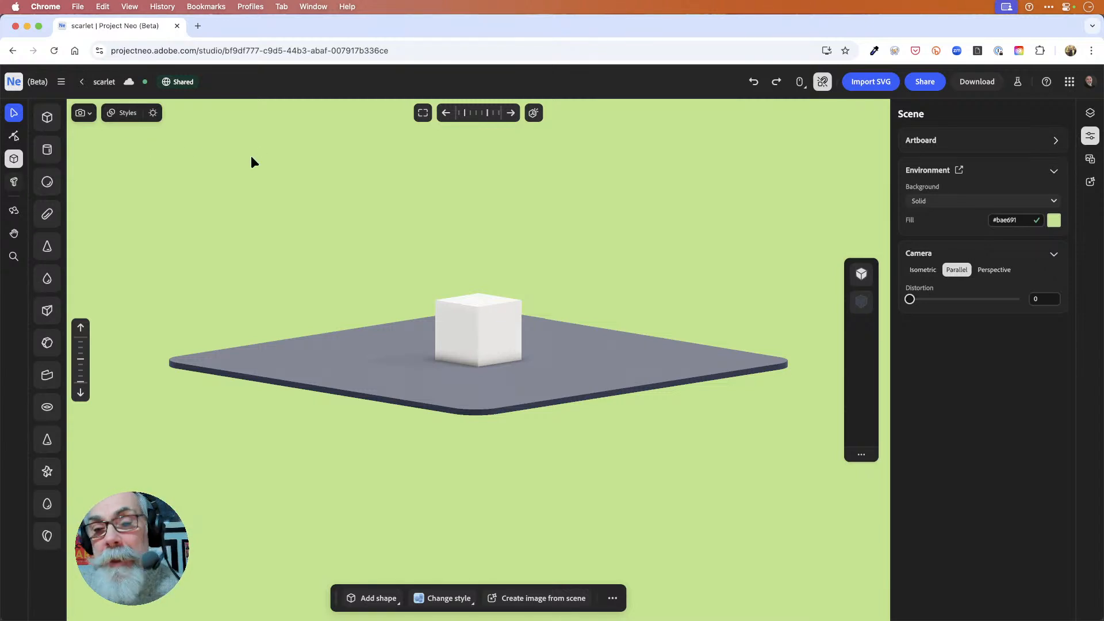
click(127, 114)
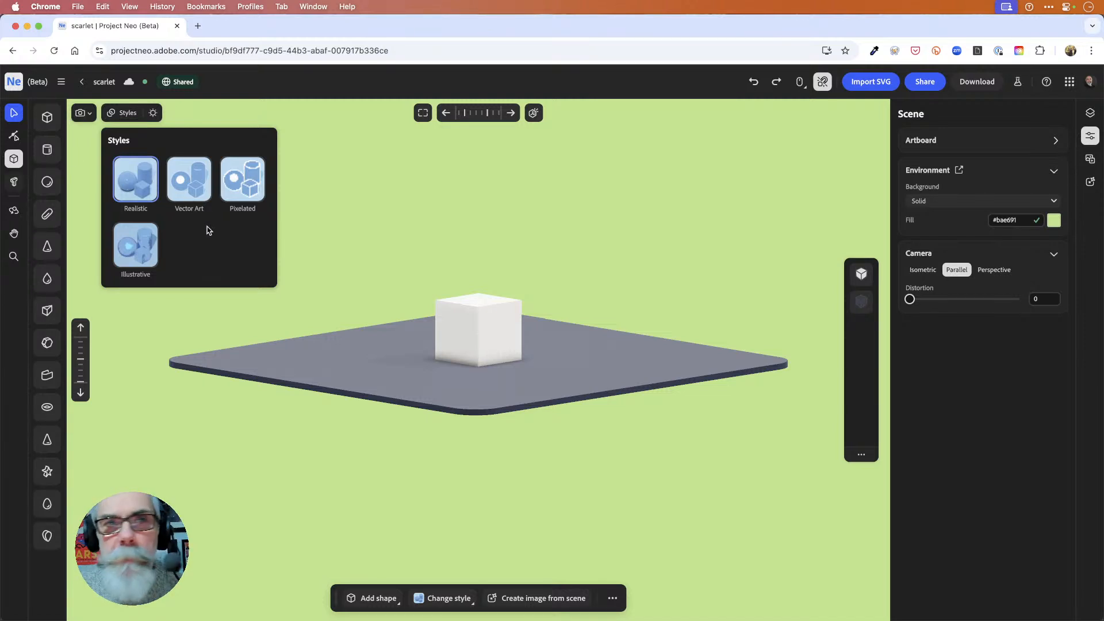
click(507, 348)
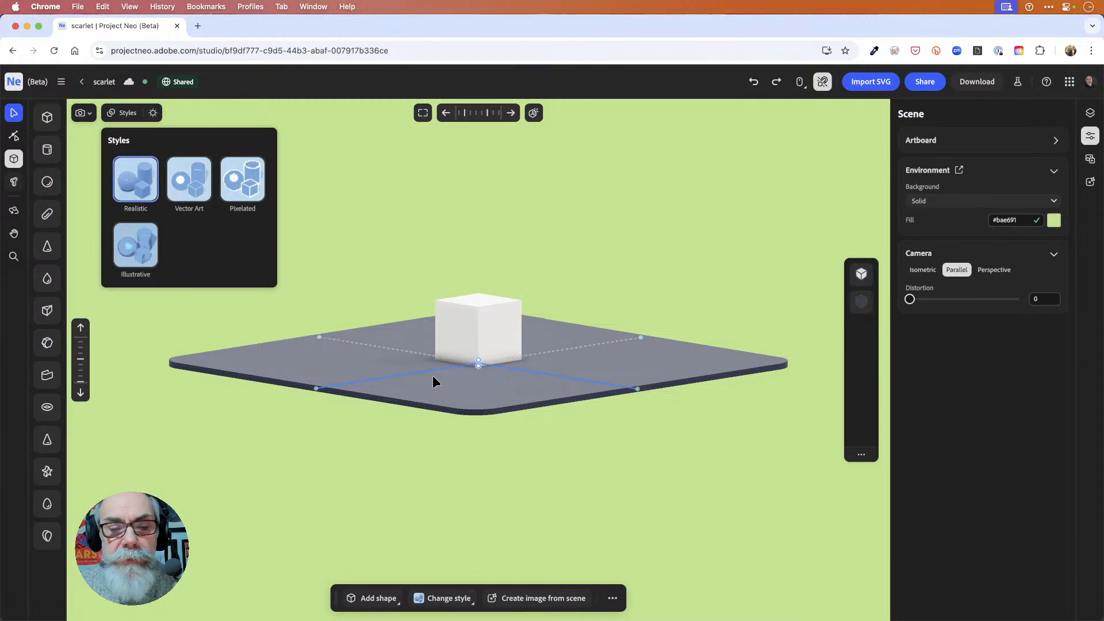
click(185, 188)
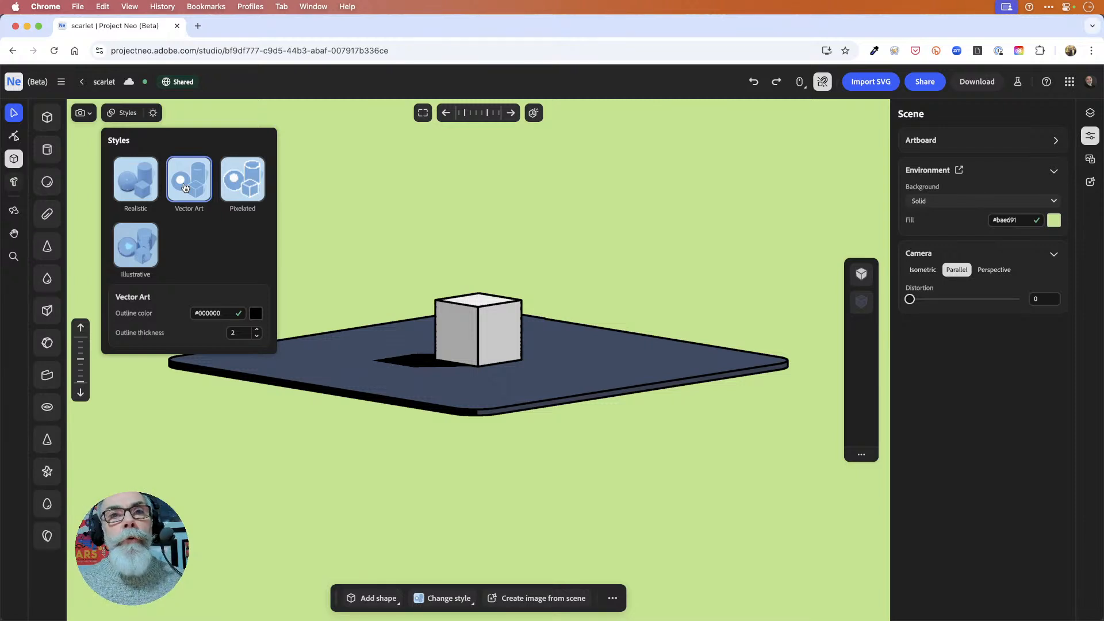
mouse_move(612, 228)
right_down()
mouse_move(617, 260)
mouse_move(590, 255)
mouse_move(621, 232)
mouse_move(614, 243)
right_up()
click(614, 243)
click(503, 343)
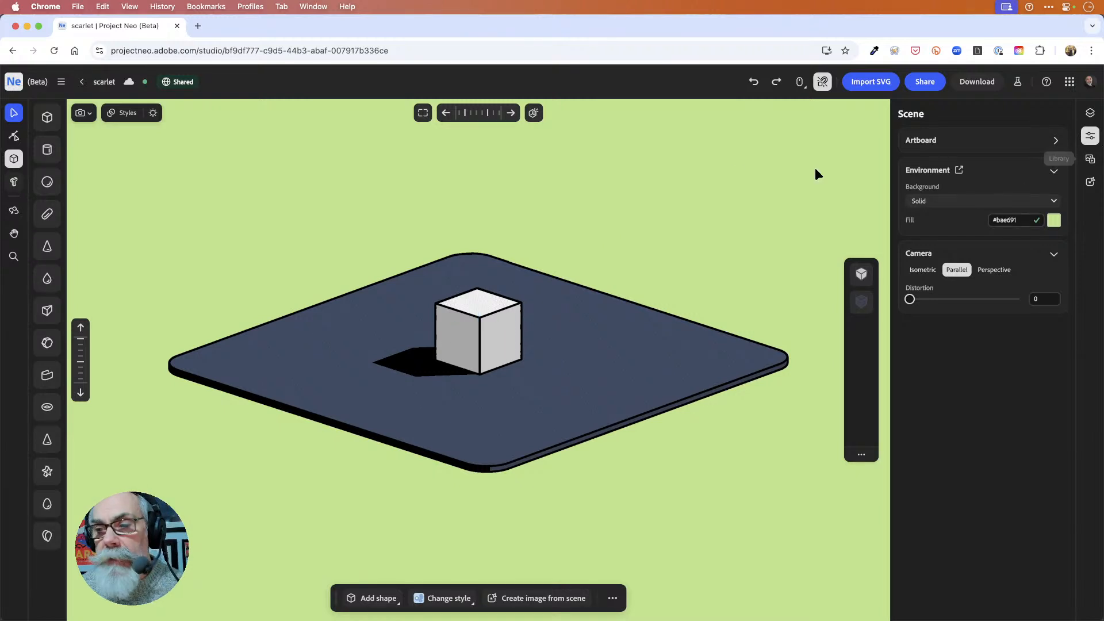
click(446, 336)
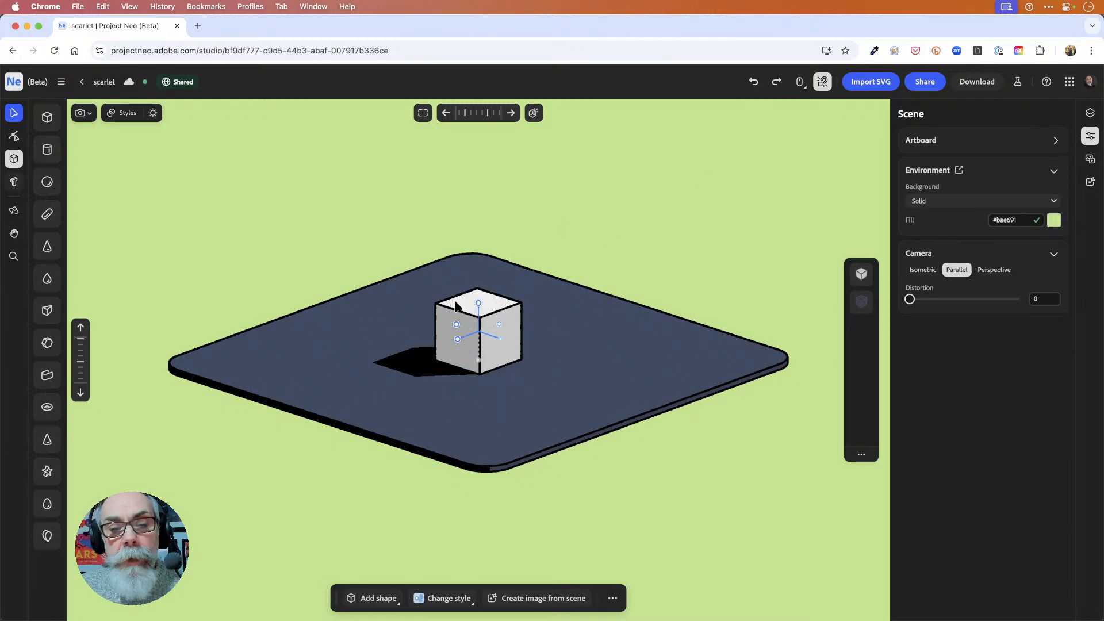
click(232, 200)
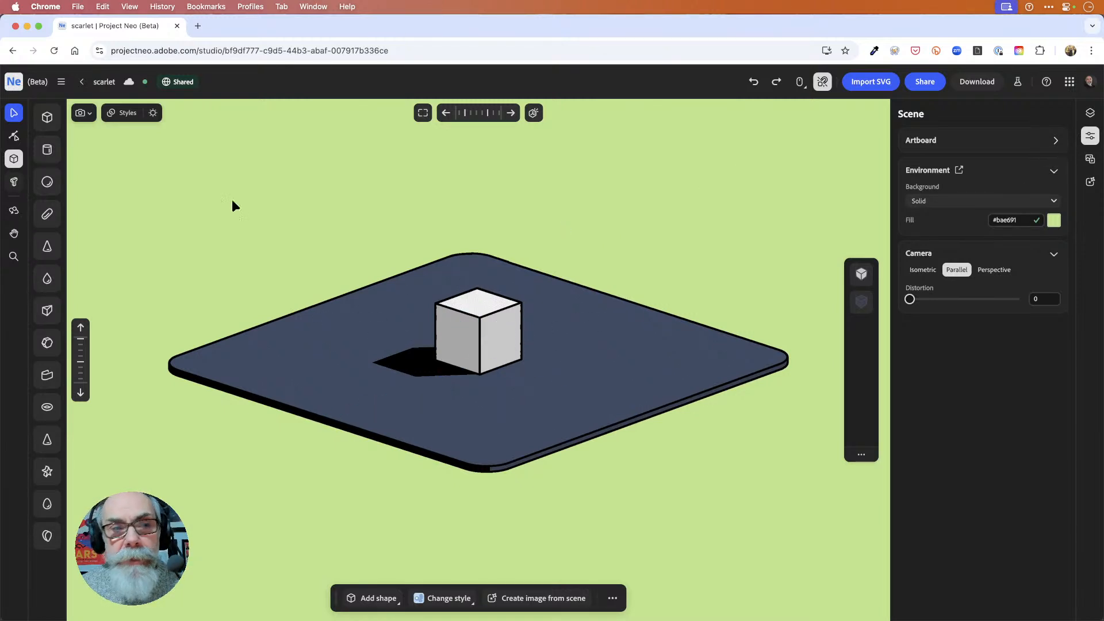
Step: Try Vector Art outline thicknesses of 1 and 3, then set the thickness back to 1
click(127, 113)
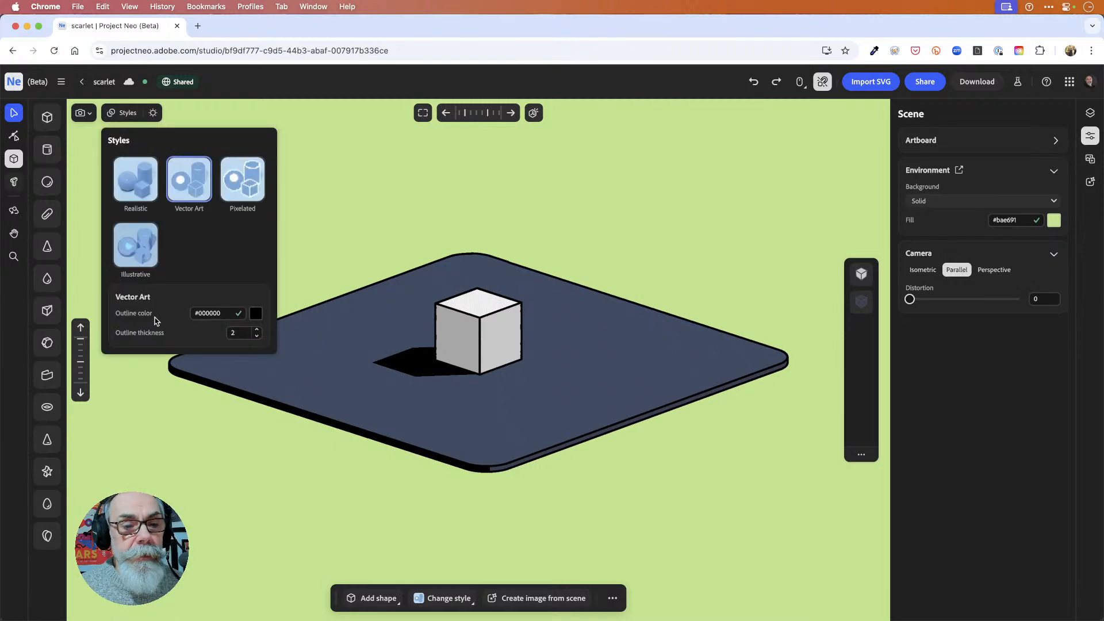
click(258, 337)
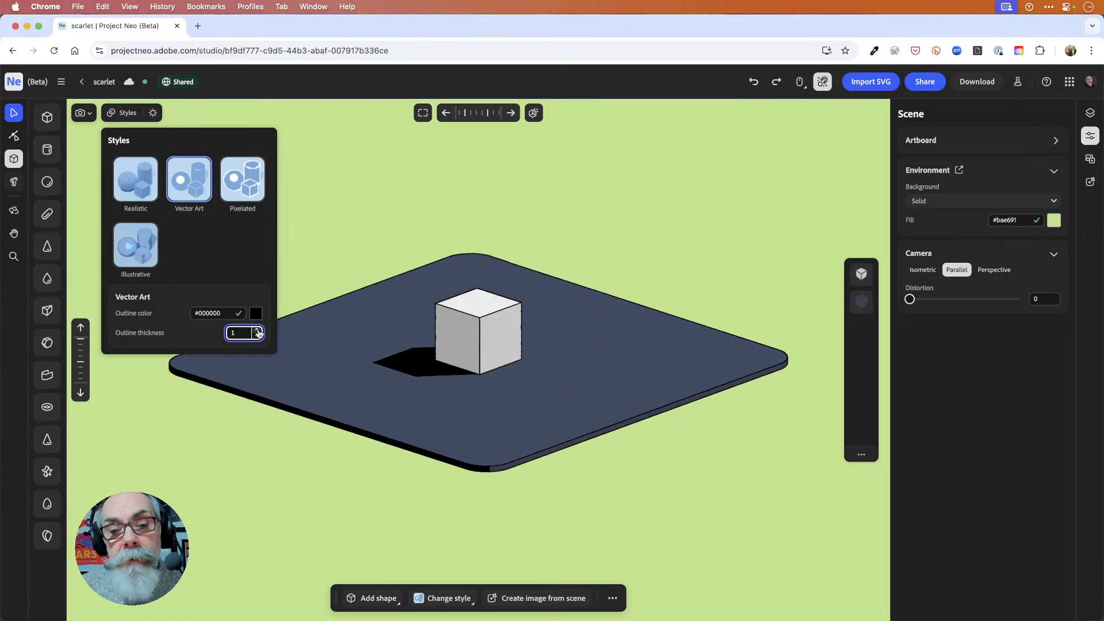
double_click(258, 331)
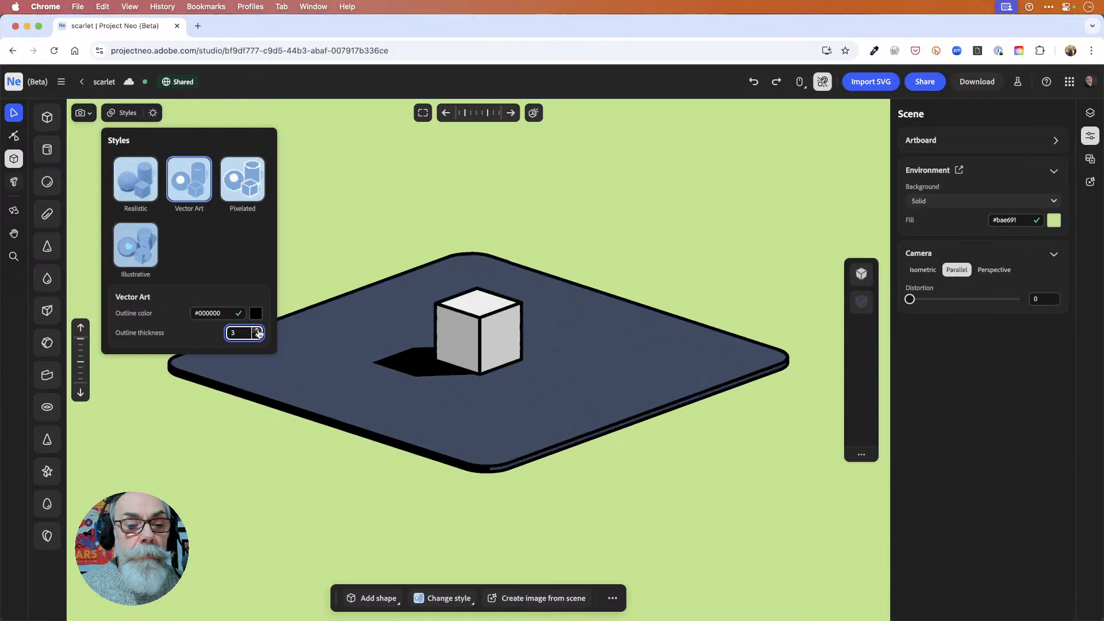
double_click(258, 339)
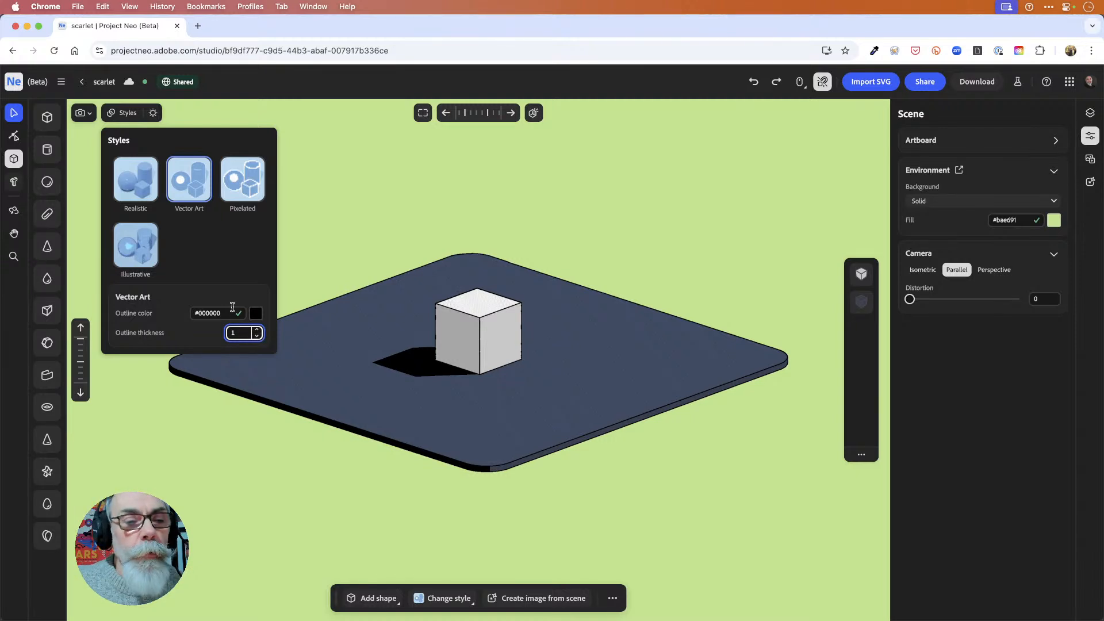
click(229, 263)
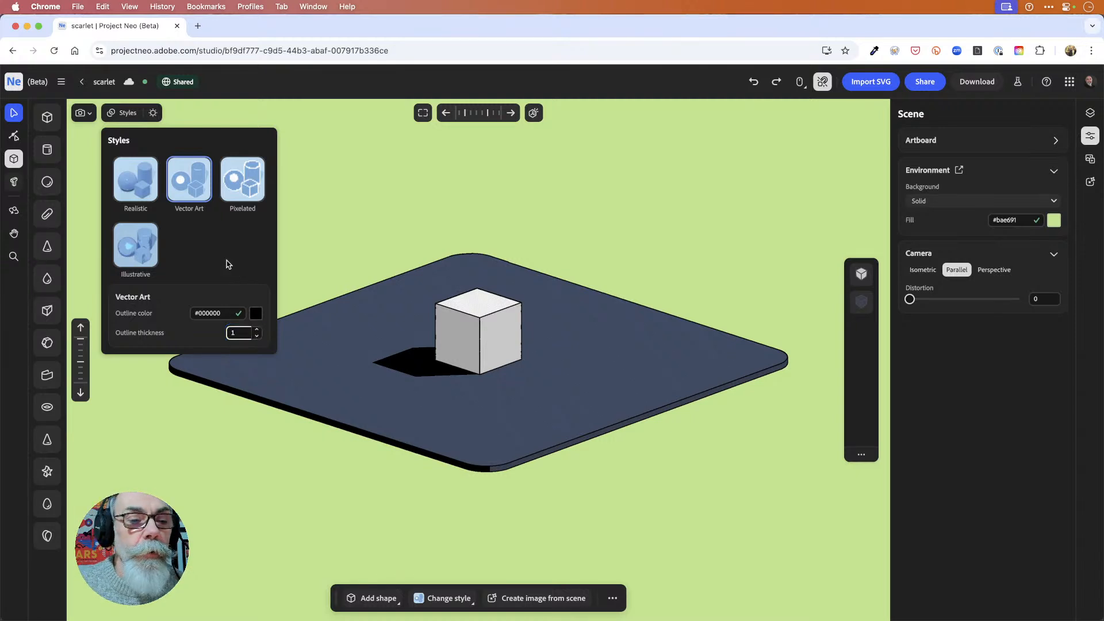
Step: Apply the Pixelated style to the scene and view the result from further away
click(256, 194)
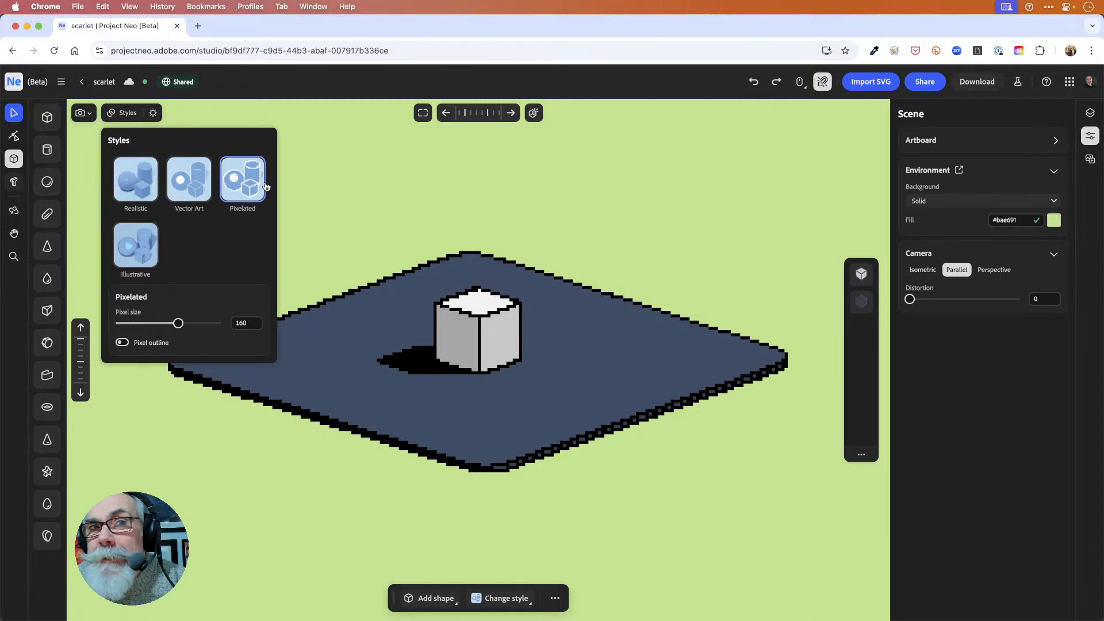
click(560, 308)
scroll(559, 308, down, 5)
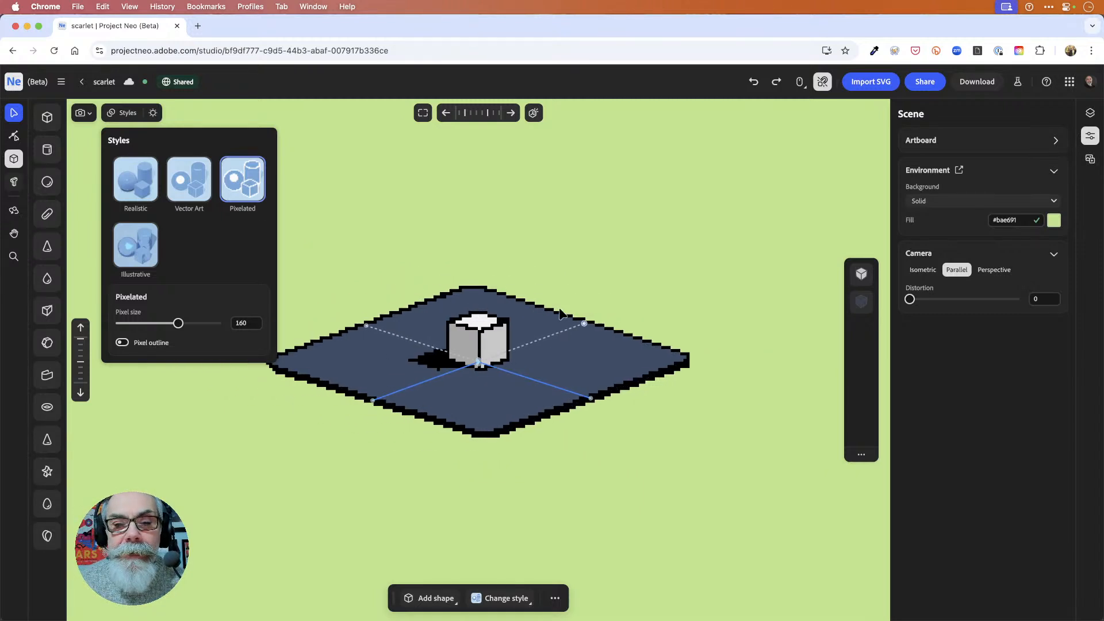
Step: Compare how the Pixelated style renders the cube and its base when far away and close up
scroll(559, 308, down, 5)
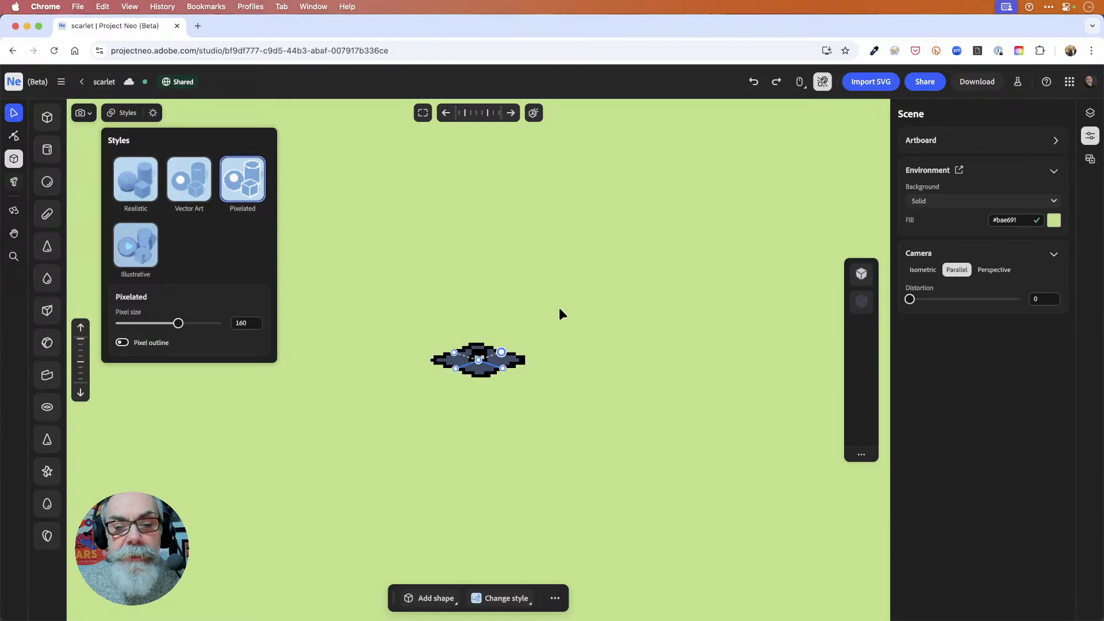
scroll(560, 306, up, 5)
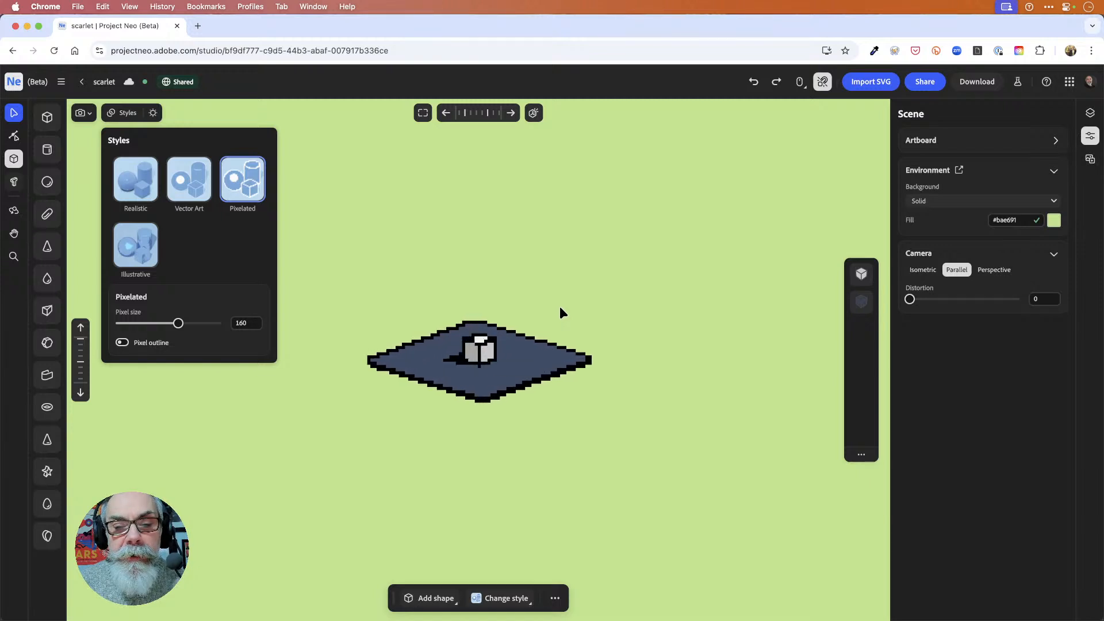
scroll(560, 306, up, 5)
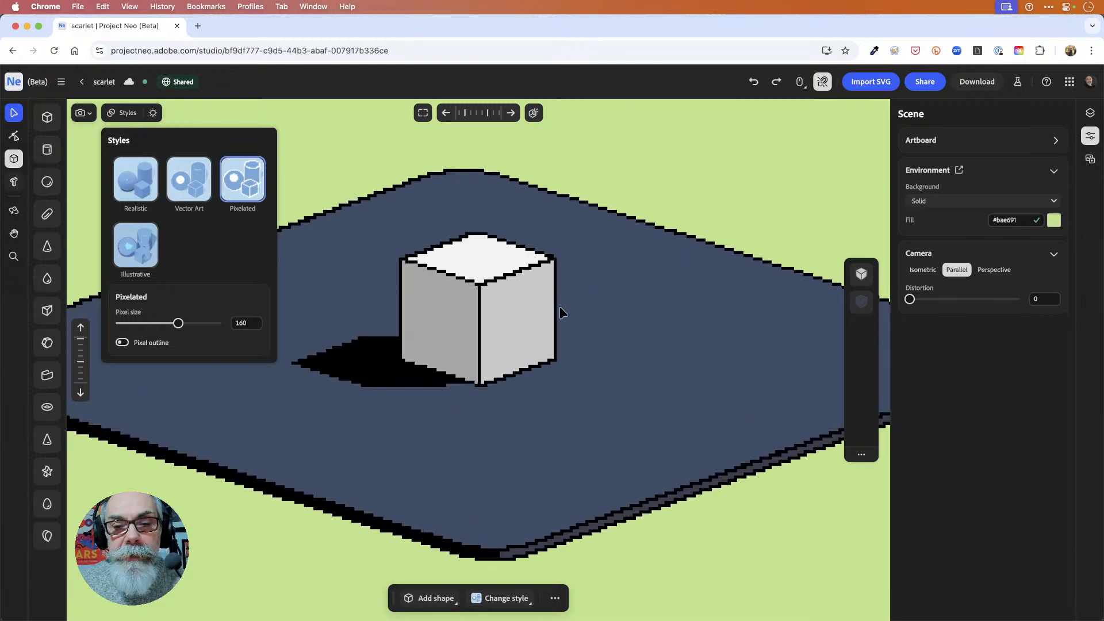
scroll(562, 309, down, 3)
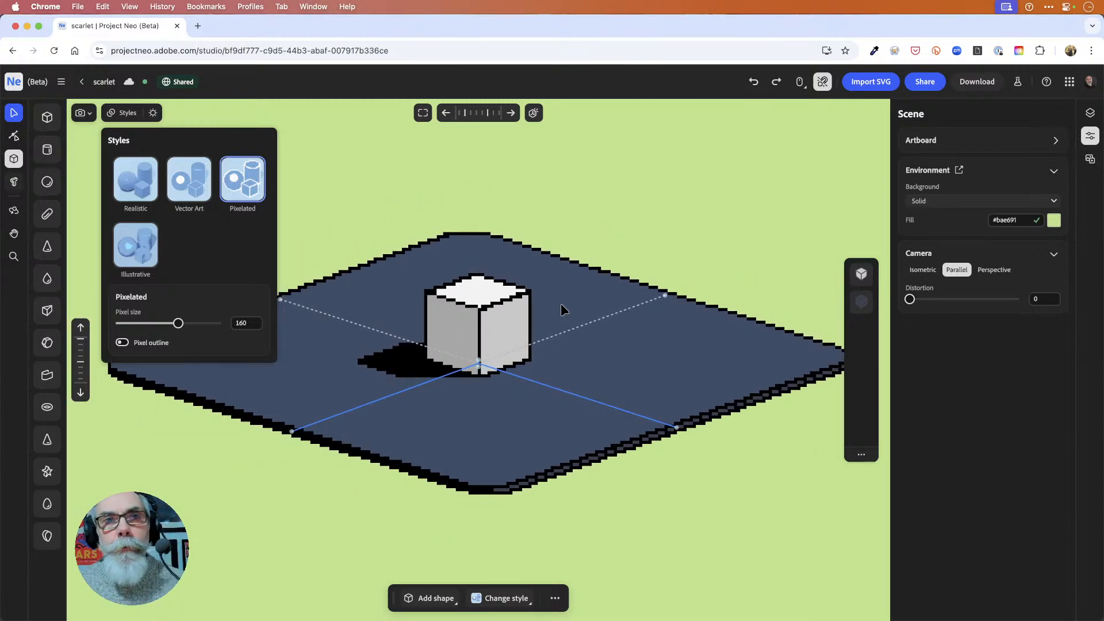
click(373, 246)
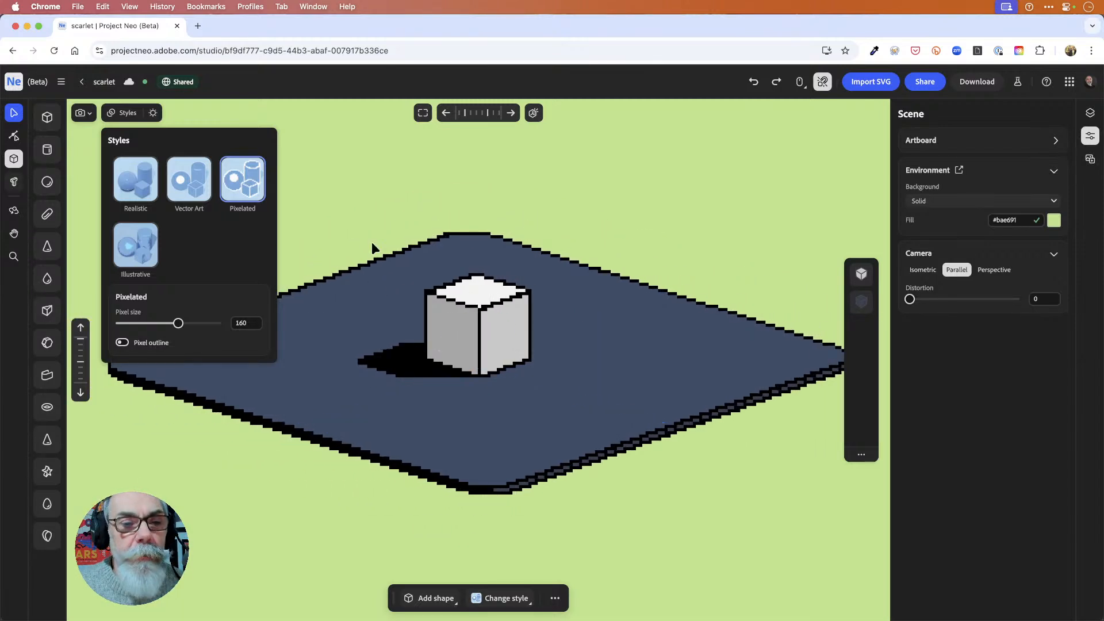
Step: Apply the Illustrative style to the scene and view the cube from a higher camera angle
click(141, 249)
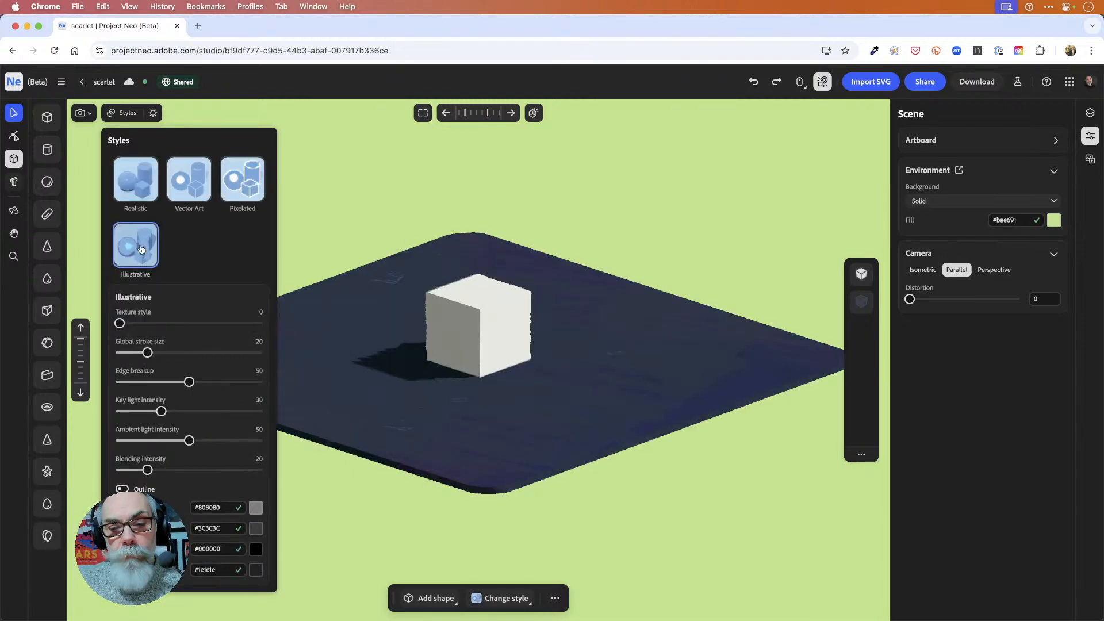
click(397, 227)
right_drag(400, 231, 402, 243)
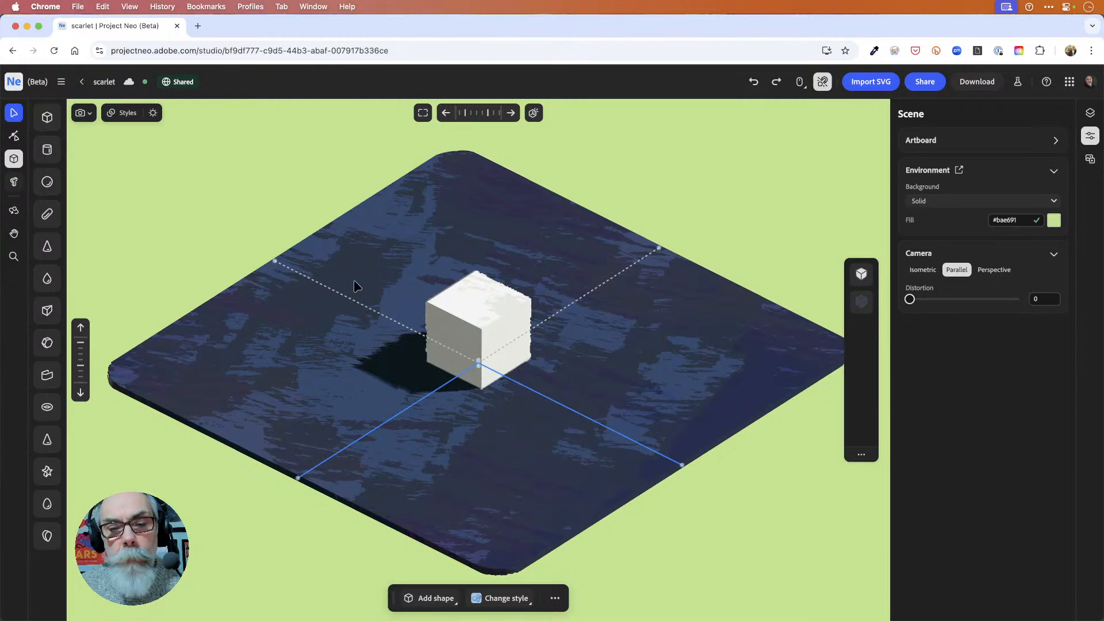
Step: Set the Illustrative texture style to 3 and the global stroke size to 80
click(123, 117)
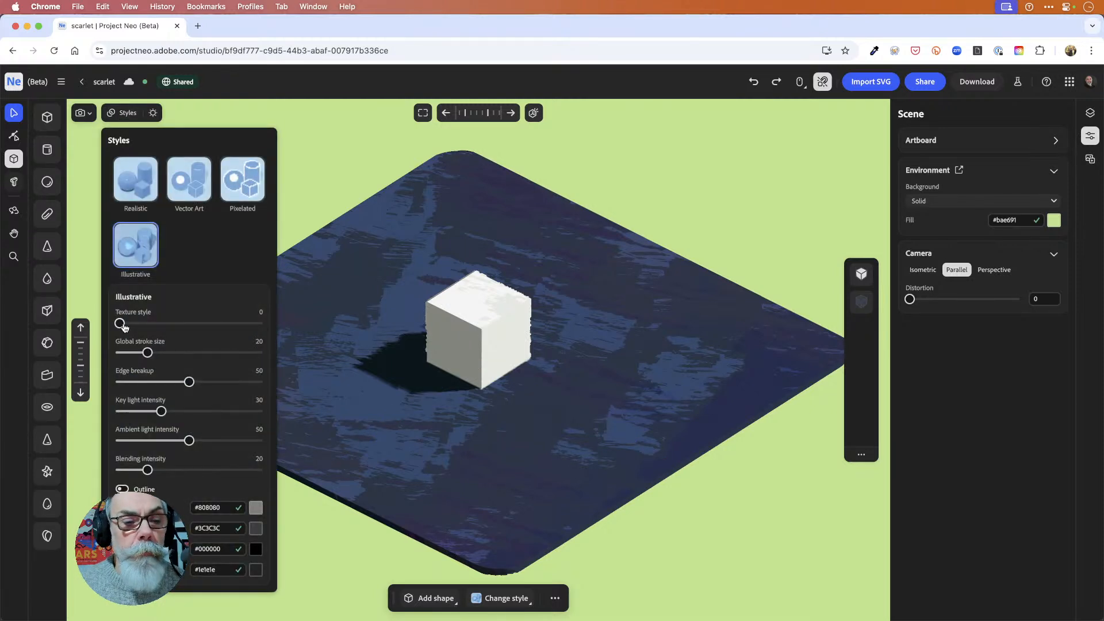
mouse_move(119, 323)
mouse_down()
mouse_move(239, 324)
mouse_move(168, 324)
mouse_move(177, 322)
mouse_up()
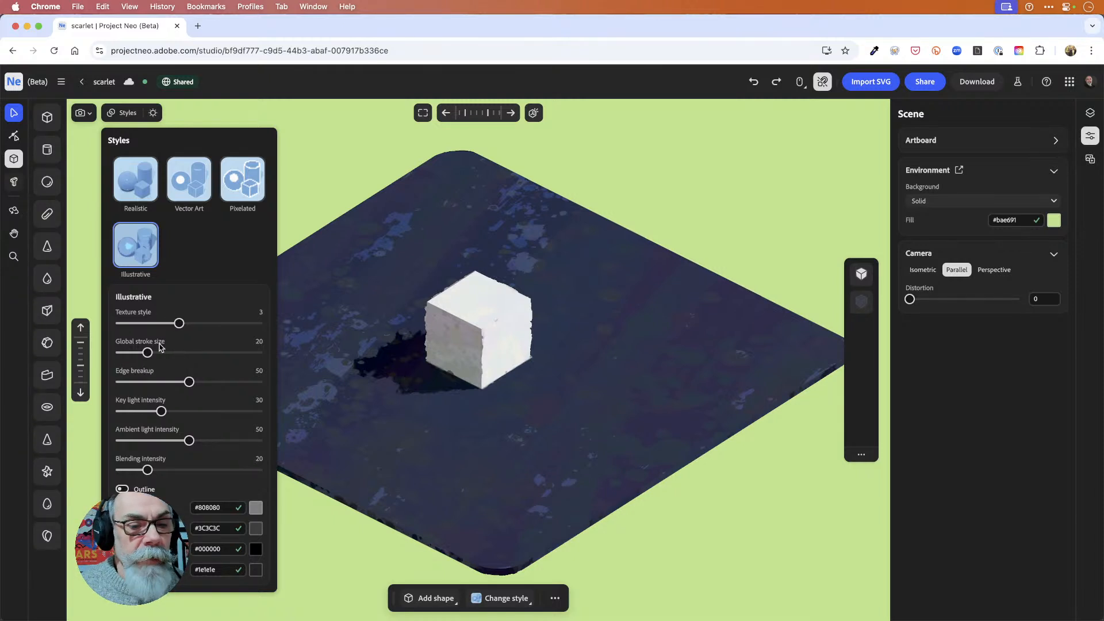
drag(148, 352, 231, 353)
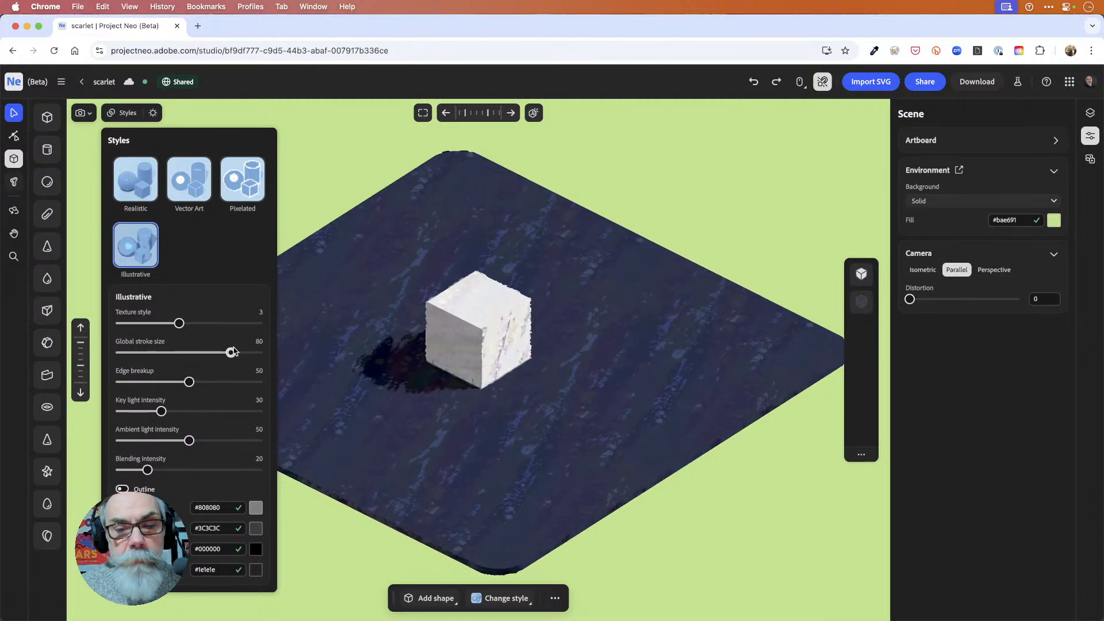
Step: Try Illustrative edge breakup values of 10 and 100, then set edge breakup to 20
drag(189, 382, 190, 385)
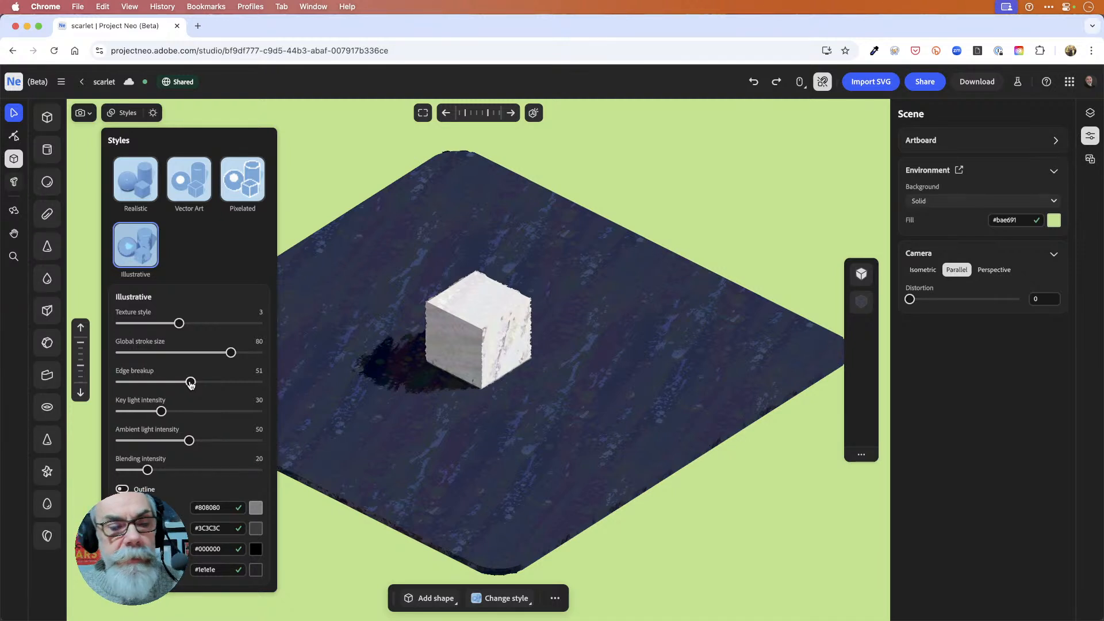
drag(191, 384, 131, 384)
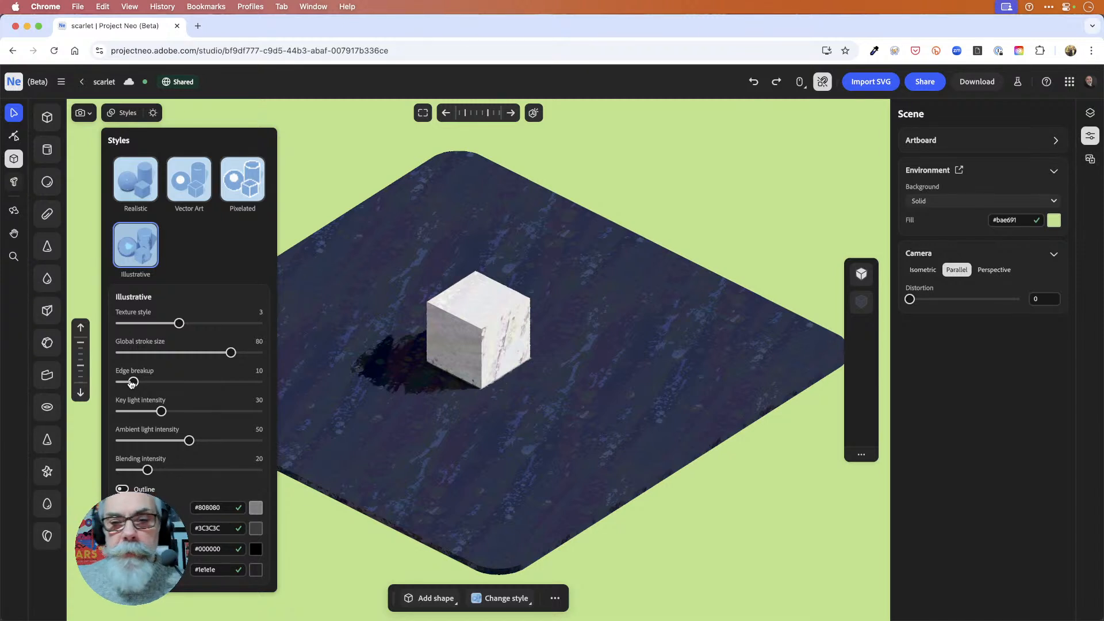
drag(132, 384, 263, 380)
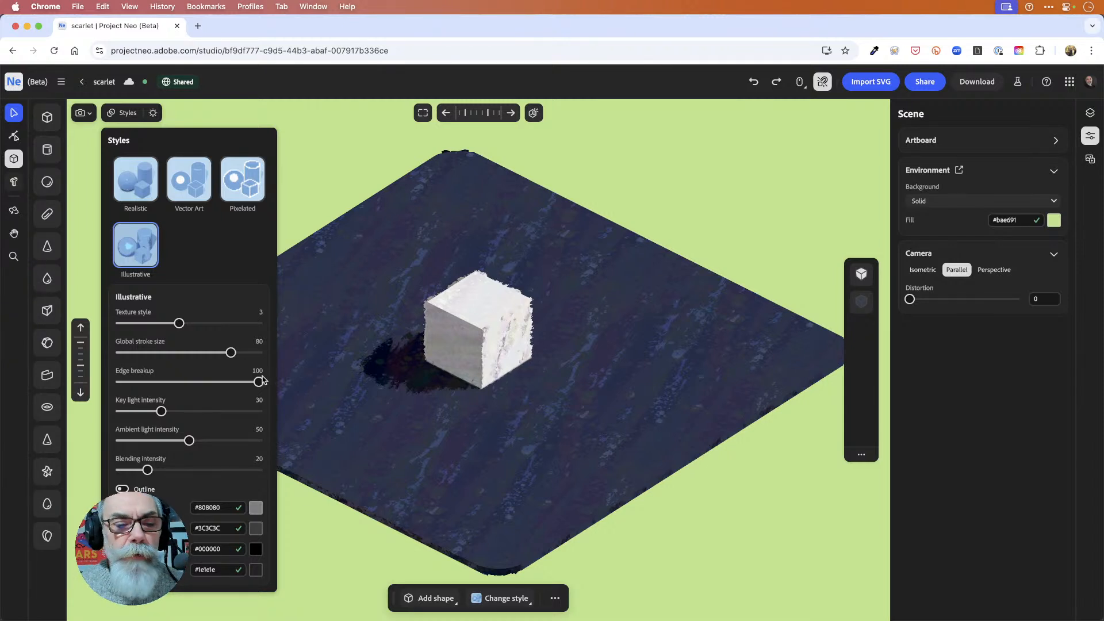
drag(258, 382, 147, 385)
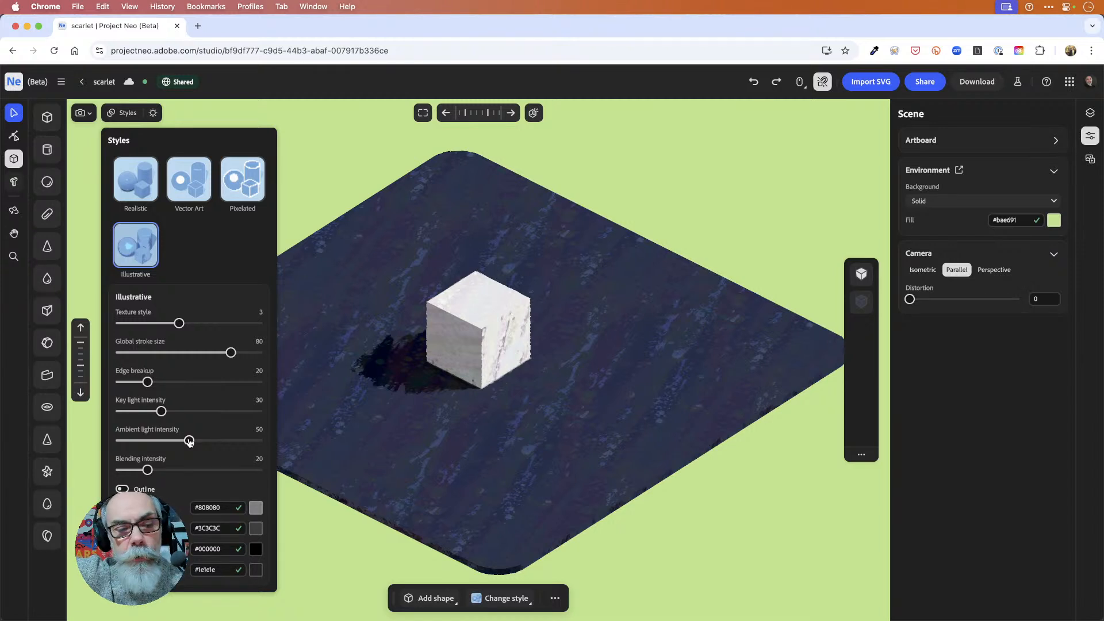
Step: Set the Illustrative ambient light intensity to 25 and the blending intensity to 0
drag(189, 441, 153, 447)
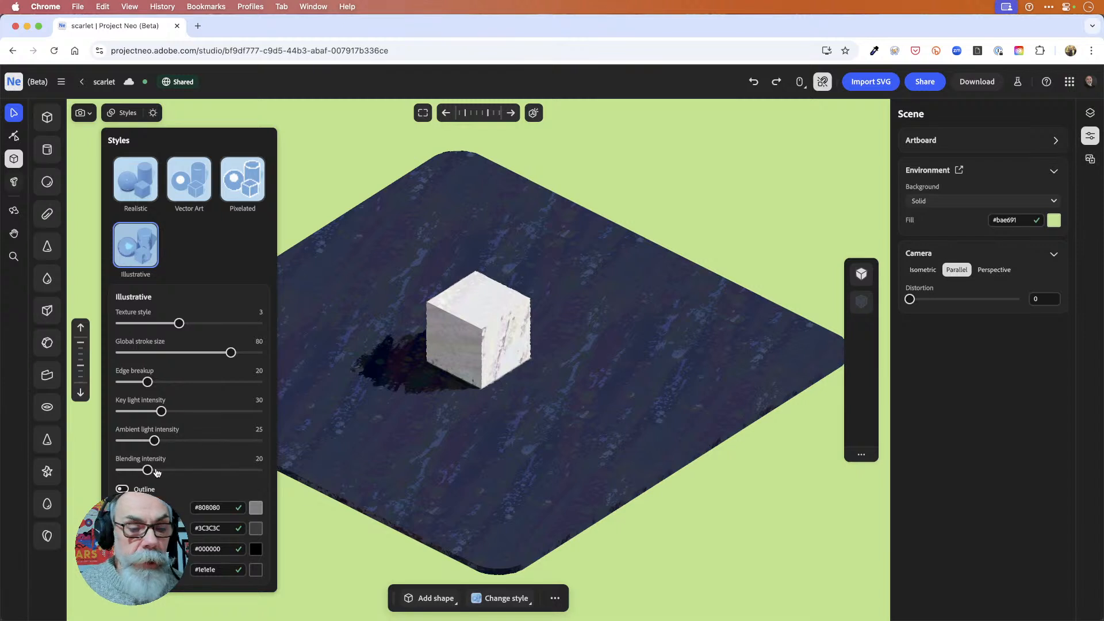
drag(158, 472, 118, 471)
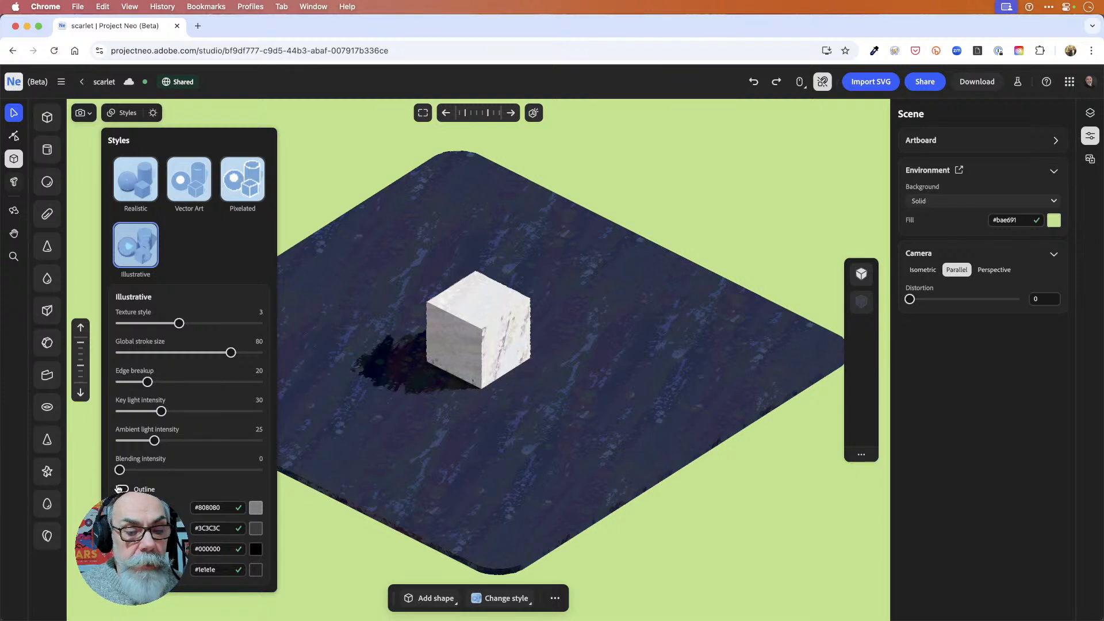
Step: Enable the outline for the Illustrative style and set its tolerance to 75
click(122, 489)
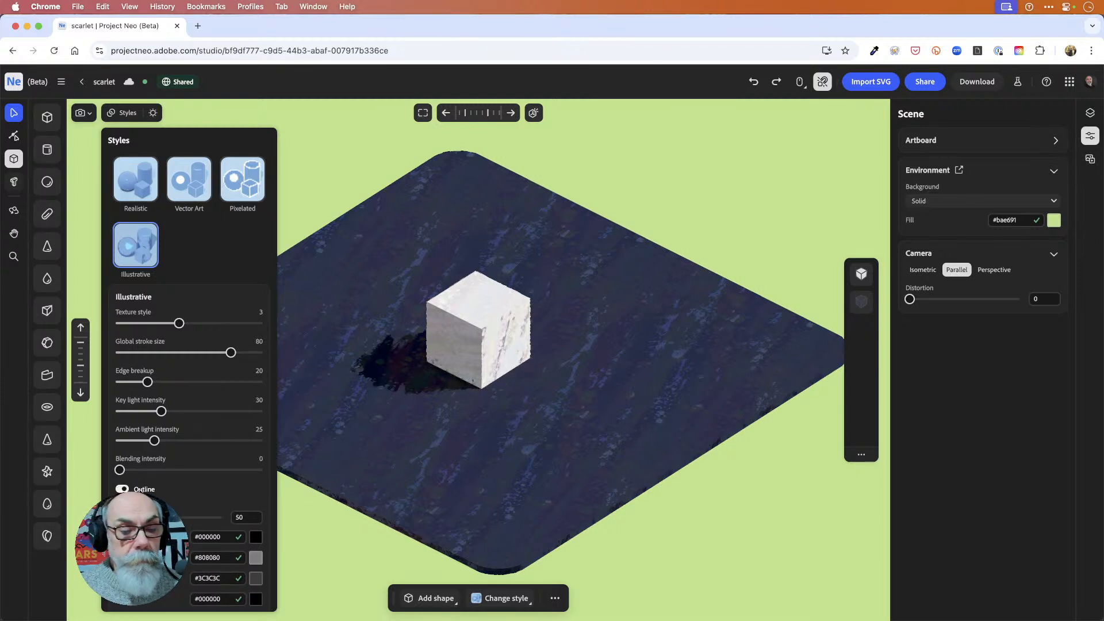
drag(163, 517, 196, 517)
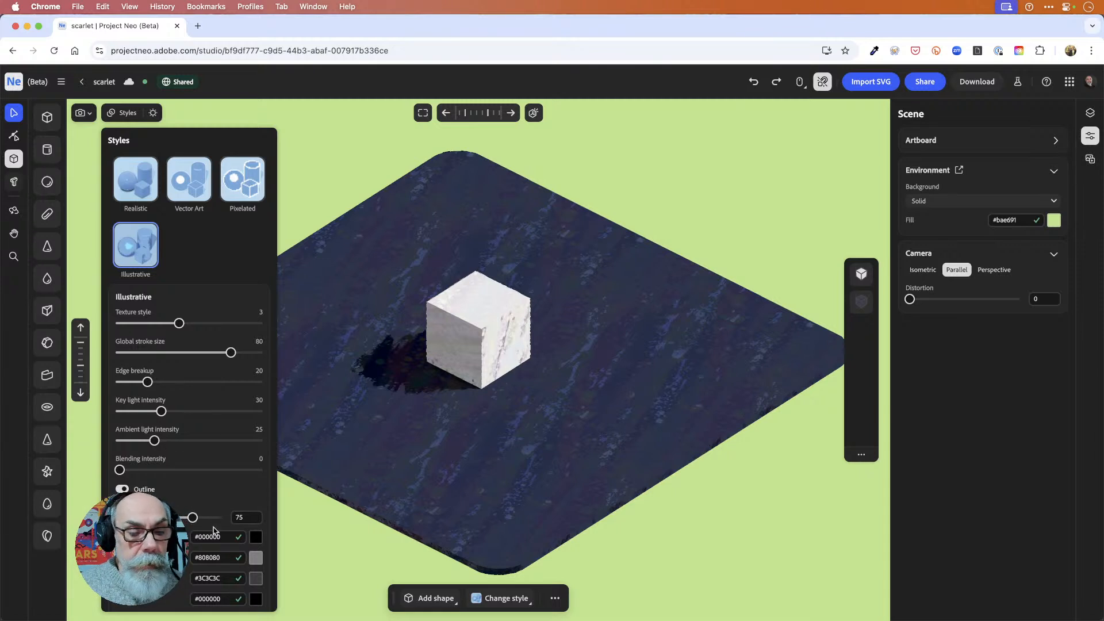
Step: Change the Illustrative style's black shadow color to purple #7b52c4 and return to the scene
scroll(215, 529, down, 1)
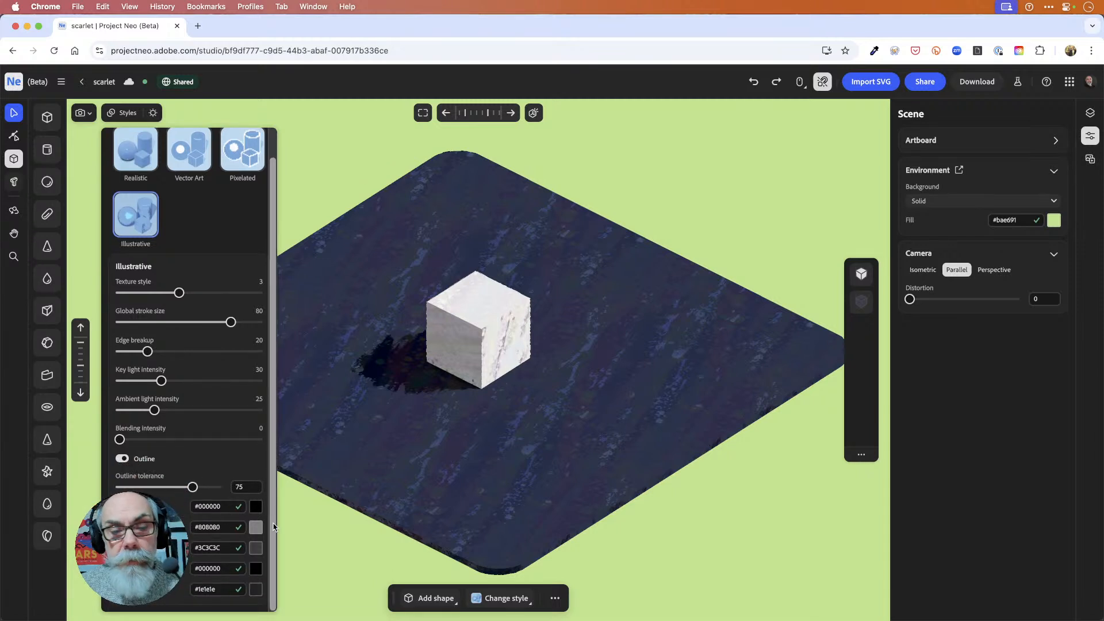
click(256, 568)
drag(166, 418, 188, 408)
mouse_move(184, 449)
mouse_down()
mouse_move(215, 439)
mouse_move(200, 442)
mouse_up()
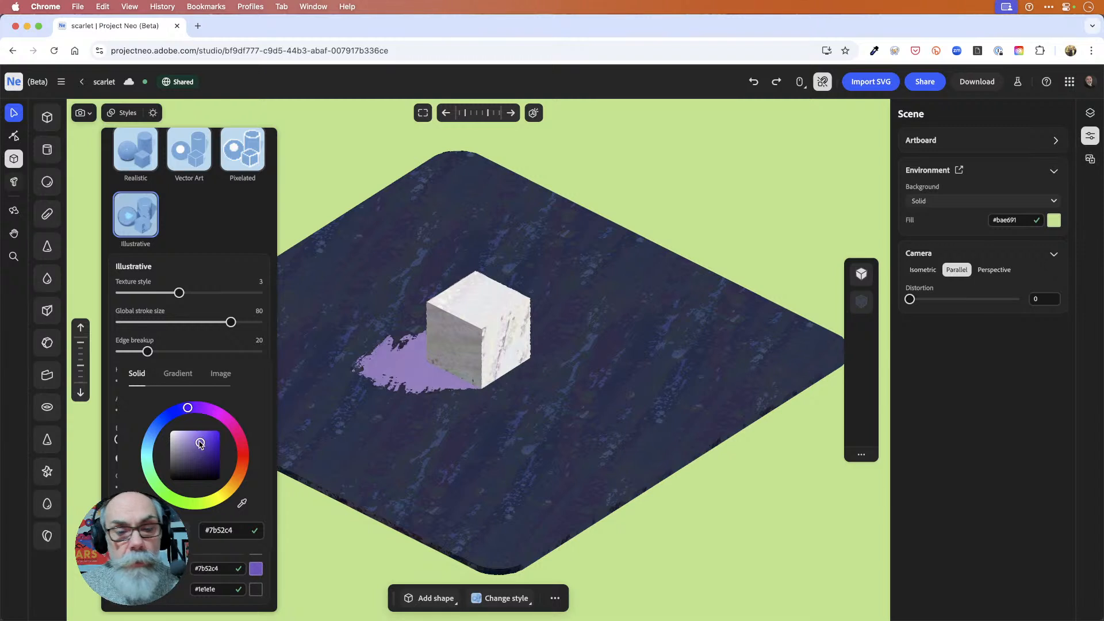
click(153, 602)
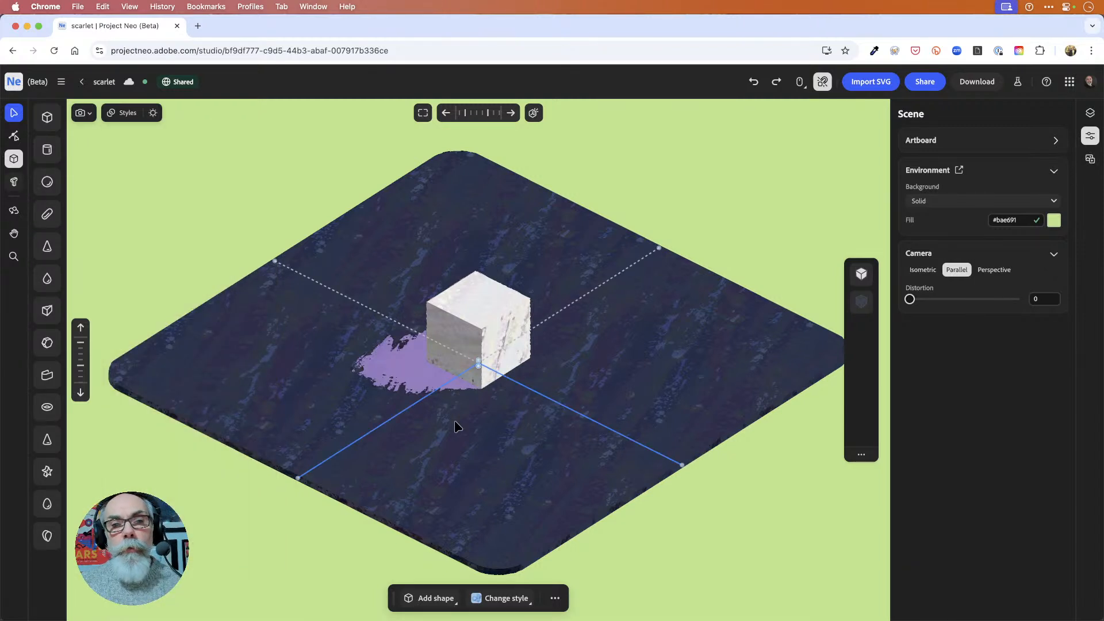
click(442, 313)
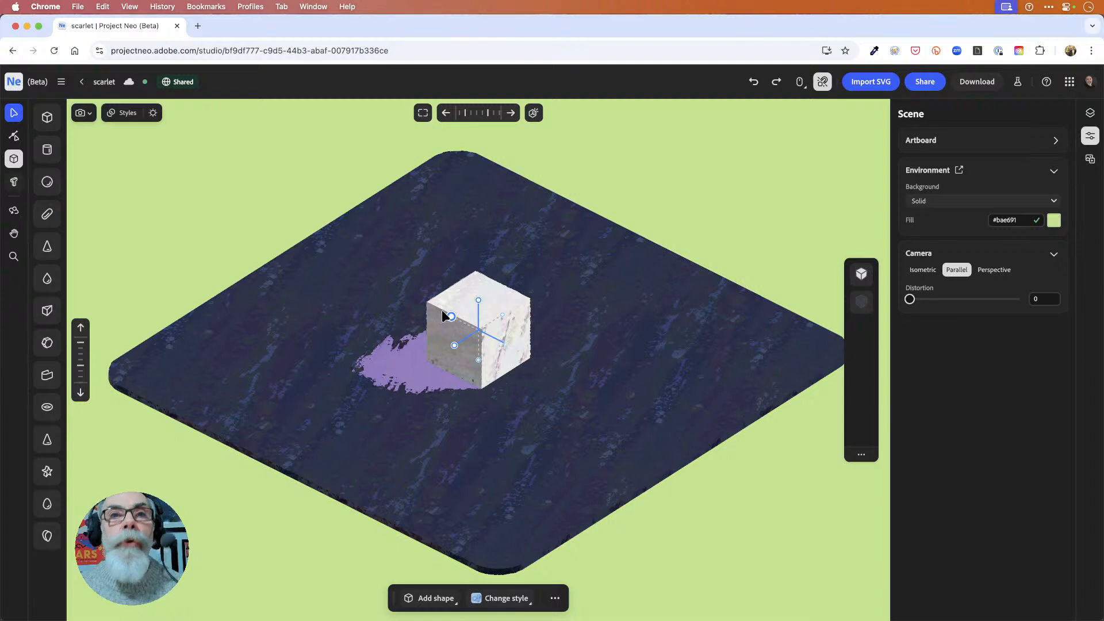
click(411, 260)
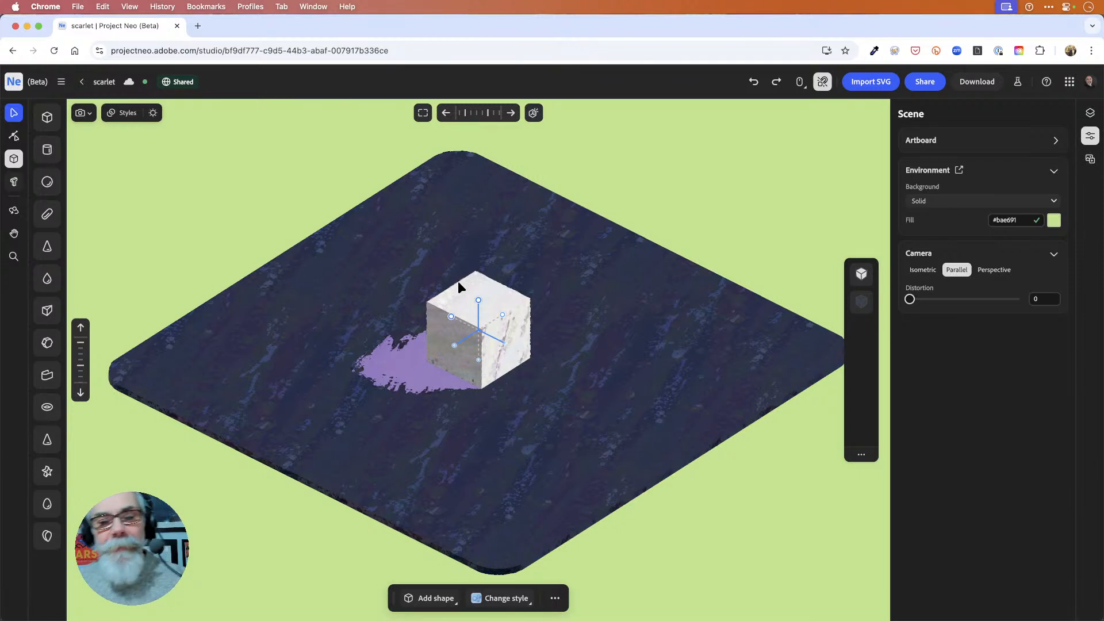
Step: Switch the scene back to the Realistic style and close the style options
click(123, 112)
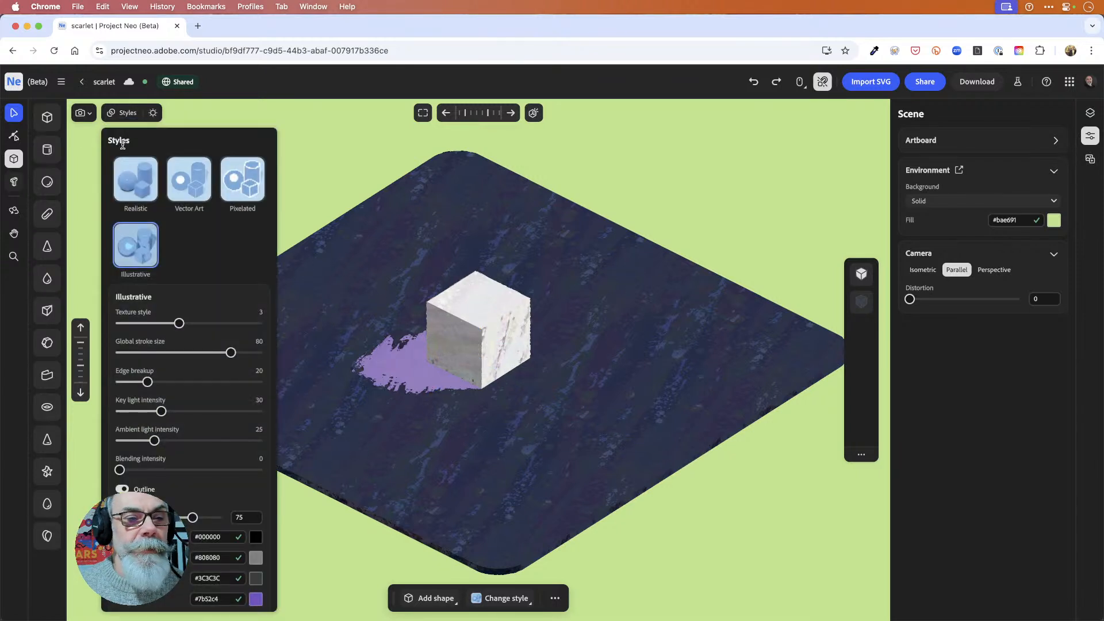
click(147, 183)
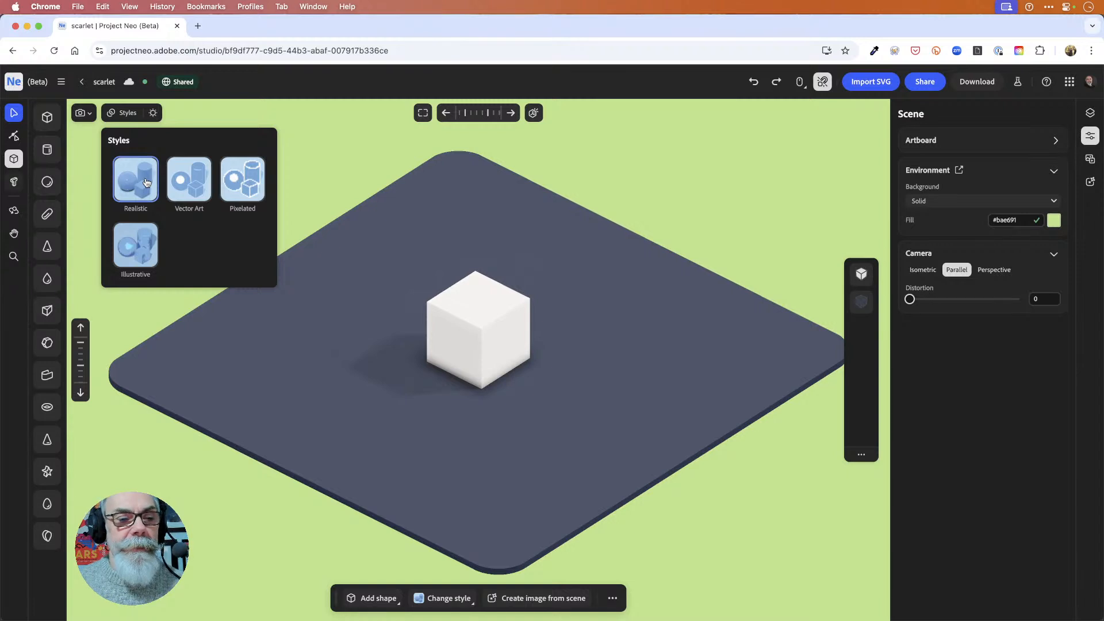
click(122, 113)
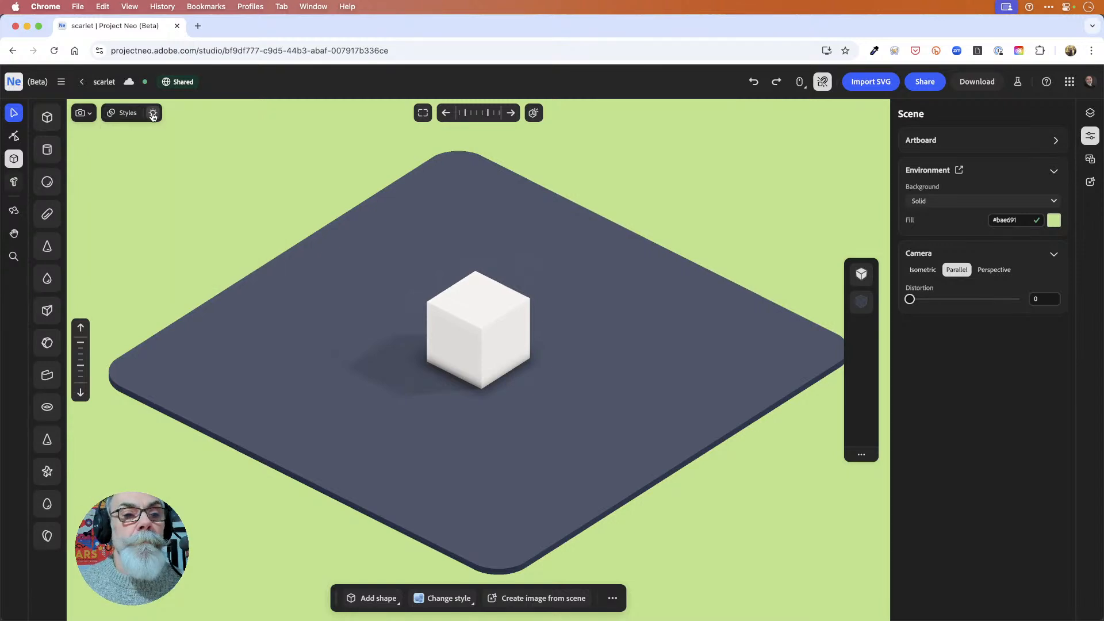
Step: Try a light rotation of 26.8 in the environment settings, then set the rotation to 133.4
click(153, 114)
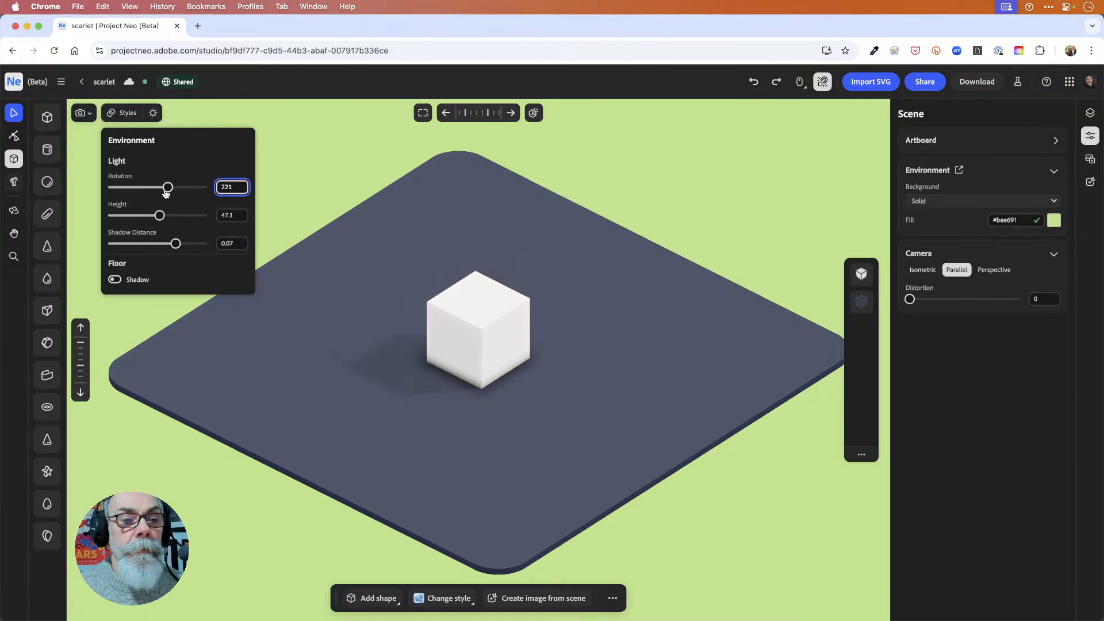
drag(168, 189, 118, 204)
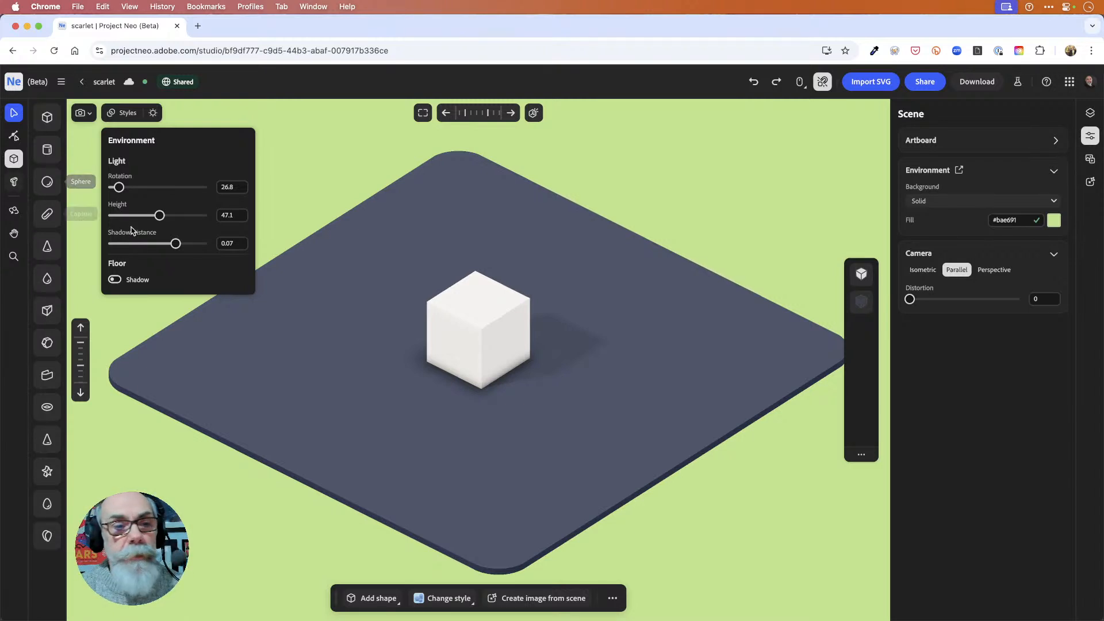
drag(119, 188, 146, 200)
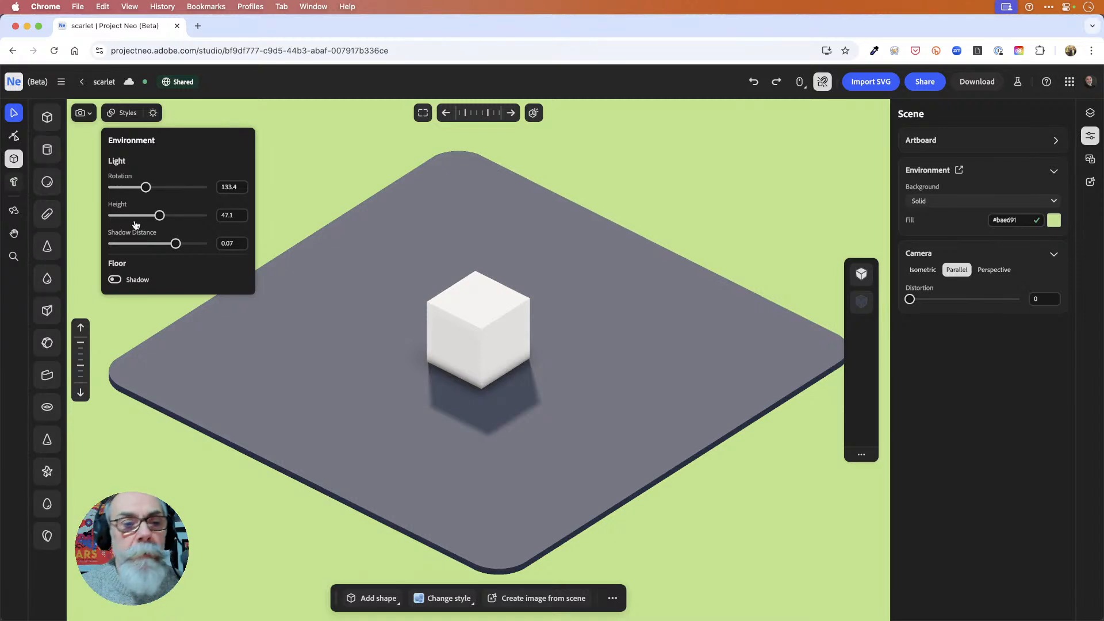
Step: Set the light height to 44.6 and the shadow distance to 0.037
mouse_move(162, 217)
mouse_down()
mouse_move(117, 226)
mouse_move(199, 222)
mouse_move(158, 222)
mouse_up()
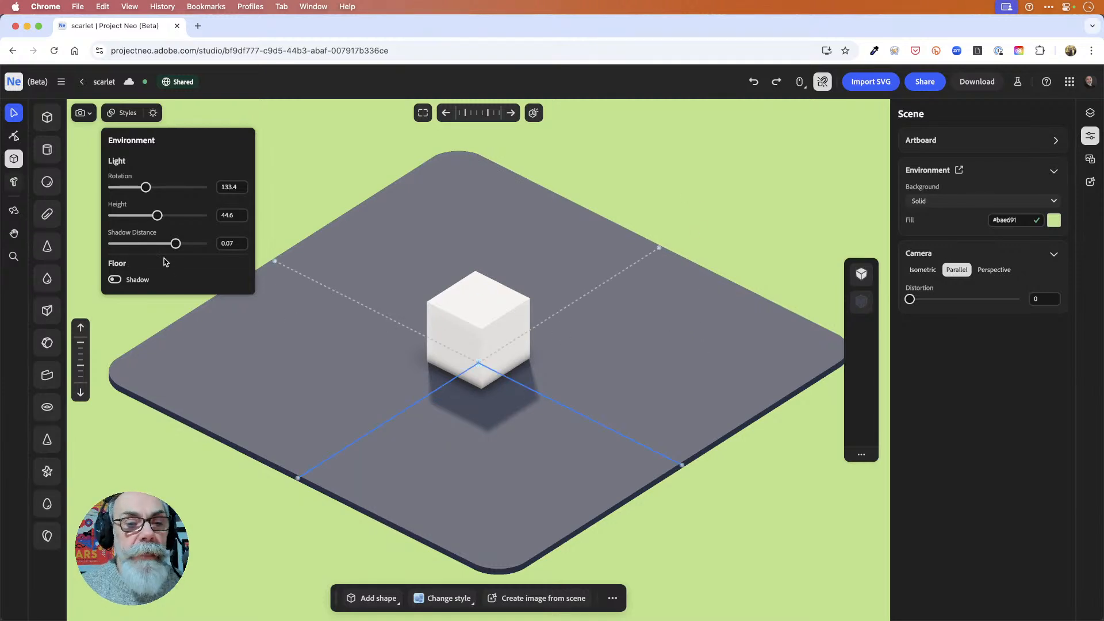
drag(175, 244, 144, 248)
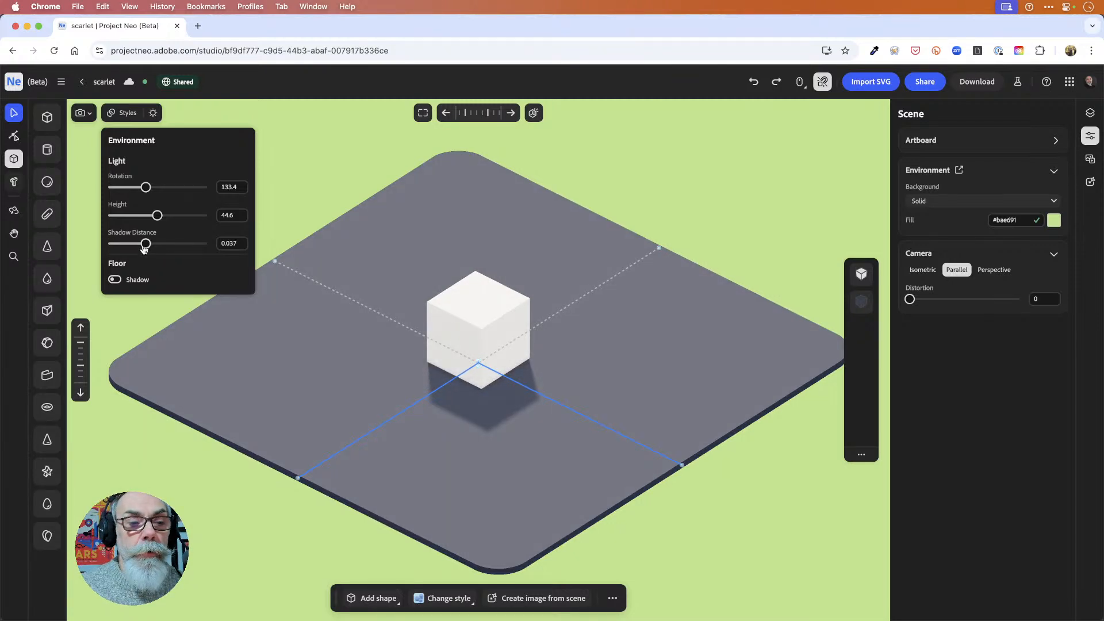
Step: Turn the floor shadow on and off again, then close the environment settings and view the scene from further away
click(115, 280)
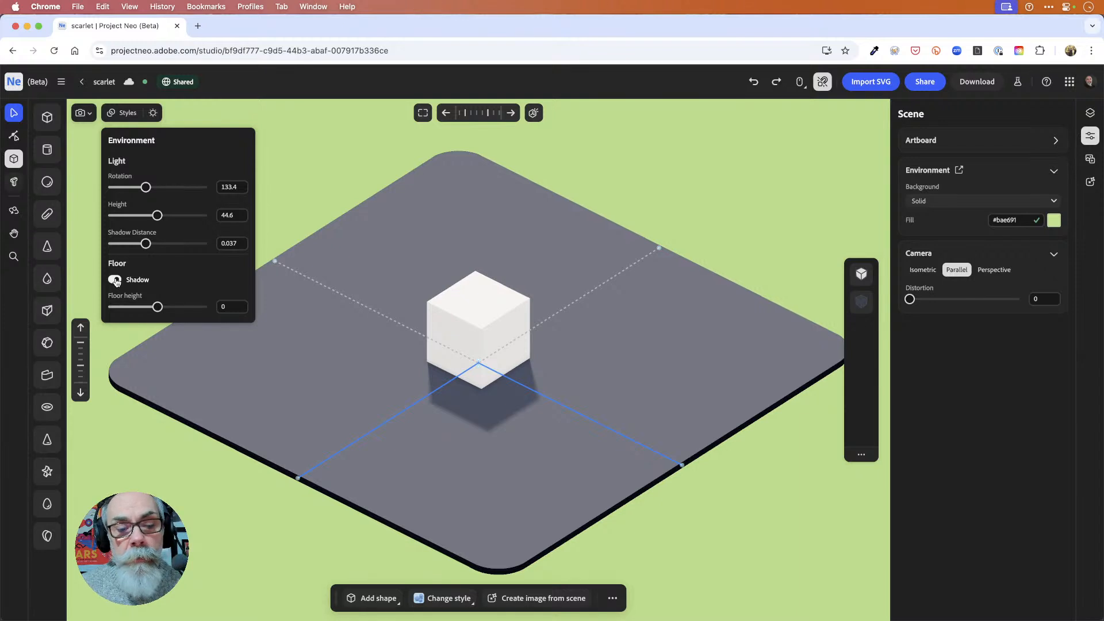
click(115, 280)
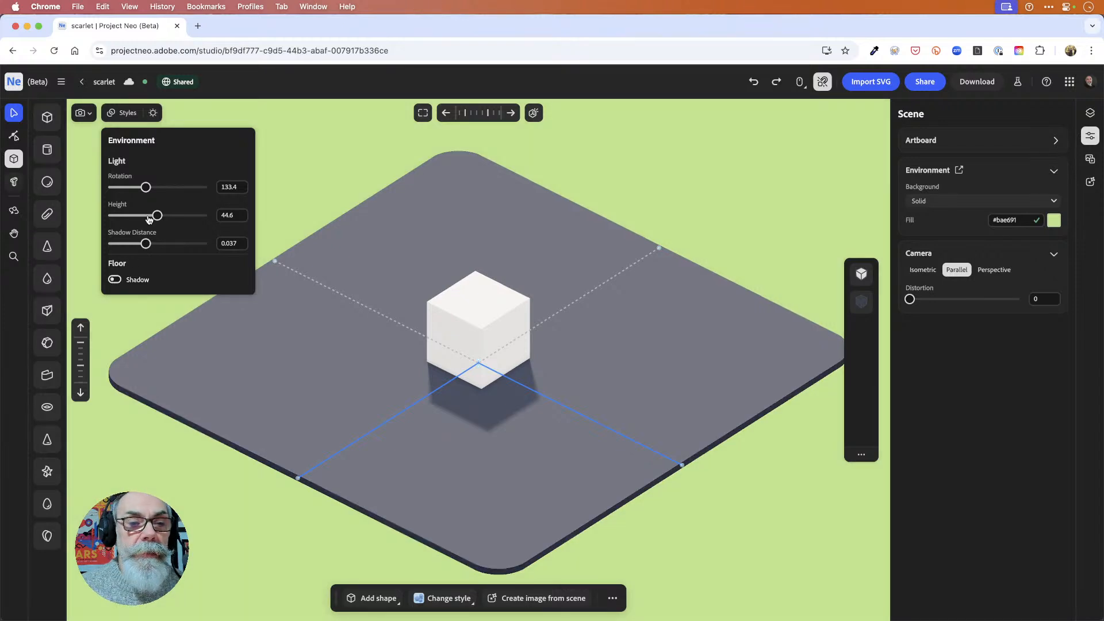
click(152, 114)
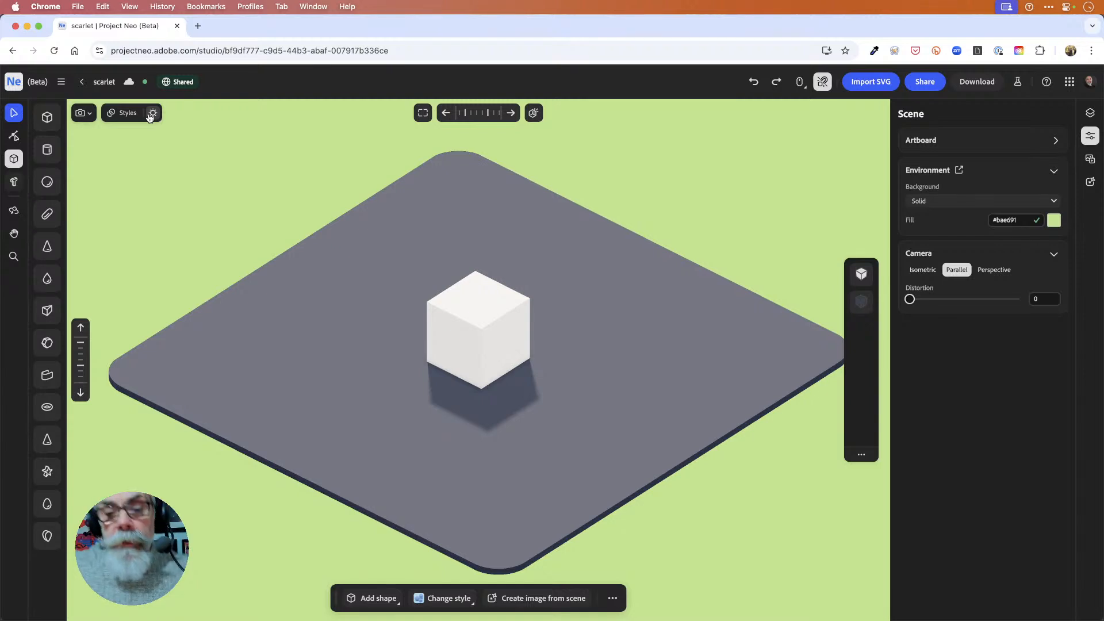
scroll(505, 313, down, 5)
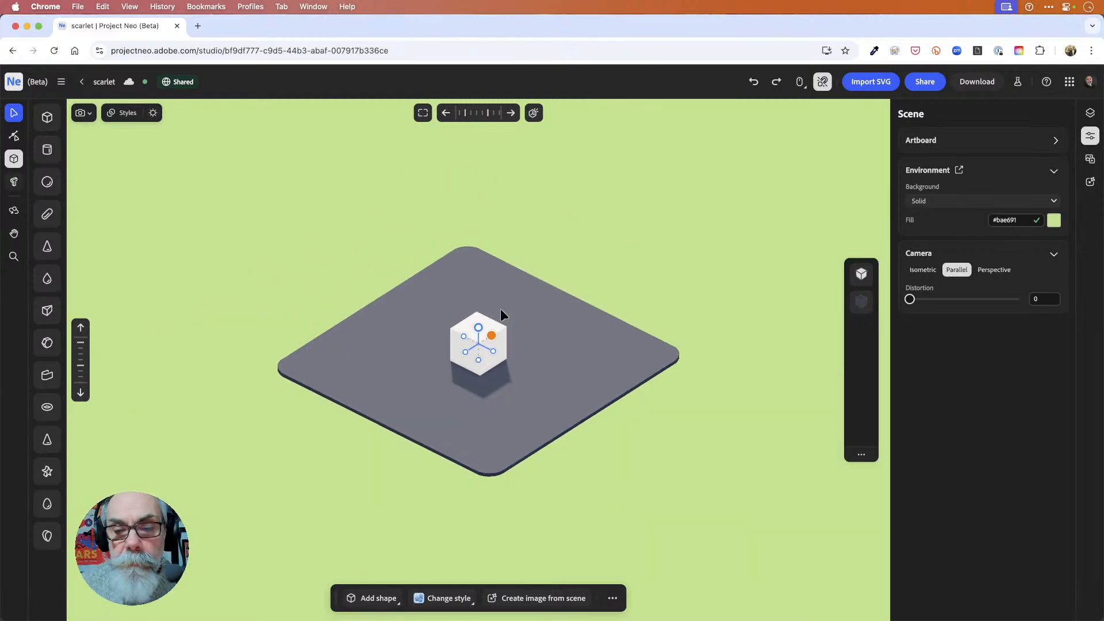
Step: Select the white cube, frame the whole scene in the view, and frame only the selected cube
scroll(500, 315, down, 3)
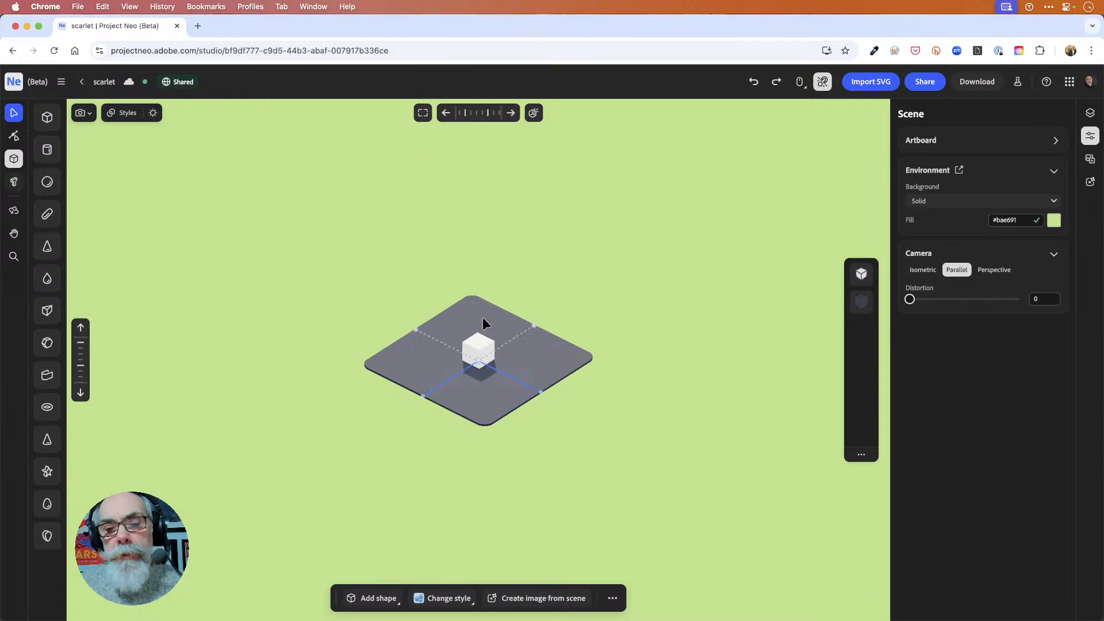
click(479, 342)
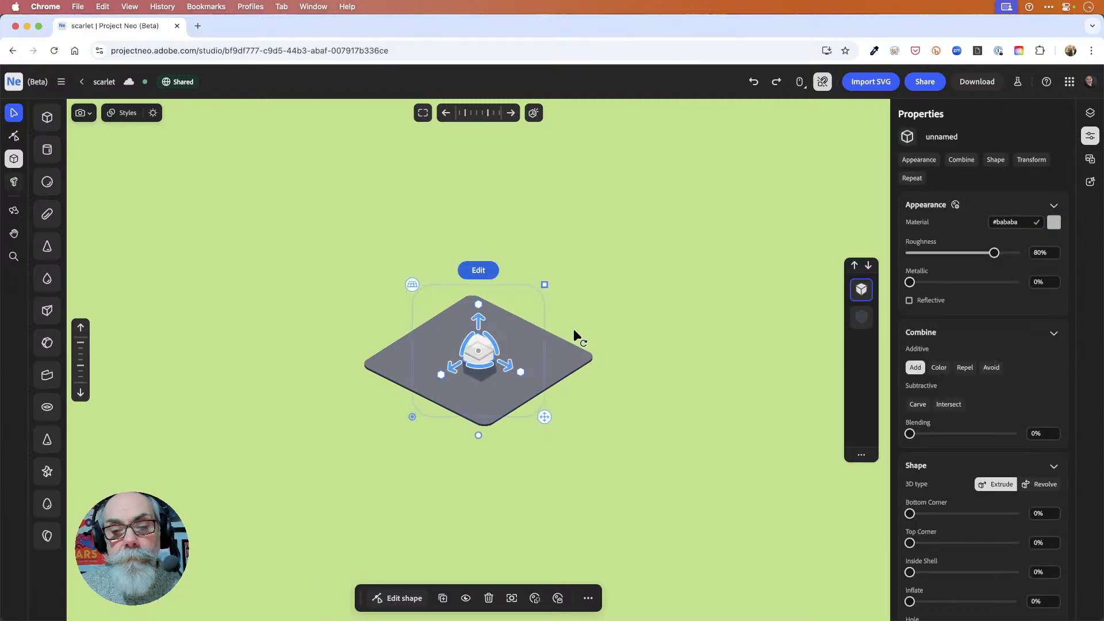
click(423, 113)
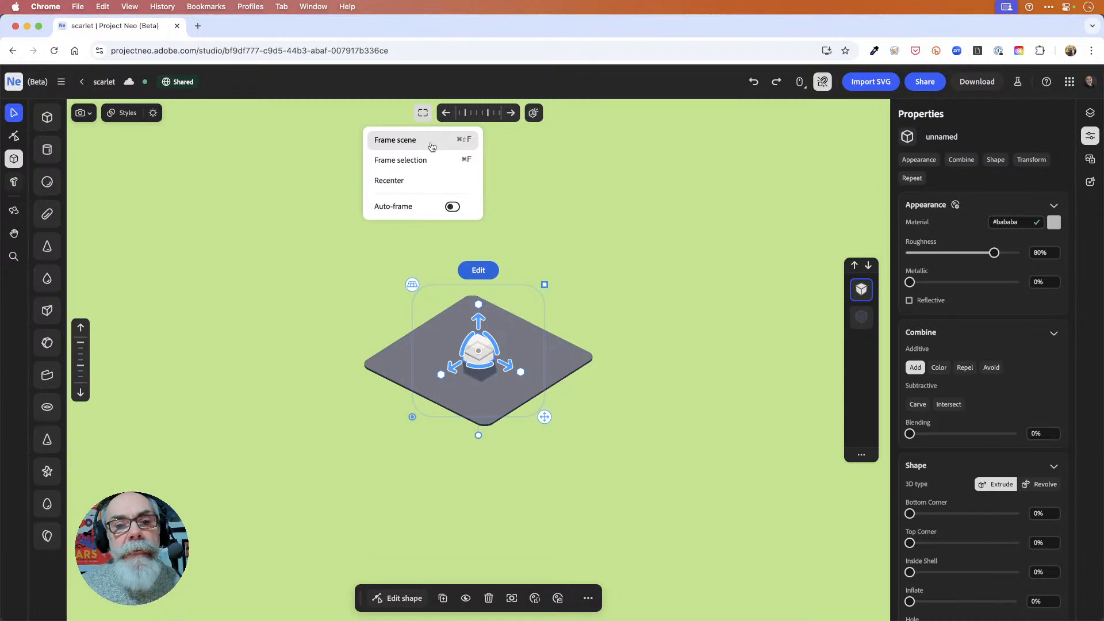
click(431, 147)
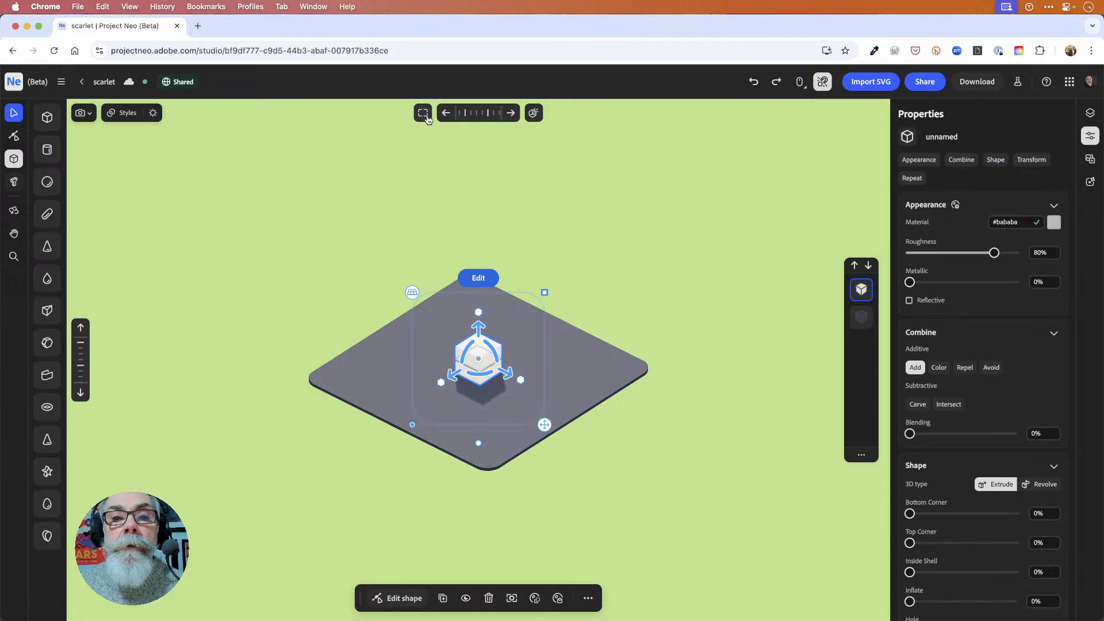
click(426, 115)
click(426, 160)
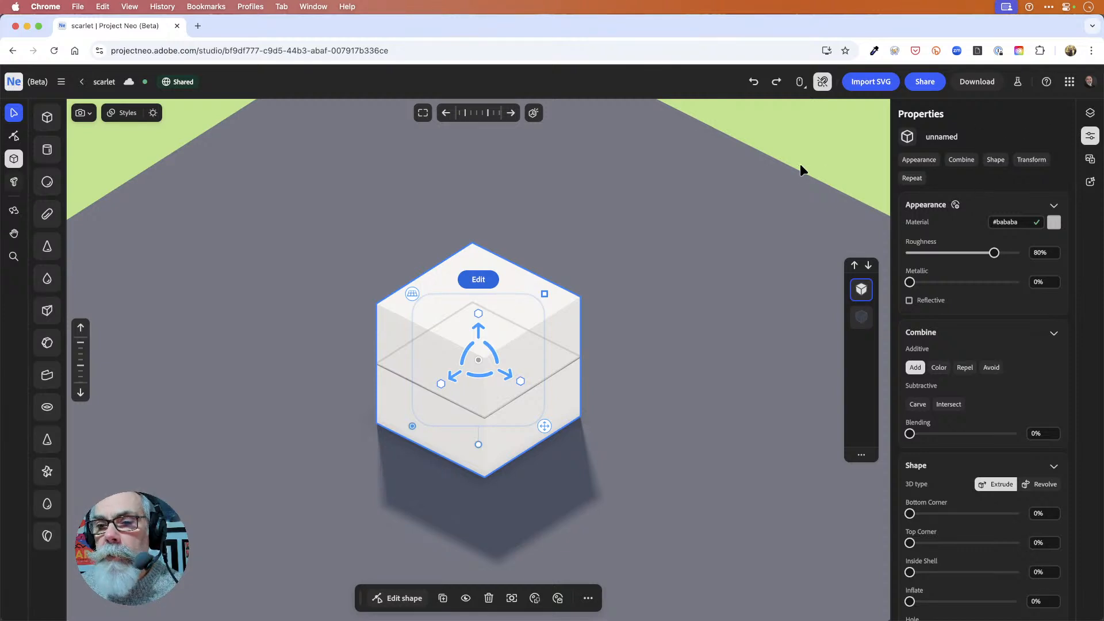
Step: Deselect the cube and switch the scene's artboard frame on and off again
click(823, 146)
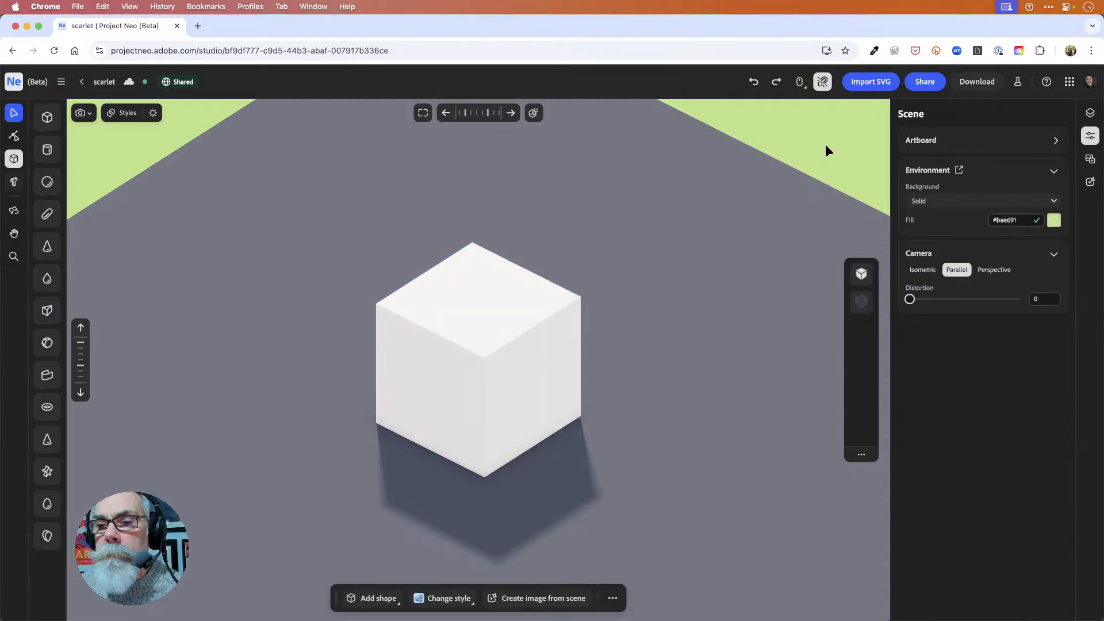
click(947, 142)
click(913, 157)
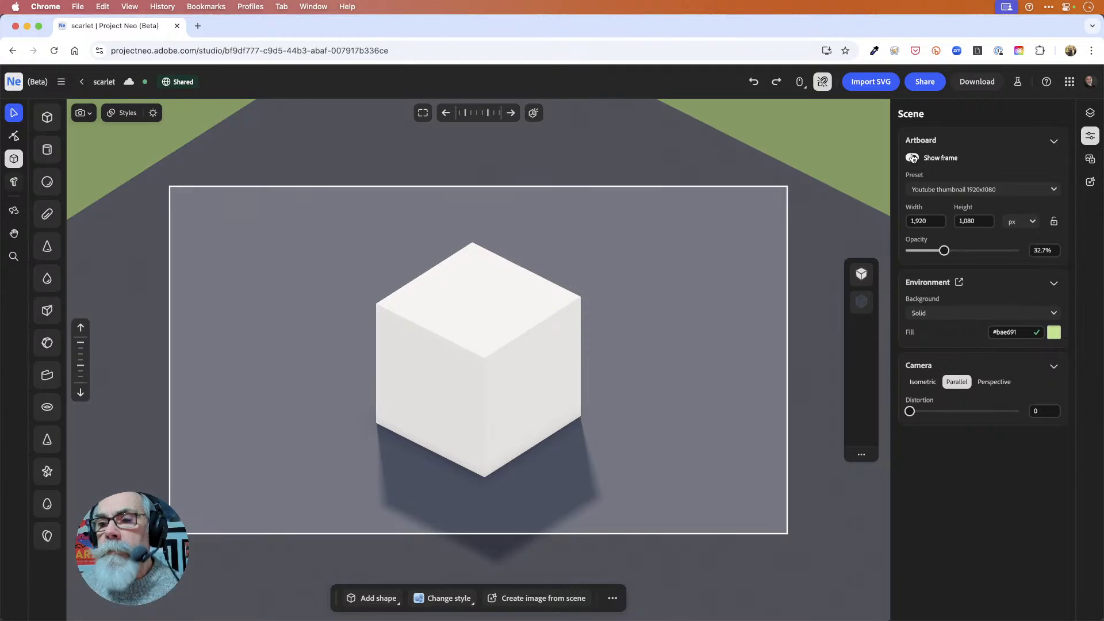
click(913, 158)
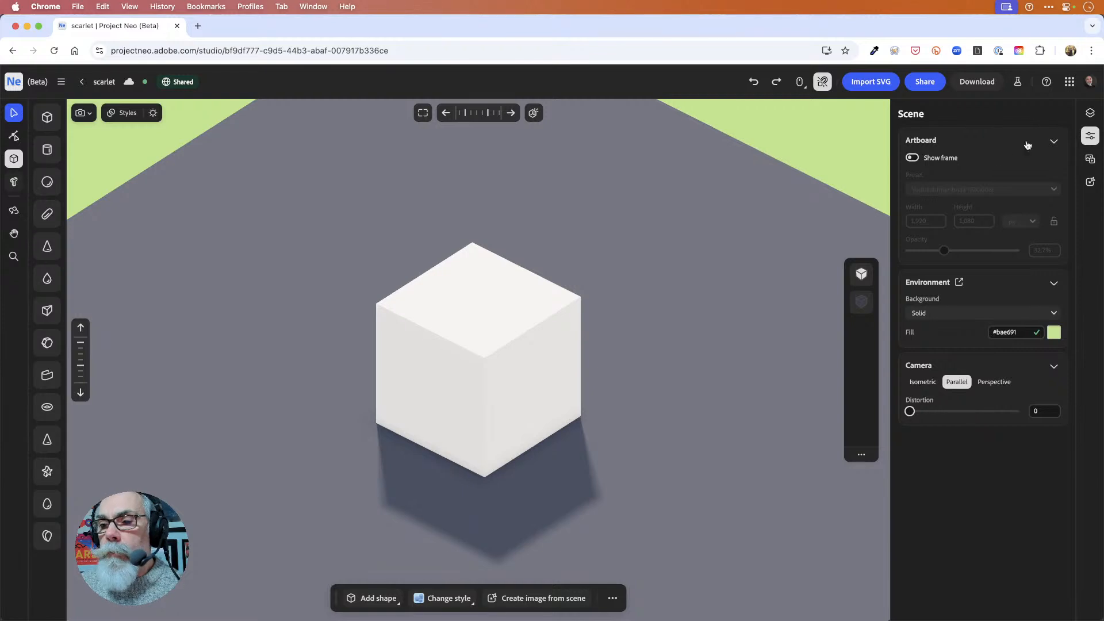
Step: Select the white cube again and recenter the view on it
click(510, 270)
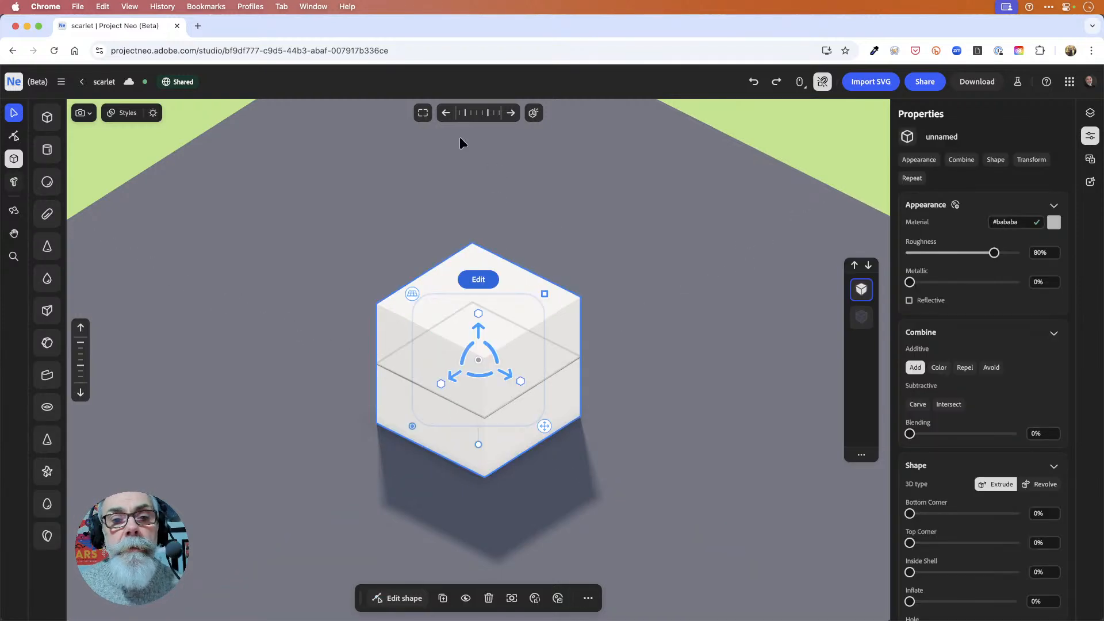
click(424, 114)
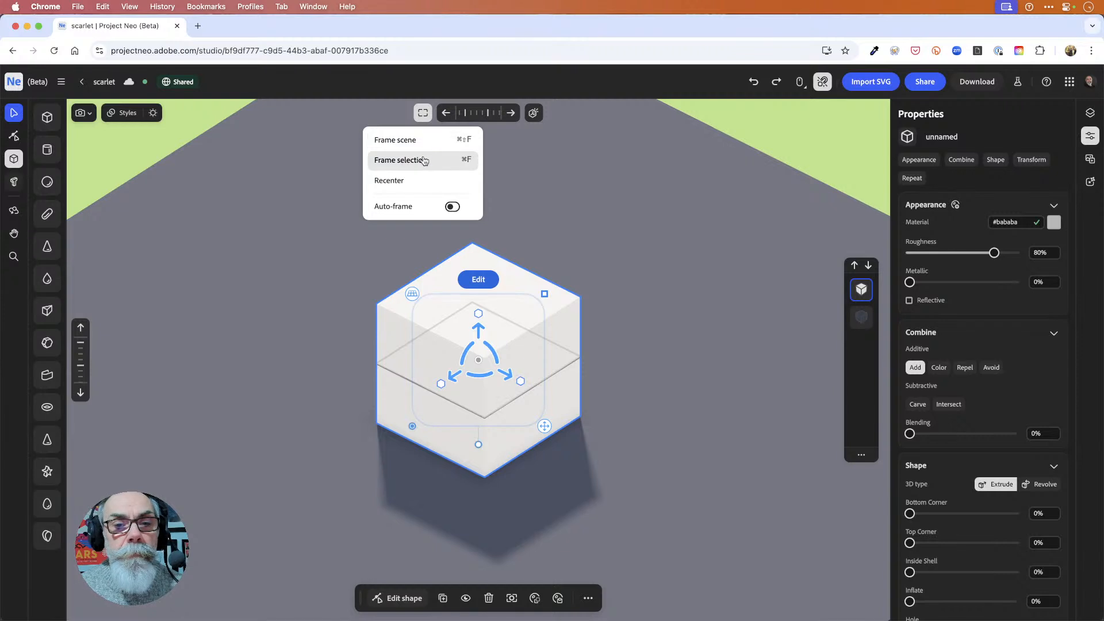
click(411, 179)
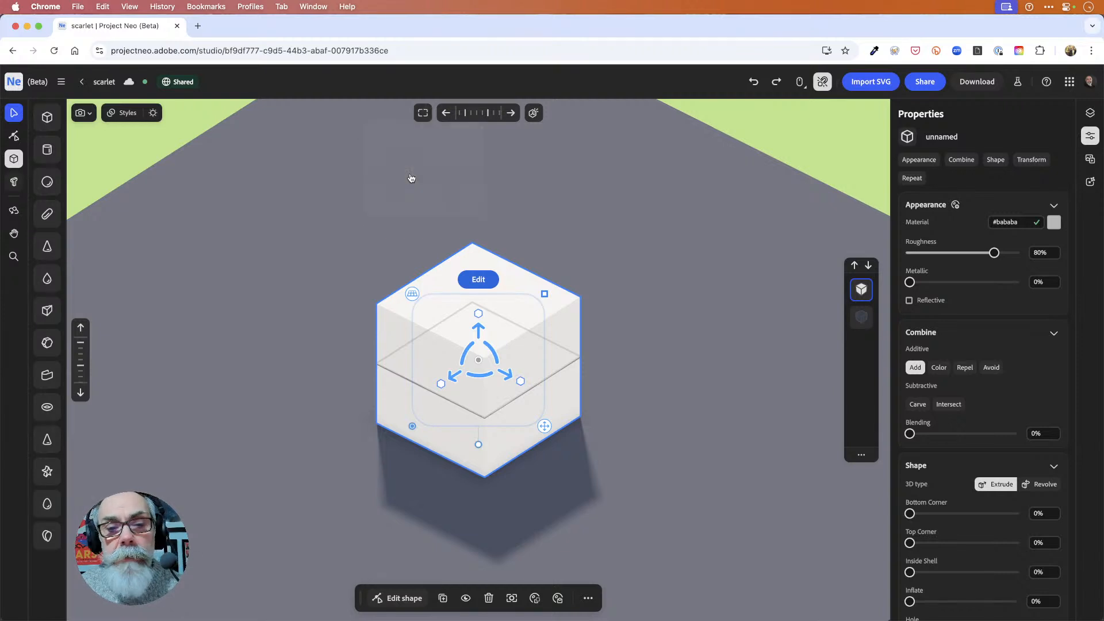
Step: Turn on Auto-frame in the framing options and close them
click(422, 121)
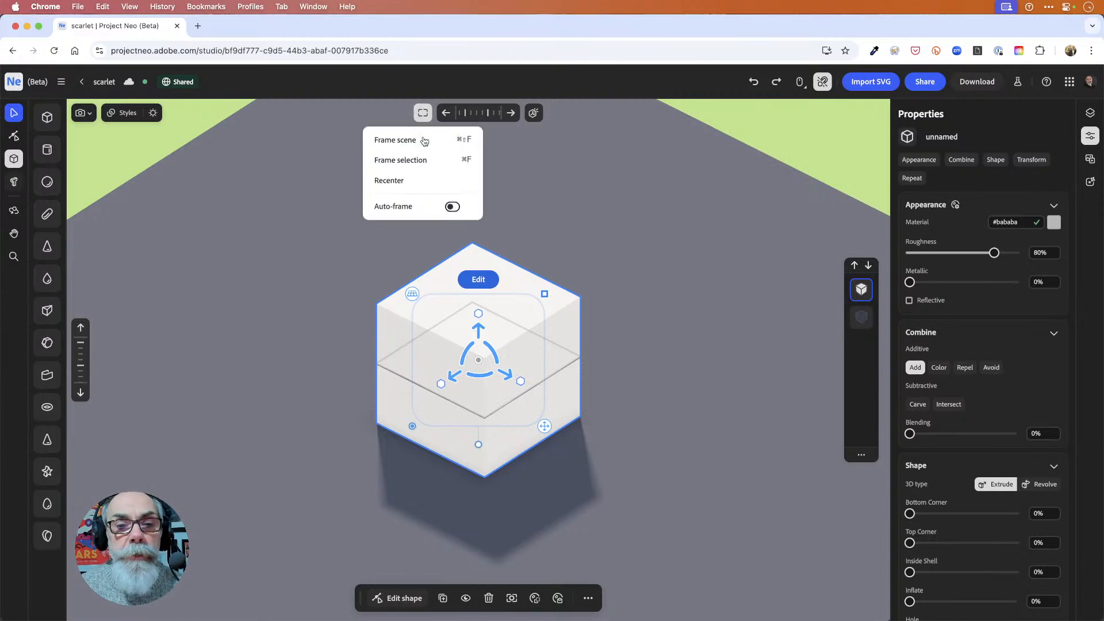
click(450, 209)
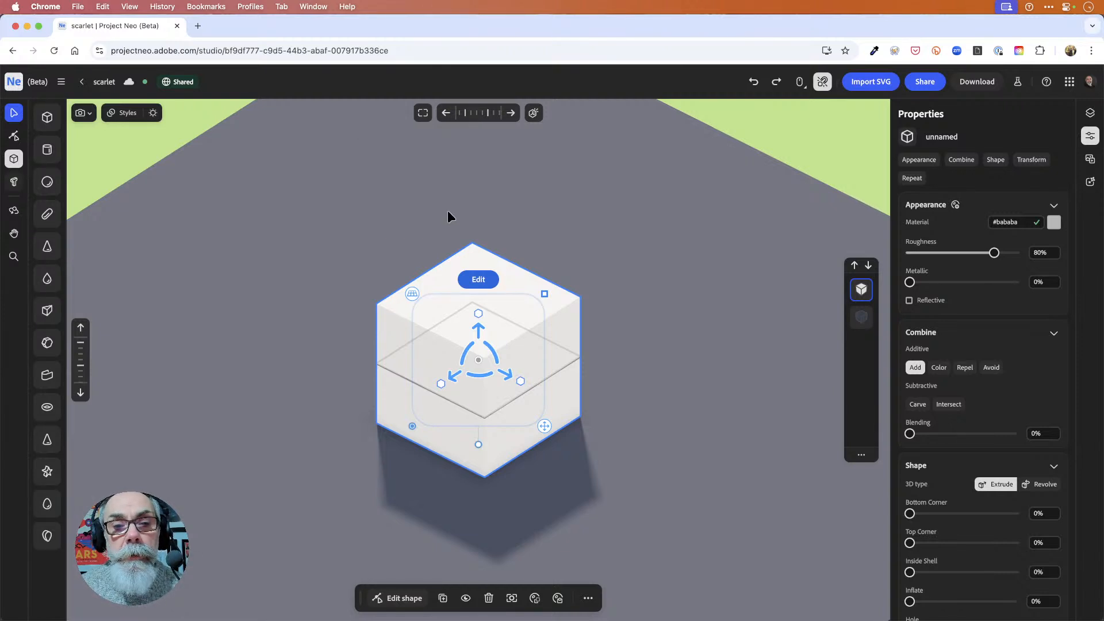
click(424, 113)
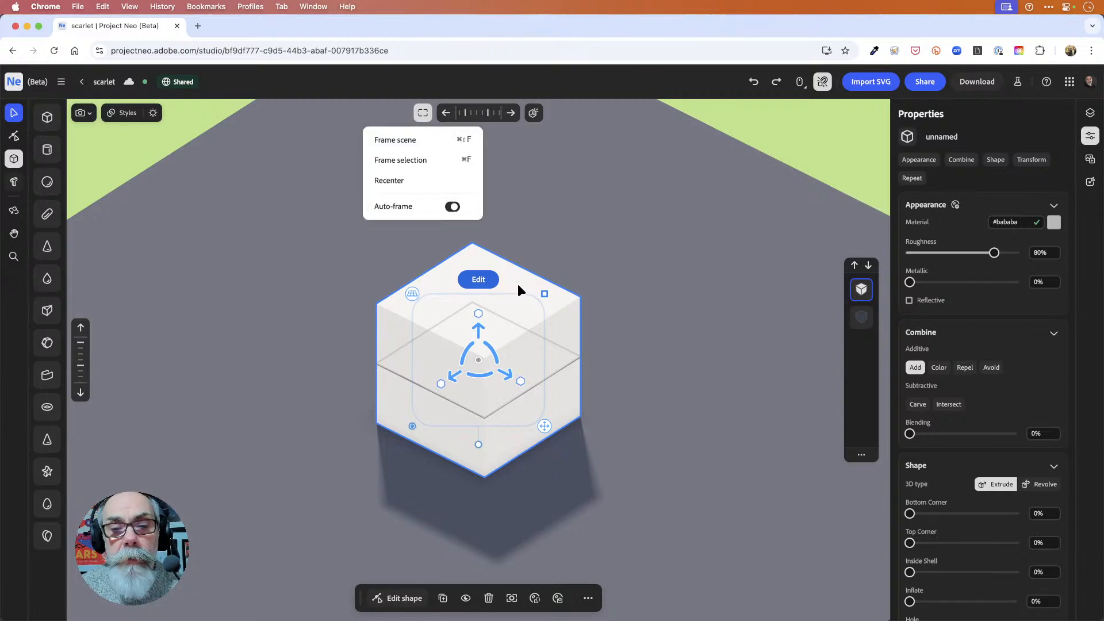
click(518, 287)
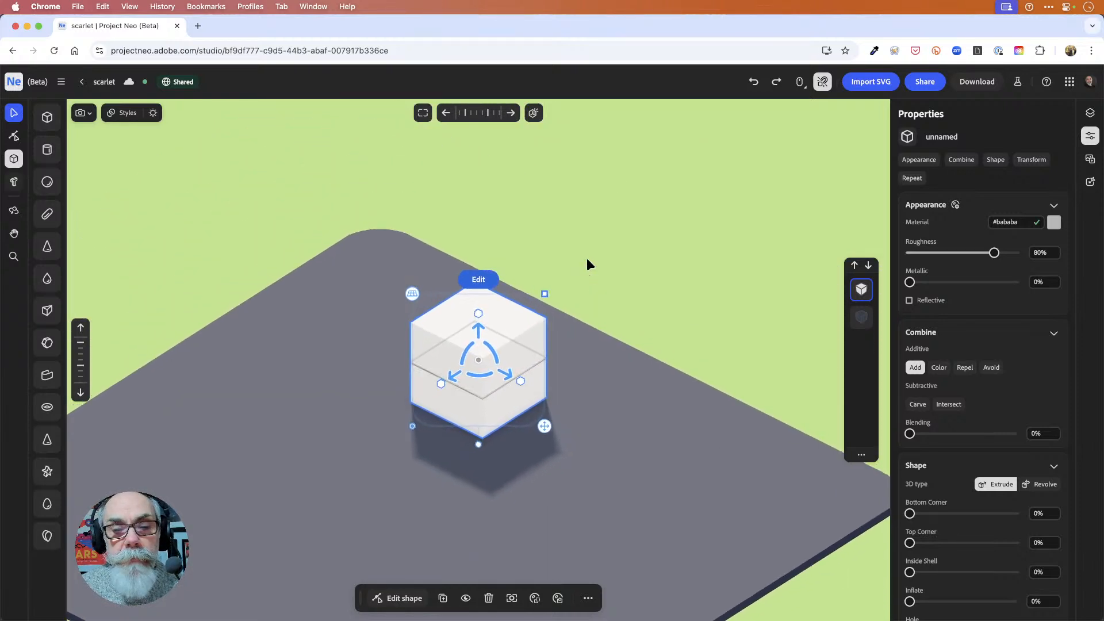
Step: Move the cube freely towards the edge of the floor slab and raise it to try out automatic framing
drag(523, 310, 356, 319)
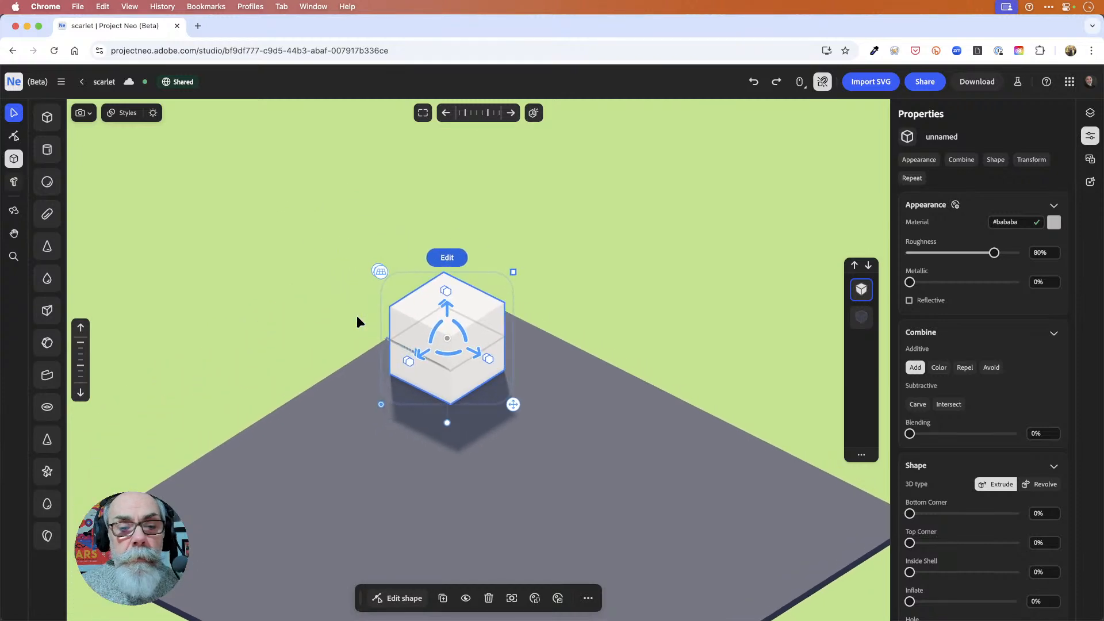
drag(431, 322, 314, 402)
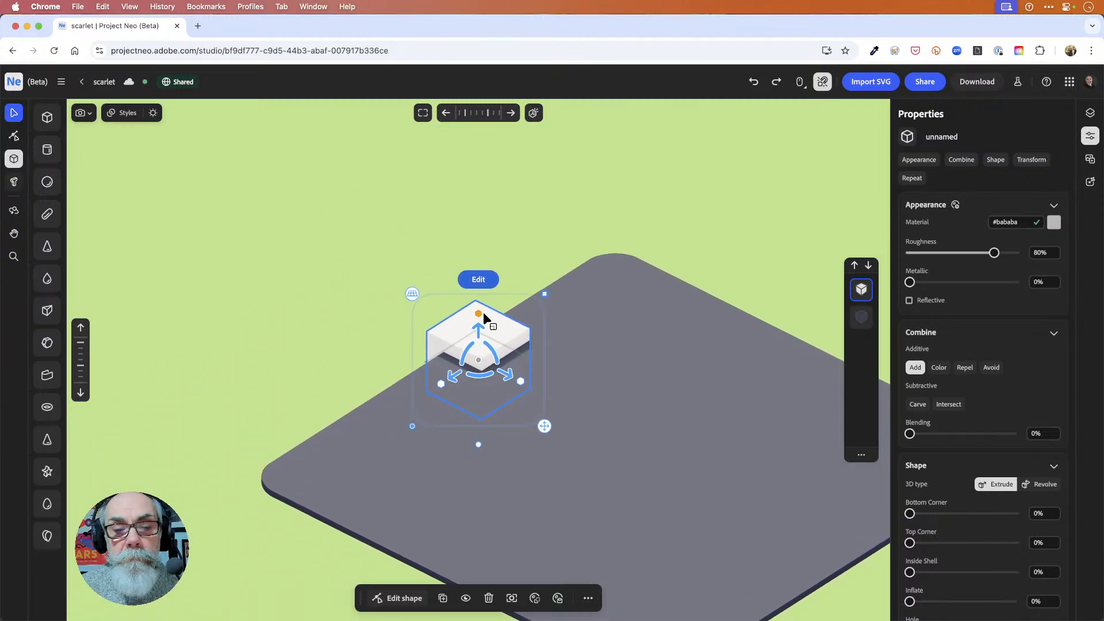
drag(475, 325, 488, 271)
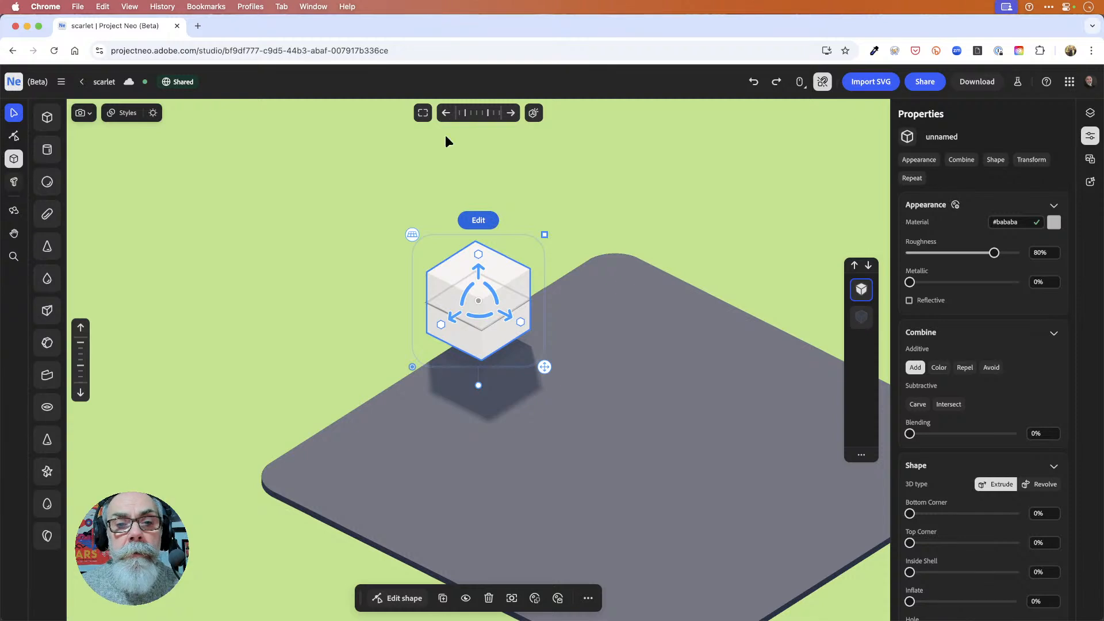
Step: Turn Auto-frame off and check the setting in the framing options before closing them
click(422, 112)
click(453, 207)
click(422, 113)
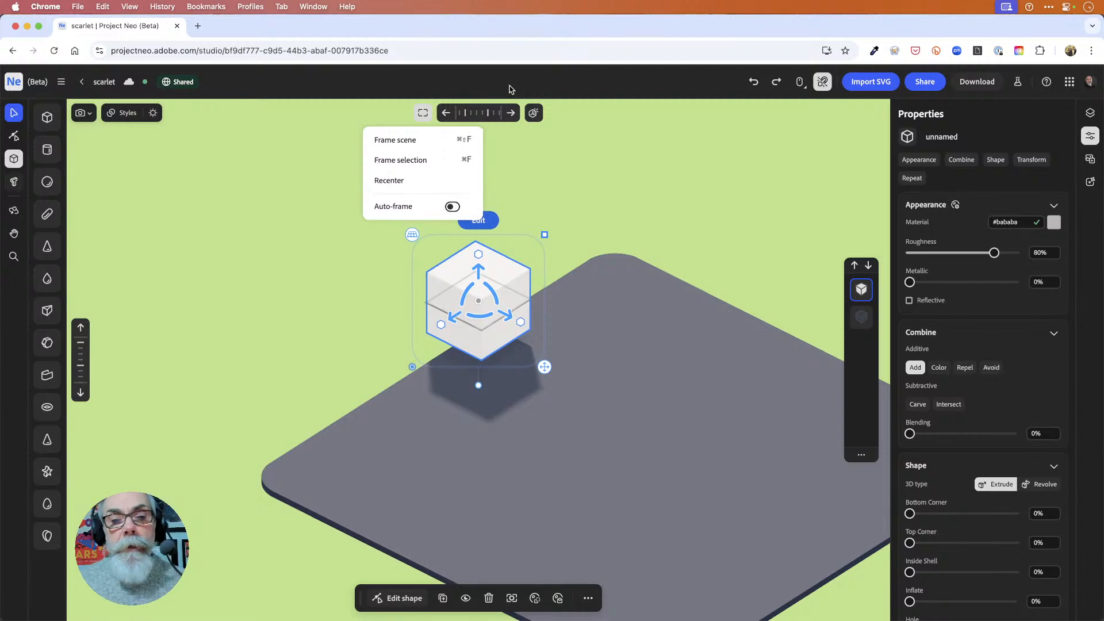
click(581, 81)
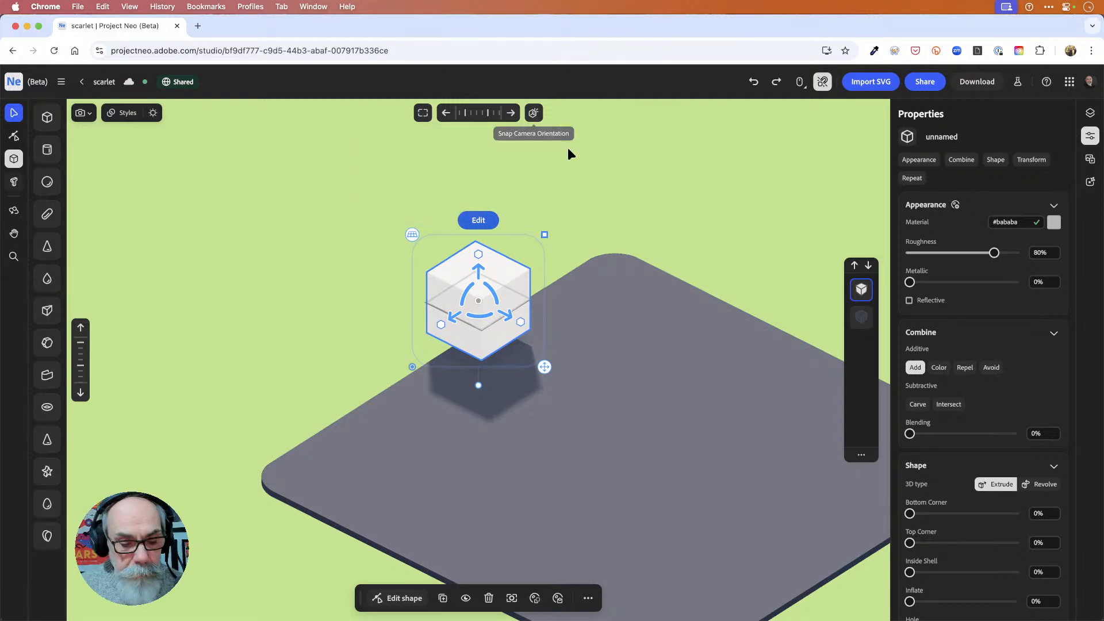
Step: Undo the cube's recent moves so it sits back in the middle of the slab
key(super+z)
key(super+z)
key(super+z)
key(super+z)
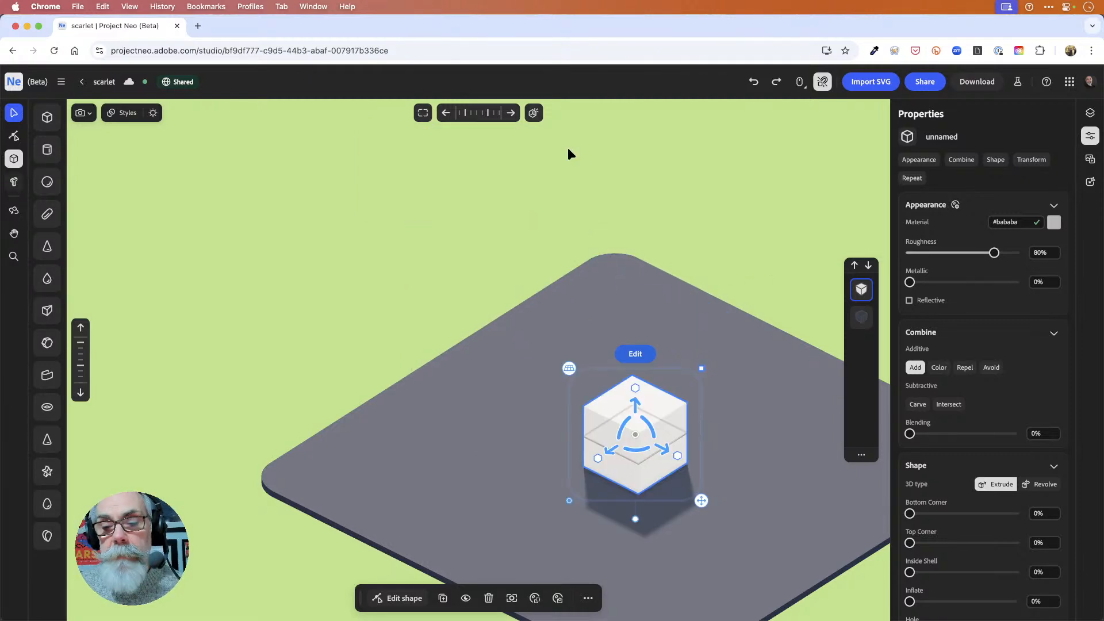
key(super+z)
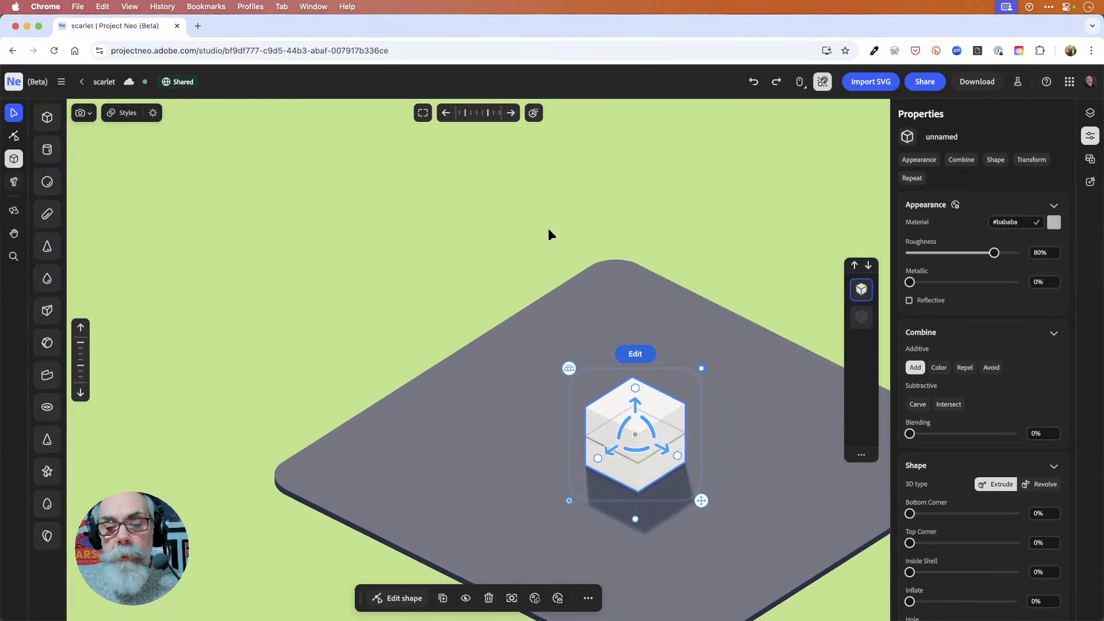
Step: Bring the slab to the middle of the view, turn the camera right four times and back left four times
middle_drag(749, 404, 606, 298)
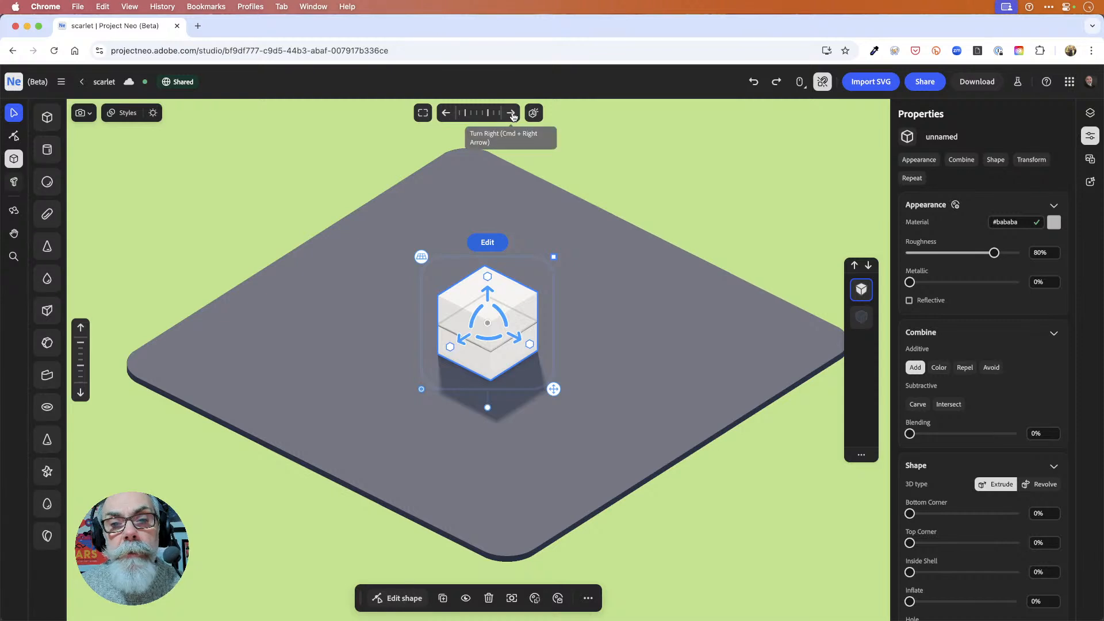
click(513, 115)
click(512, 115)
click(512, 115)
click(512, 115)
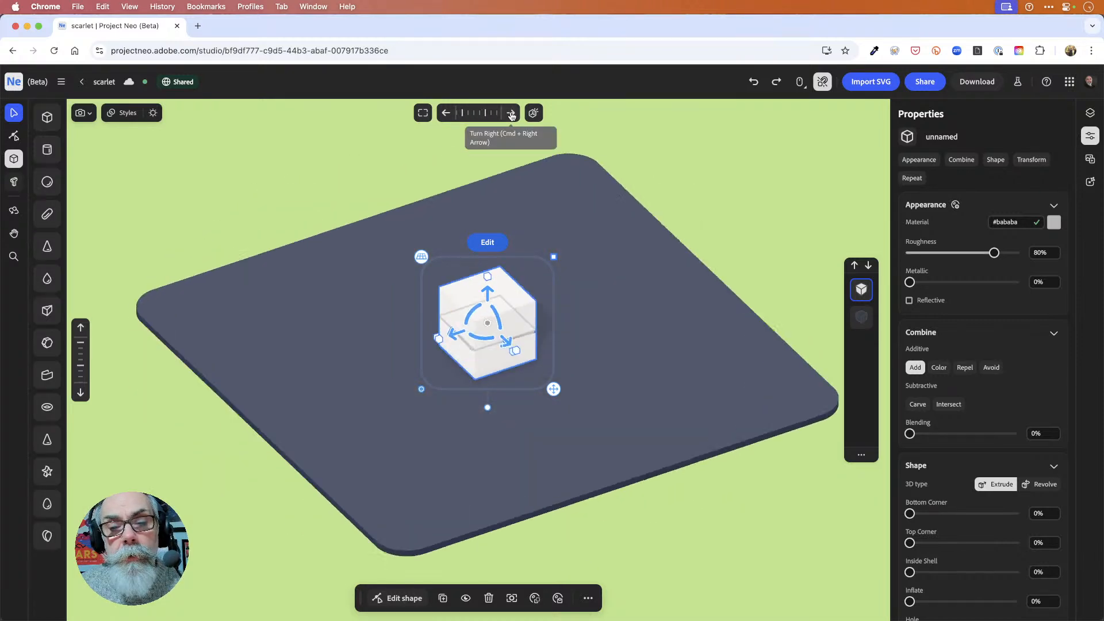
click(446, 114)
click(446, 115)
click(446, 115)
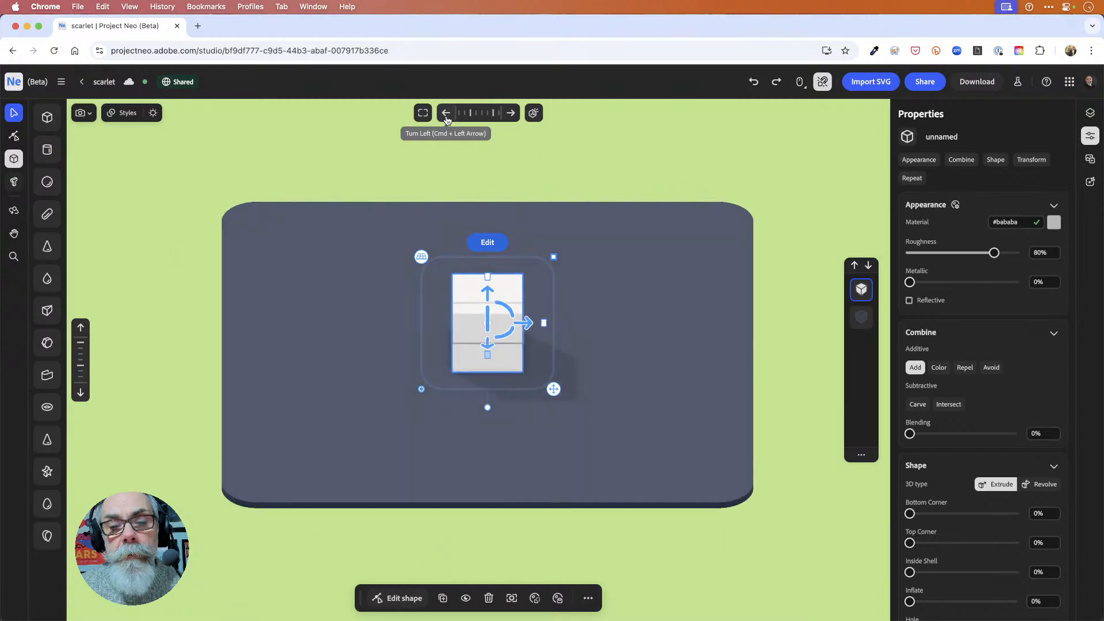
click(447, 114)
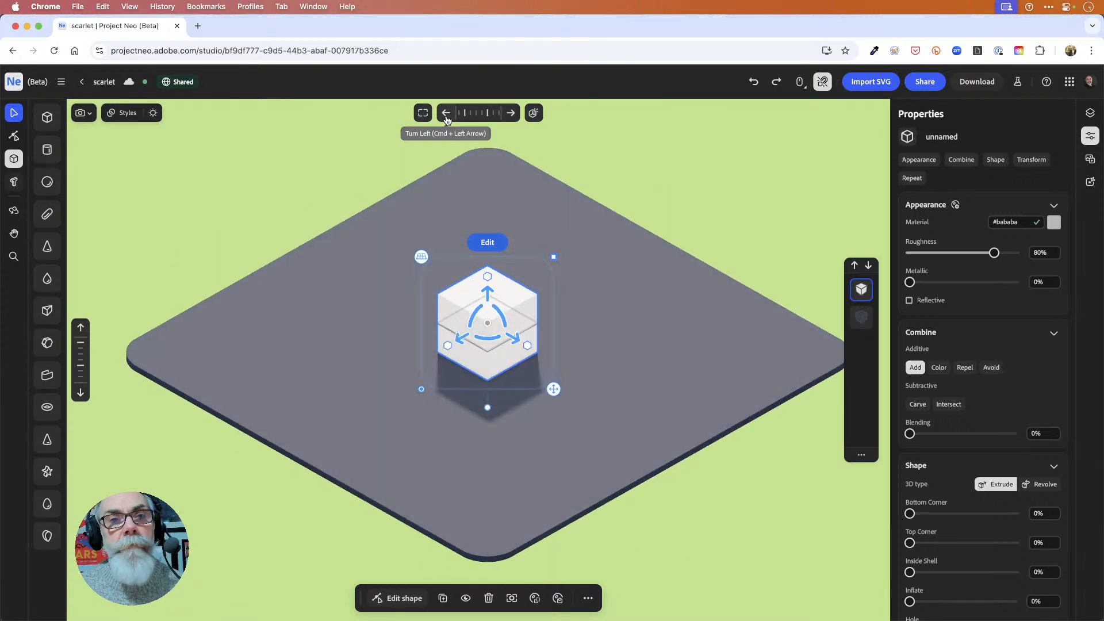
Step: Orbit the camera slightly sideways, tilt it up and down, and tumble it to a flatter view of the slab
mouse_move(470, 112)
mouse_down()
mouse_move(509, 118)
mouse_move(457, 115)
mouse_move(469, 120)
mouse_up()
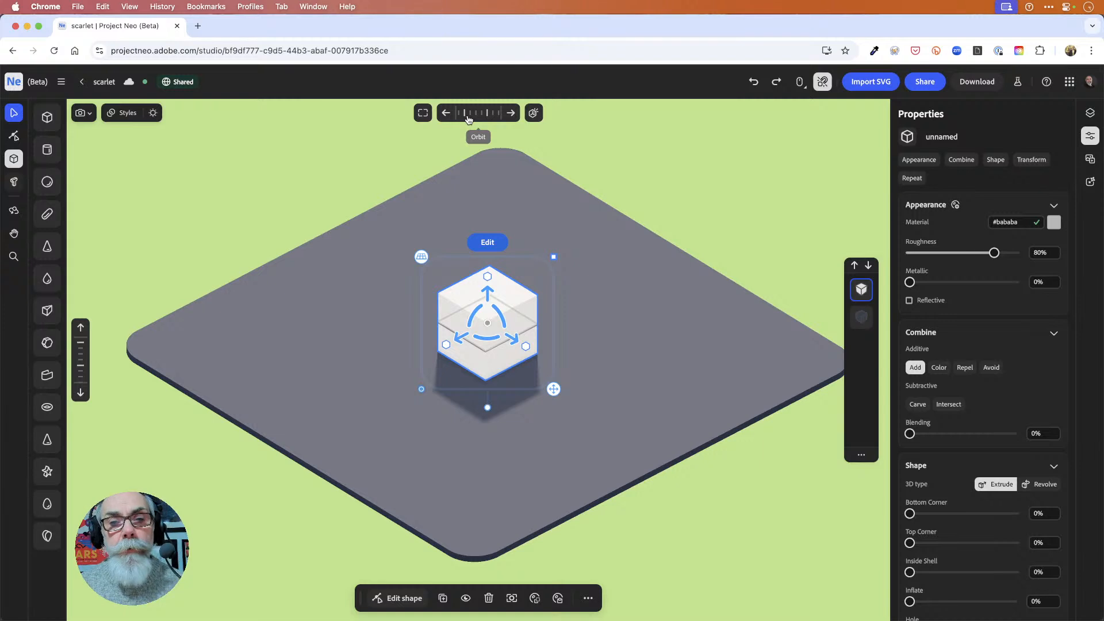
click(80, 329)
click(82, 391)
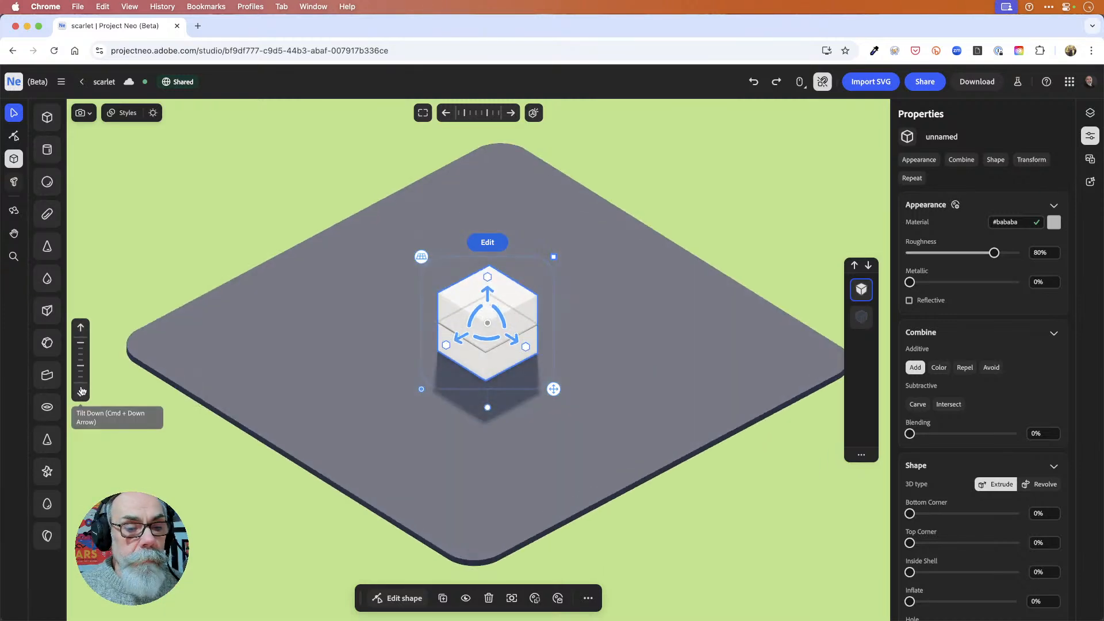
mouse_move(85, 373)
mouse_down()
mouse_move(84, 348)
mouse_move(86, 357)
mouse_up()
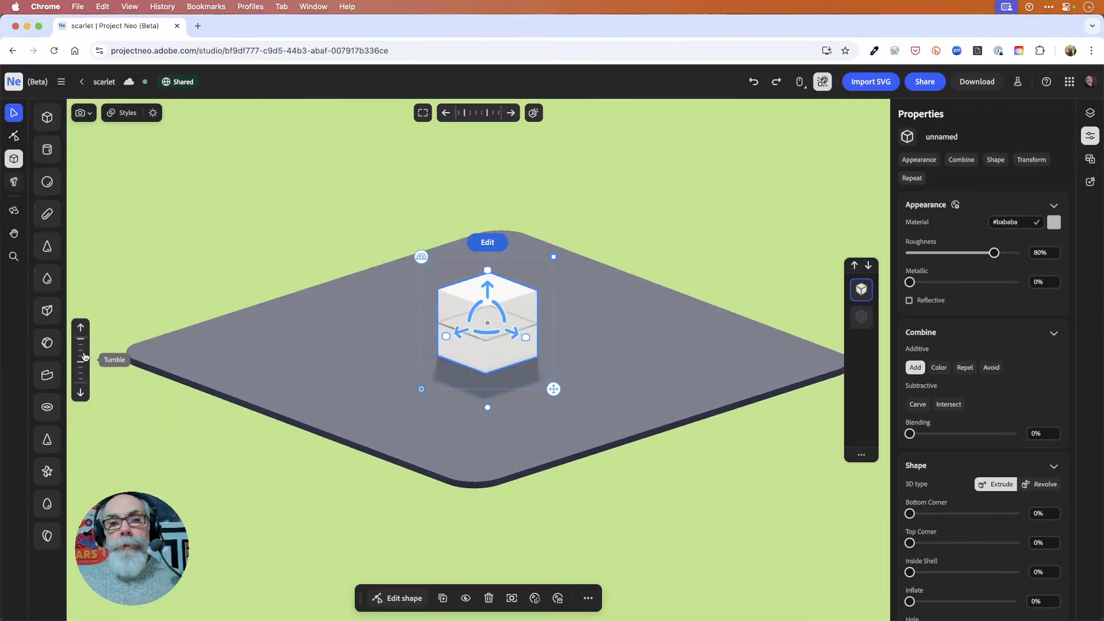
Step: Return the camera to the saved Start snapshot view
click(84, 113)
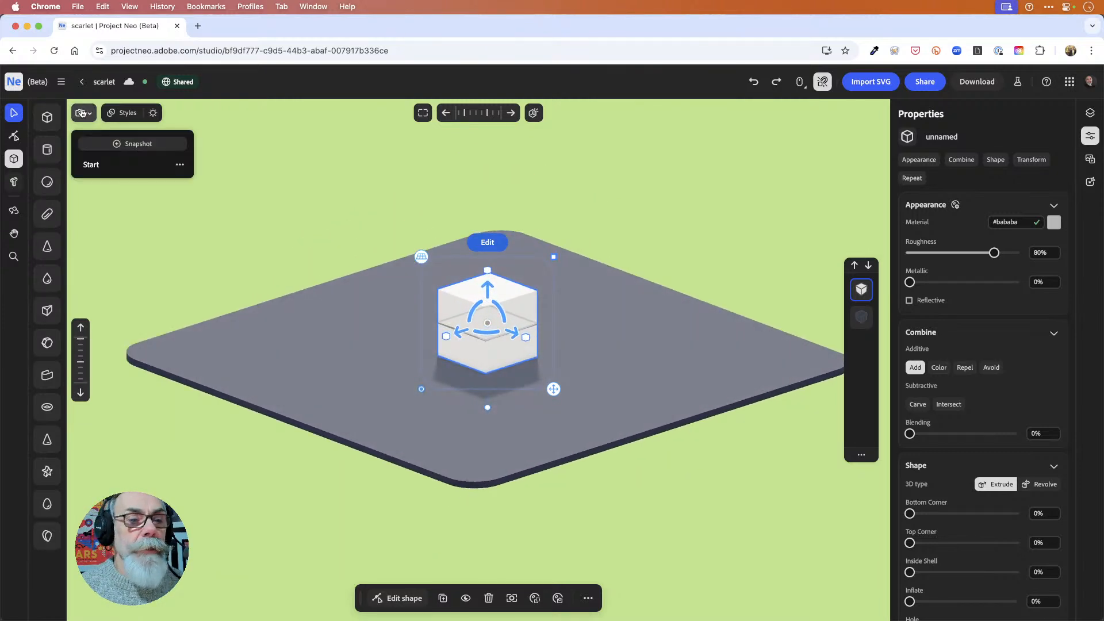
click(92, 165)
click(84, 113)
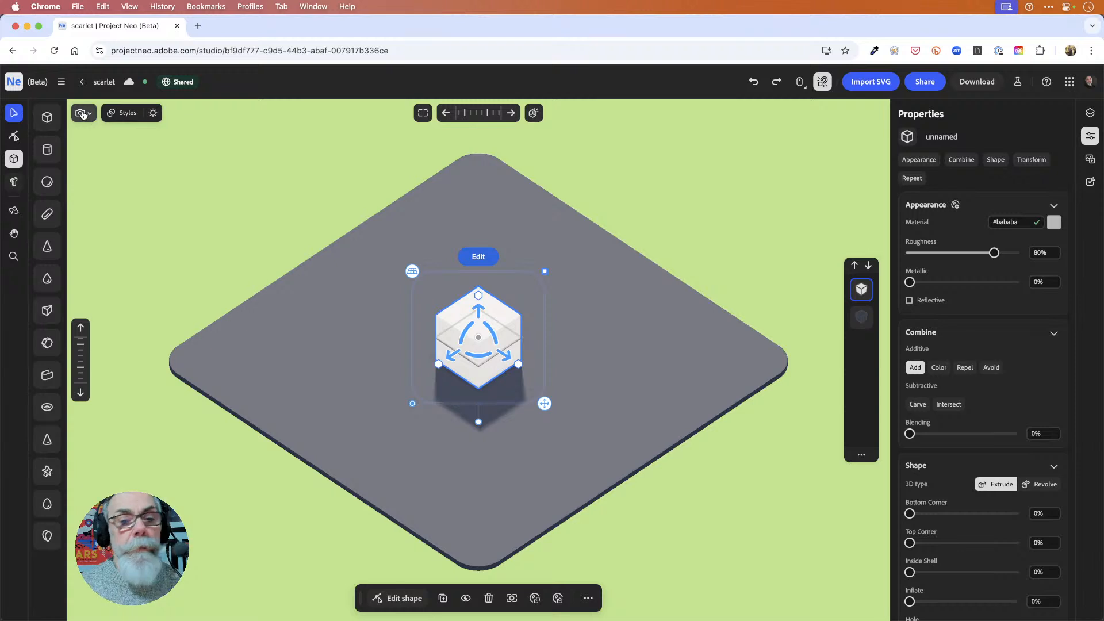
Step: Turn on Snap Camera Orientation, then turn the camera right three times and back left twice
click(535, 114)
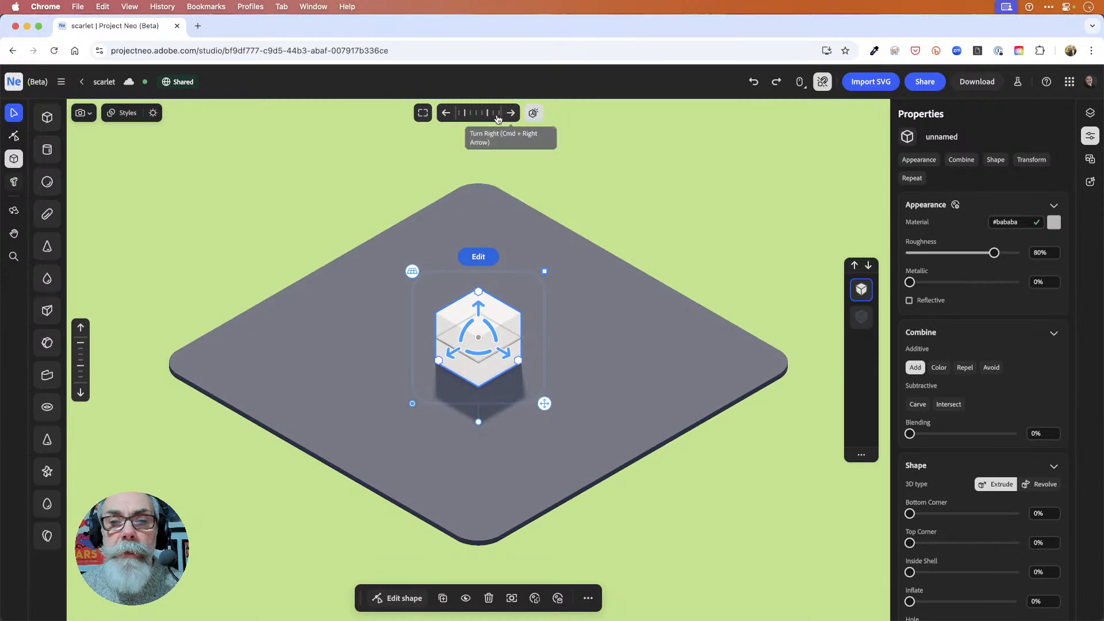
click(512, 115)
click(512, 114)
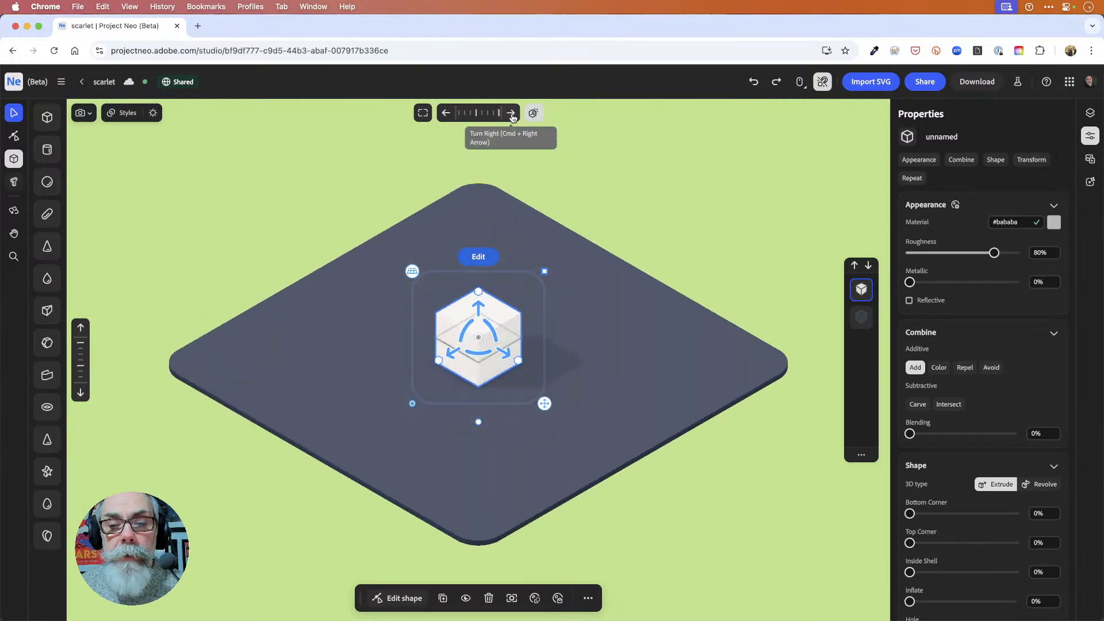
click(512, 114)
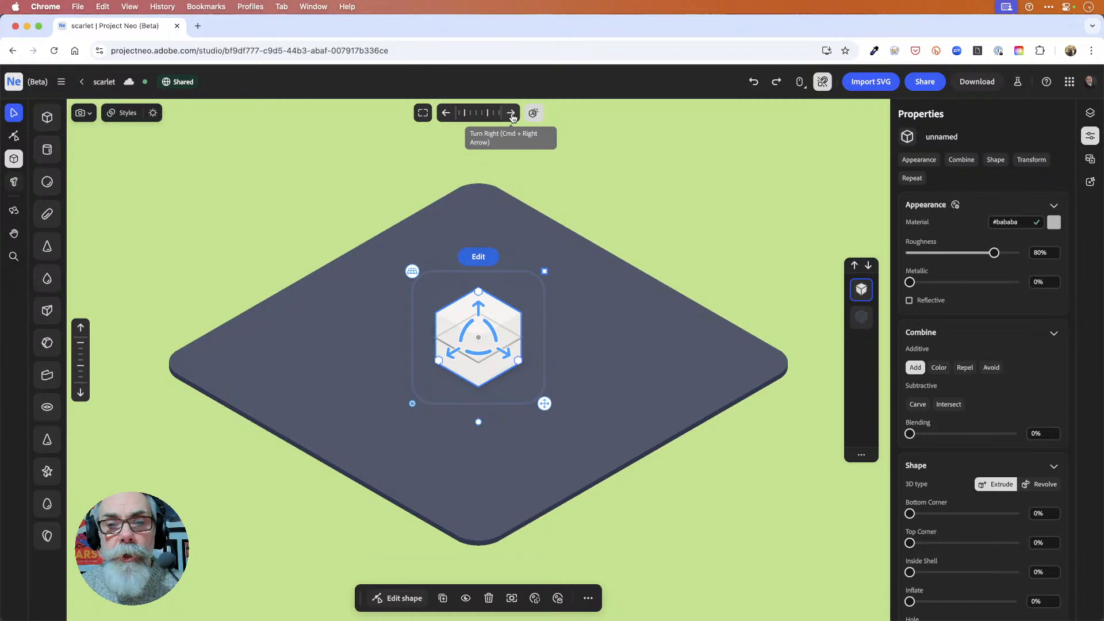
click(447, 113)
click(446, 114)
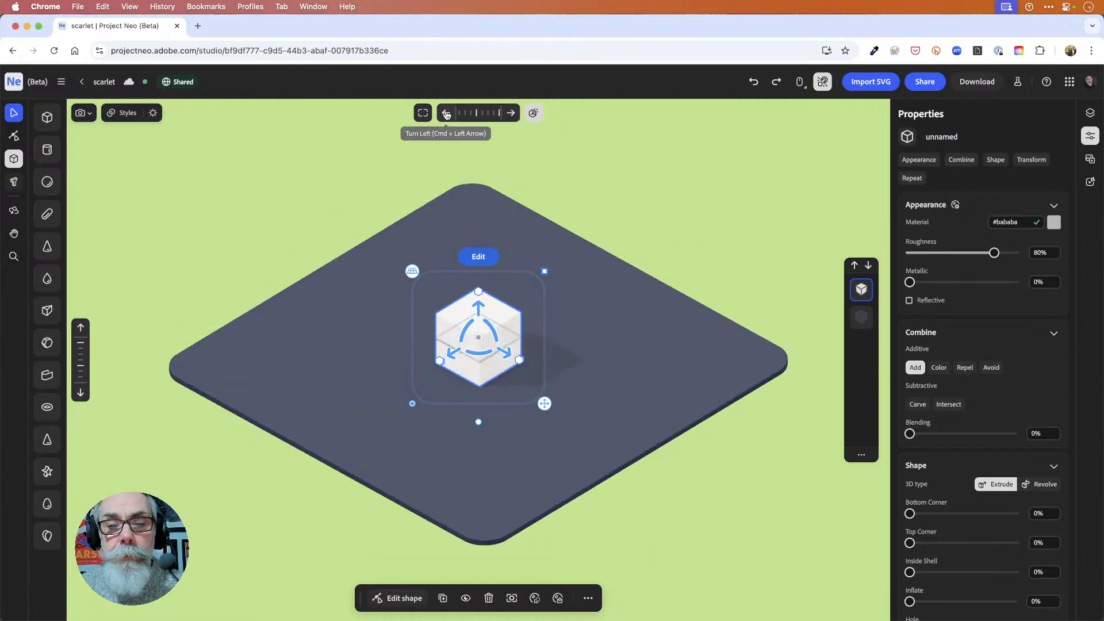
Step: Turn the camera left twice to bring the slab back to its corner-on diamond view
click(447, 115)
click(449, 115)
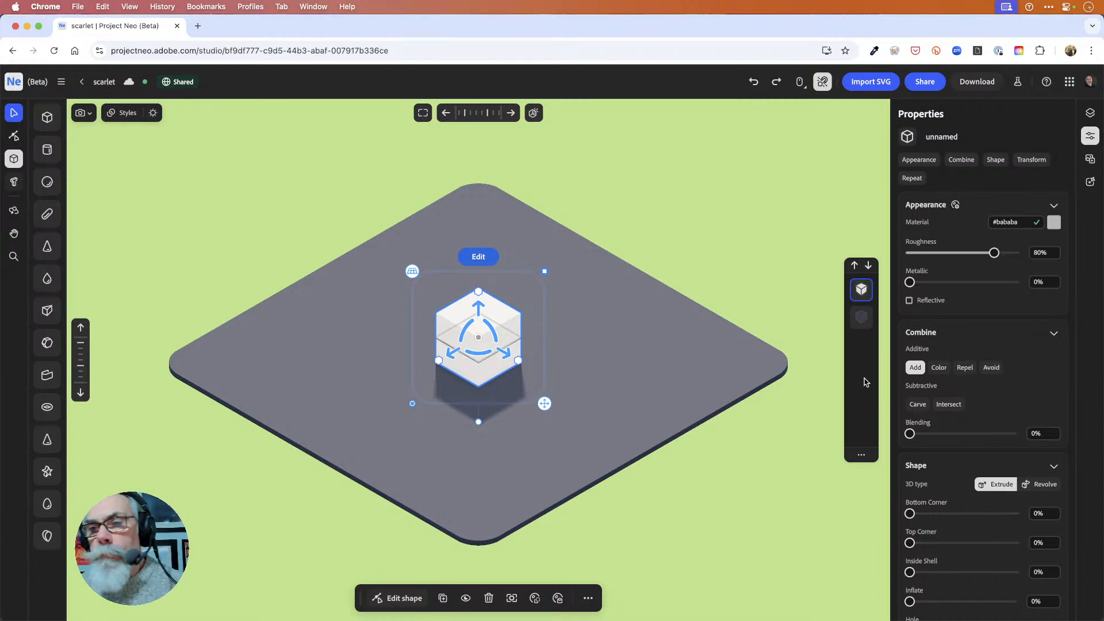
Step: Move the cube below the Base in the stacking order, then move the Base back beneath the cube
click(861, 318)
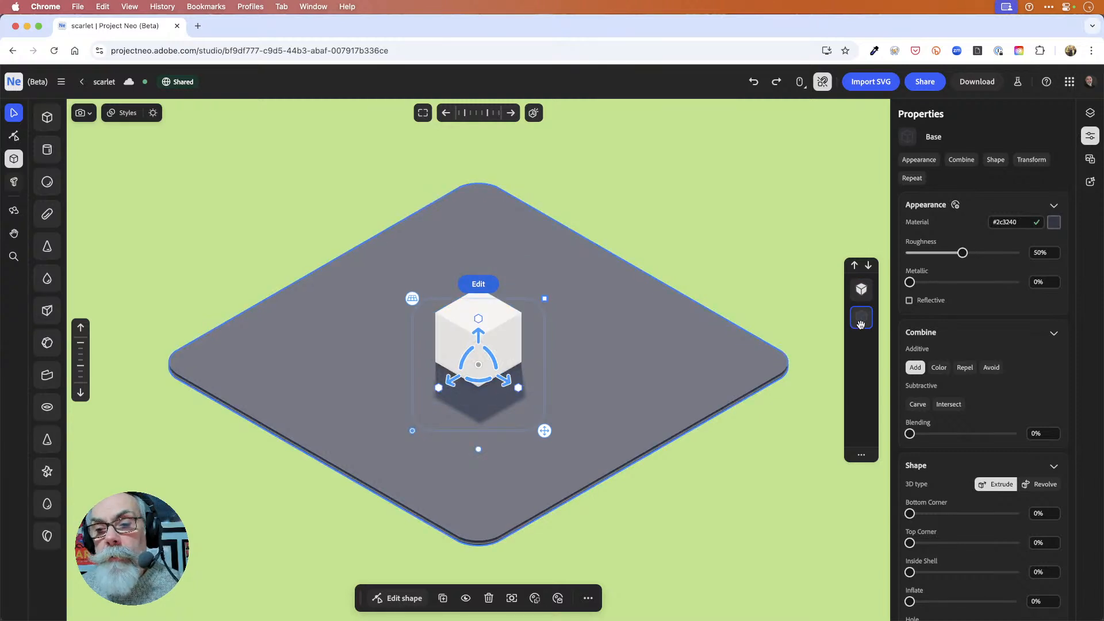
click(862, 290)
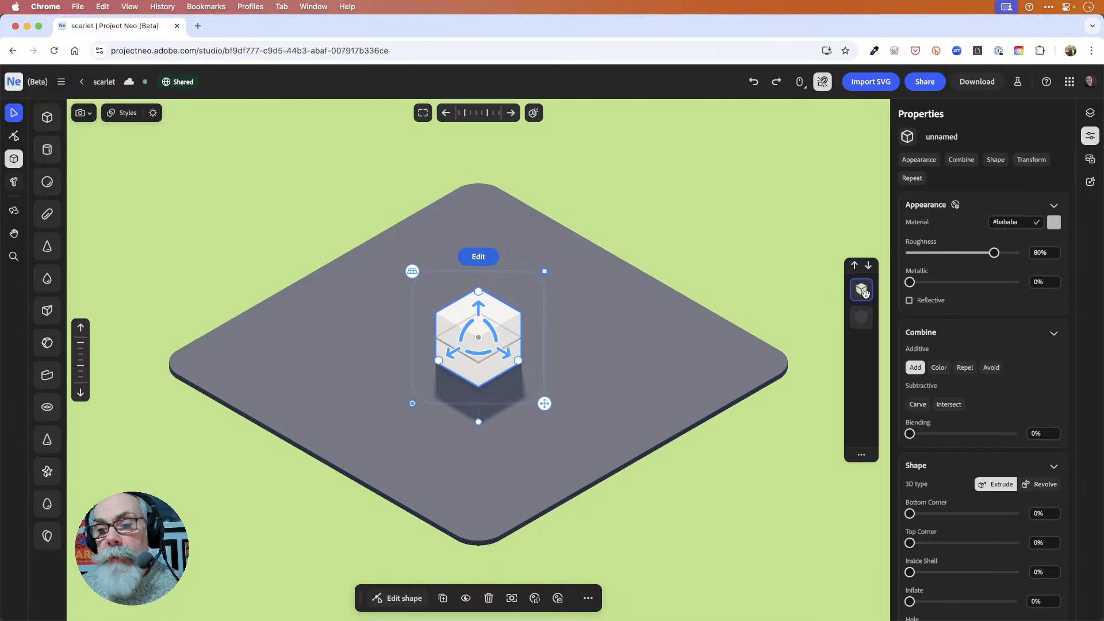
click(870, 266)
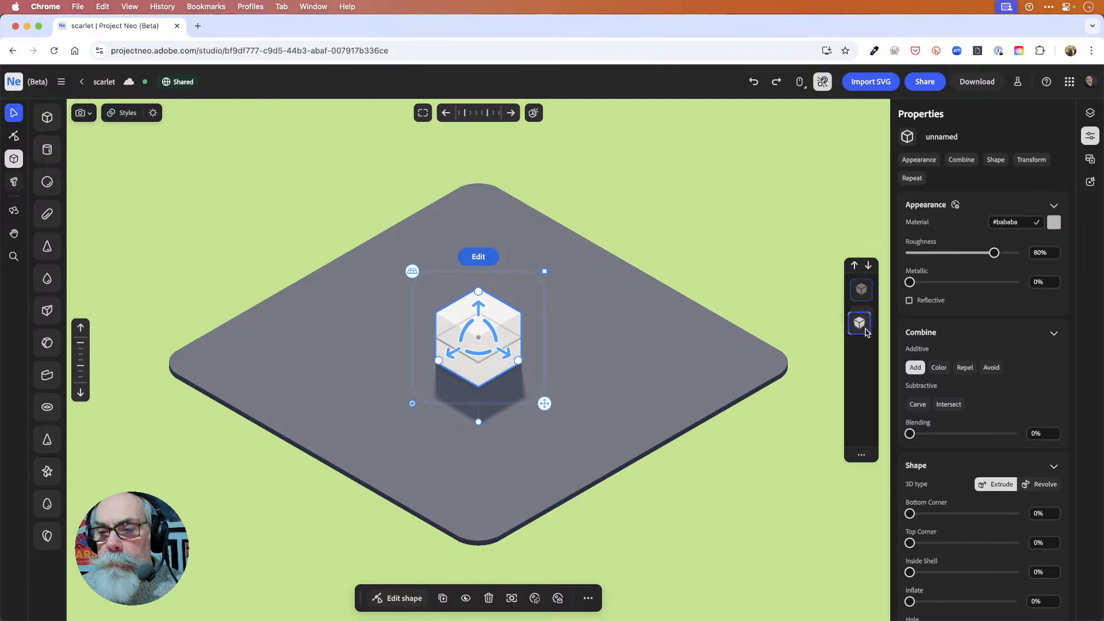
drag(866, 336, 868, 336)
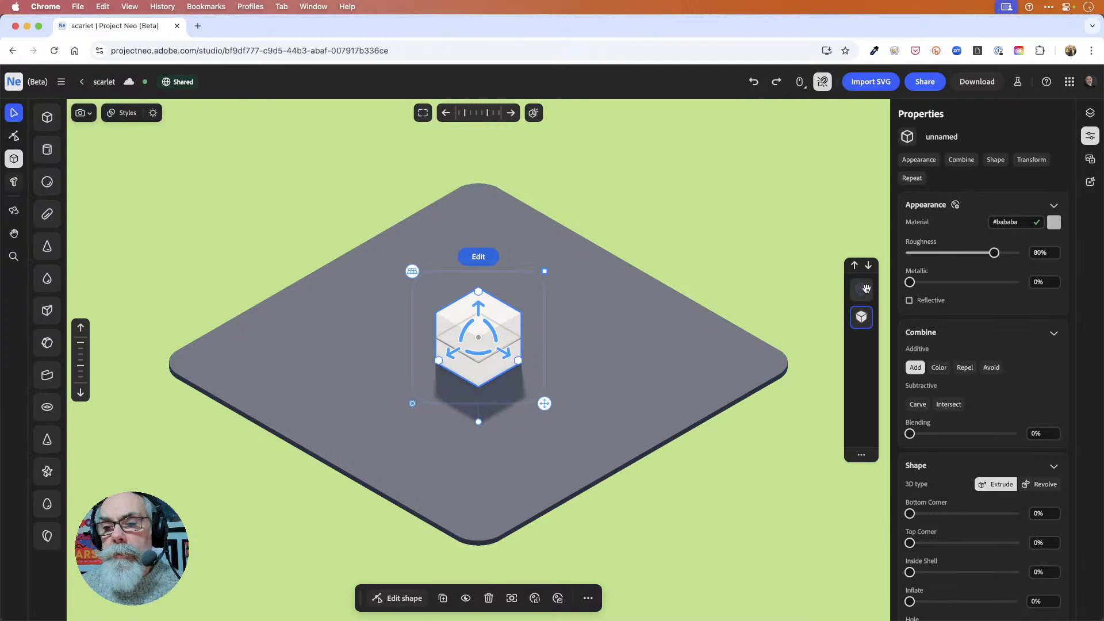
drag(865, 292, 867, 346)
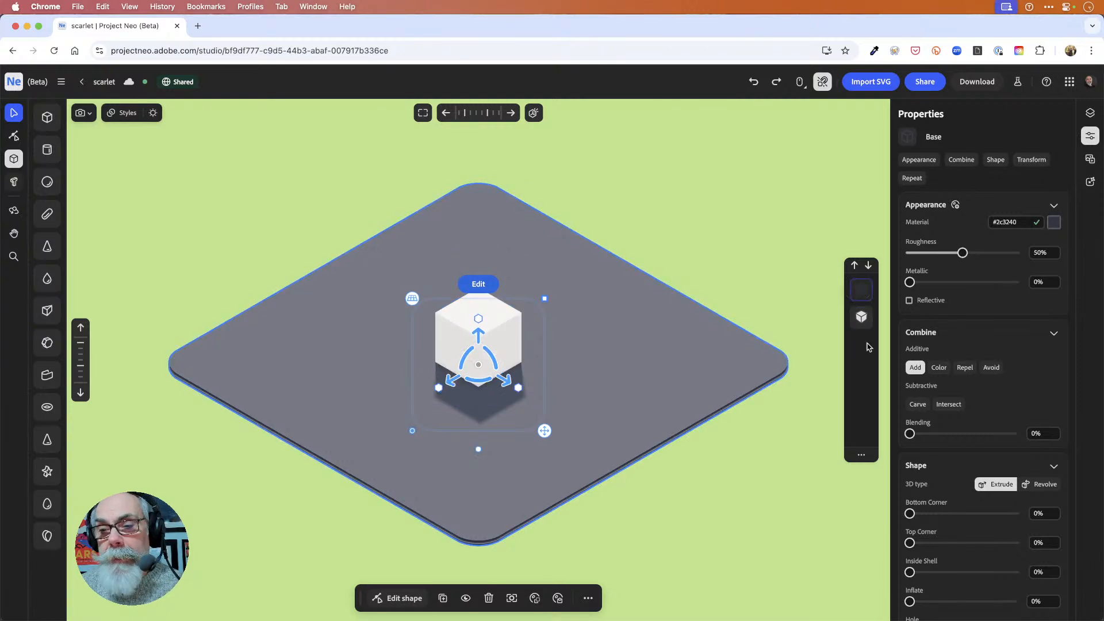
click(869, 267)
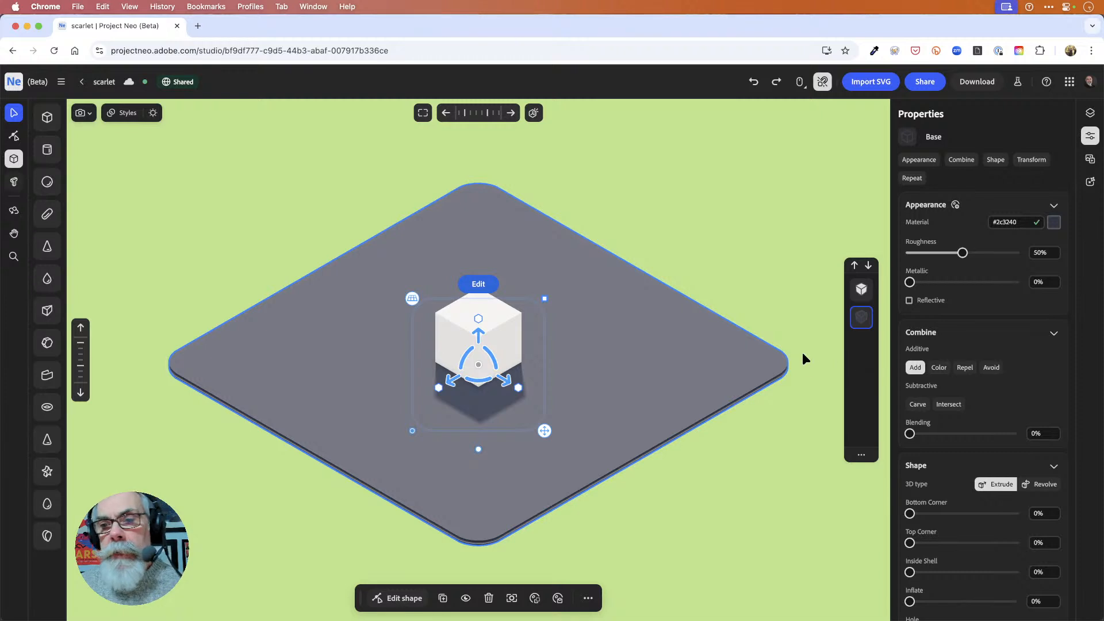
Step: Select the cube on the slab, examine the scene's list of layers and return to the cube's properties
click(730, 233)
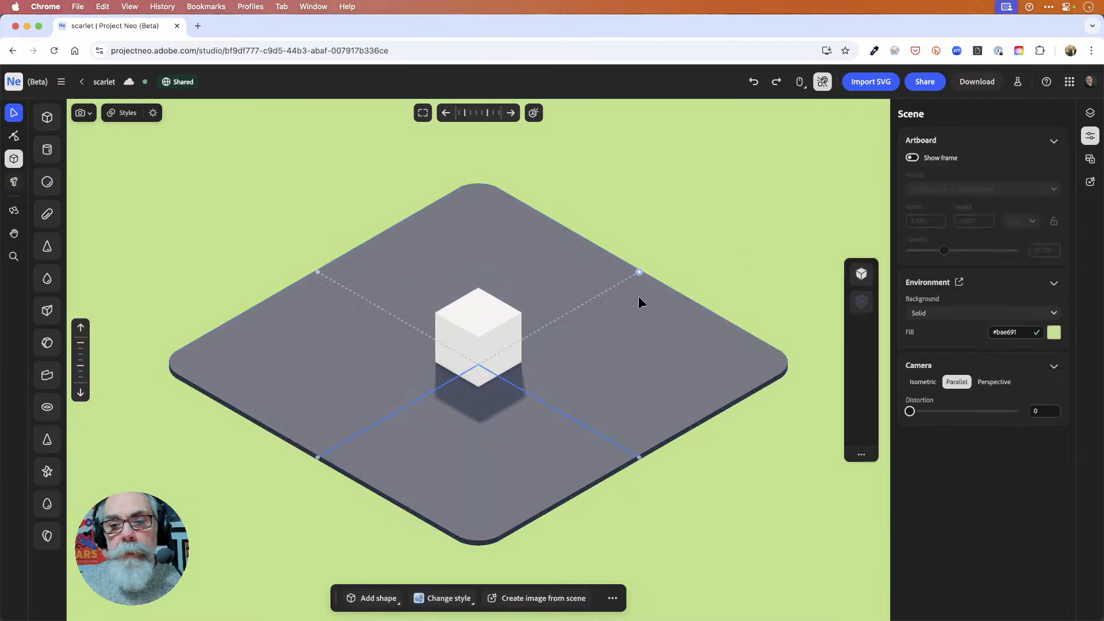
click(492, 298)
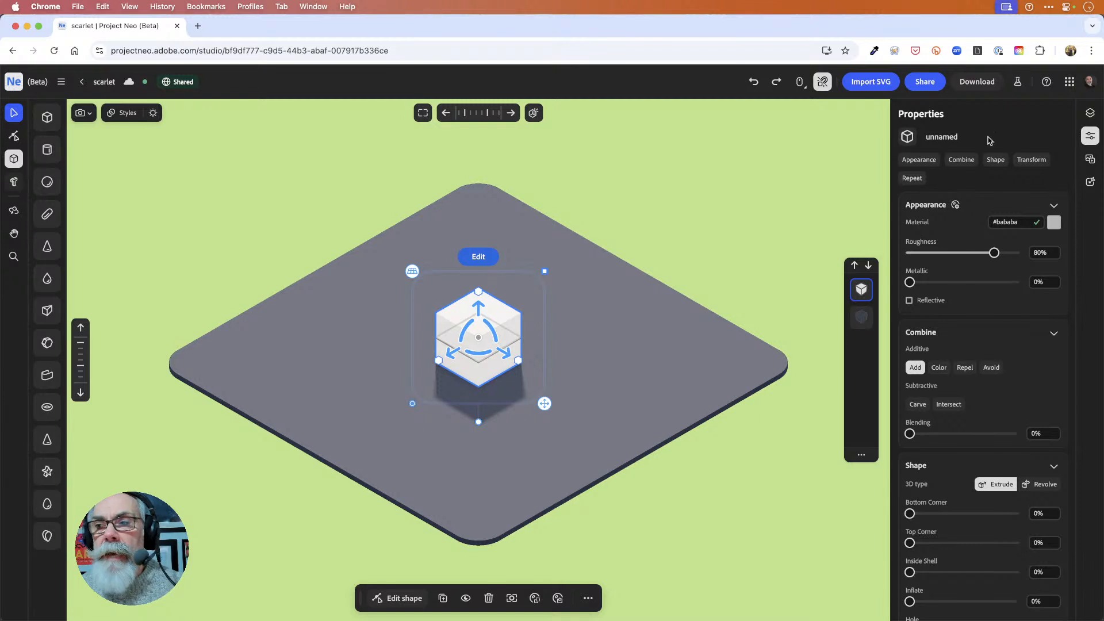
click(1088, 114)
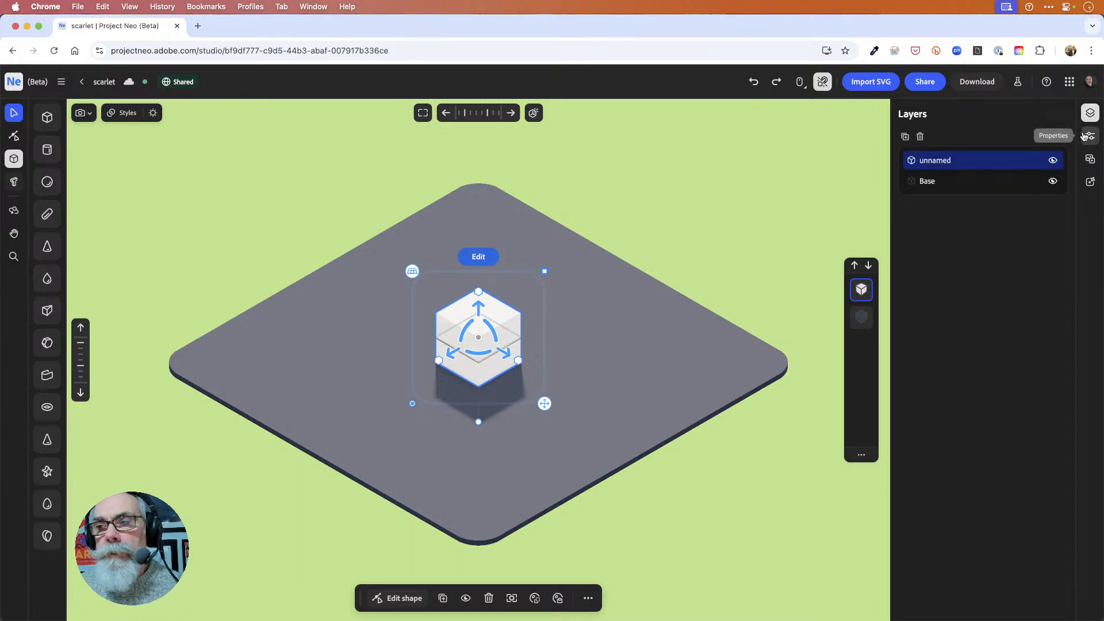
click(1088, 136)
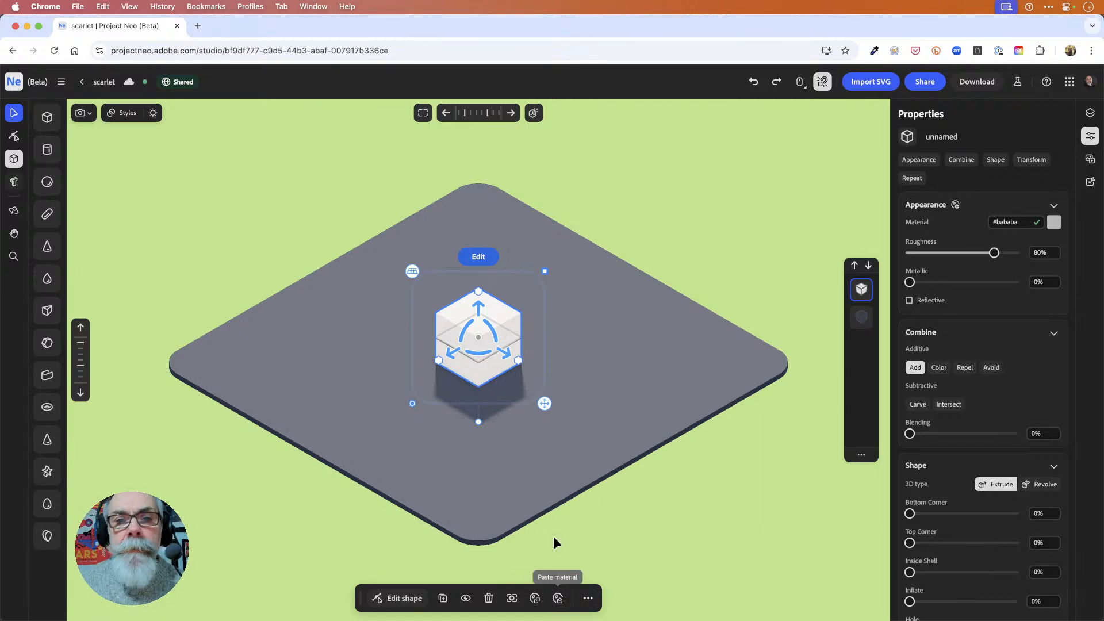
Step: Reselect the cube, raise it to about Y 0.367 above the slab and slide it to about X 0.371
click(630, 226)
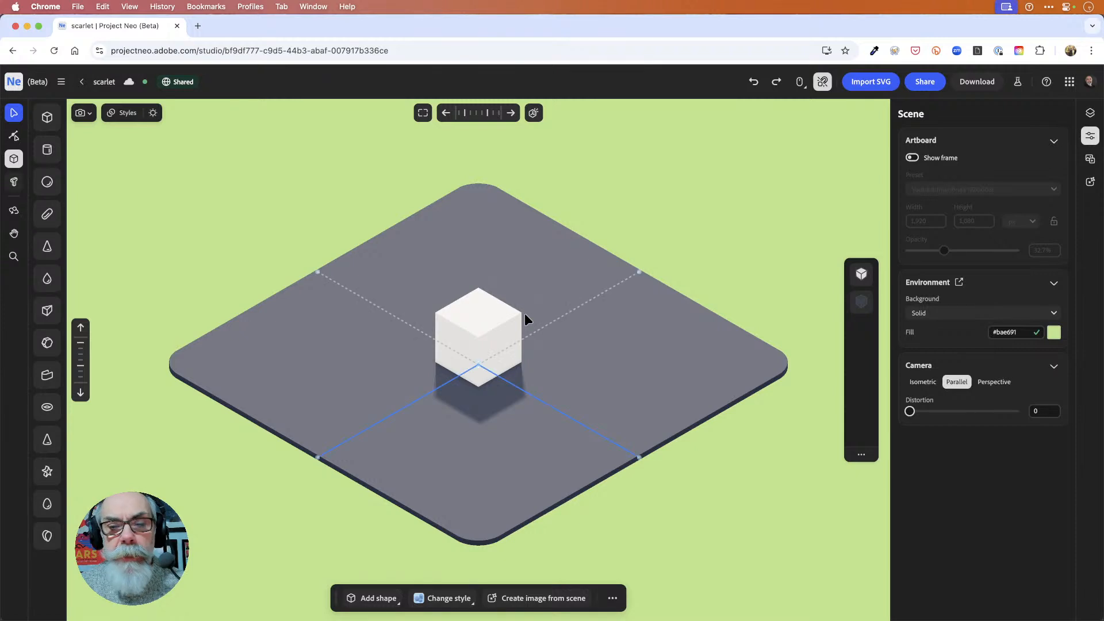
click(513, 327)
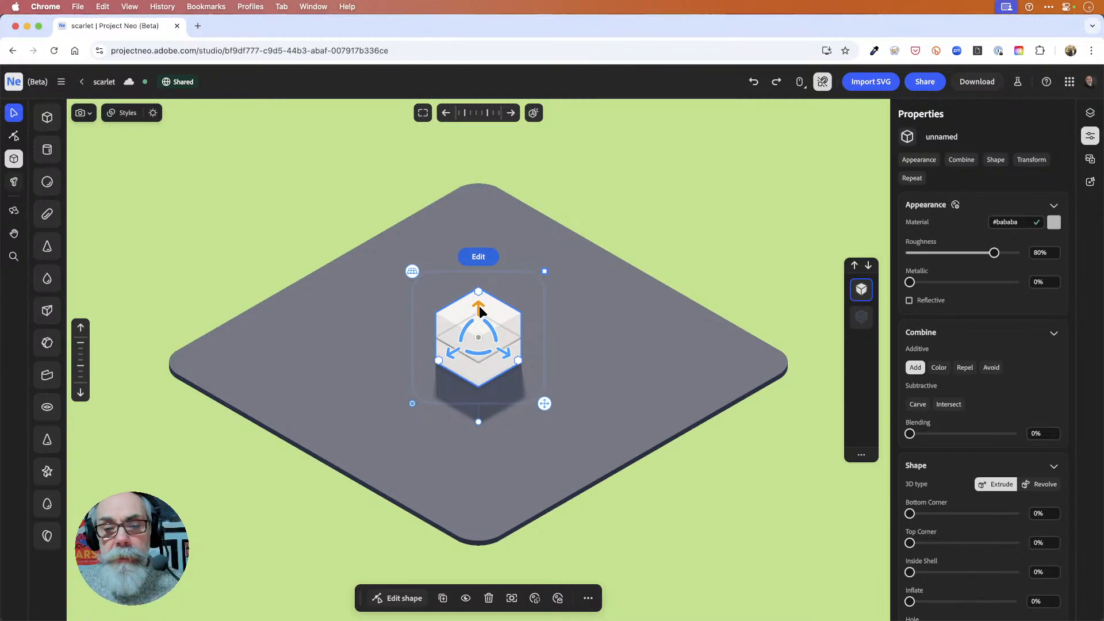
drag(479, 305, 510, 242)
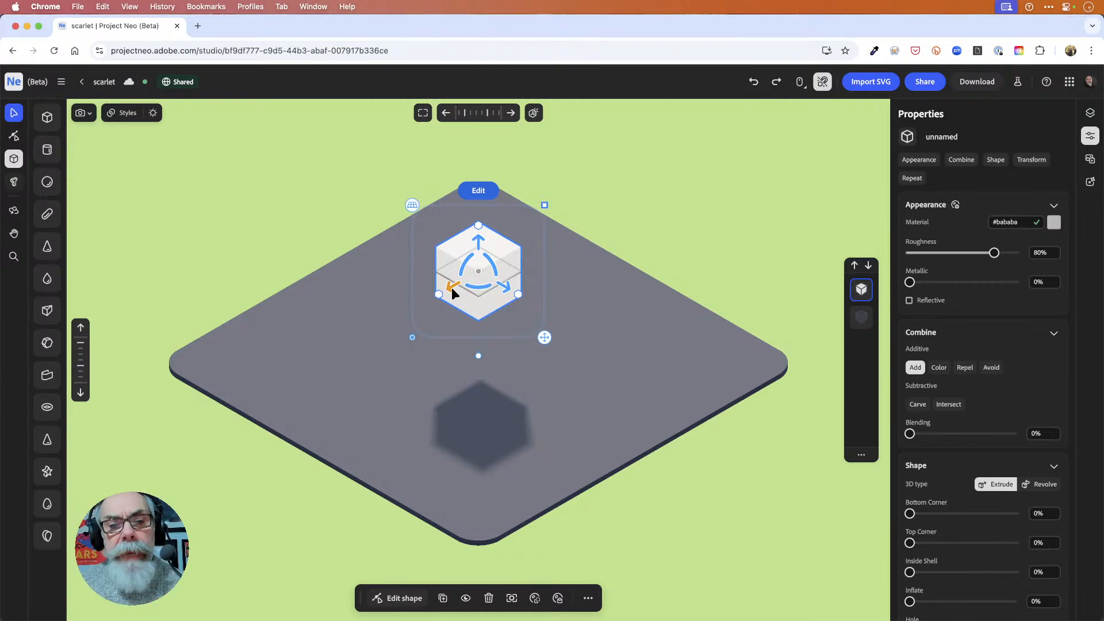
drag(452, 290, 366, 329)
Step: Collapse the cube's Combine and Shape properties to bring its Transform values into view
scroll(980, 358, down, 5)
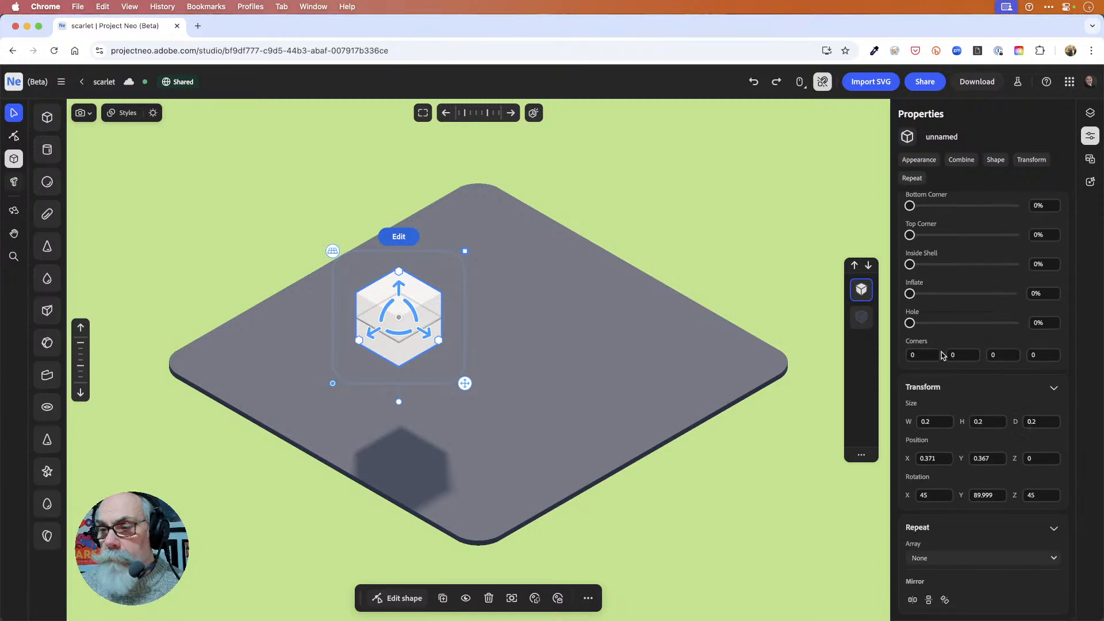
scroll(944, 355, up, 5)
click(1054, 334)
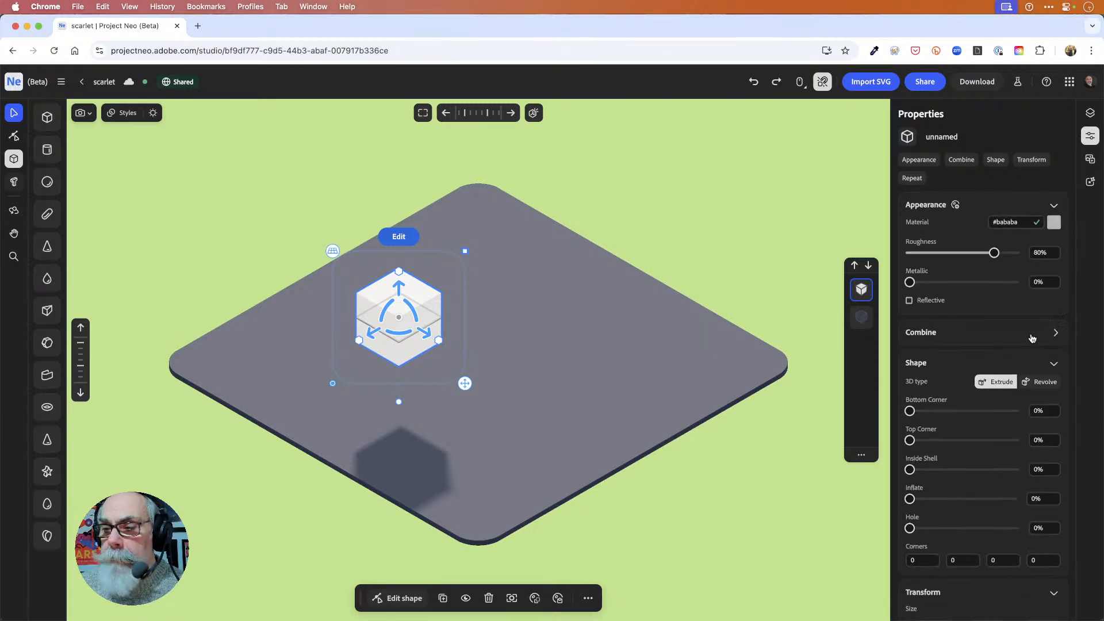
click(1044, 363)
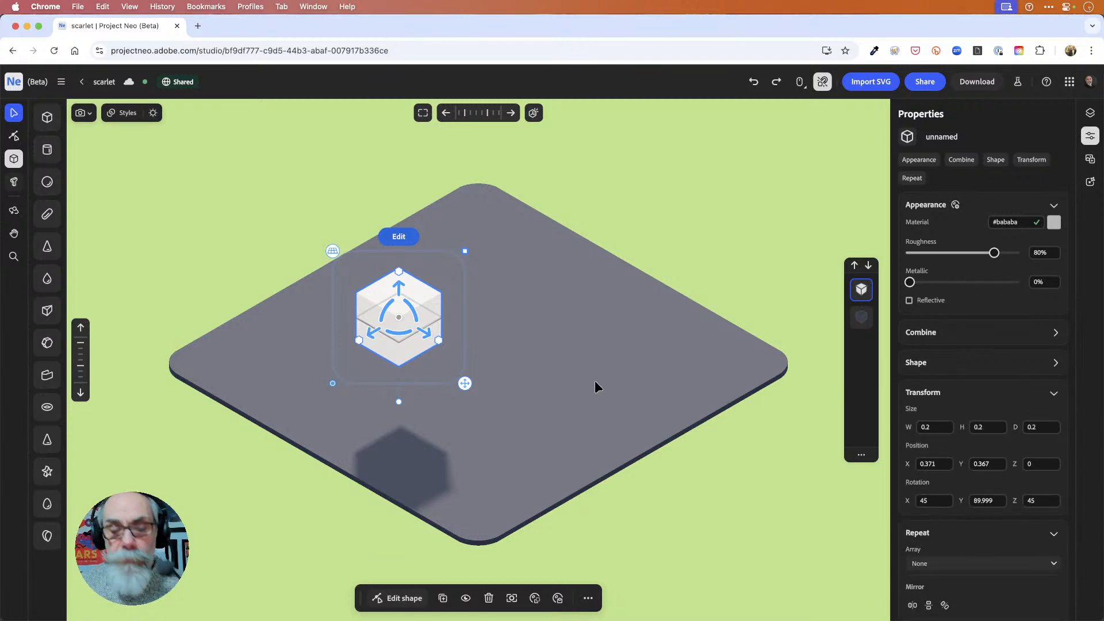
Step: Undo the cube's last slide, then move it along its axes to about X -0.145 and Z 0.129
key(super+z)
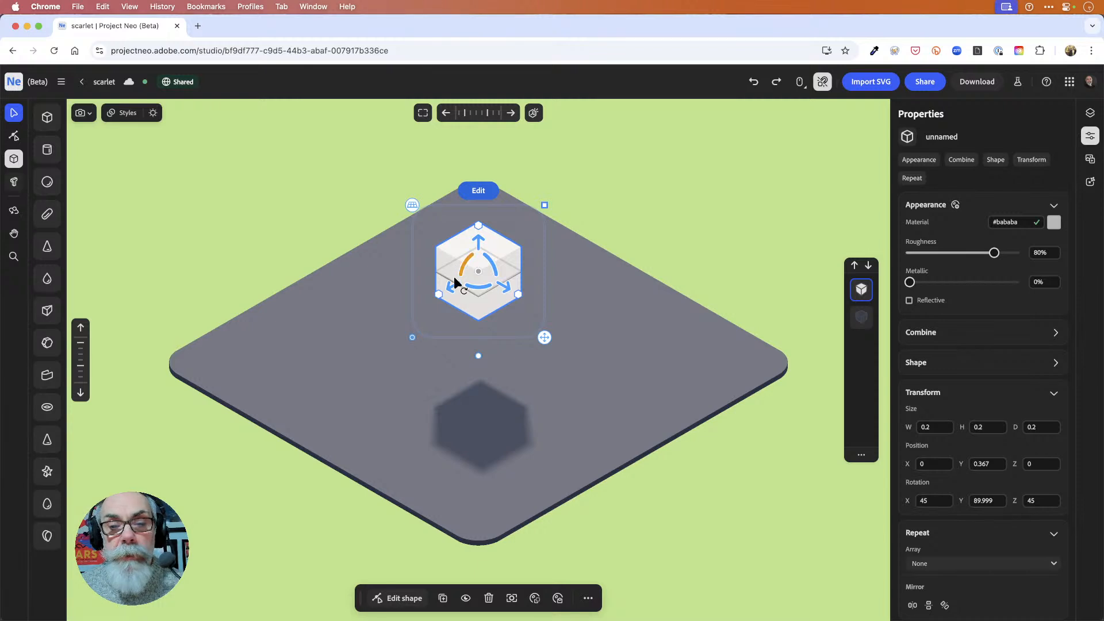
drag(454, 287, 506, 302)
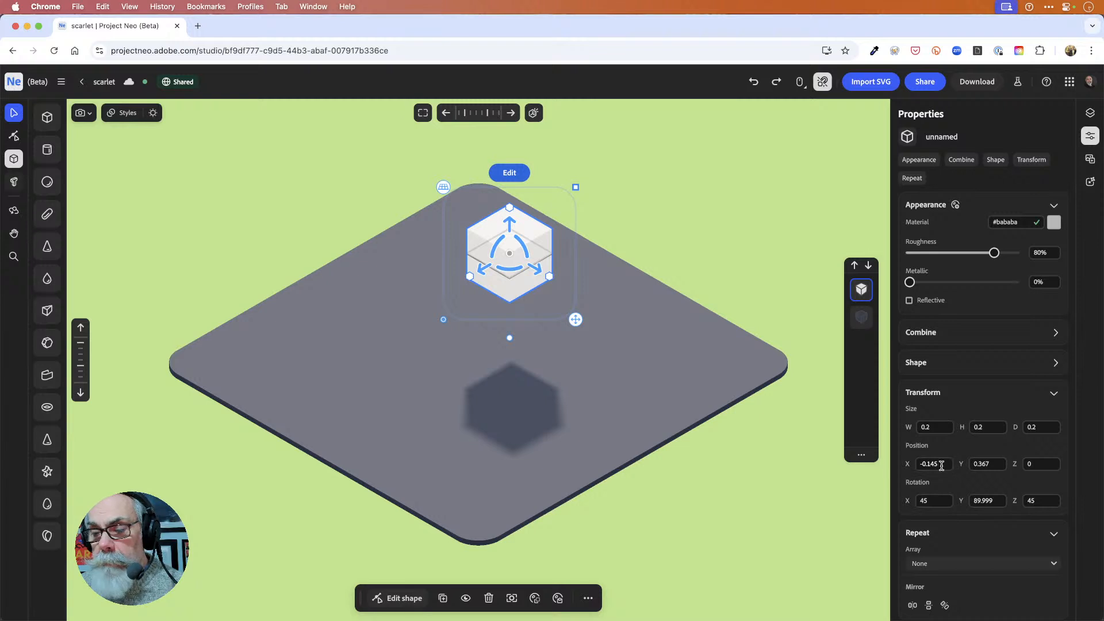
drag(532, 260, 504, 254)
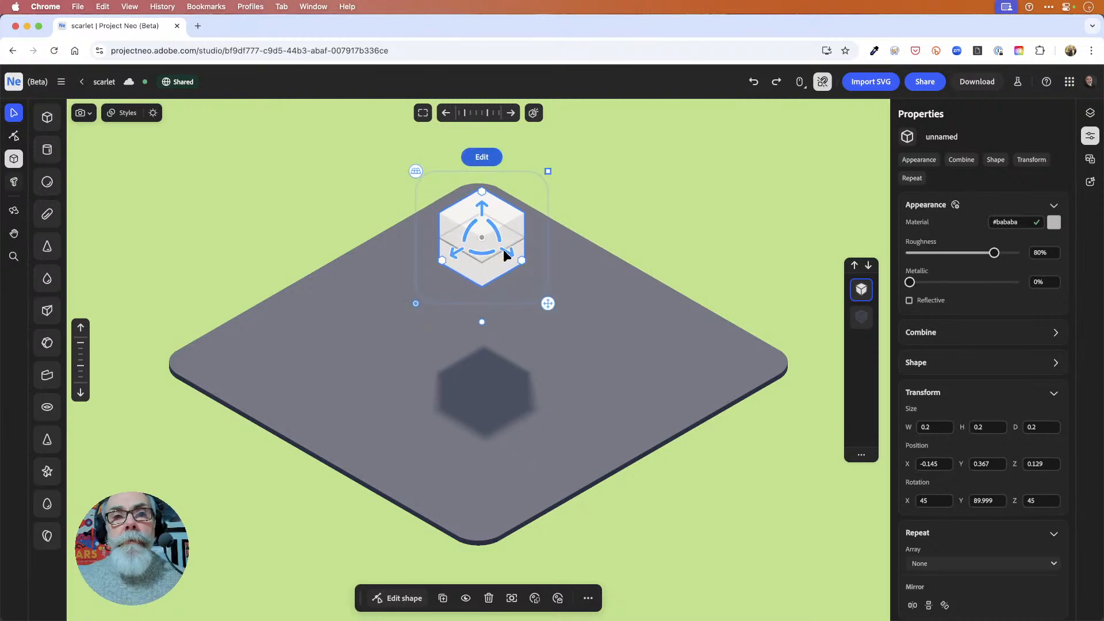
Step: Orbit to a flatter view and move the cube along its axes to about X -0.289, Y 0.412, Z -0.349
right_drag(620, 314, 573, 308)
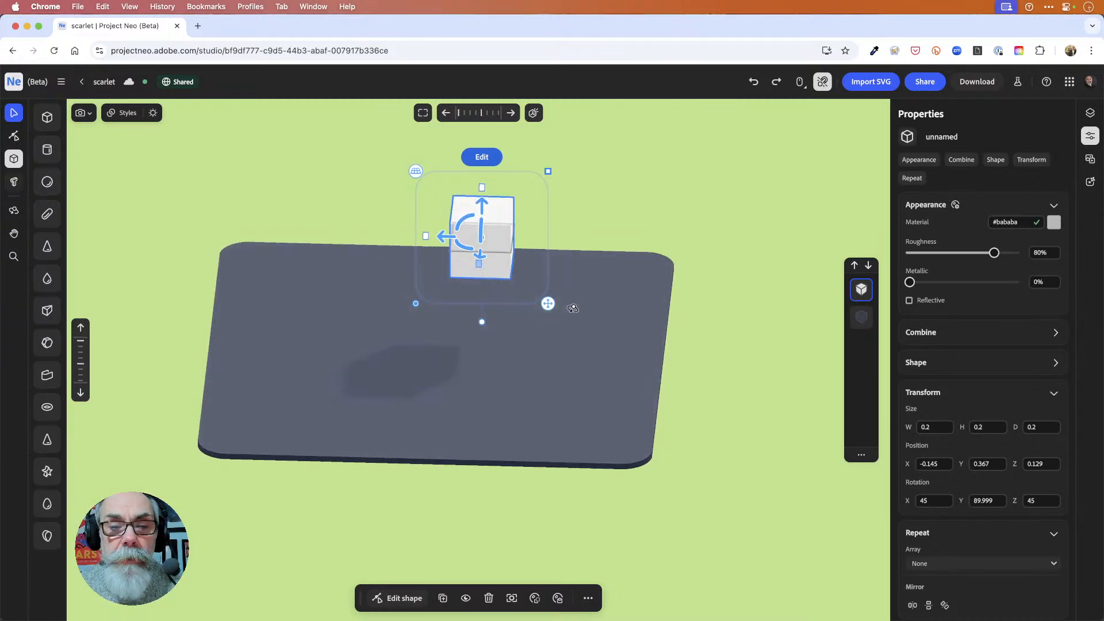
drag(443, 238, 489, 262)
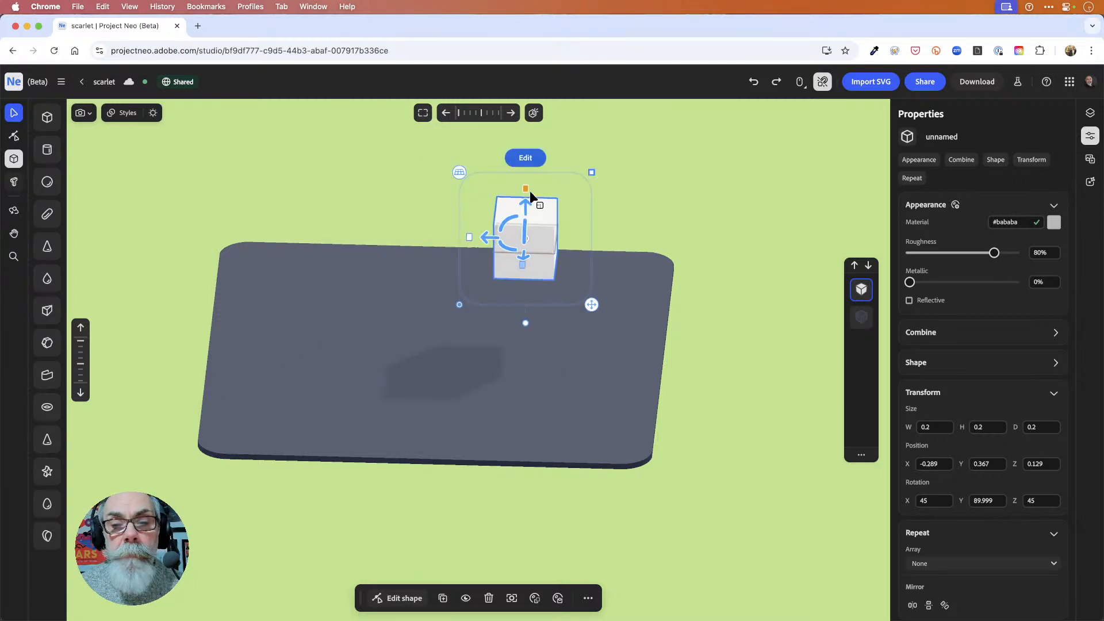
mouse_move(525, 199)
mouse_down()
mouse_move(526, 154)
mouse_move(525, 191)
mouse_up()
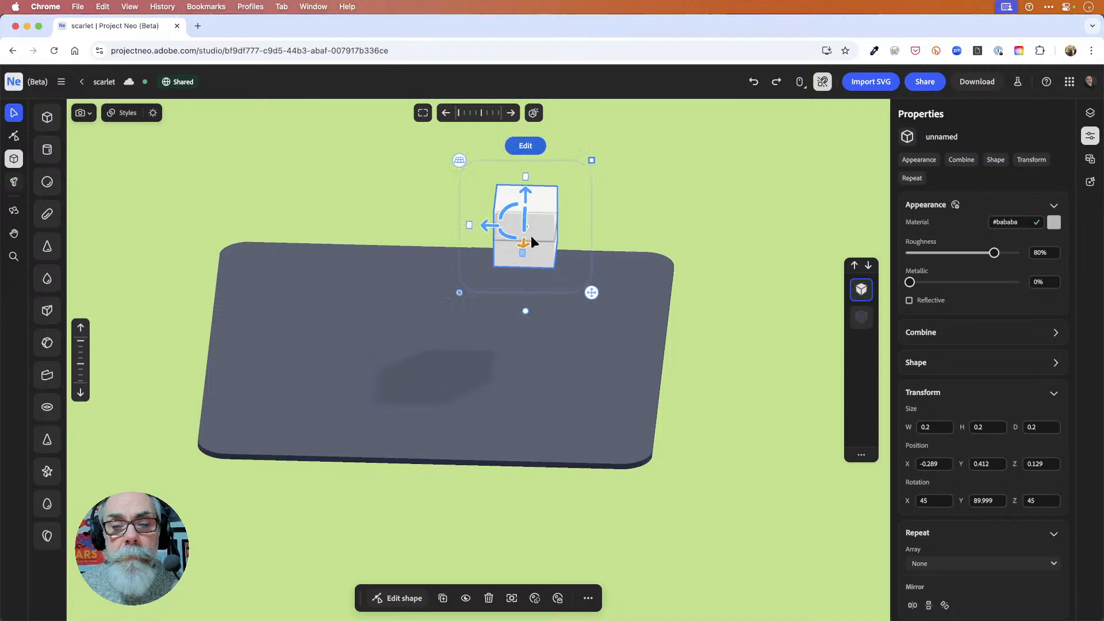
drag(525, 243, 533, 309)
Step: Return the camera to the saved Start snapshot and undo the cube's moves back to the slab's centre
click(84, 113)
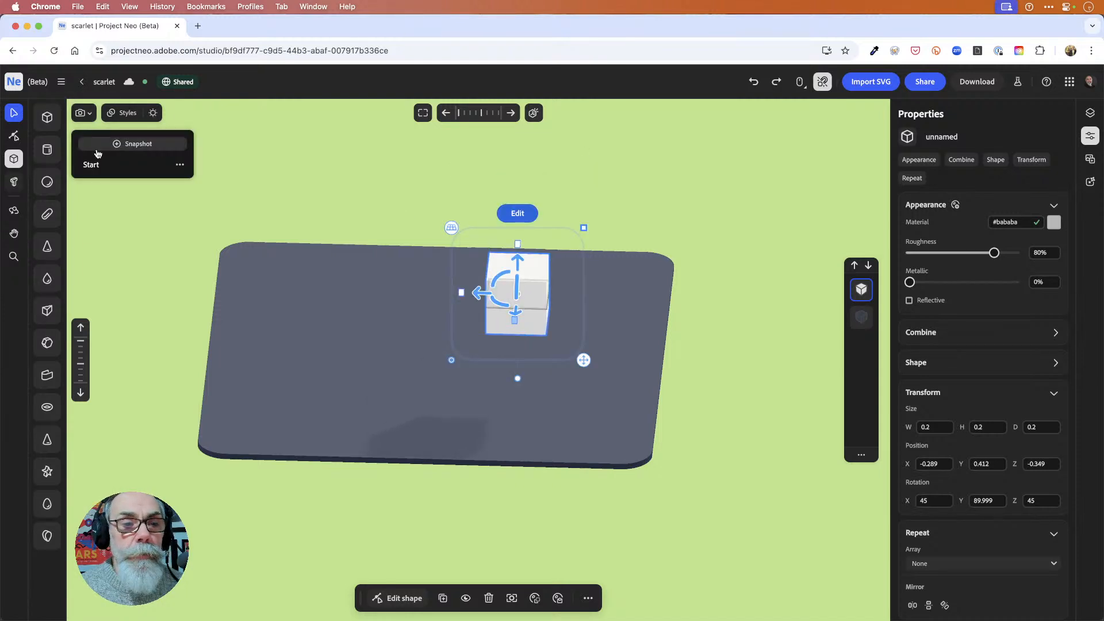
click(90, 164)
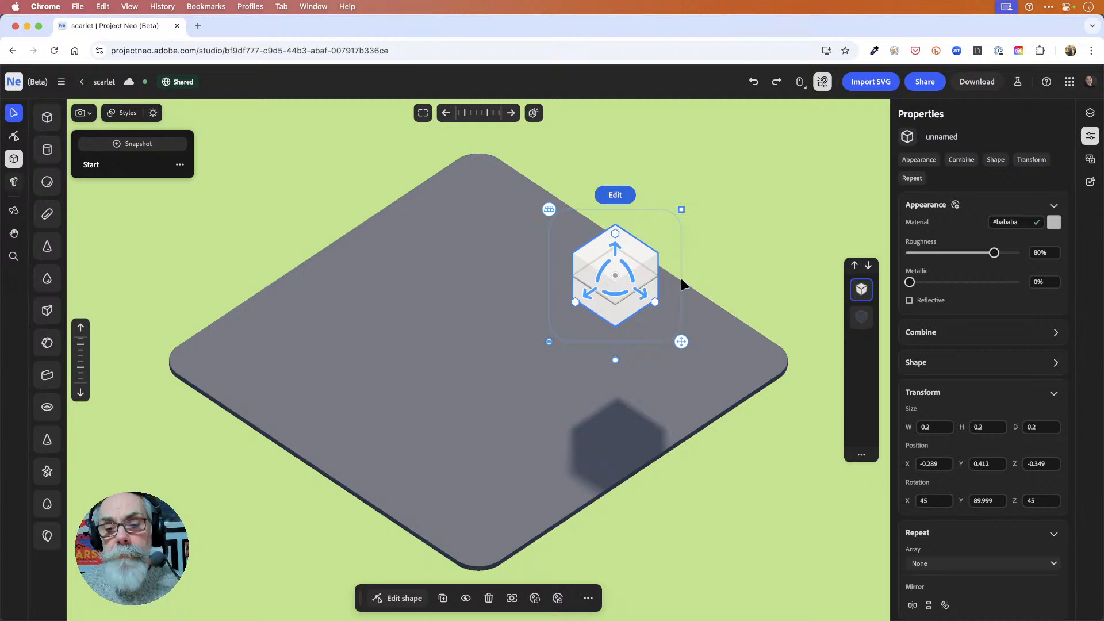
key(super+z)
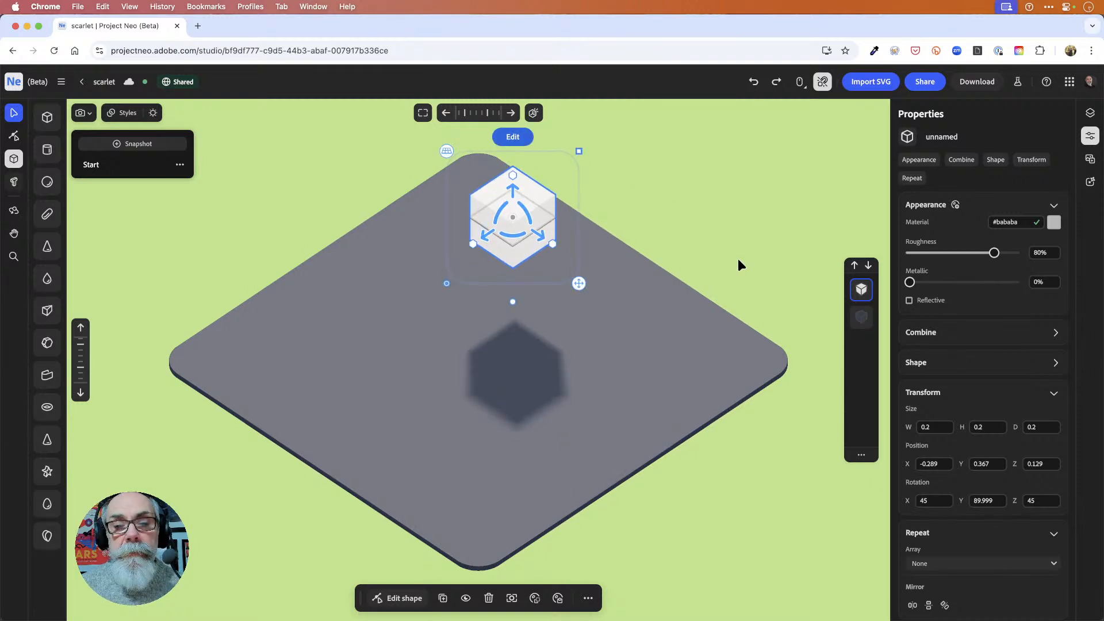
key(super+z)
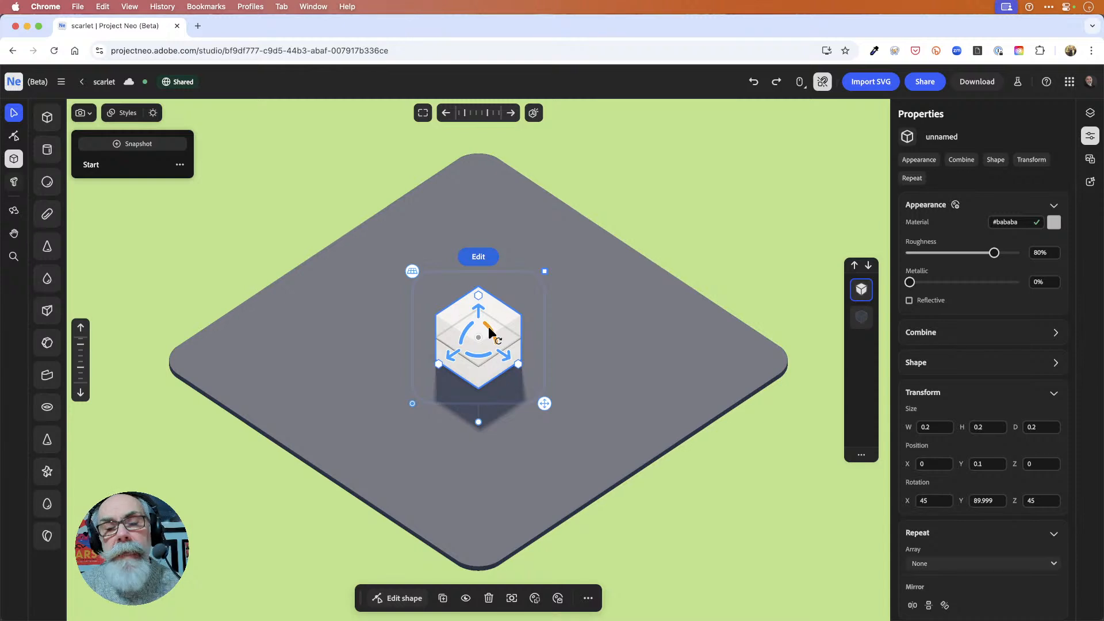
Step: Rotate the cube around its axes to about X -137.9, Y -3.2, Z -31.3, then undo the rotations
mouse_move(488, 327)
mouse_down()
mouse_move(505, 344)
mouse_move(496, 336)
mouse_up()
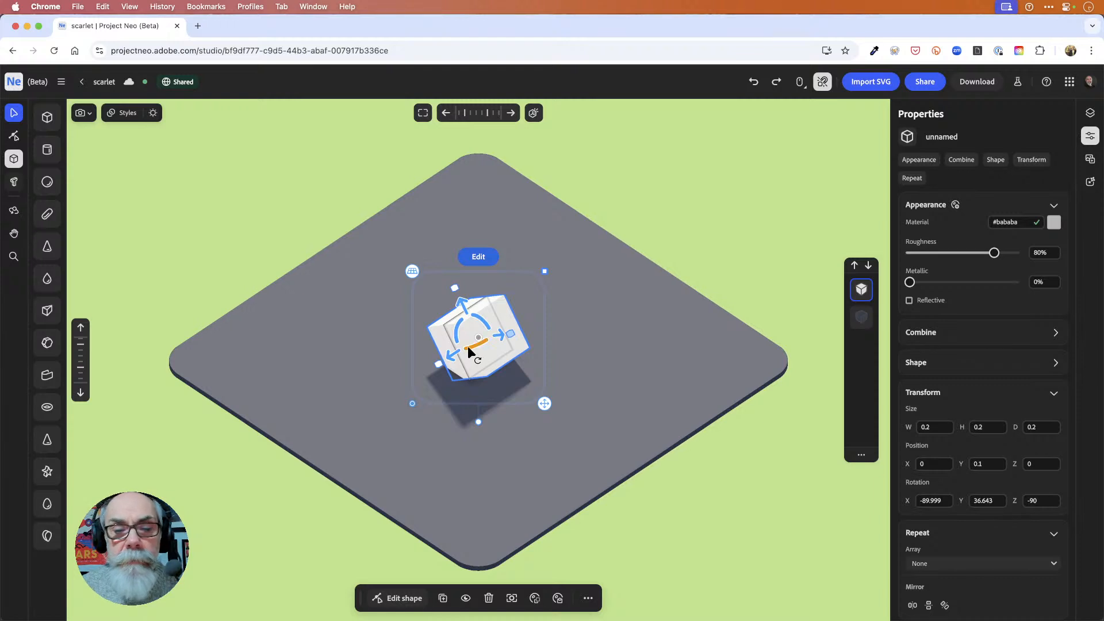
drag(478, 345, 493, 303)
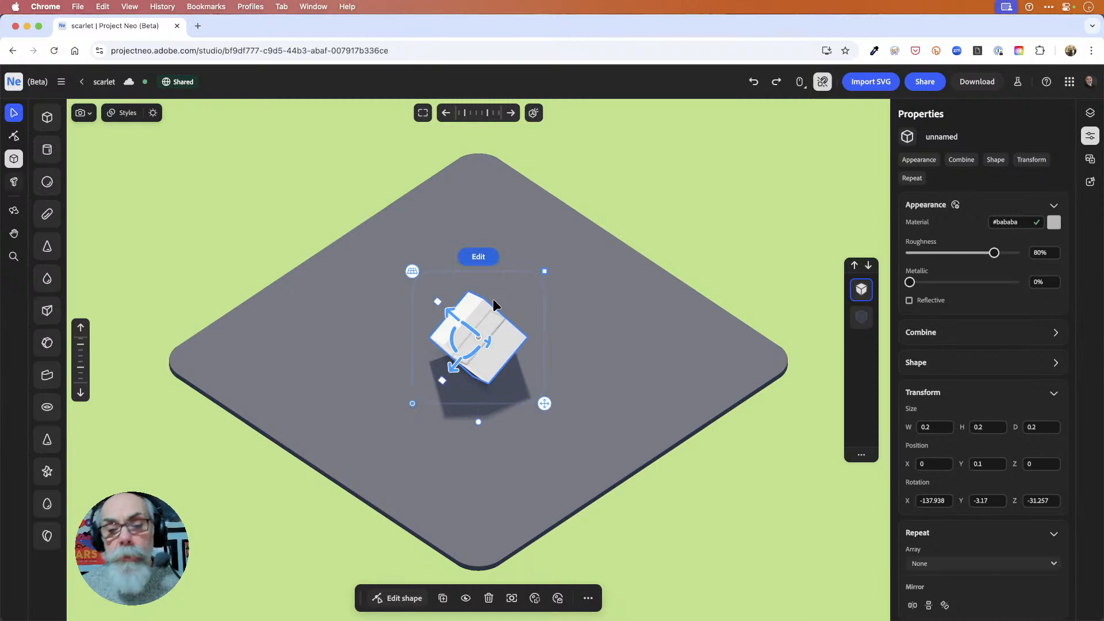
key(super+z)
key(super+z)
key(super+z)
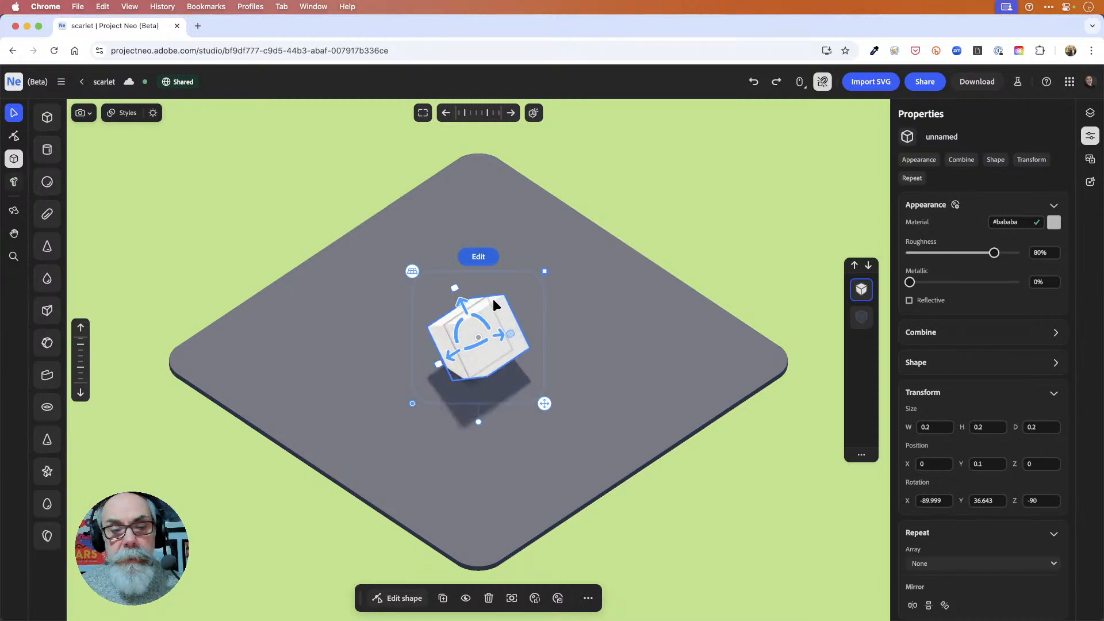
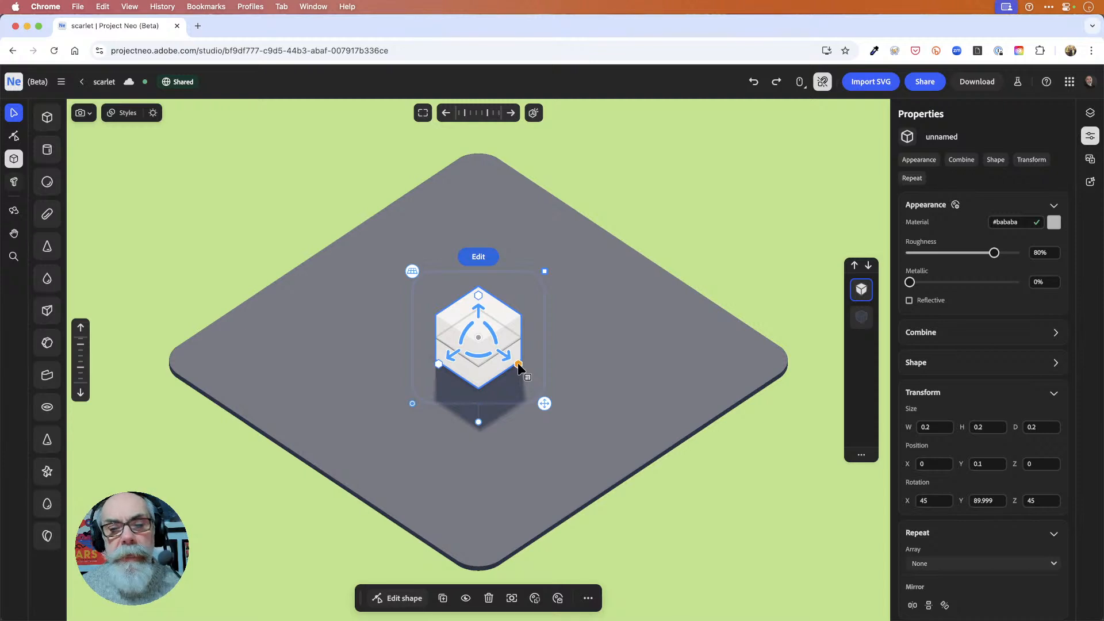
Step: Stretch the cube along its three axes into a box about 0.625 wide, 0.362 high and 0.39 deep
drag(518, 364, 654, 448)
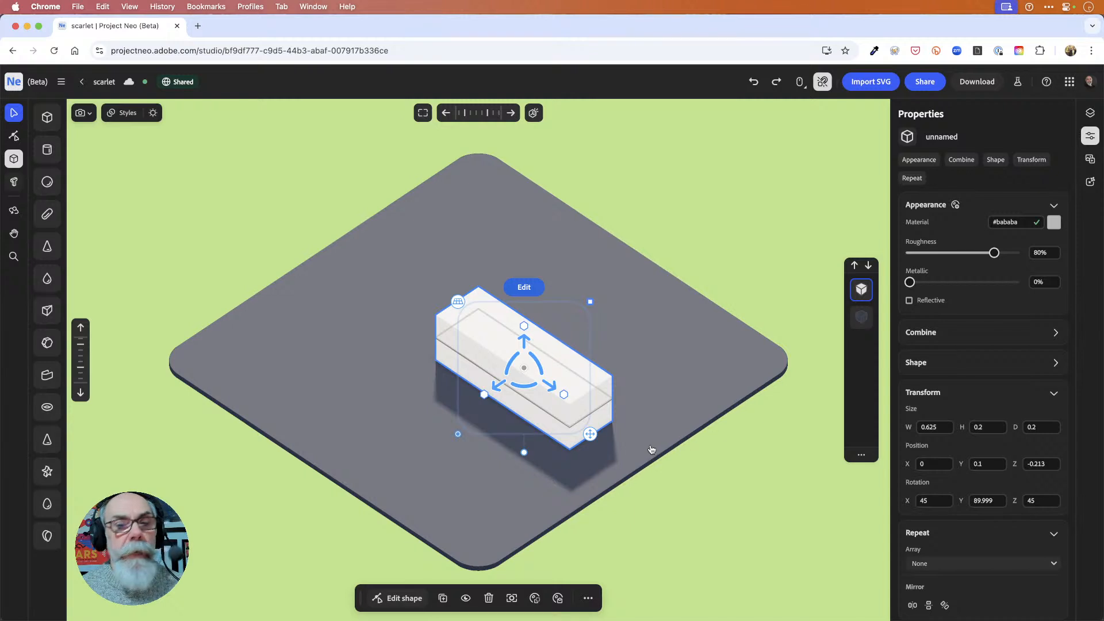
drag(523, 325, 521, 288)
drag(484, 378, 419, 406)
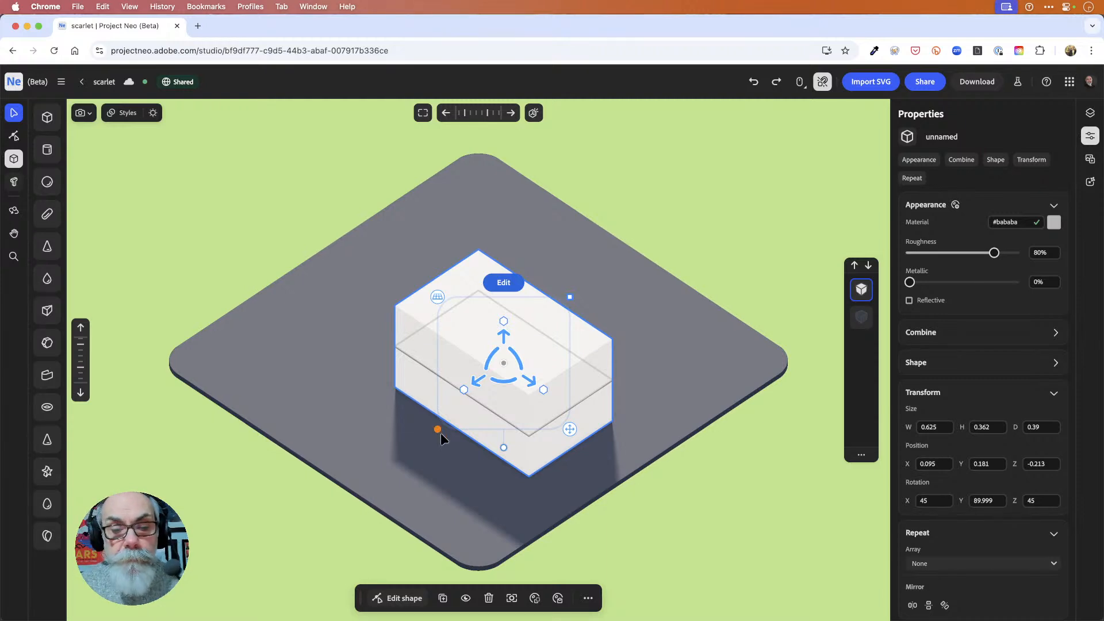
Step: Rotate the box freely around its centre to about X 177, Y 4 and Z 106.5
drag(438, 430, 437, 430)
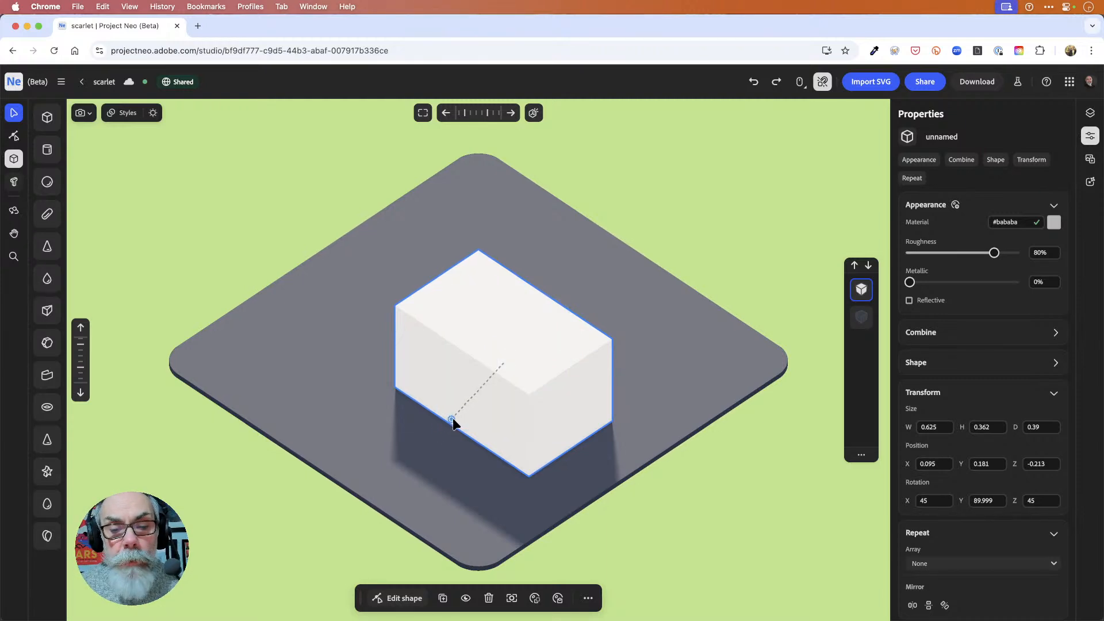
drag(508, 442, 652, 320)
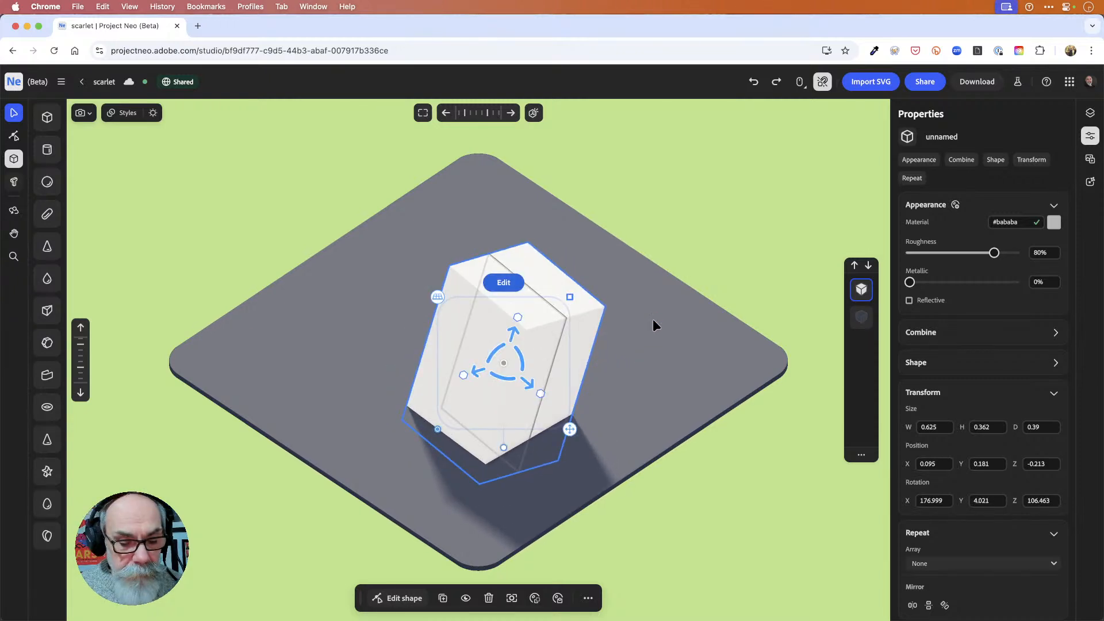
Step: Undo the box's rotation and stretching to restore the original cube at the slab's centre
key(super+z)
key(super+z)
key(super+z)
key(super+z)
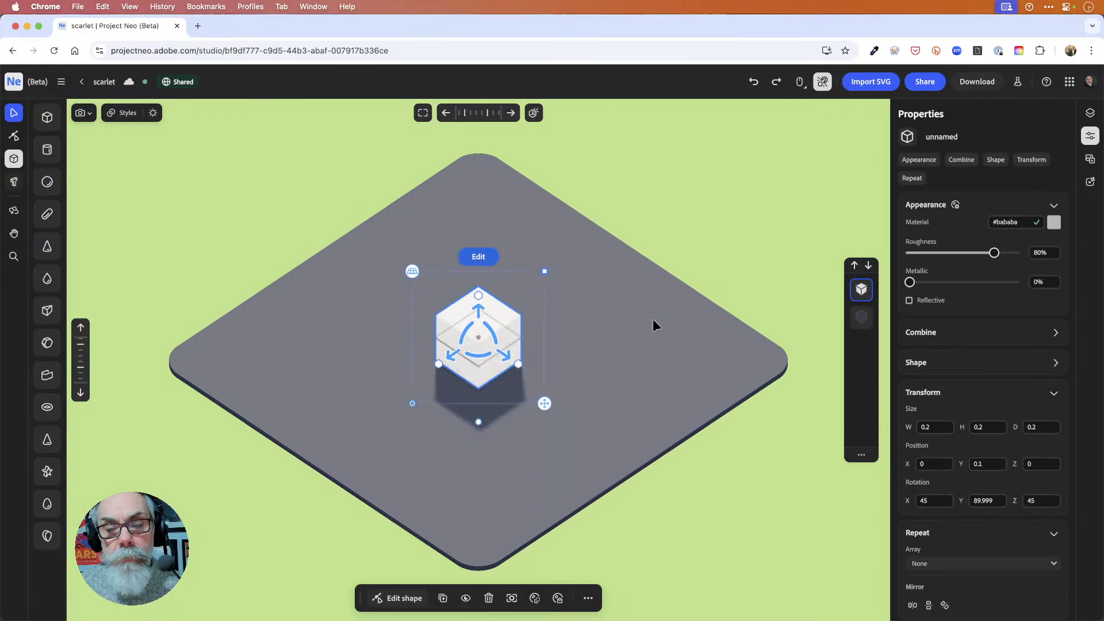
Step: Move the cube in the view plane and across the ground plane to about X 0.036, Y 0.106, Z 0.067
scroll(526, 336, up, 5)
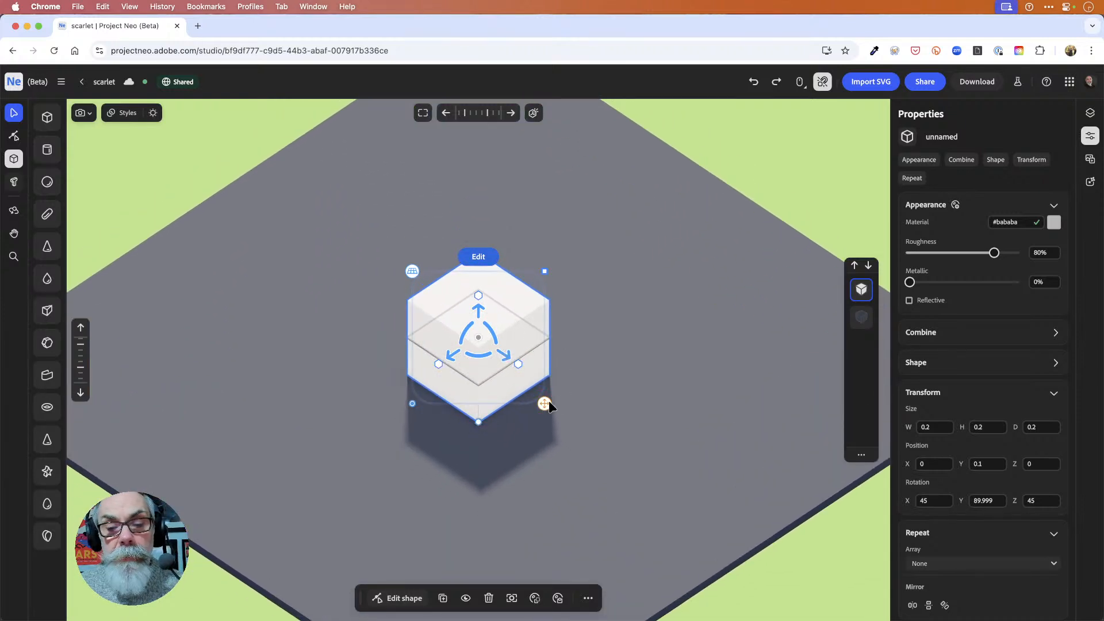
mouse_move(545, 403)
mouse_down()
mouse_move(621, 388)
mouse_move(561, 448)
mouse_move(409, 439)
mouse_move(653, 357)
mouse_move(456, 365)
mouse_move(572, 430)
mouse_move(526, 388)
mouse_move(564, 413)
mouse_move(547, 396)
mouse_move(551, 377)
mouse_move(556, 412)
mouse_move(556, 400)
mouse_up()
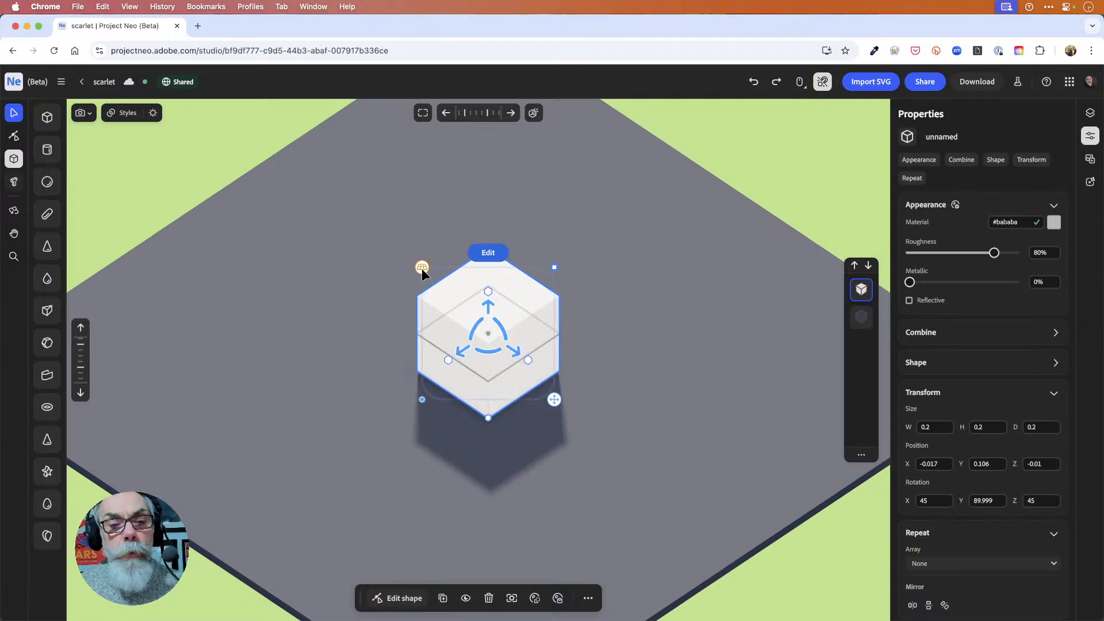
drag(423, 268, 375, 263)
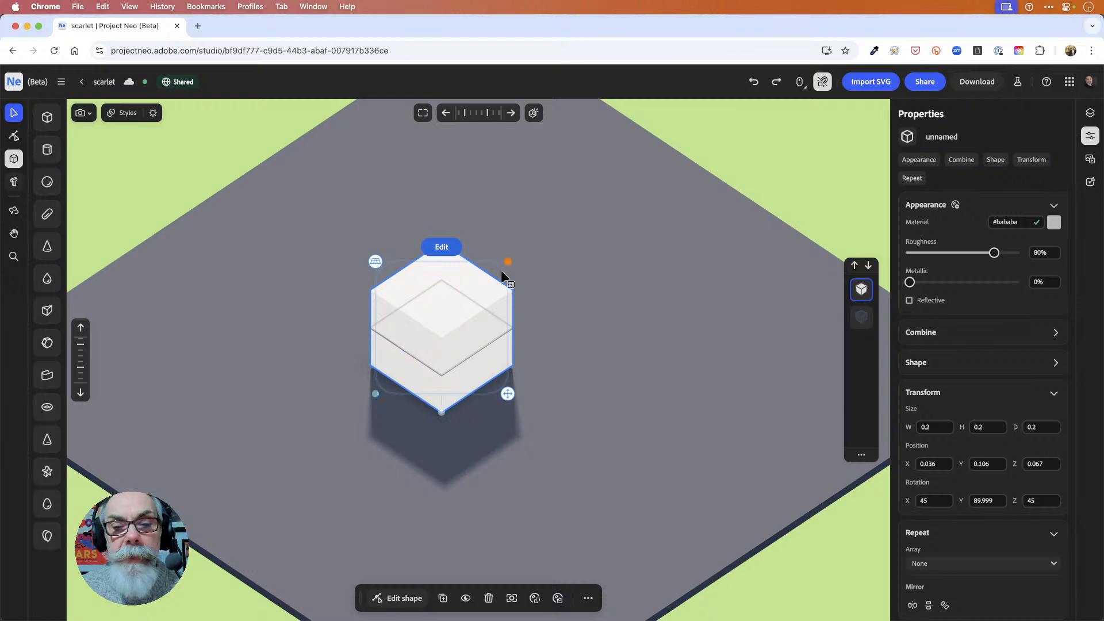
Step: Scale the cube uniformly to about 0.22 and round its corners, then undo both changes
mouse_move(505, 260)
mouse_down()
mouse_move(567, 229)
mouse_move(503, 290)
mouse_move(532, 257)
mouse_move(507, 286)
mouse_move(518, 269)
mouse_up()
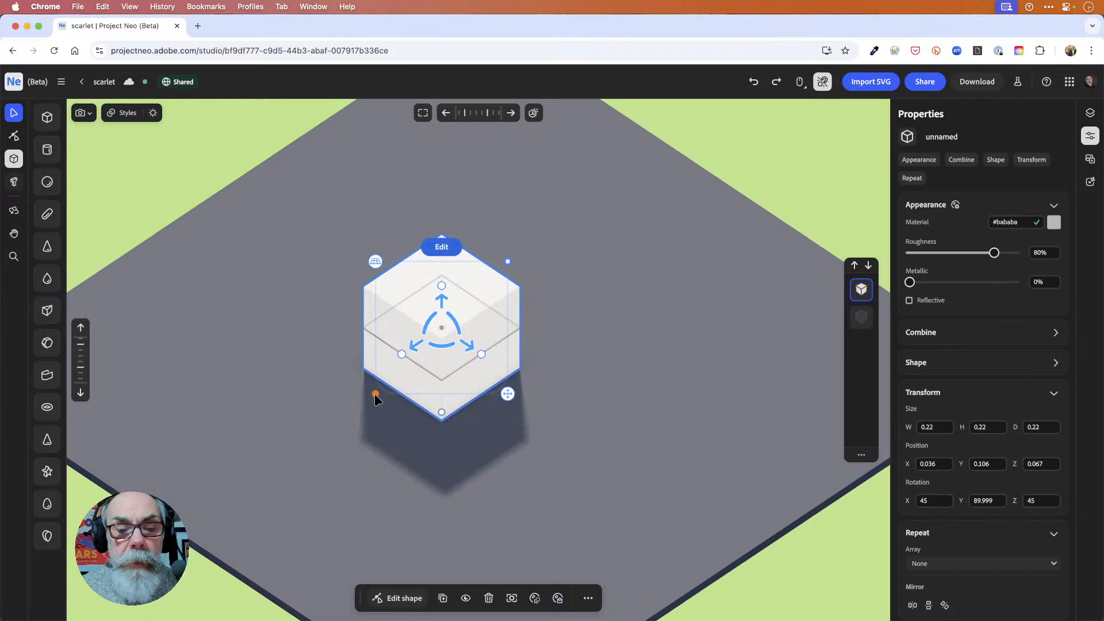
drag(374, 397, 346, 418)
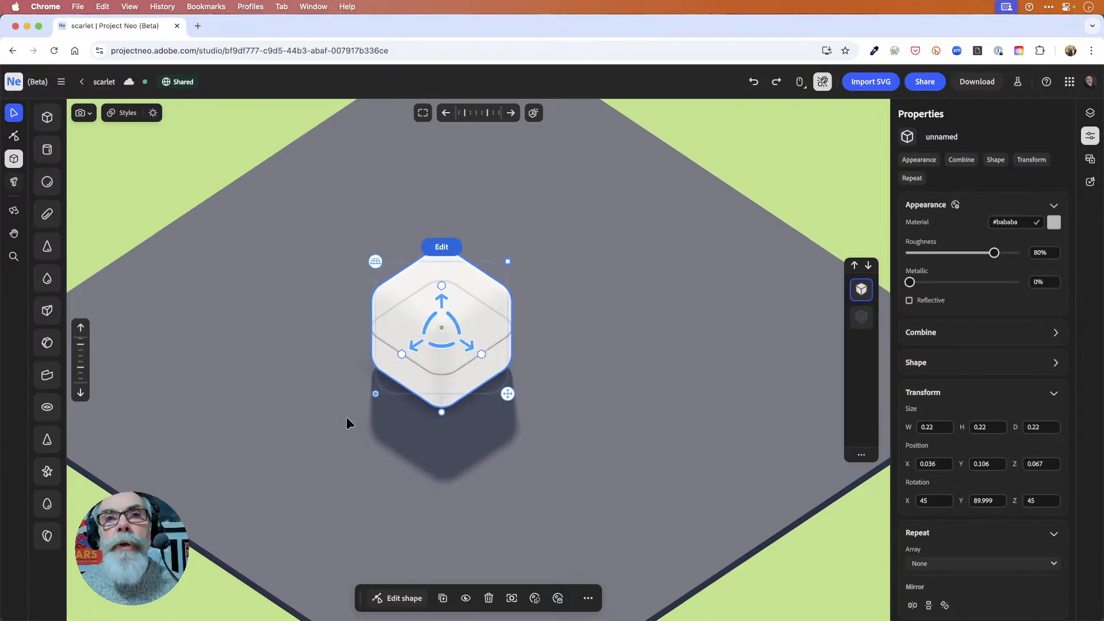
key(super+z)
key(super+z)
key(super+z)
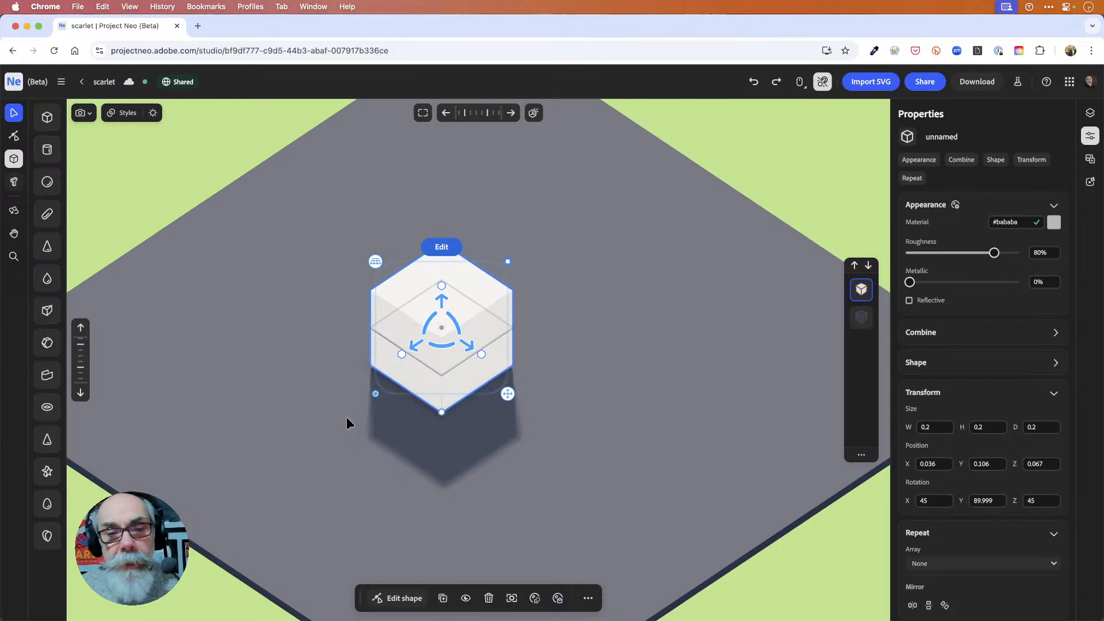
key(super+z)
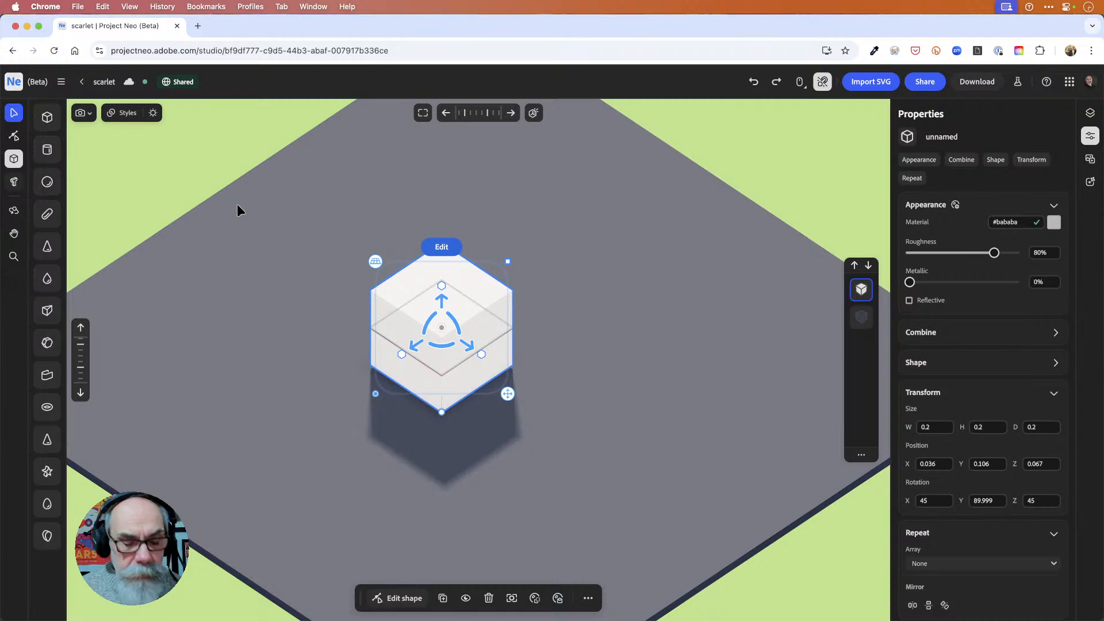
Step: Edit the cube's shape to about 0.251 wide, 0.192 high and 0.251 deep, and round its corners and edges
key(a)
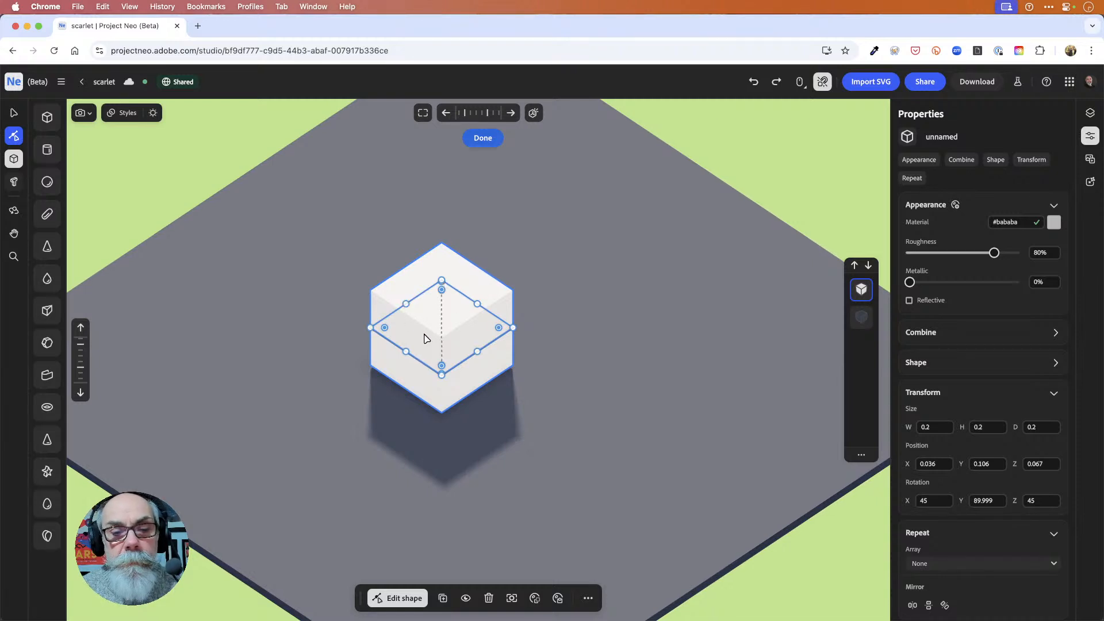
click(513, 329)
drag(513, 330, 547, 334)
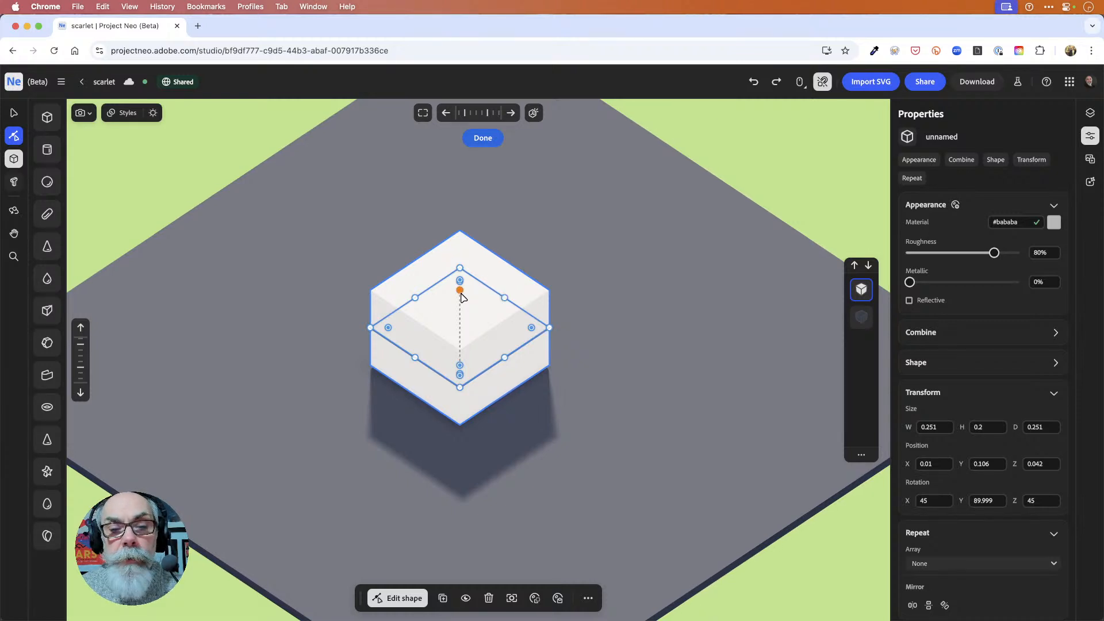
drag(461, 296, 446, 317)
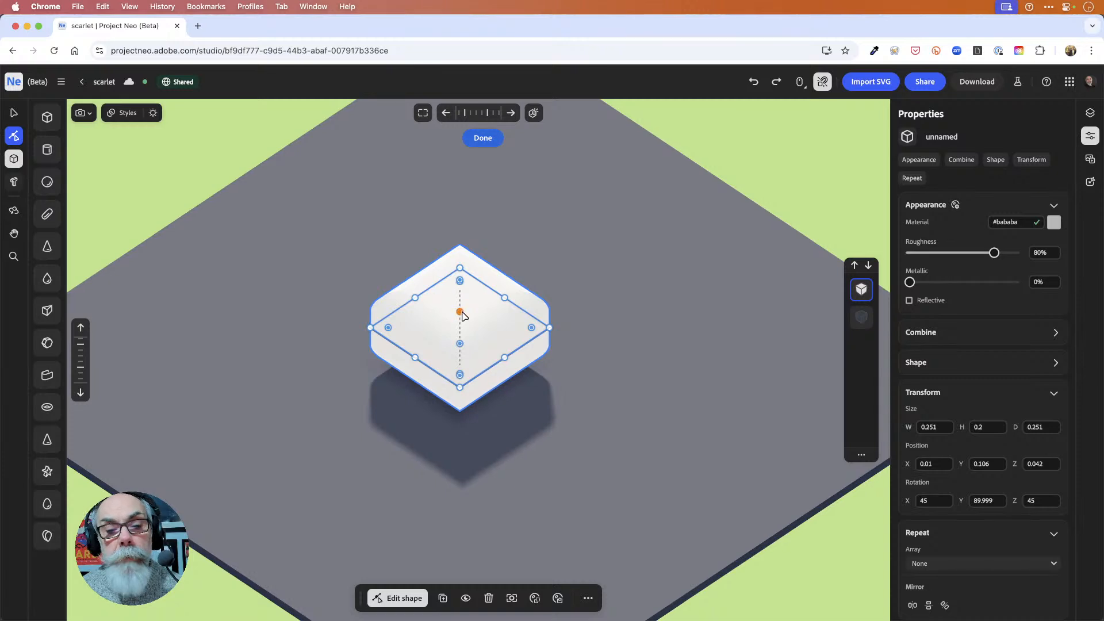
drag(461, 347, 460, 373)
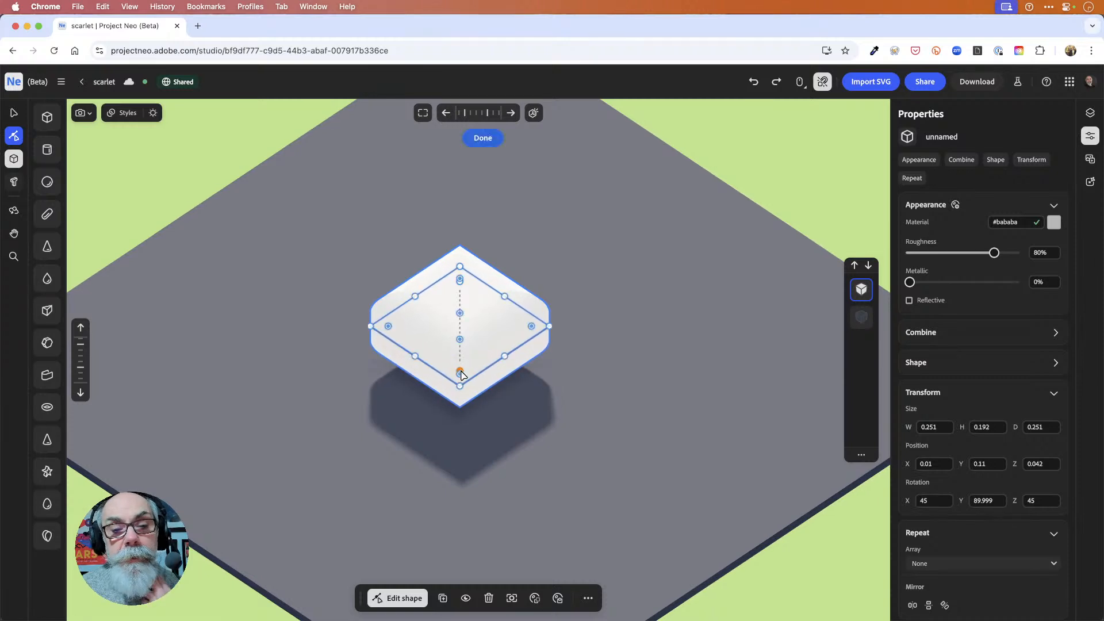
mouse_move(389, 326)
mouse_down()
mouse_move(423, 327)
mouse_move(396, 322)
mouse_move(416, 327)
mouse_move(405, 328)
mouse_up()
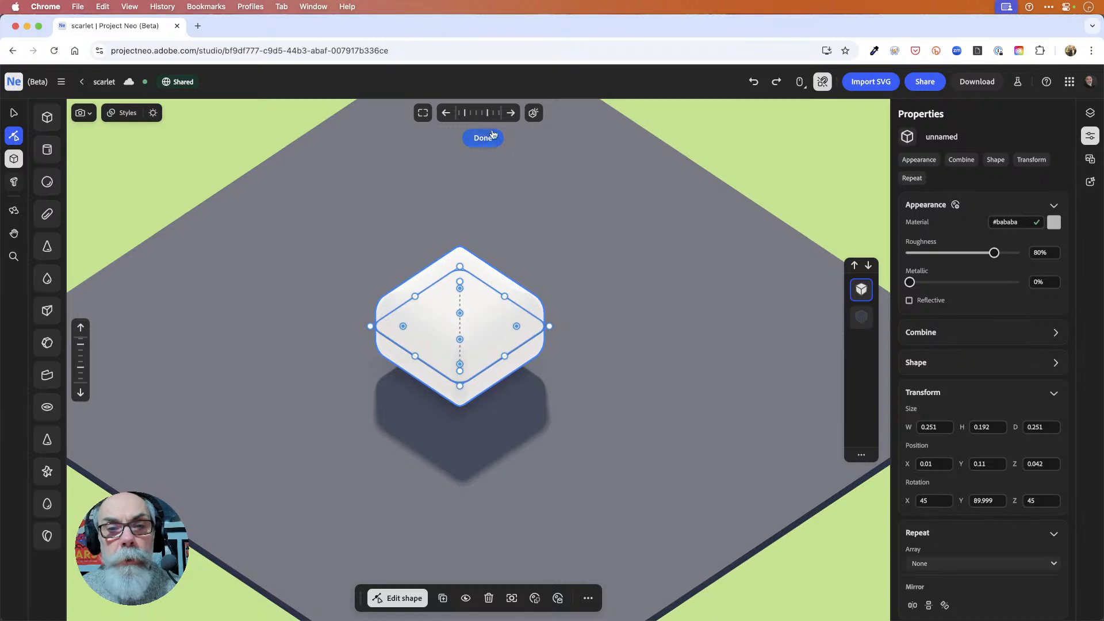
click(495, 140)
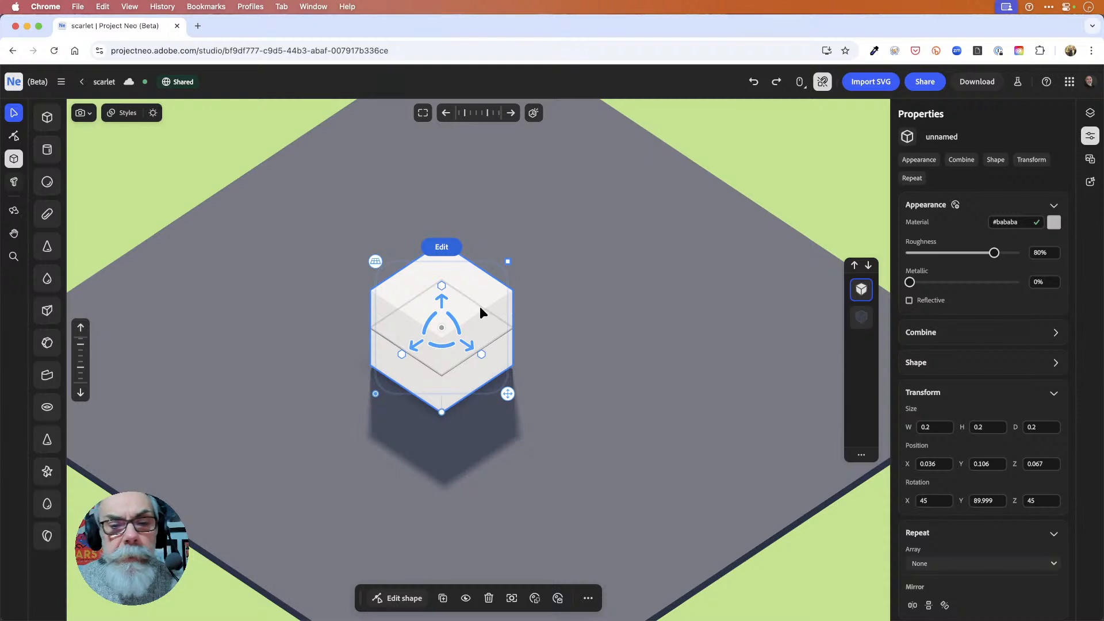
Step: Move the cube across the ground plane to about X 0.016, Z 0.033 and set its material colour to #ff9000
mouse_move(376, 261)
mouse_down()
mouse_move(409, 247)
mouse_move(399, 243)
mouse_move(412, 263)
mouse_move(402, 251)
mouse_move(396, 265)
mouse_up()
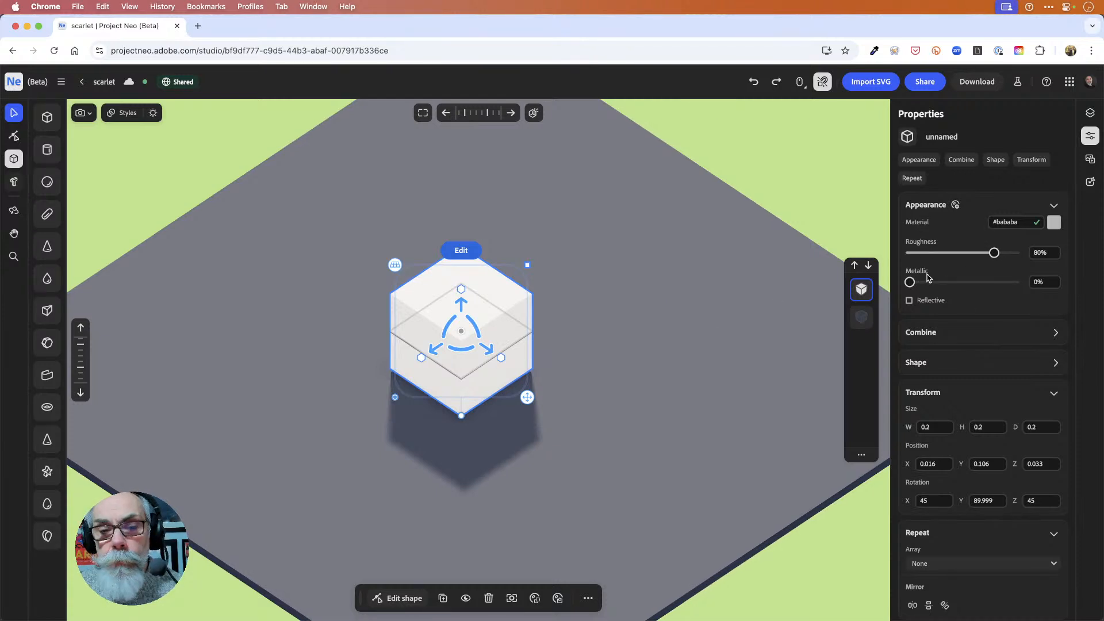
click(1053, 224)
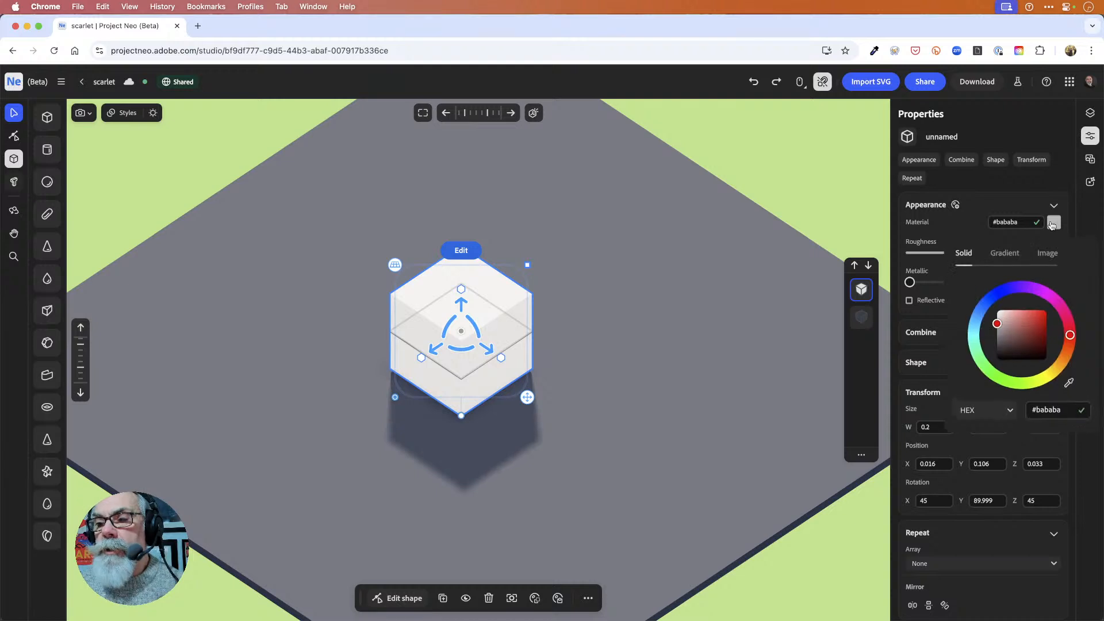
mouse_move(1061, 315)
mouse_down()
mouse_move(1051, 297)
mouse_move(1019, 326)
mouse_move(1052, 294)
mouse_move(1030, 312)
mouse_move(1055, 311)
mouse_up()
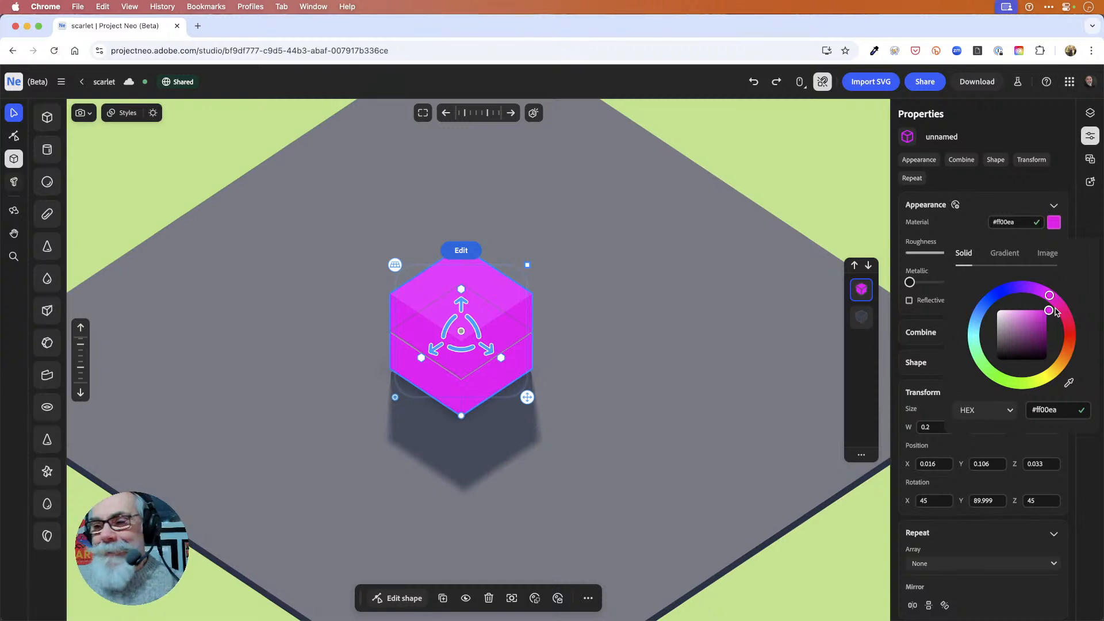
click(1089, 456)
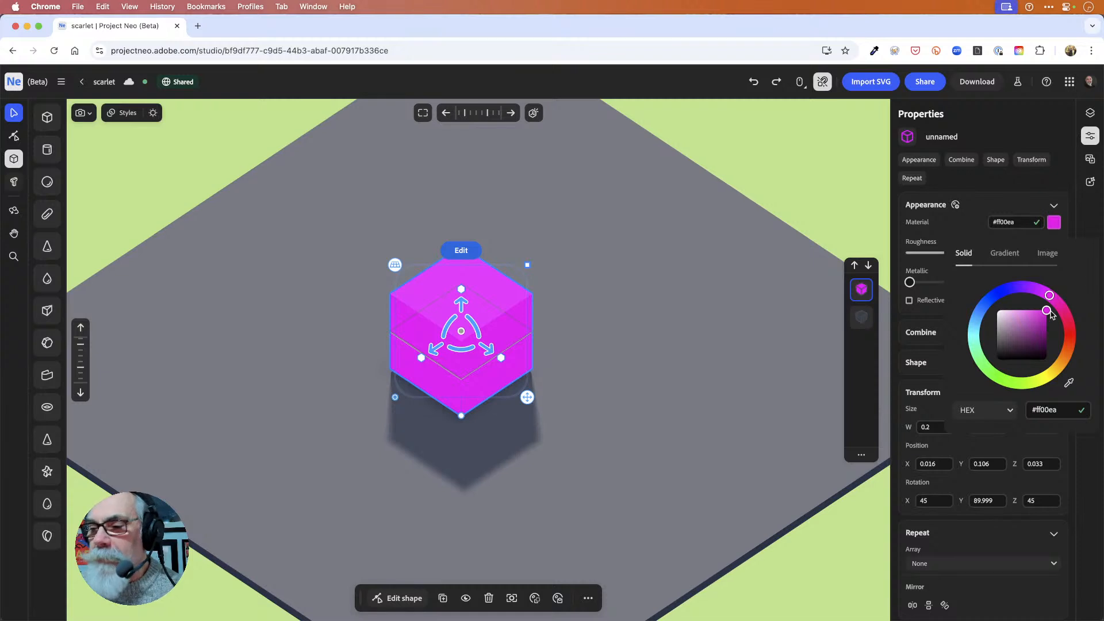
drag(1068, 343, 1067, 366)
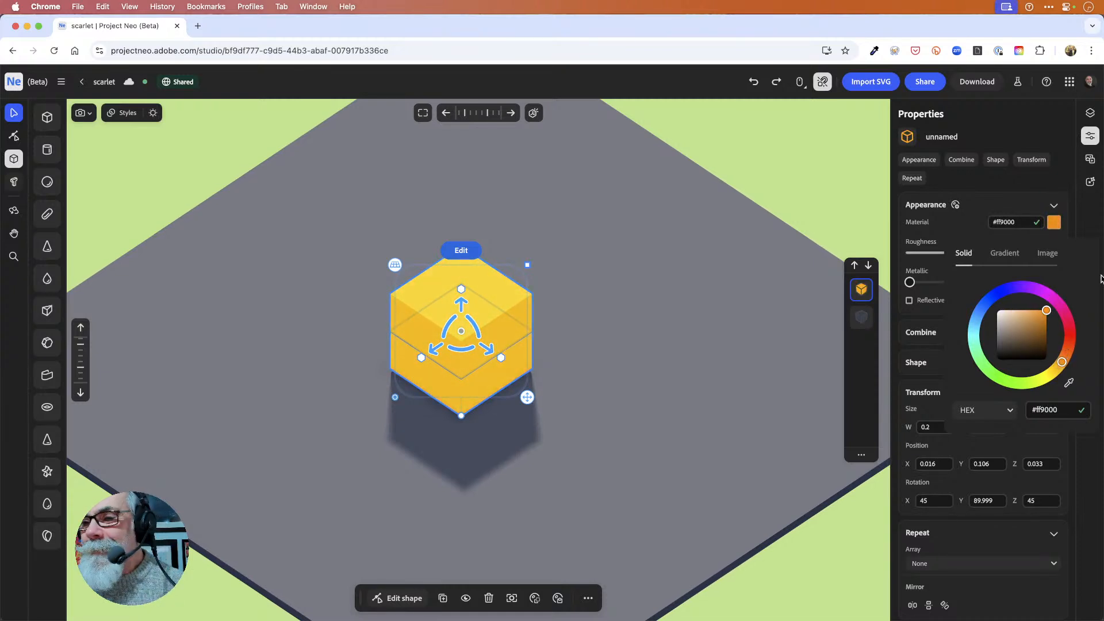
click(1086, 232)
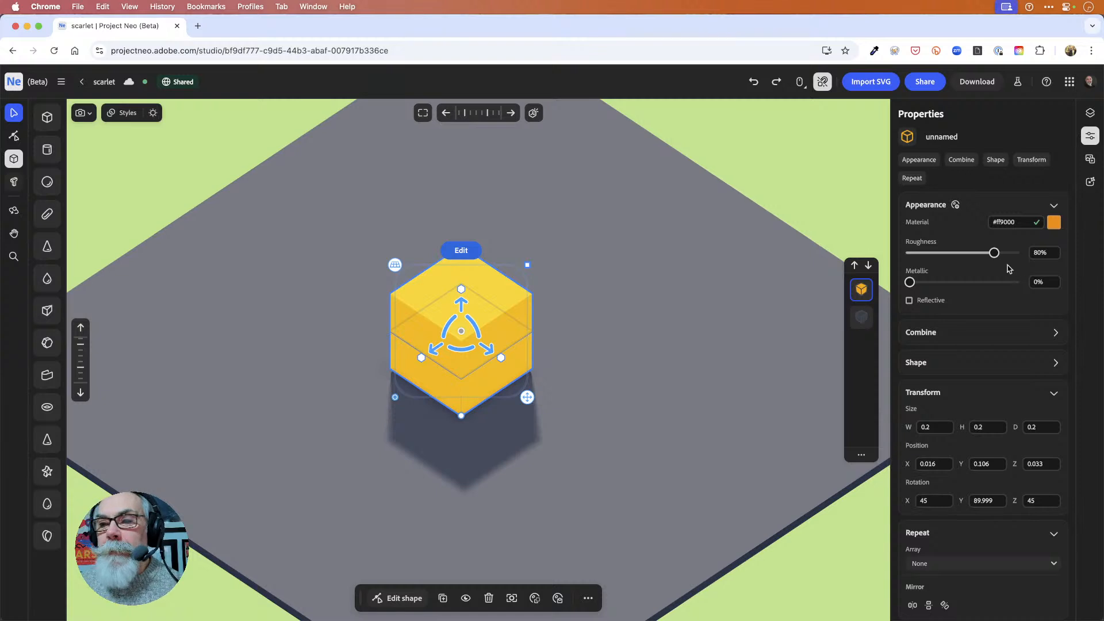
Step: Set the cube's roughness to about 59.3% and its metallic value to 100%
drag(994, 253, 948, 262)
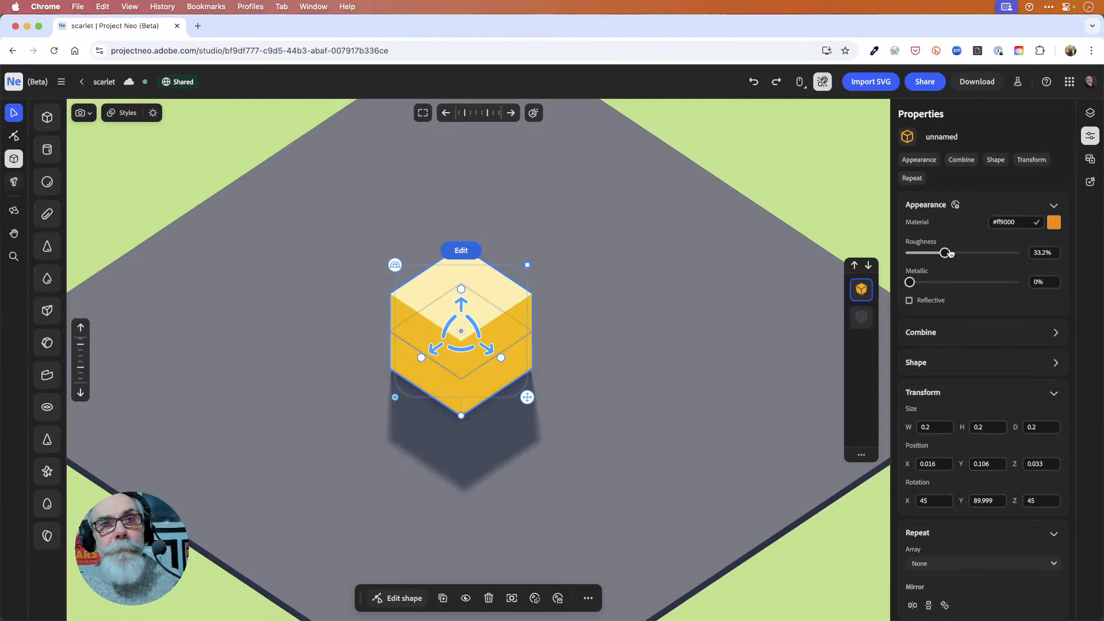
mouse_move(949, 253)
mouse_down()
mouse_move(997, 256)
mouse_move(963, 257)
mouse_move(974, 259)
mouse_up()
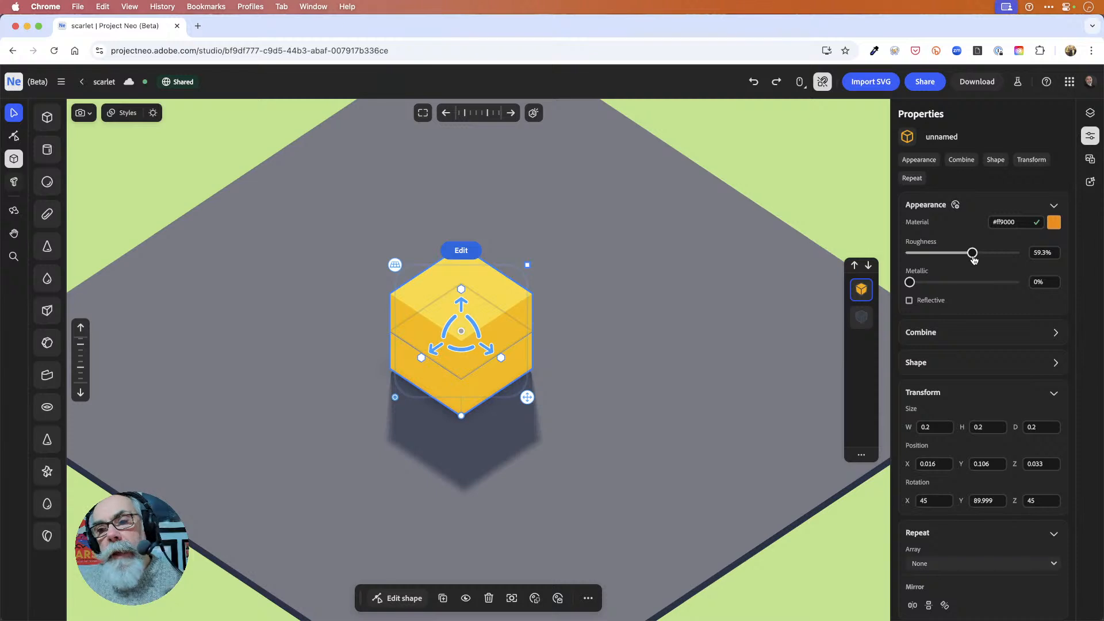
drag(909, 283, 1022, 288)
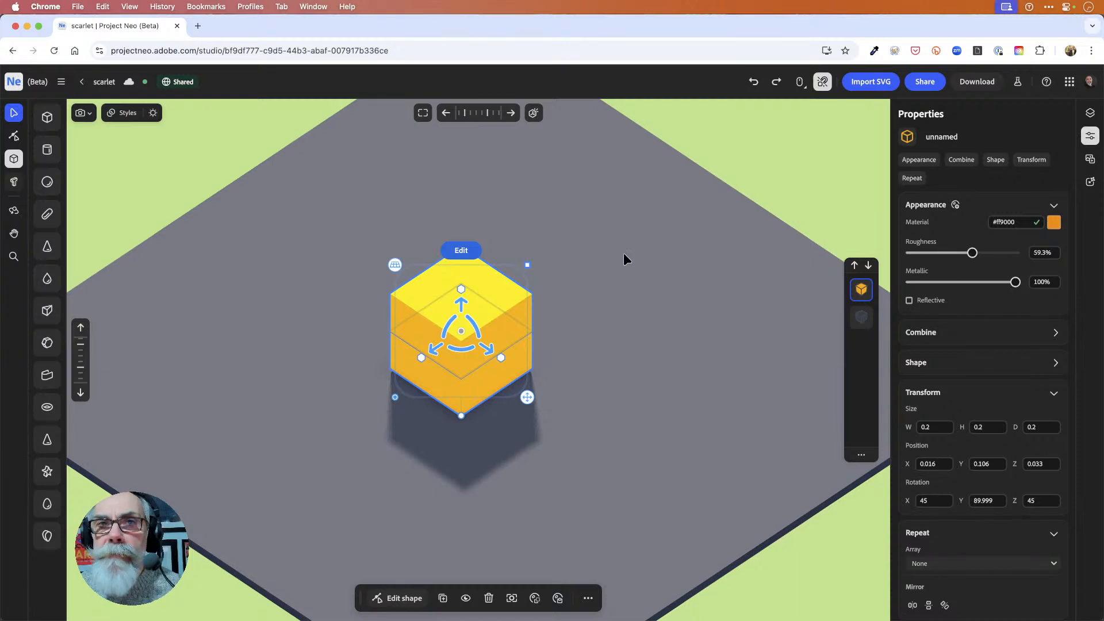
Step: Preview the scene in the Illustrative style and switch it back to Realistic
click(124, 113)
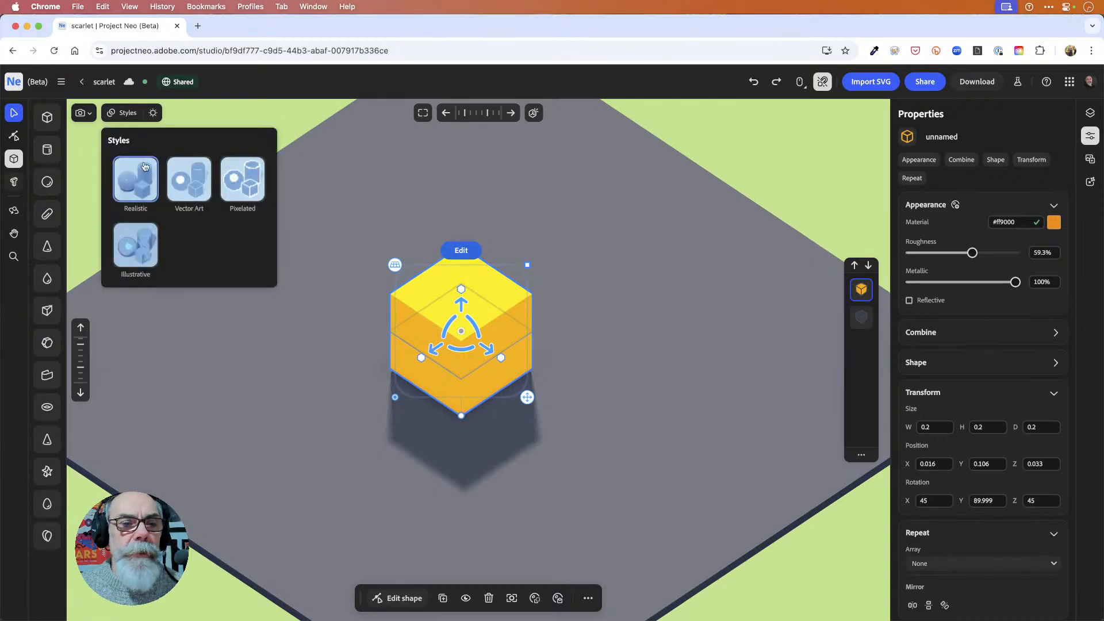
click(133, 246)
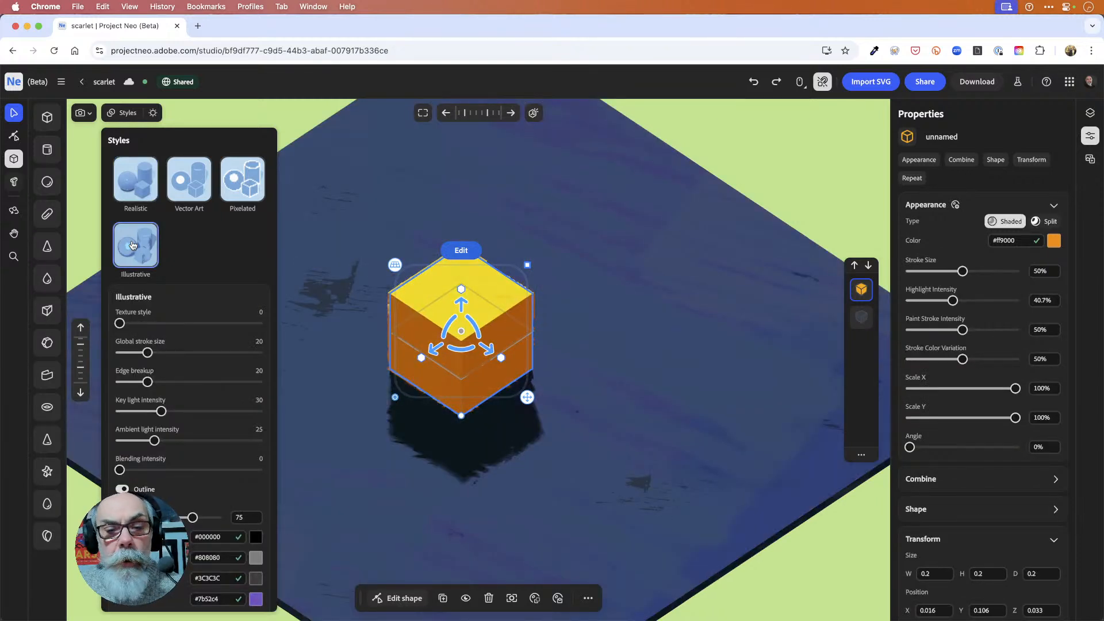
click(131, 164)
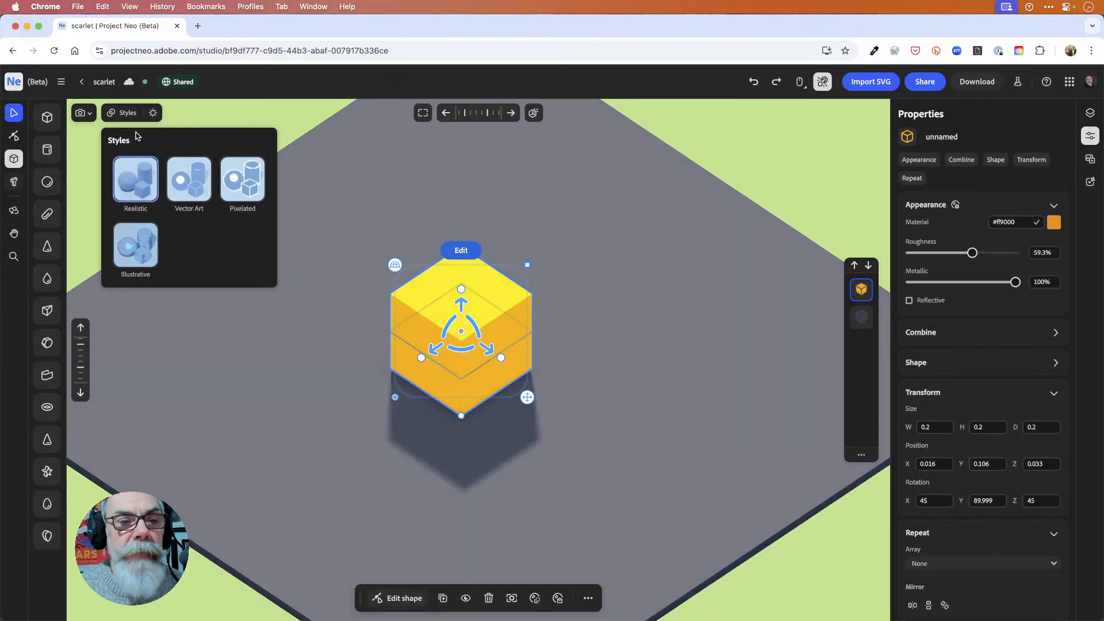
click(142, 115)
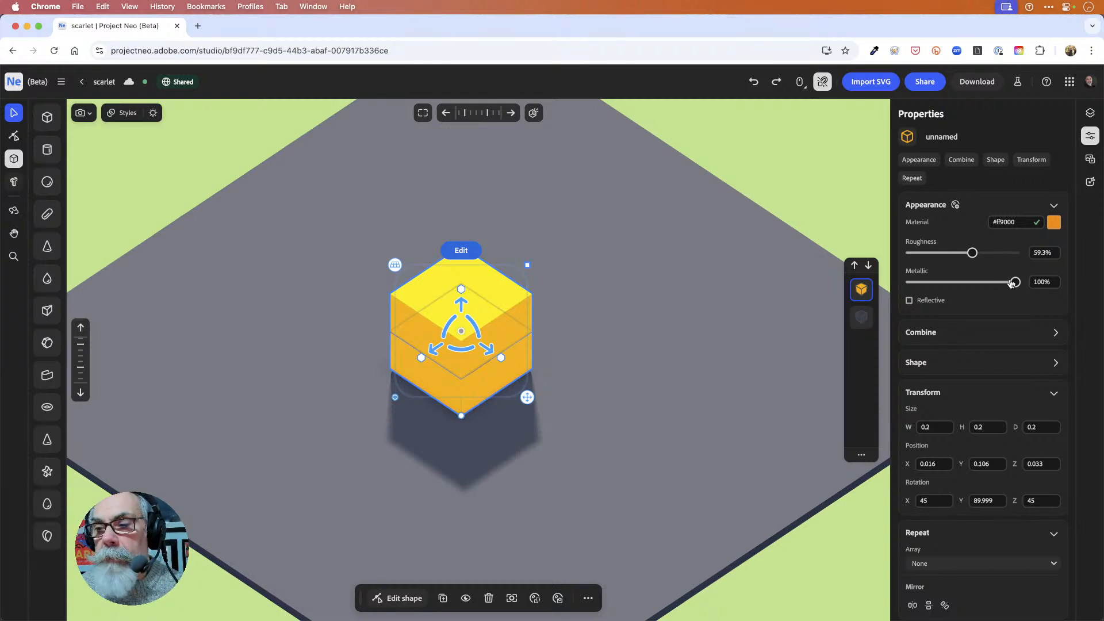
Step: Lower the cube's metallic value to about 17.6%
drag(1016, 284, 928, 290)
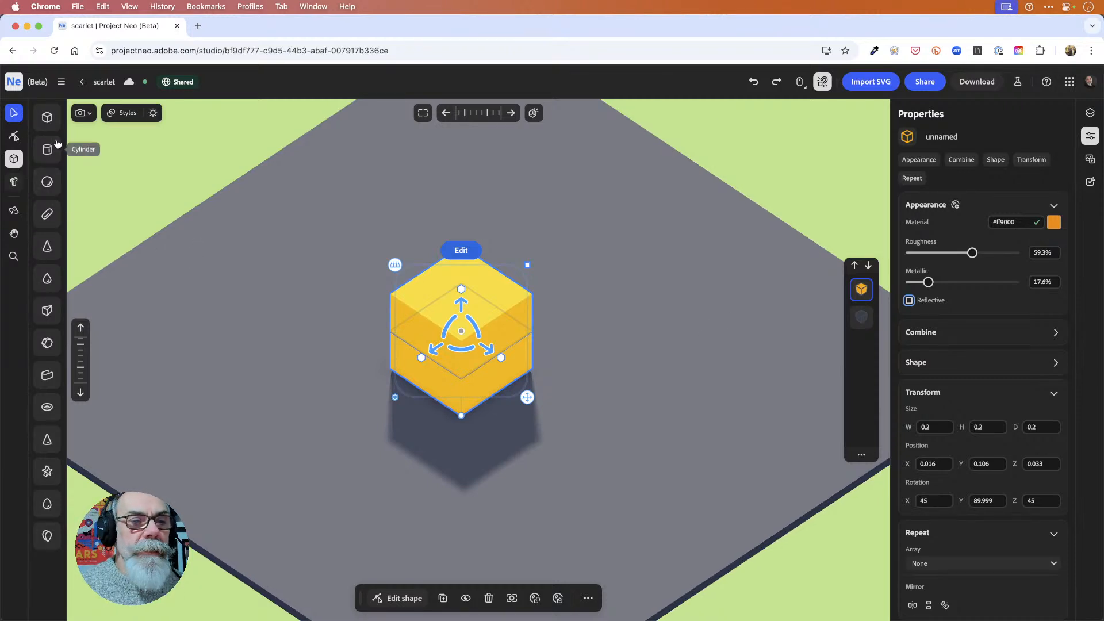
Step: Place a sphere about 0.16 in diameter on the slab beside the cube and select it
click(48, 183)
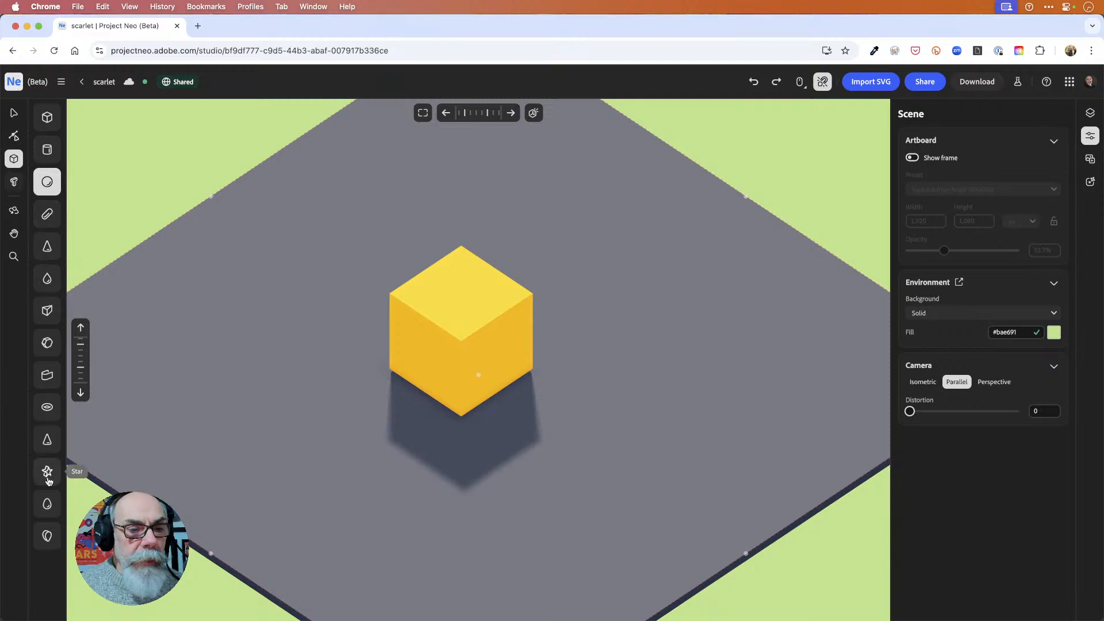
click(596, 341)
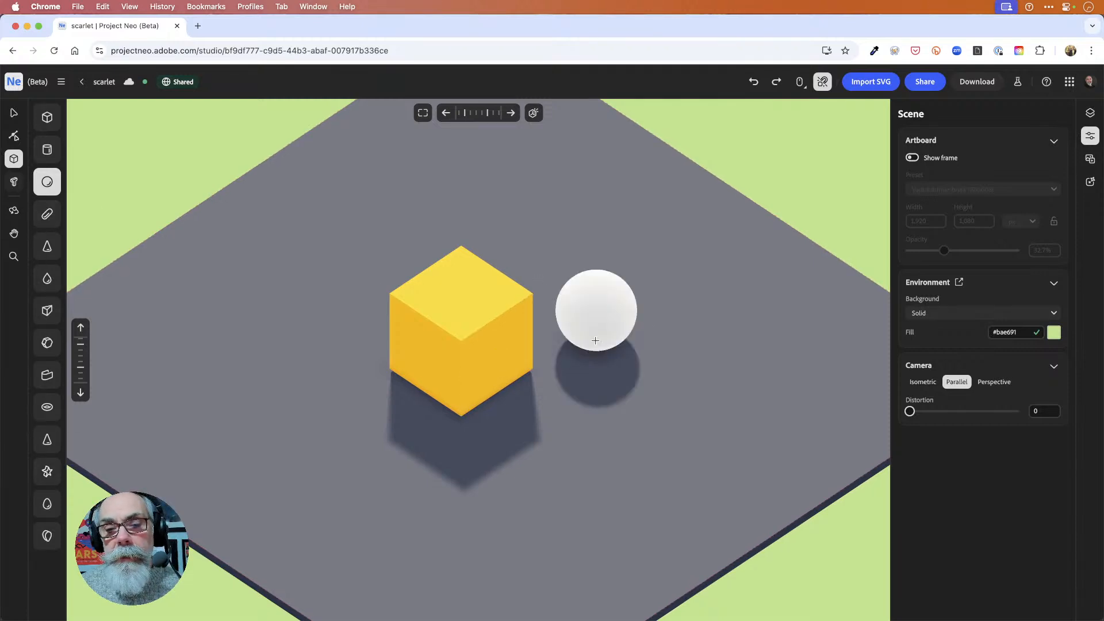
key(v)
click(616, 293)
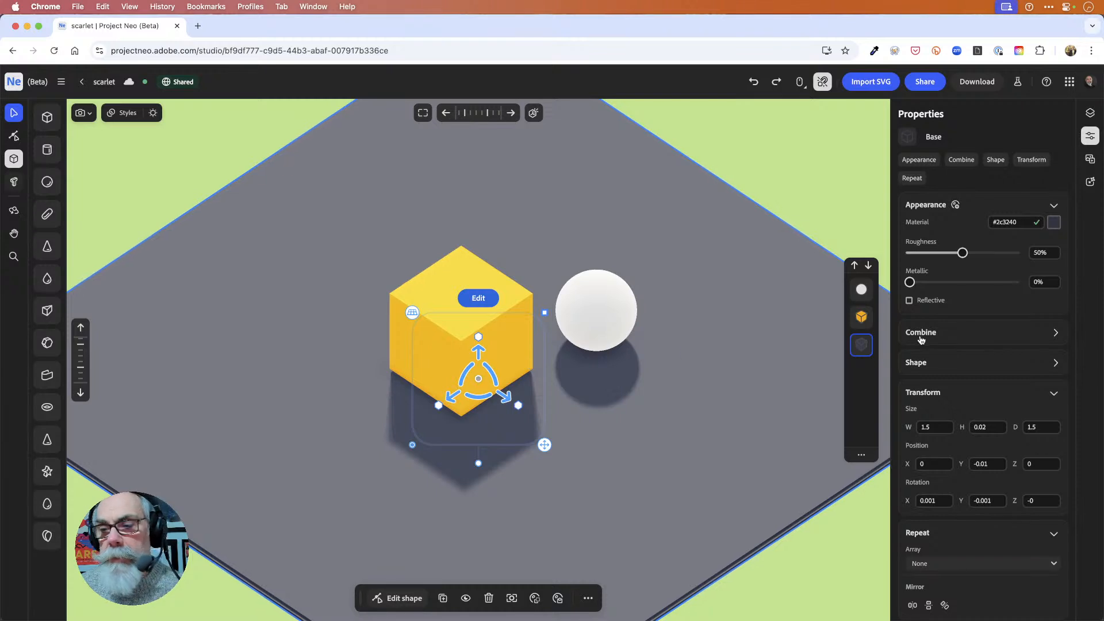
click(861, 289)
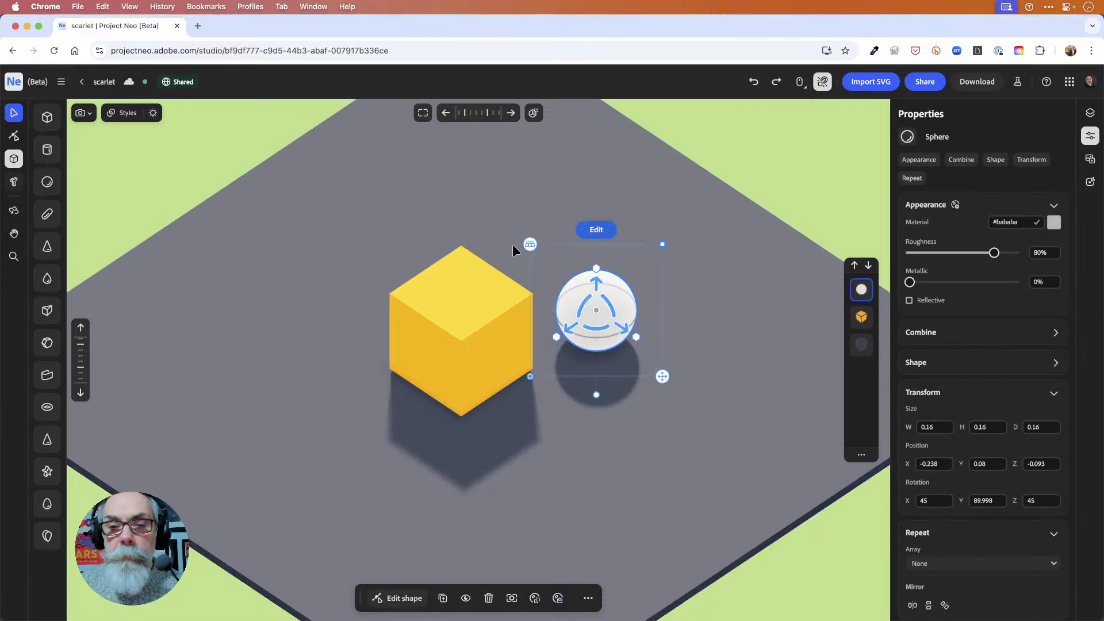
Step: Move the sphere against the cube's right-hand face, at about X -0.079, Y 0.091, Z -0.15
drag(530, 244, 578, 236)
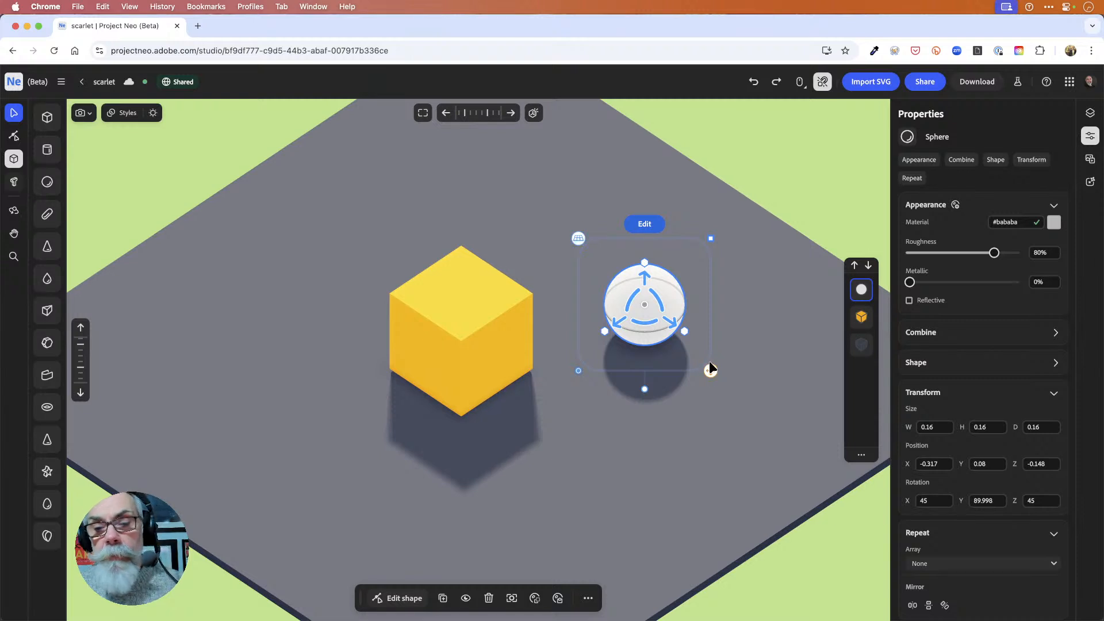
mouse_move(710, 373)
mouse_down()
mouse_move(666, 390)
mouse_move(698, 394)
mouse_move(678, 360)
mouse_move(702, 409)
mouse_move(677, 358)
mouse_move(712, 366)
mouse_up()
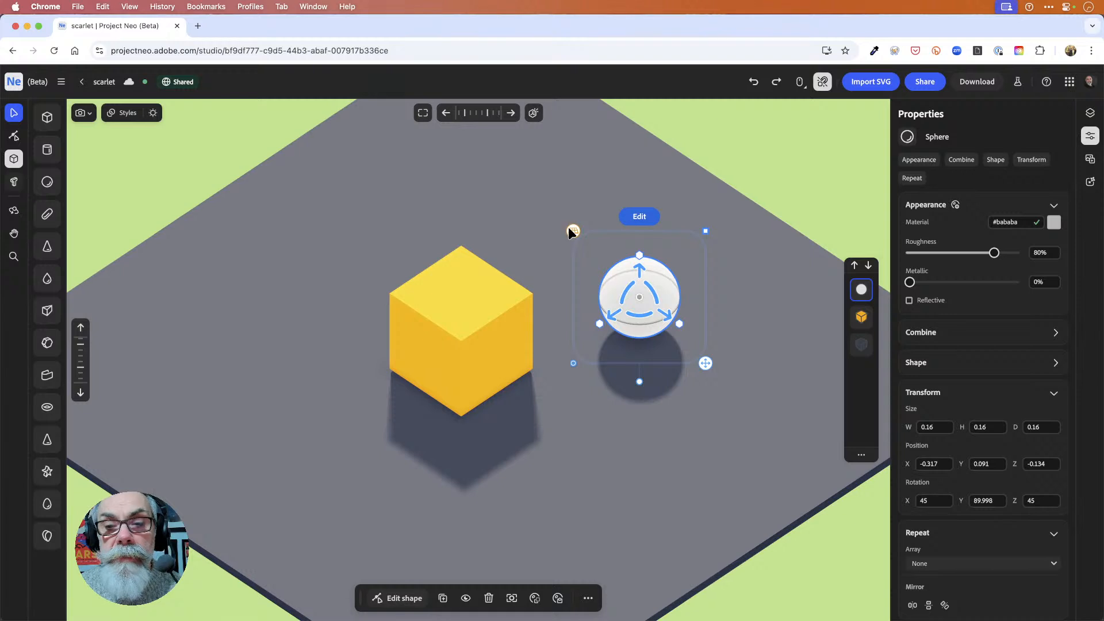
drag(569, 228, 492, 289)
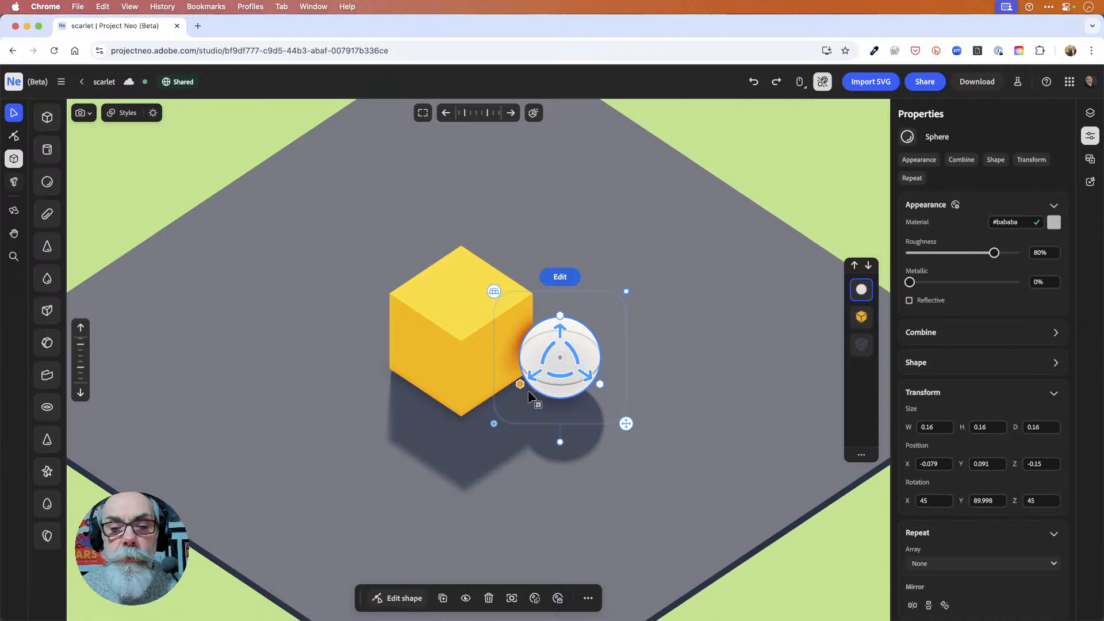
Step: Preview the cube as reflective at about 99.6% metallic, turn reflection off again and set its metallic value to about 31.5%
scroll(528, 392, up, 5)
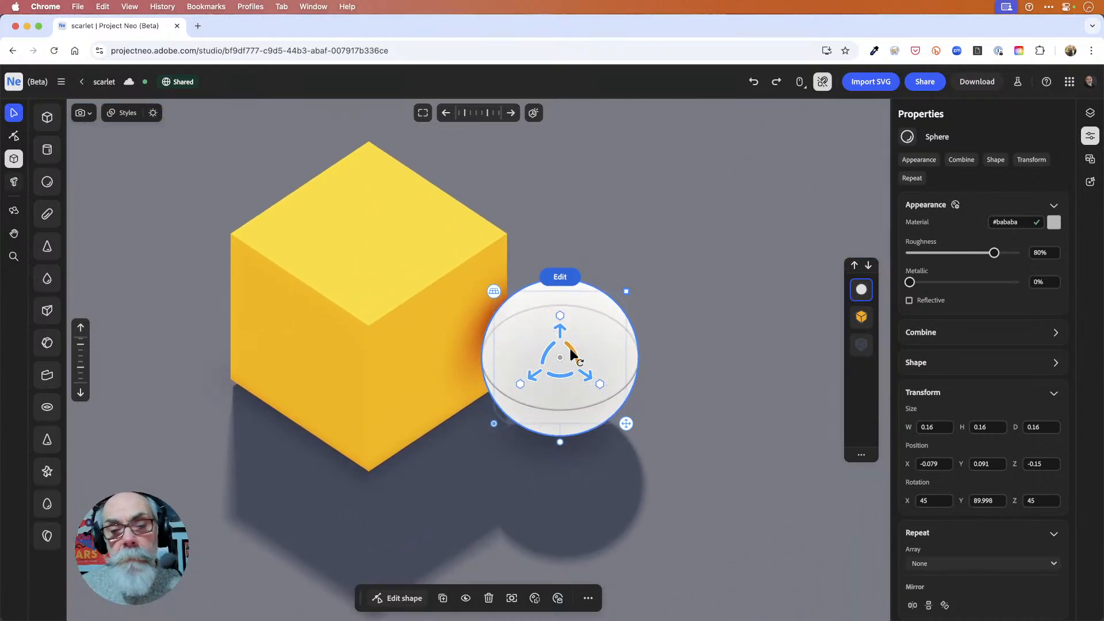
click(428, 250)
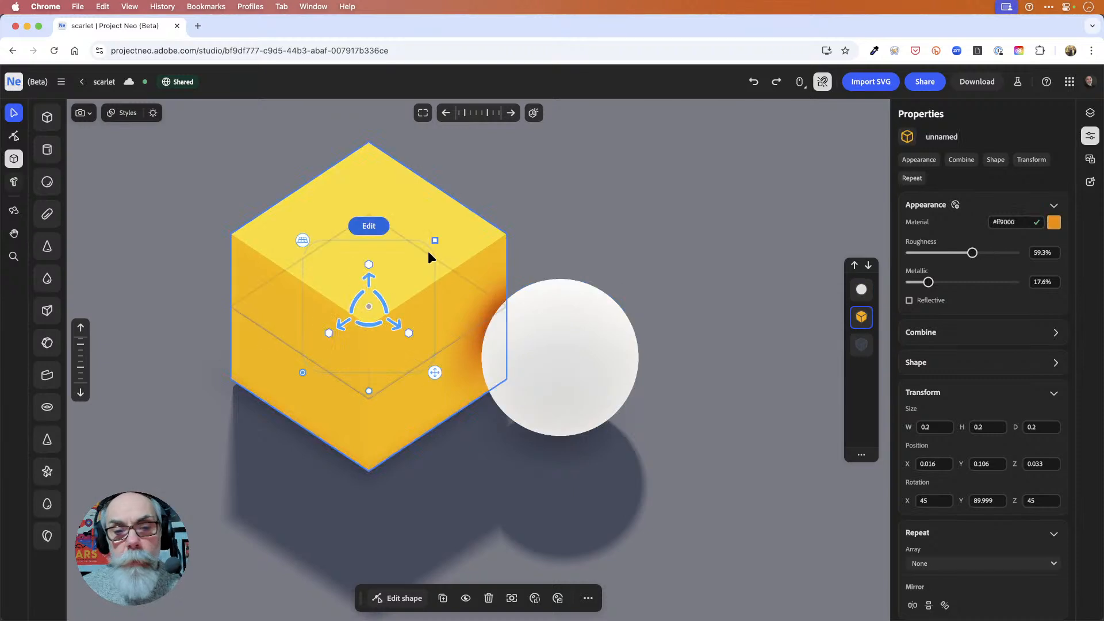
drag(923, 285, 1015, 286)
click(909, 301)
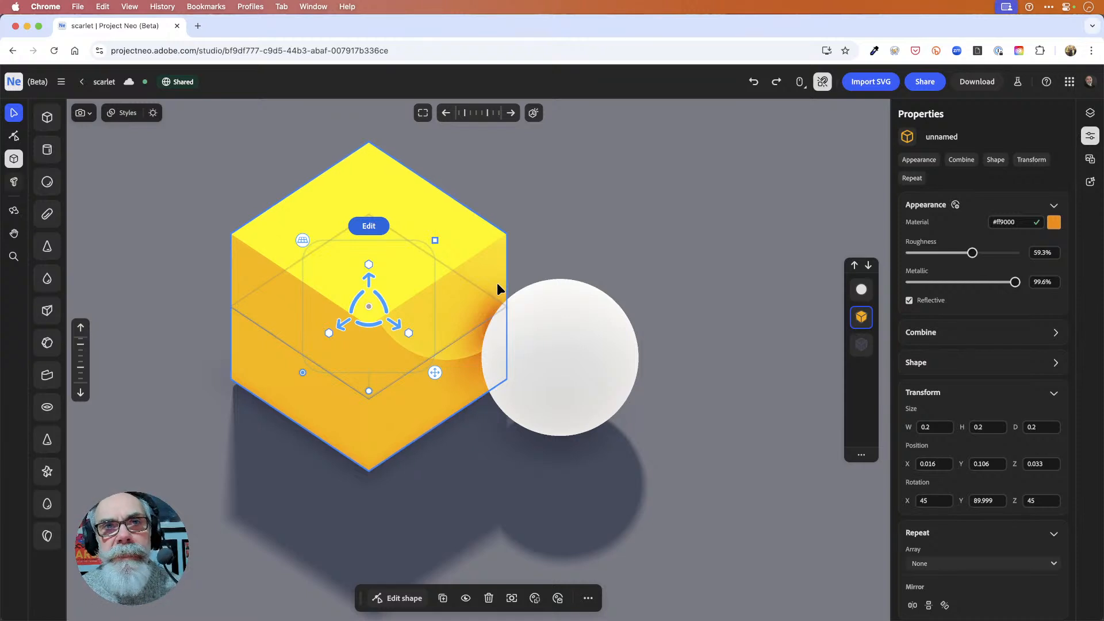
click(910, 301)
drag(1016, 283, 943, 283)
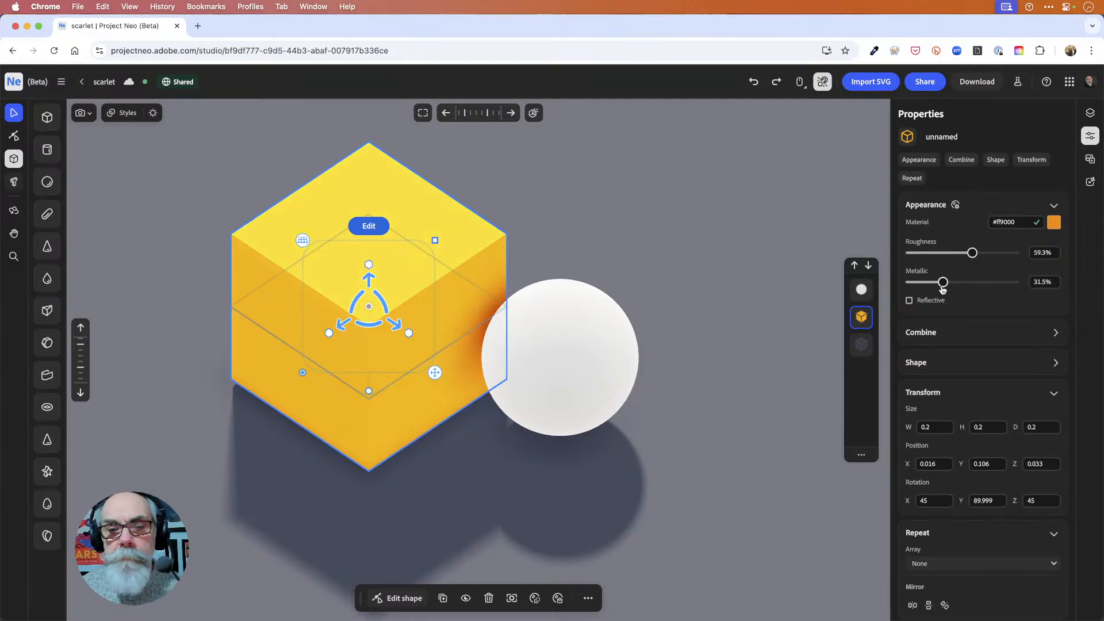
Step: Raise the sphere off the slab and move it near the cube's upper corner, at about X -0.156, Y 0.193, Z -0.126
click(585, 319)
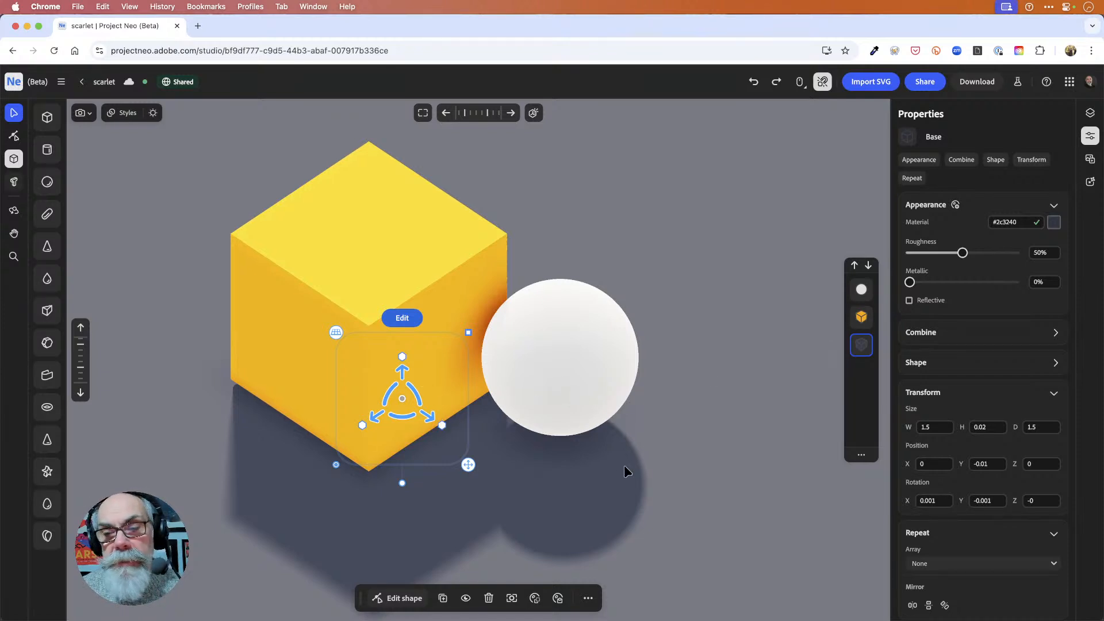
click(861, 290)
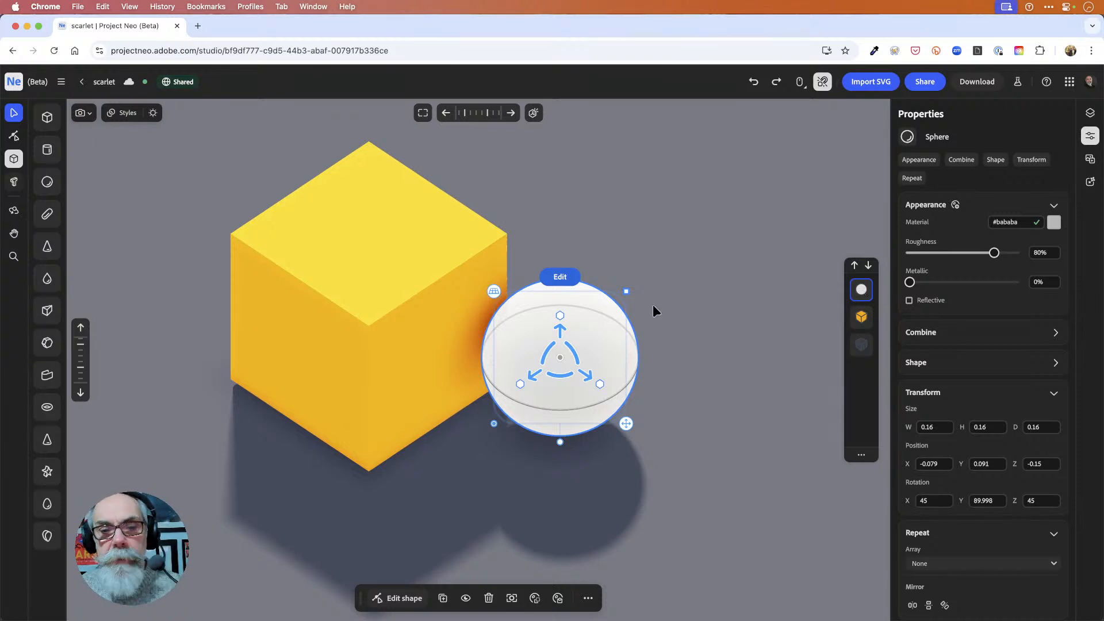
drag(583, 364, 693, 437)
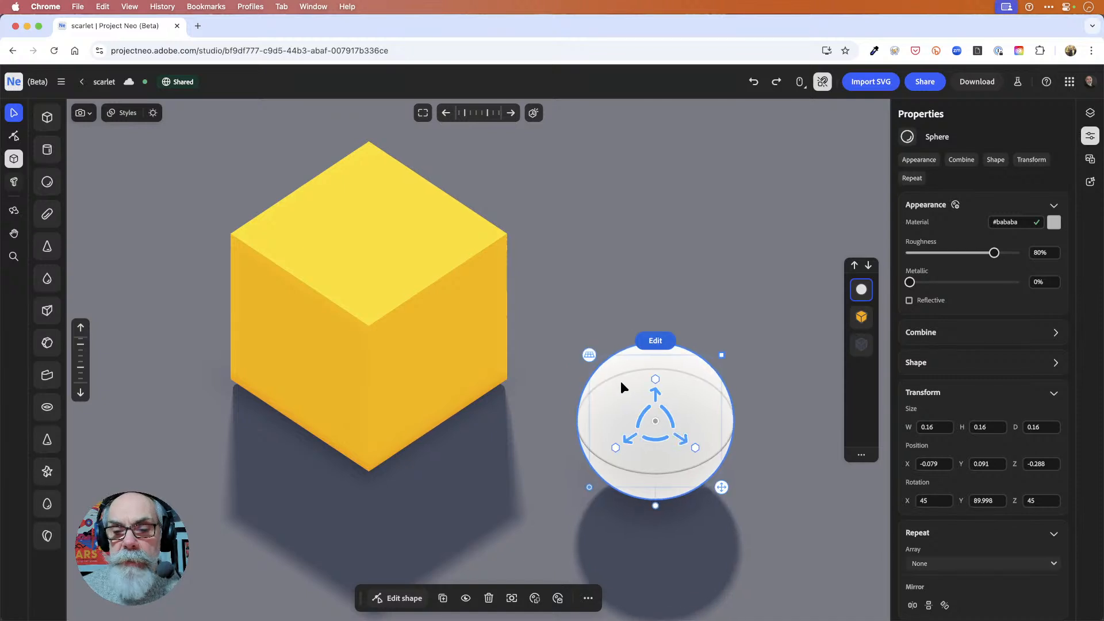
drag(592, 354, 690, 332)
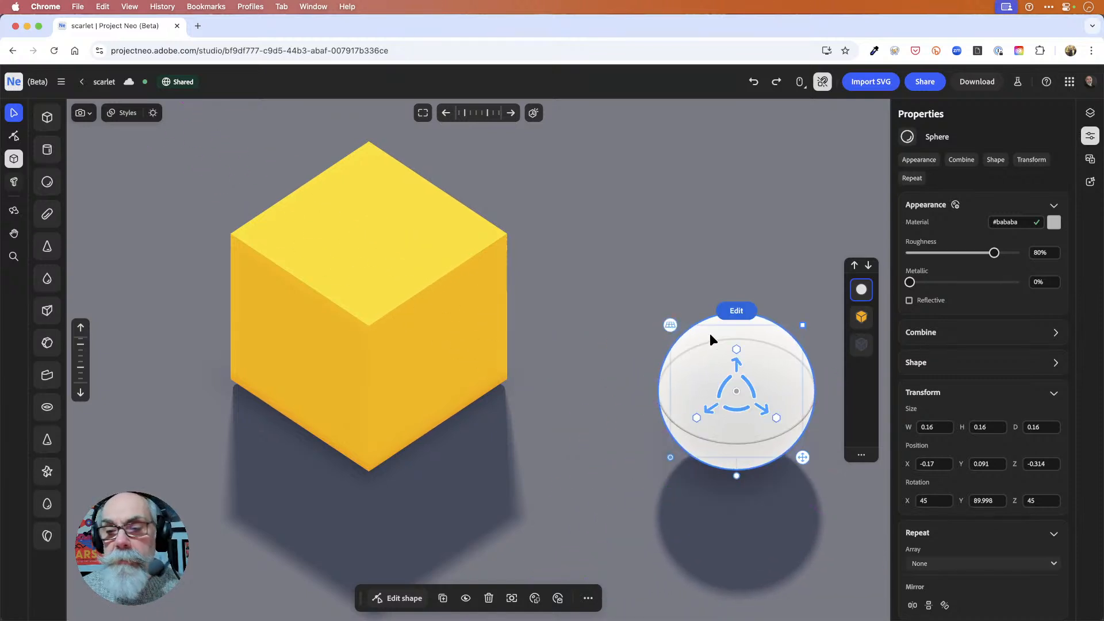
drag(735, 362, 735, 288)
drag(671, 250, 532, 168)
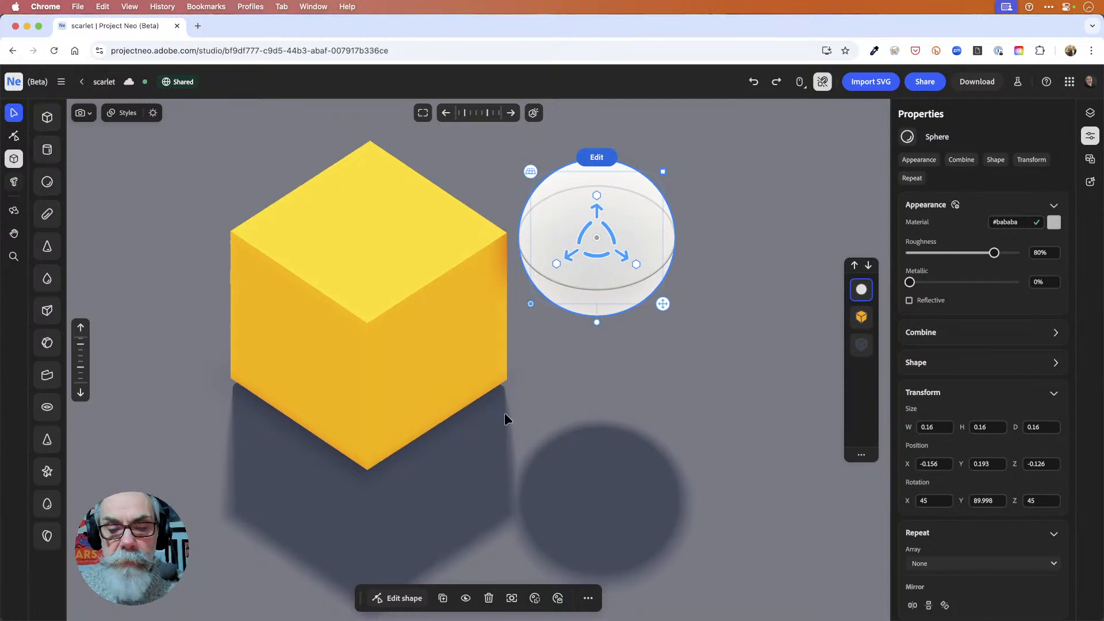
Step: Slide the sphere parallel to the ground plane slightly closer to the cube, to about X -0.153, Z -0.117
alt+drag(508, 415, 487, 397)
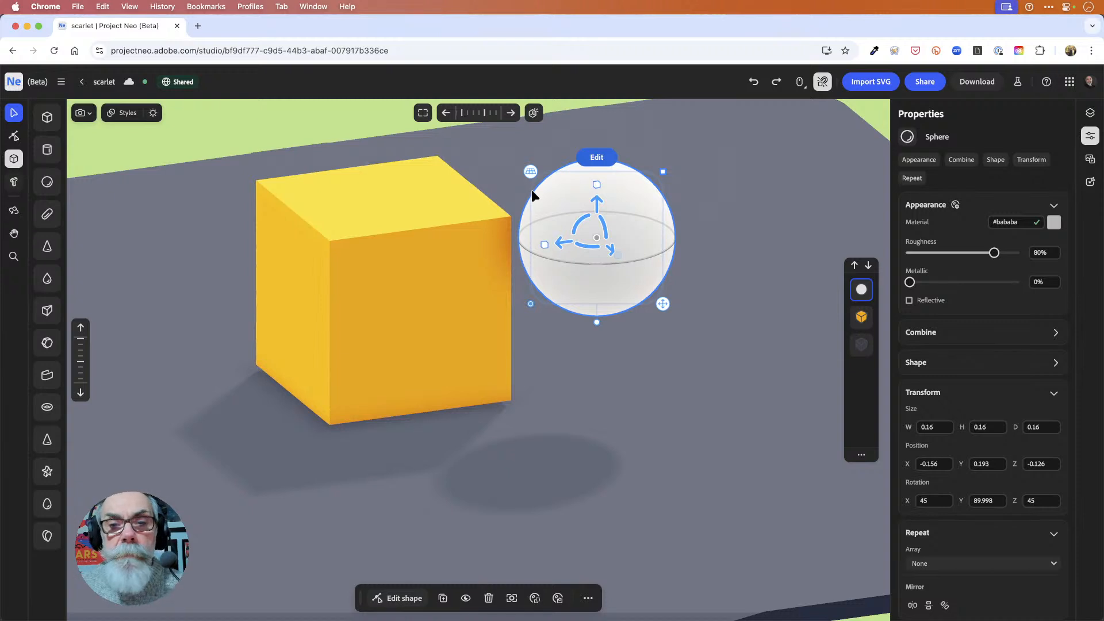
click(529, 171)
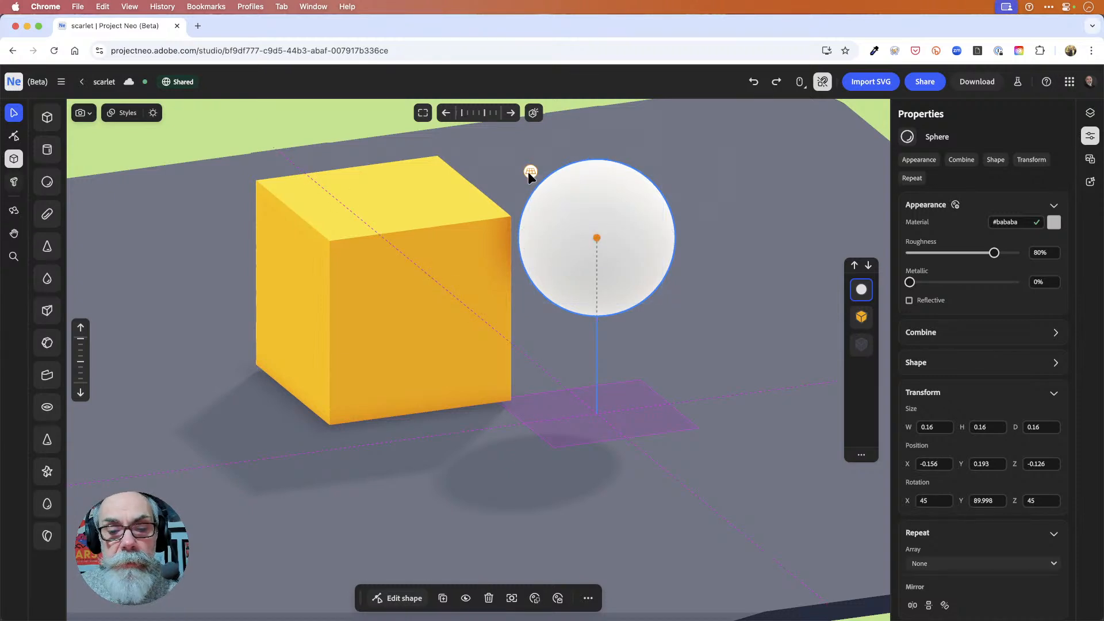
drag(528, 171, 523, 170)
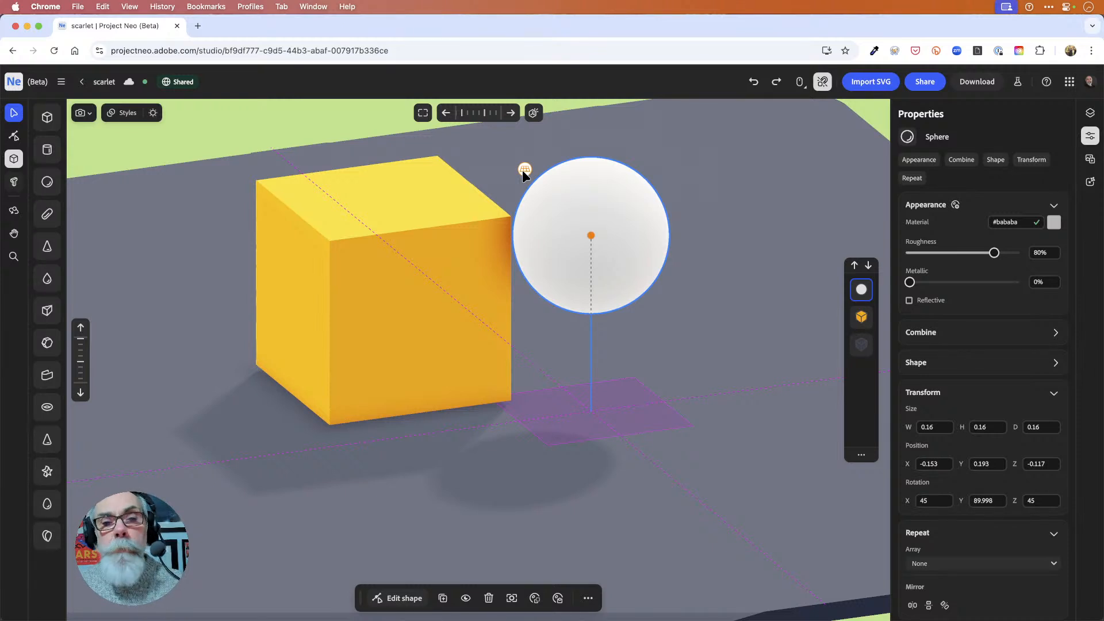
drag(522, 170, 522, 170)
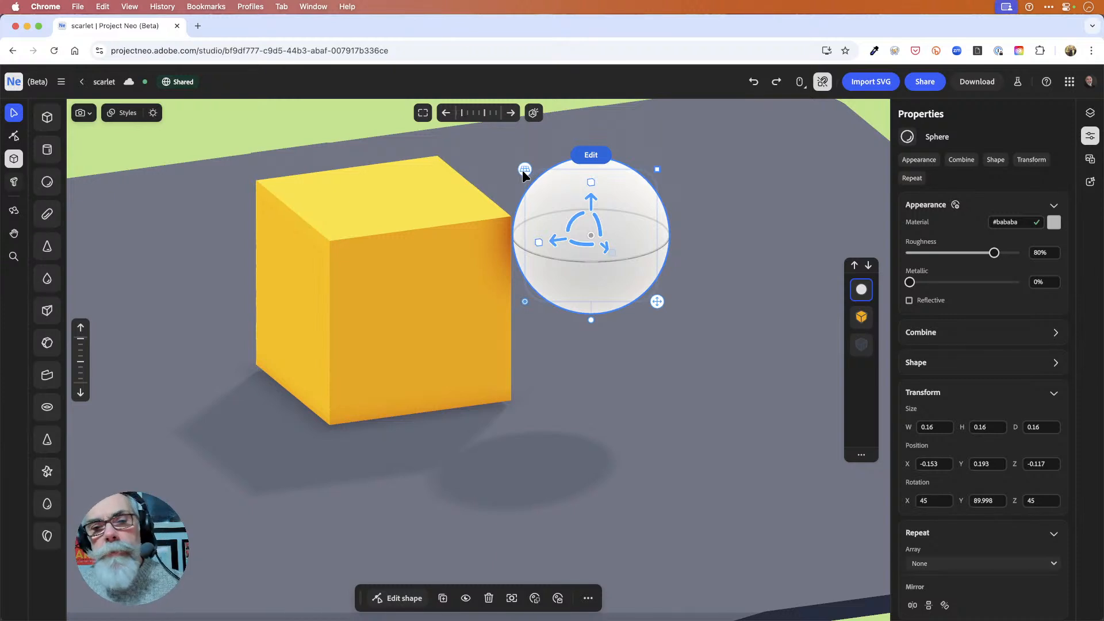
Step: Examine the raised sphere's position relative to the cube and slab from several viewing angles
right_drag(243, 351, 307, 383)
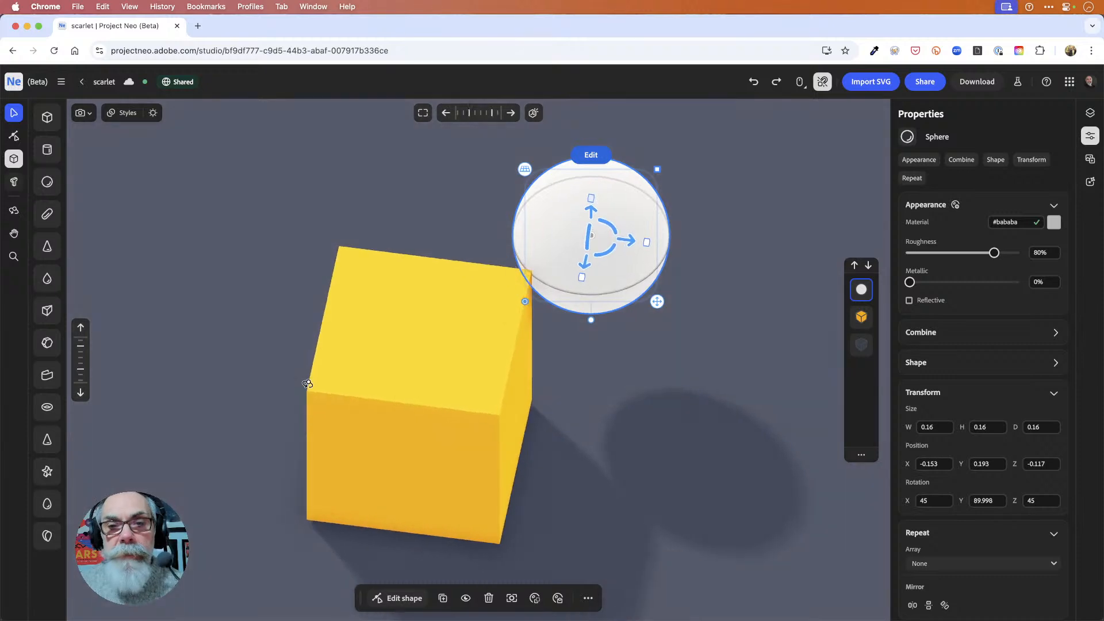
scroll(308, 403, down, 5)
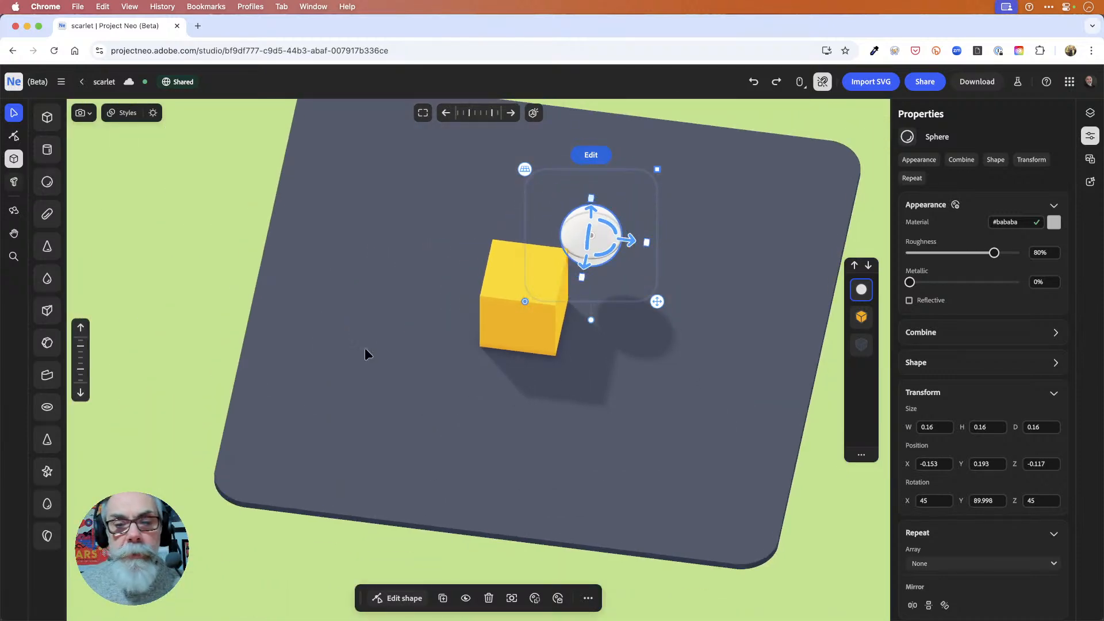
click(632, 428)
mouse_move(631, 429)
mouse_down()
mouse_move(615, 404)
mouse_move(625, 438)
mouse_up()
key(super+z)
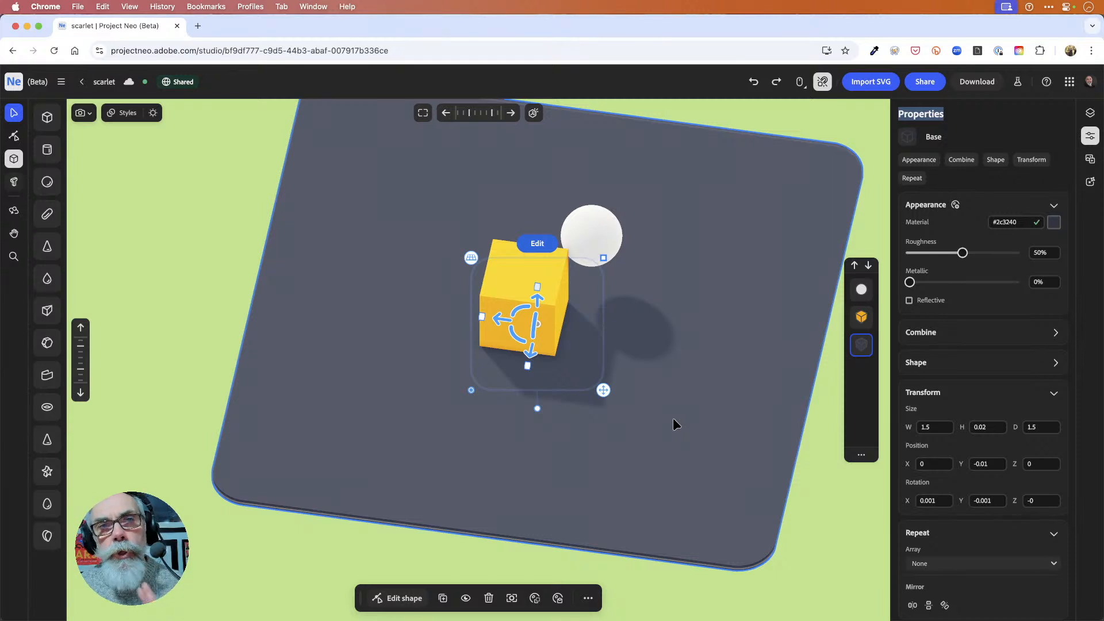
right_drag(669, 439, 650, 420)
middle_drag(693, 392, 627, 432)
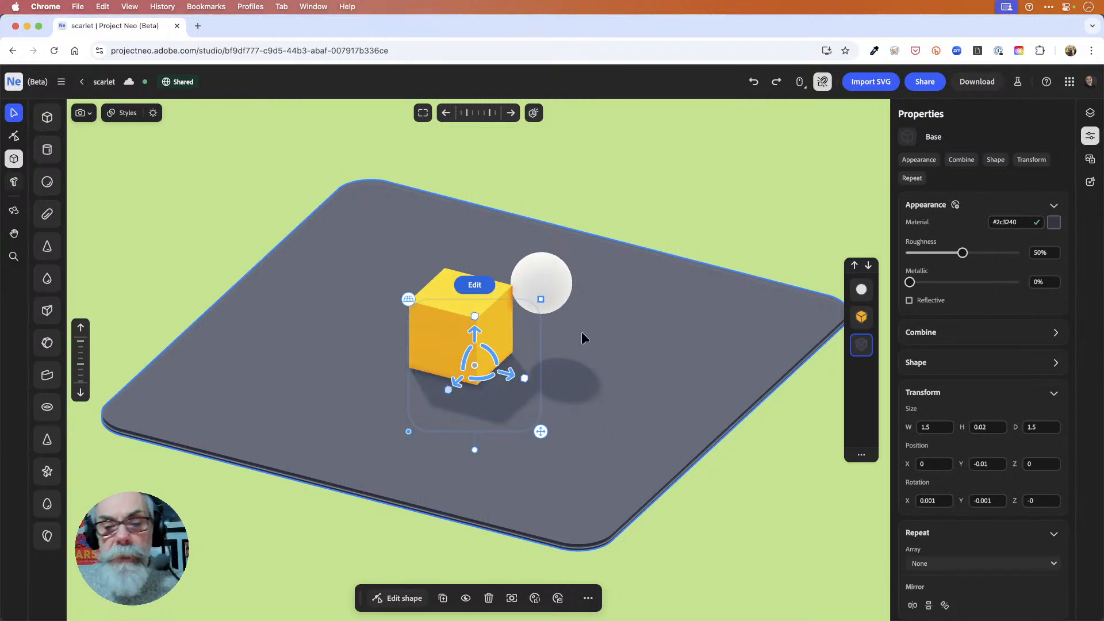
click(782, 488)
drag(649, 359, 622, 369)
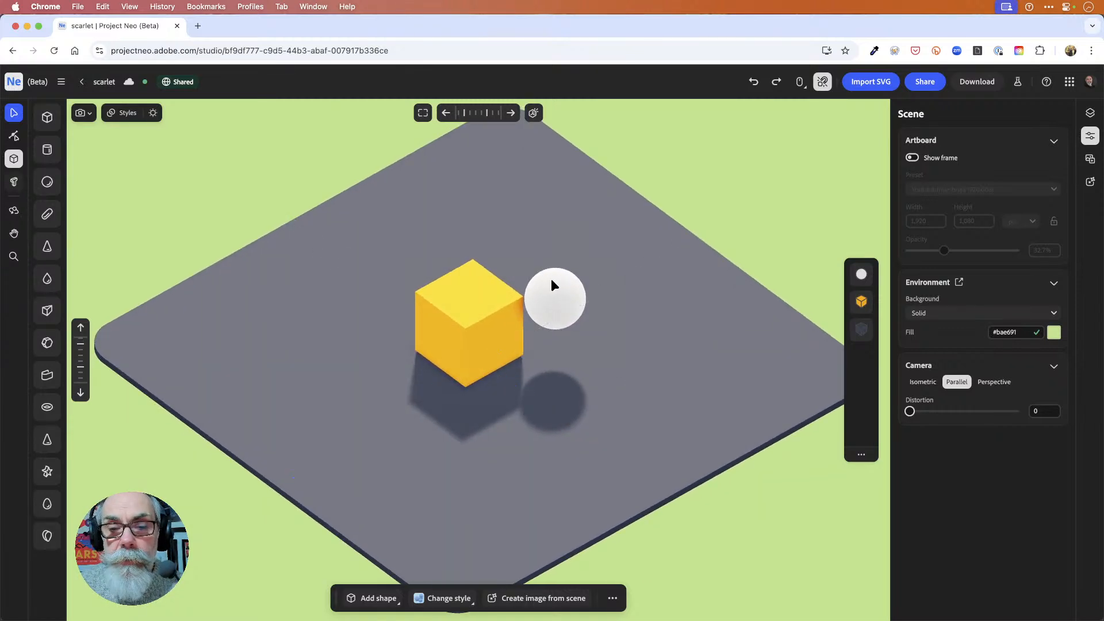
Step: Try placing the base slab above the sphere and cube in the layer order, and return it below them
click(542, 266)
click(861, 289)
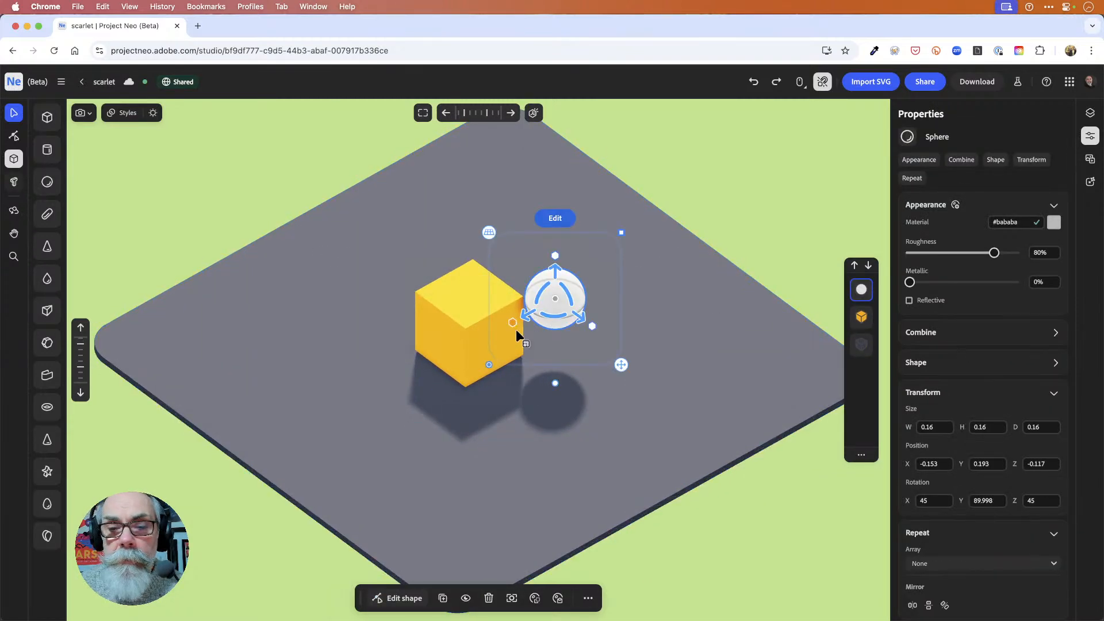
click(861, 344)
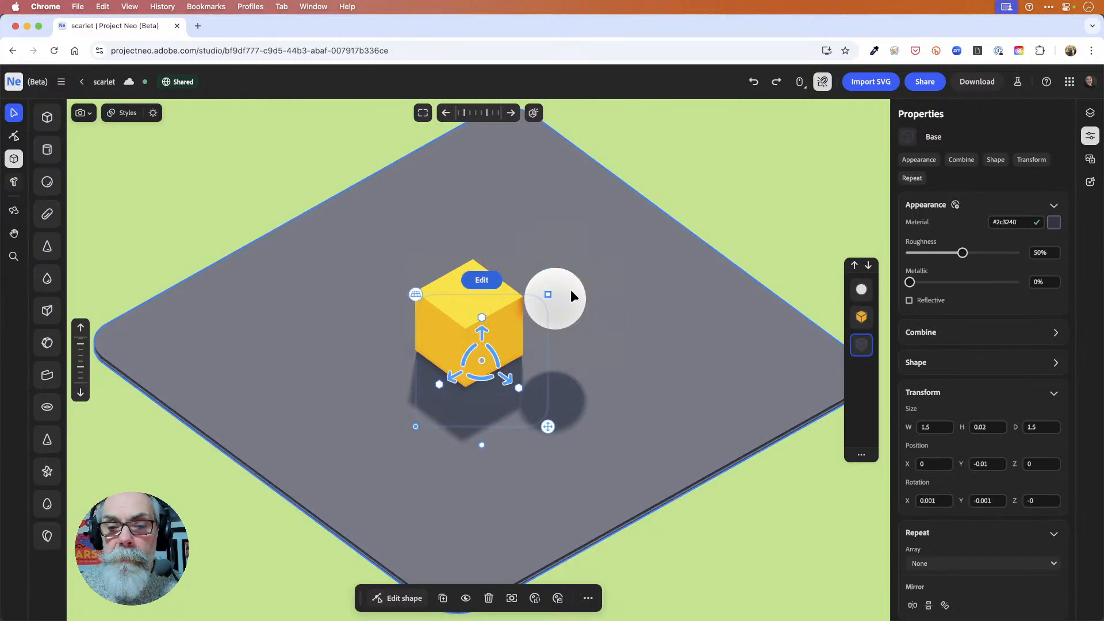
click(854, 266)
click(855, 265)
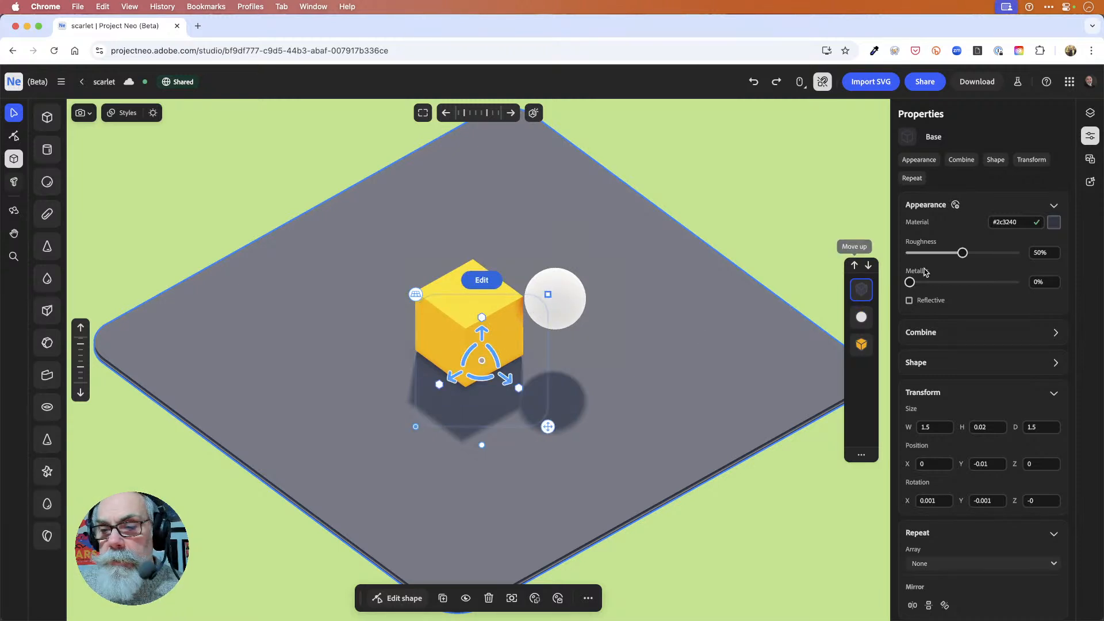
click(862, 315)
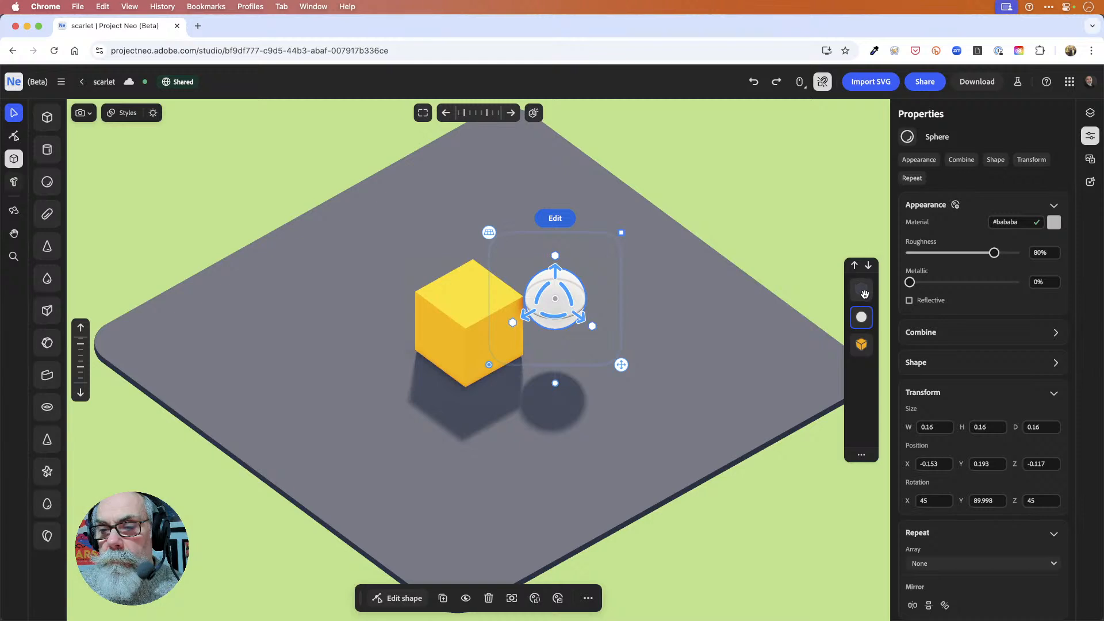
drag(860, 289, 863, 345)
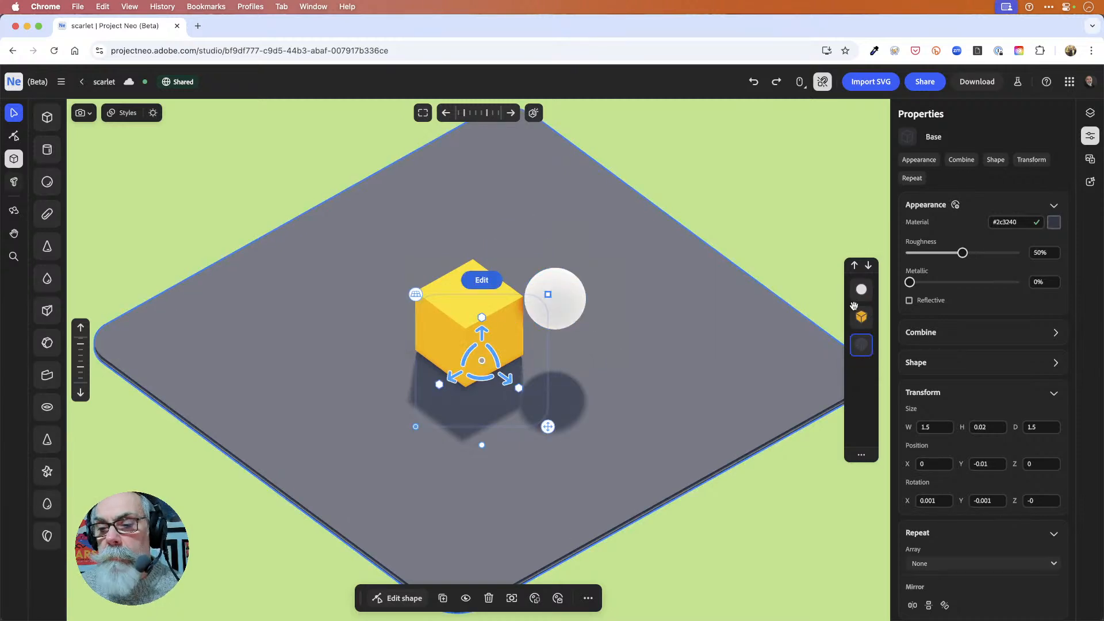
Step: Move the sphere away from the cube to about X -0.26, Z -0.176 and color it red, #c41d28
click(862, 289)
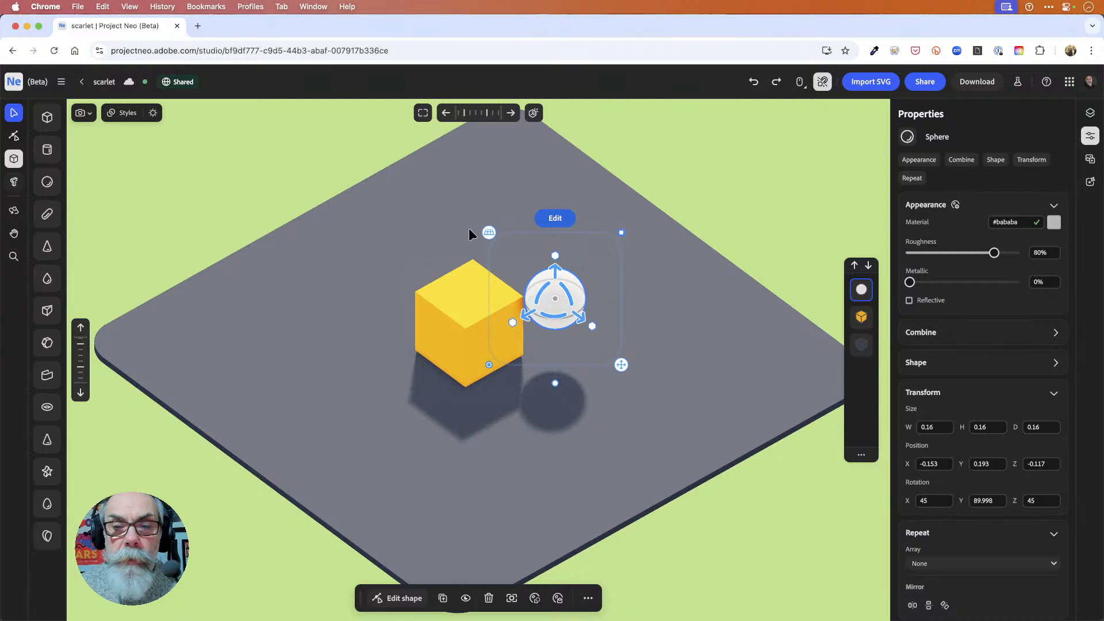
drag(488, 231, 533, 226)
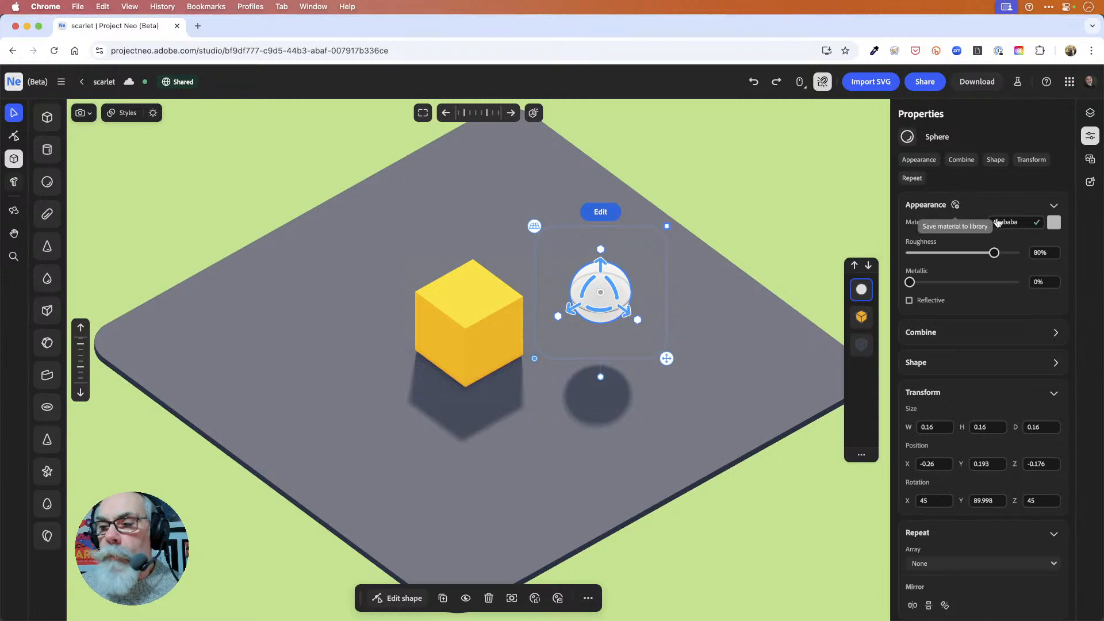
click(1055, 223)
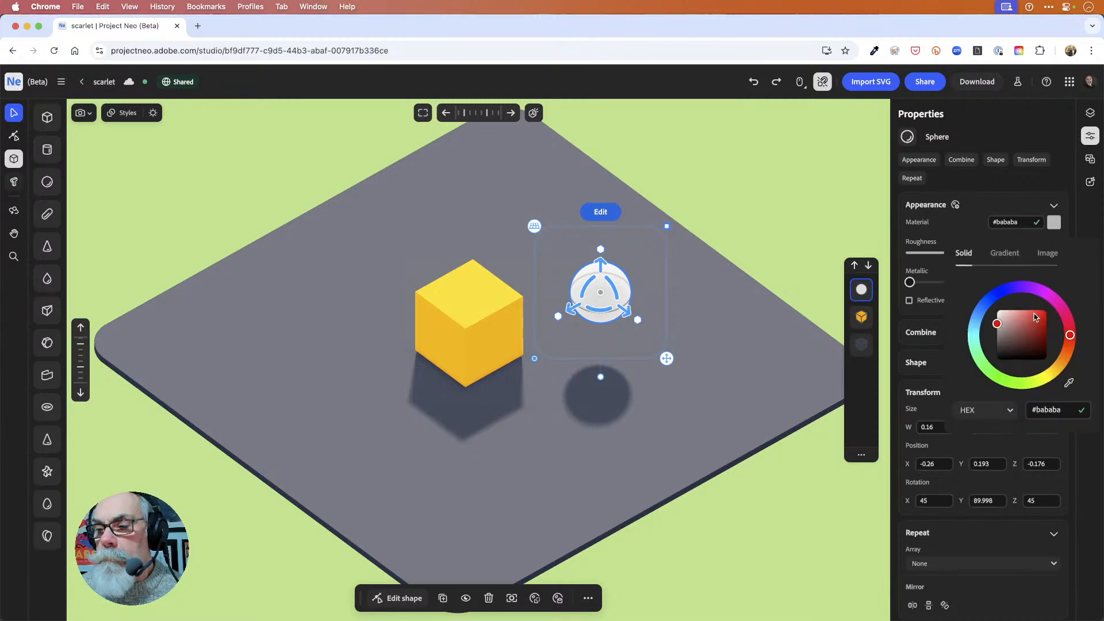
mouse_move(1034, 327)
mouse_down()
mouse_move(1066, 366)
mouse_move(1072, 335)
mouse_up()
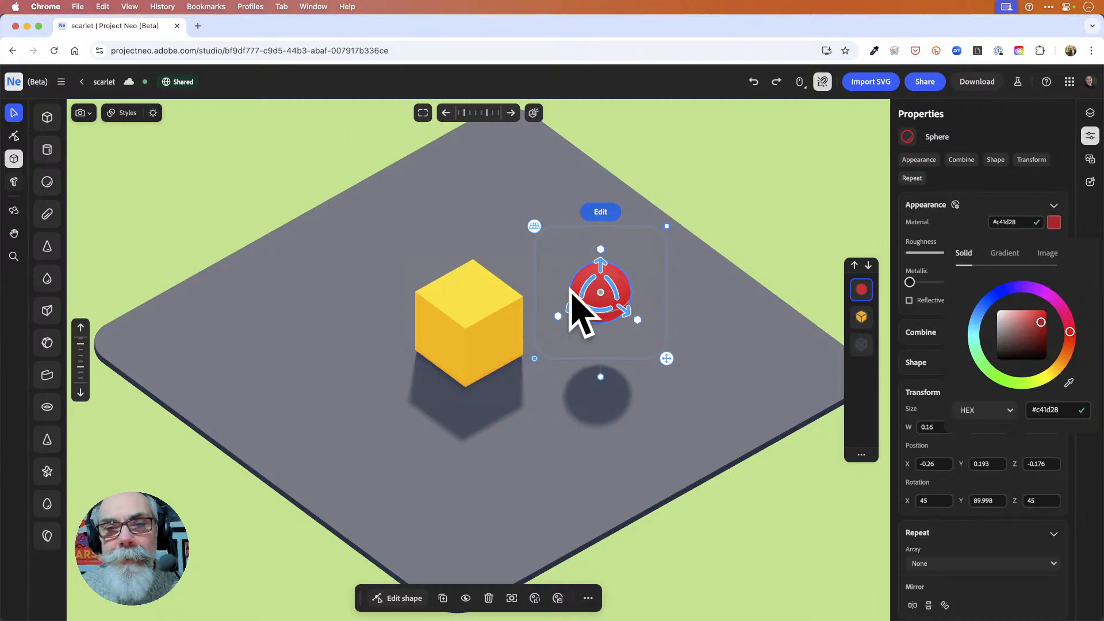
click(100, 82)
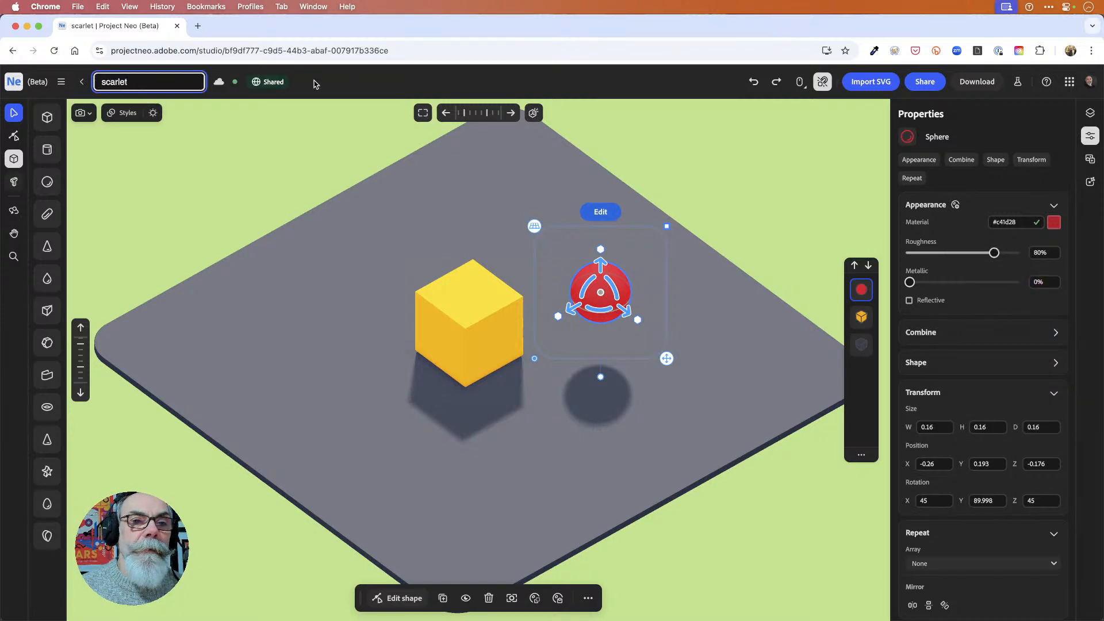
click(377, 86)
mouse_move(183, 82)
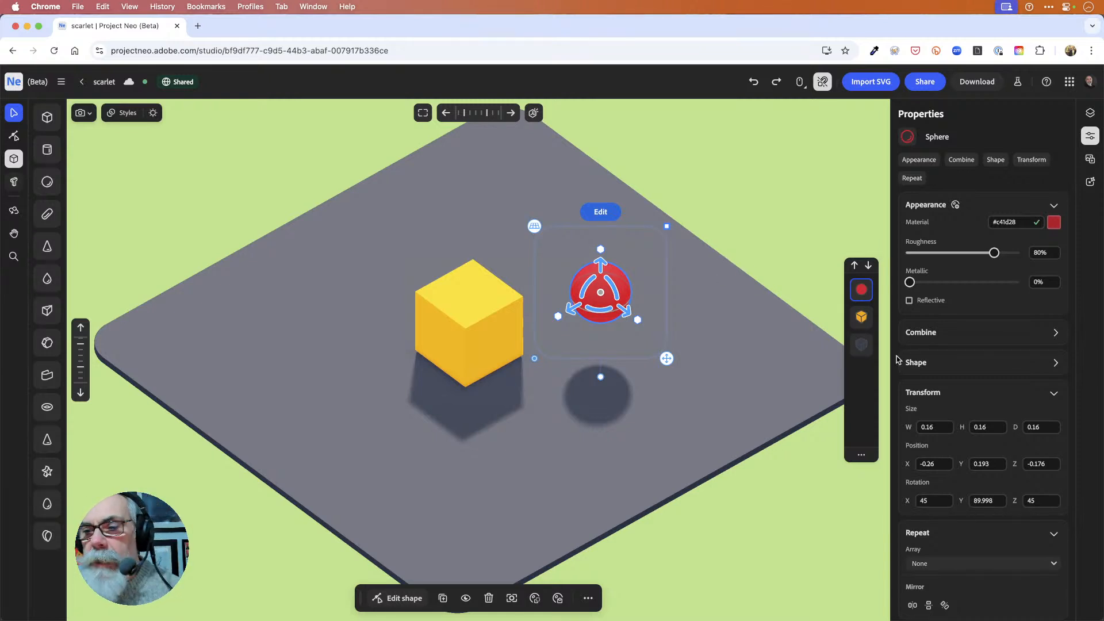
Step: Show the sphere's Combine options and move it to overlap the cube's upper part, at about X -0.004, Y 0.193, Z -0.049
click(1054, 208)
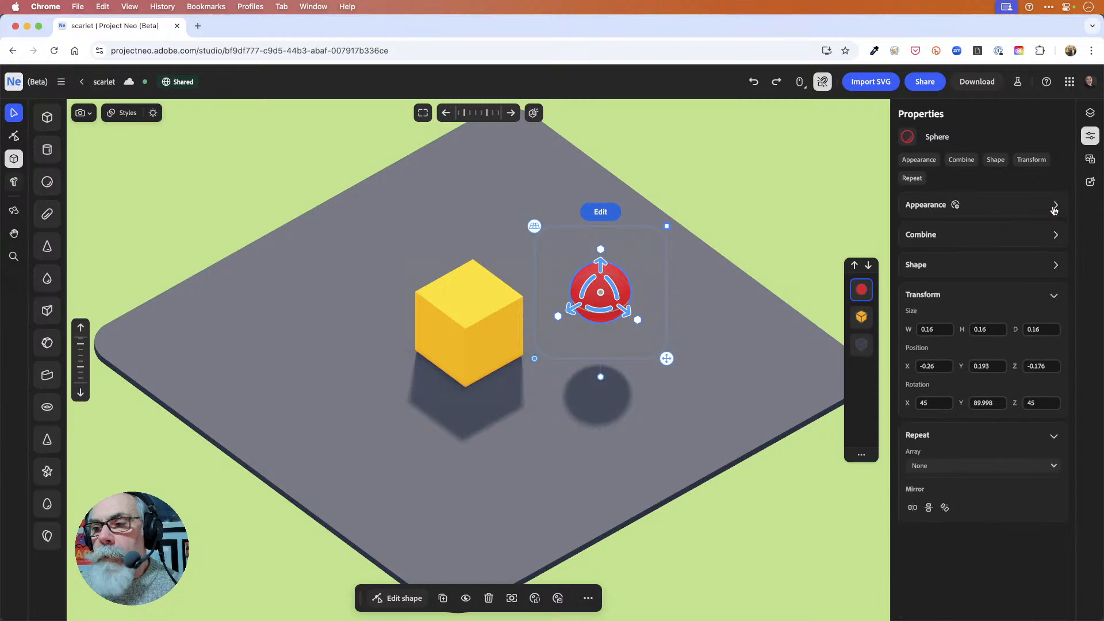
click(979, 236)
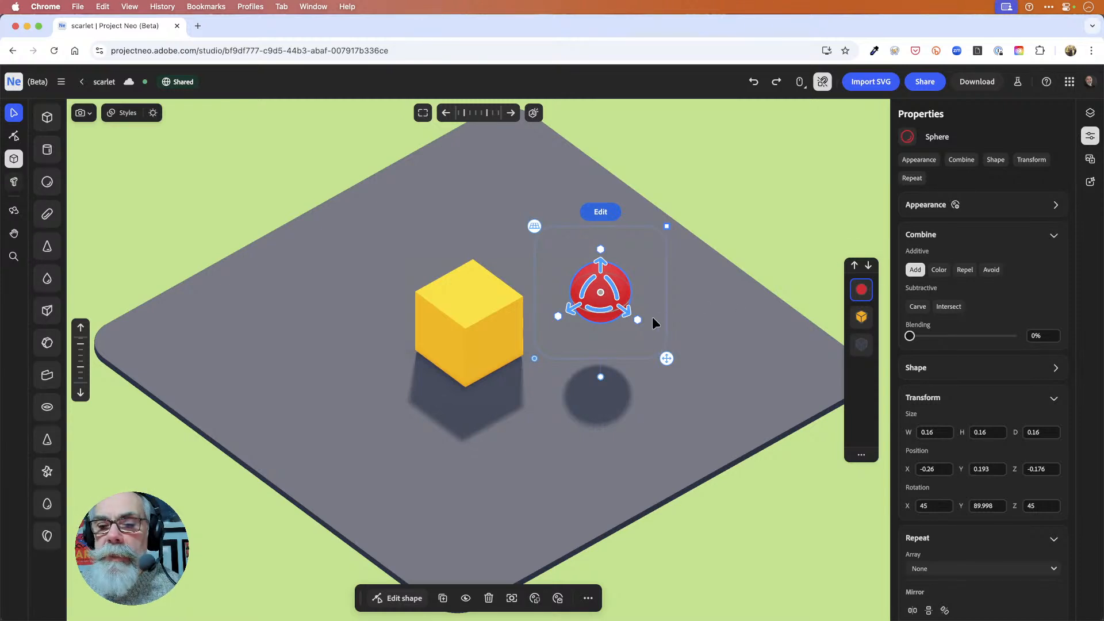
drag(568, 313, 518, 329)
drag(579, 344, 503, 277)
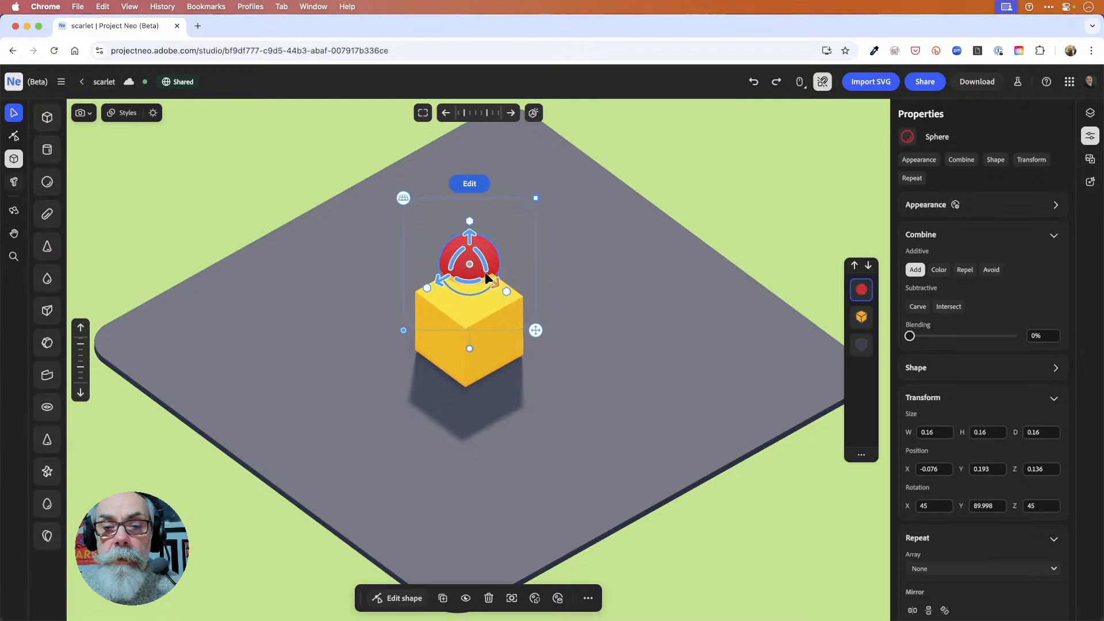
drag(496, 284, 464, 326)
Step: Set the sphere's combine mode to Color so it tints only the overlapping part of the cube
right_drag(440, 406, 462, 430)
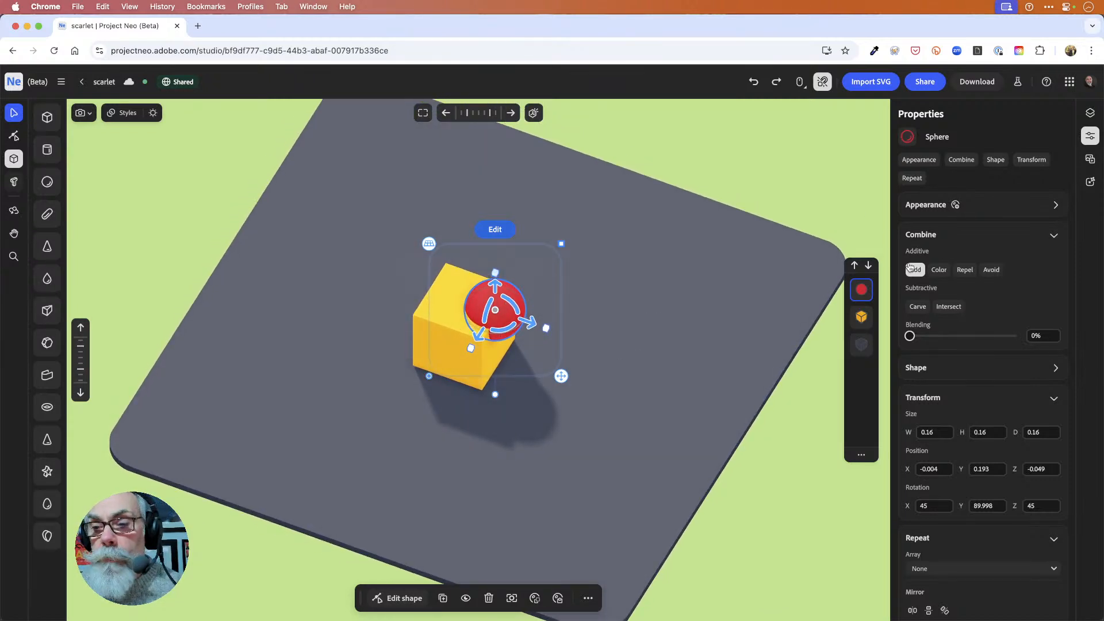
click(940, 269)
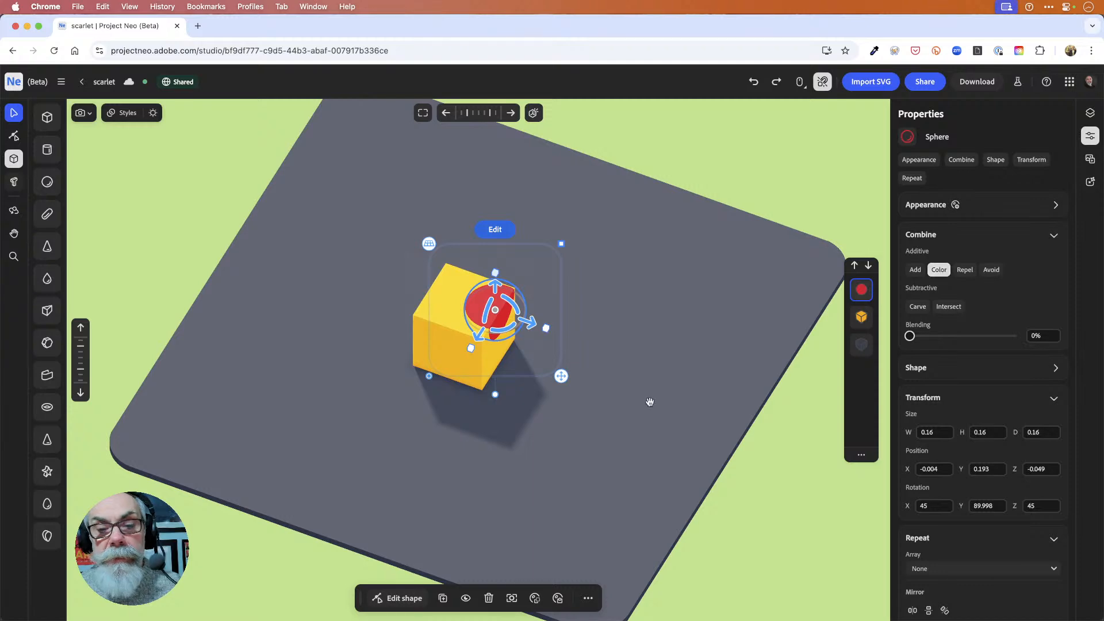
mouse_move(628, 426)
mouse_down()
mouse_move(635, 392)
mouse_move(567, 405)
mouse_move(636, 392)
mouse_move(591, 387)
mouse_move(579, 419)
mouse_move(633, 418)
mouse_move(639, 429)
mouse_move(611, 414)
mouse_move(616, 426)
mouse_up()
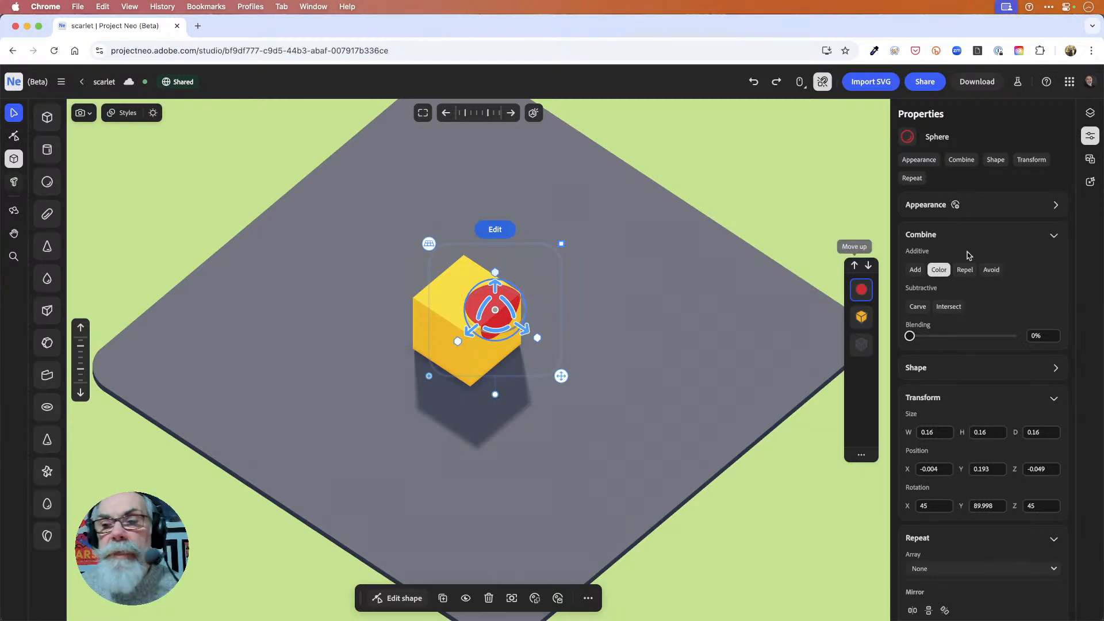
Step: Try the Repel, Avoid and Carve combine modes on the sphere overlapping the cube, ending on Carve
click(966, 270)
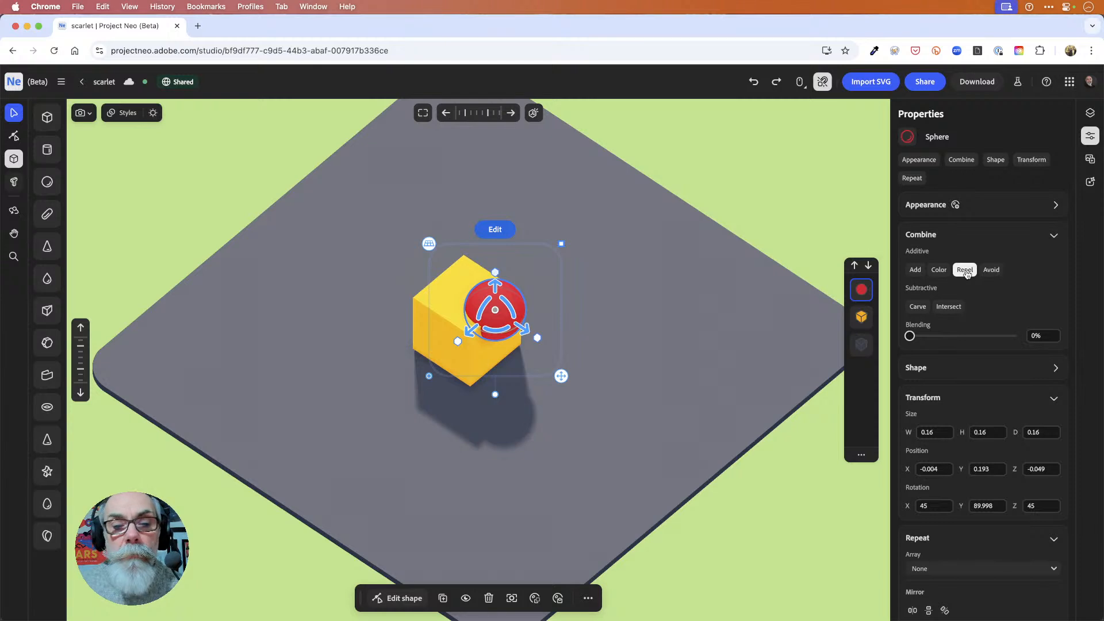
click(996, 271)
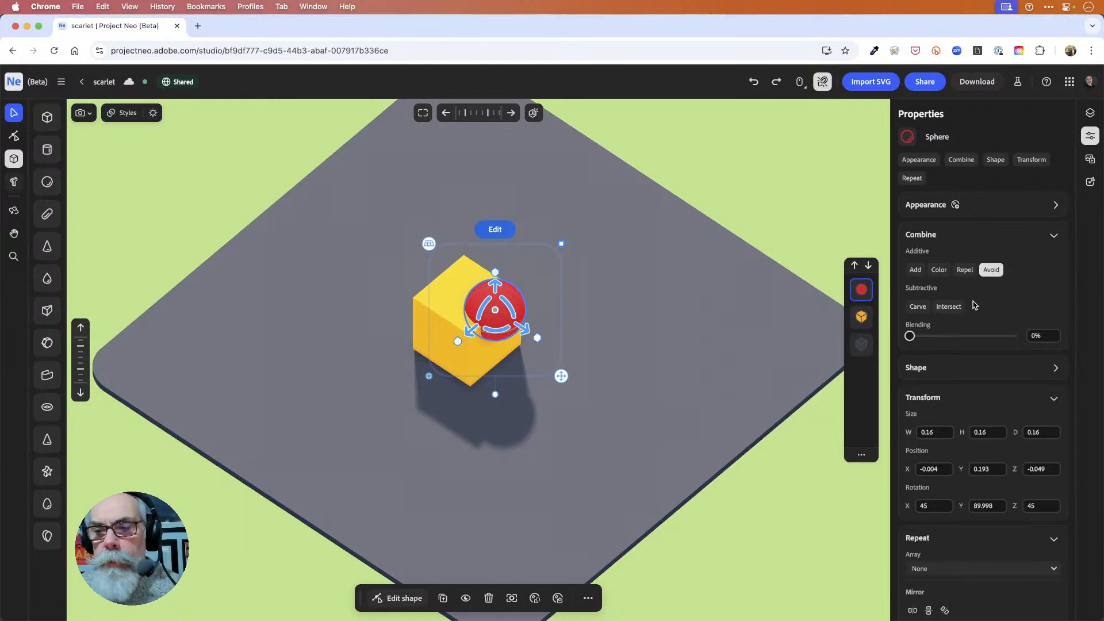
click(919, 307)
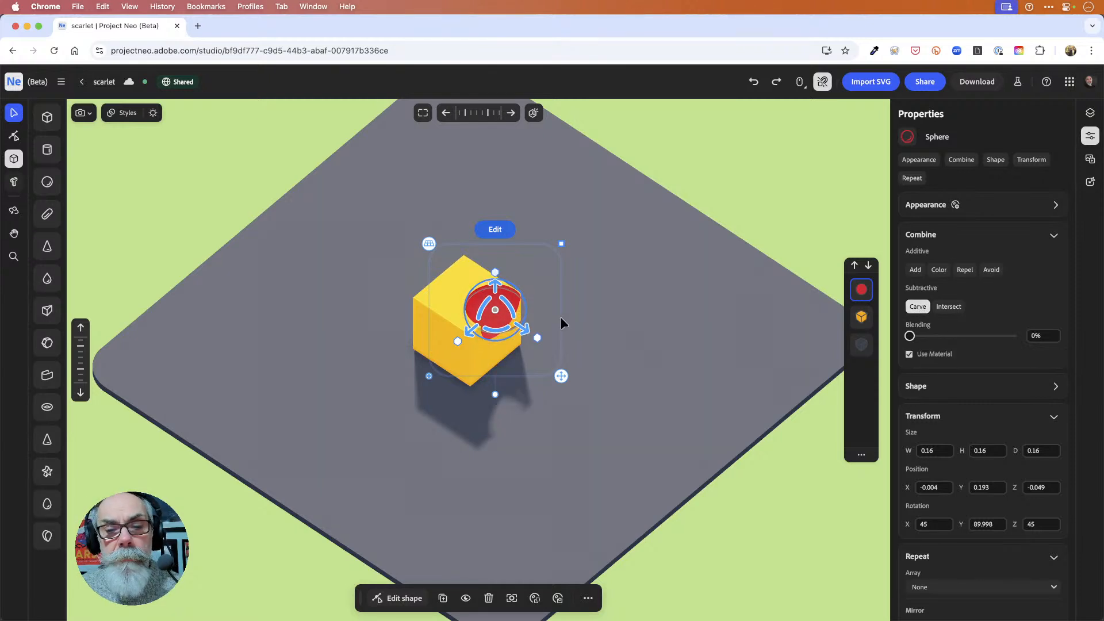
click(755, 191)
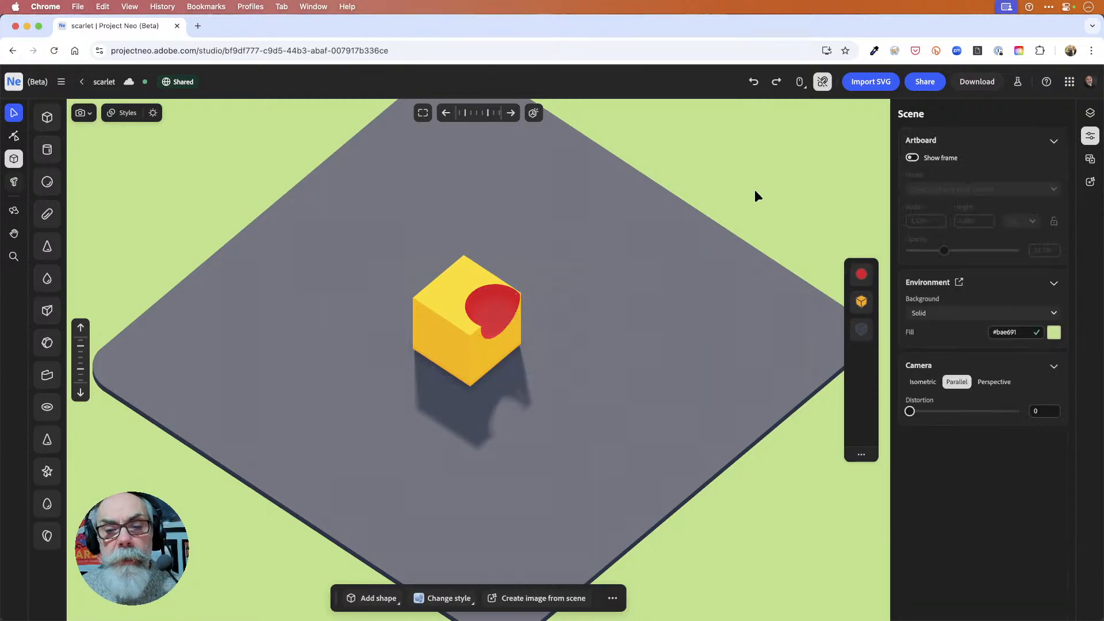
right_drag(527, 326, 604, 317)
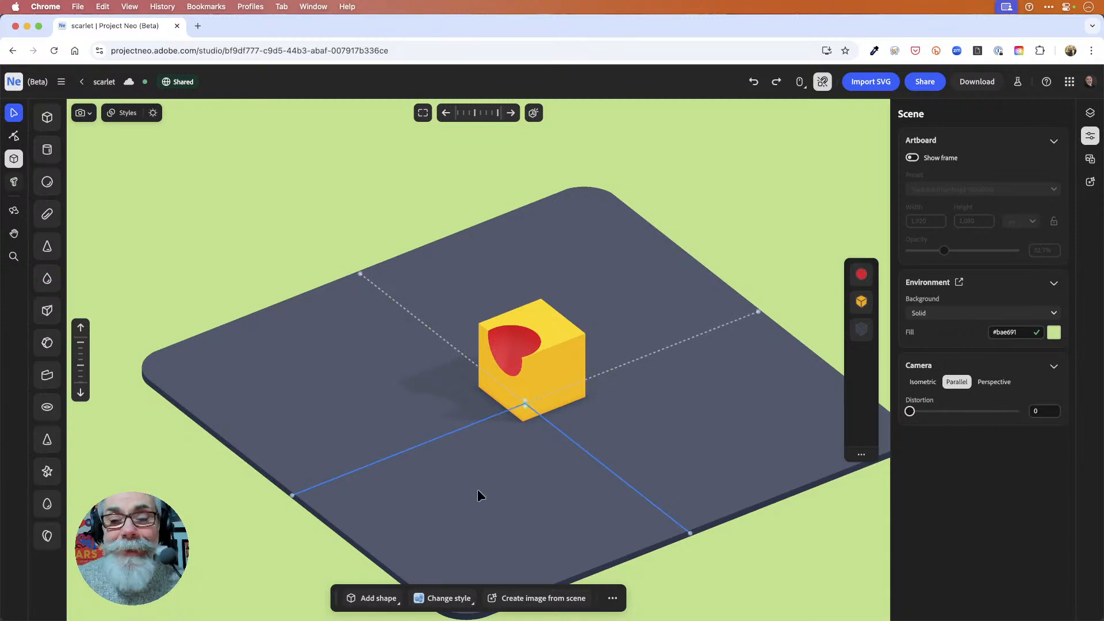
Step: Examine how the sphere affects the cube from a low side angle and from above
click(501, 344)
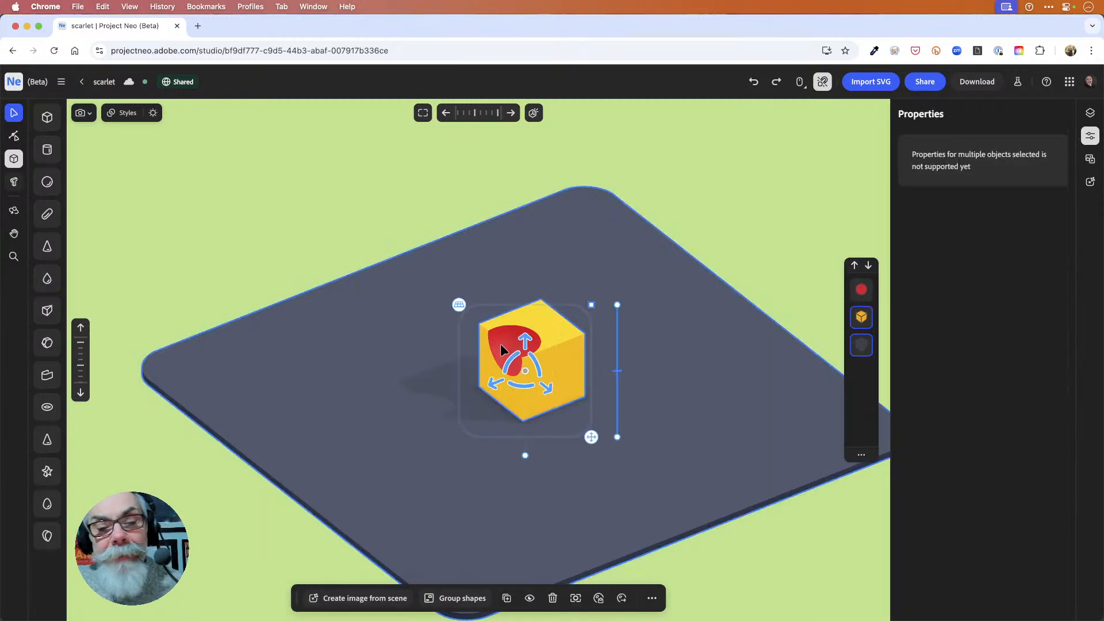
click(862, 288)
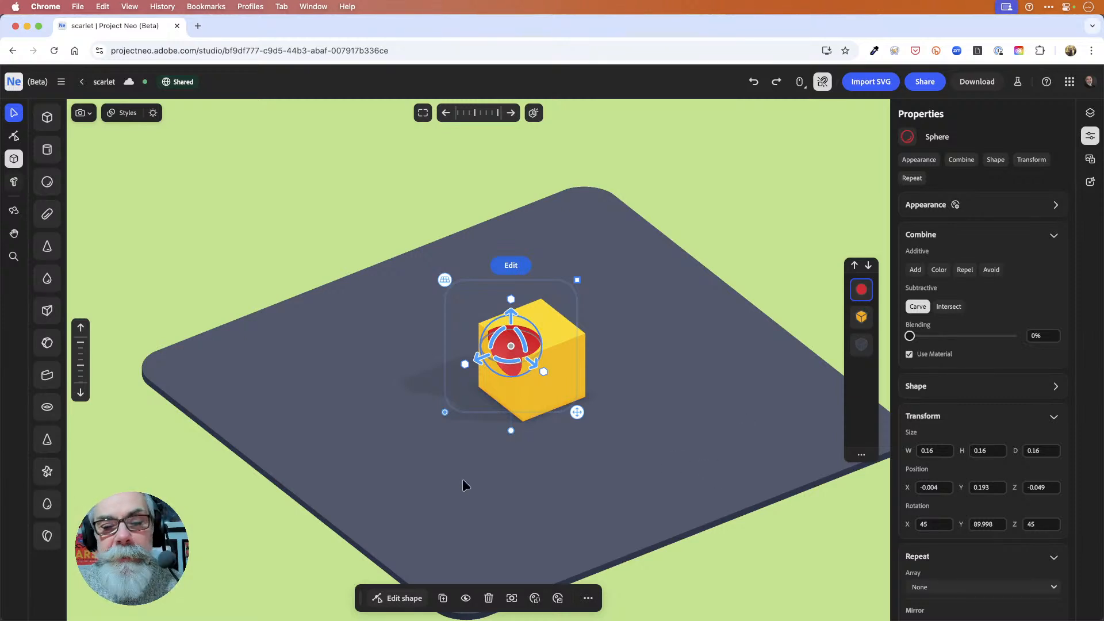
click(511, 494)
drag(494, 482, 490, 483)
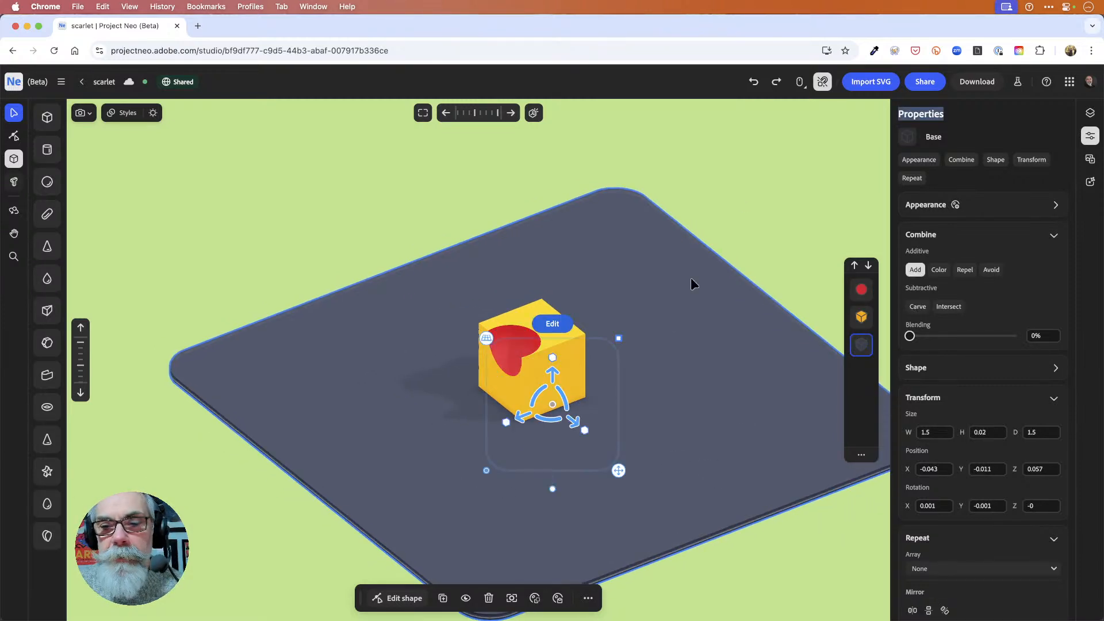
click(737, 226)
drag(737, 225, 774, 195)
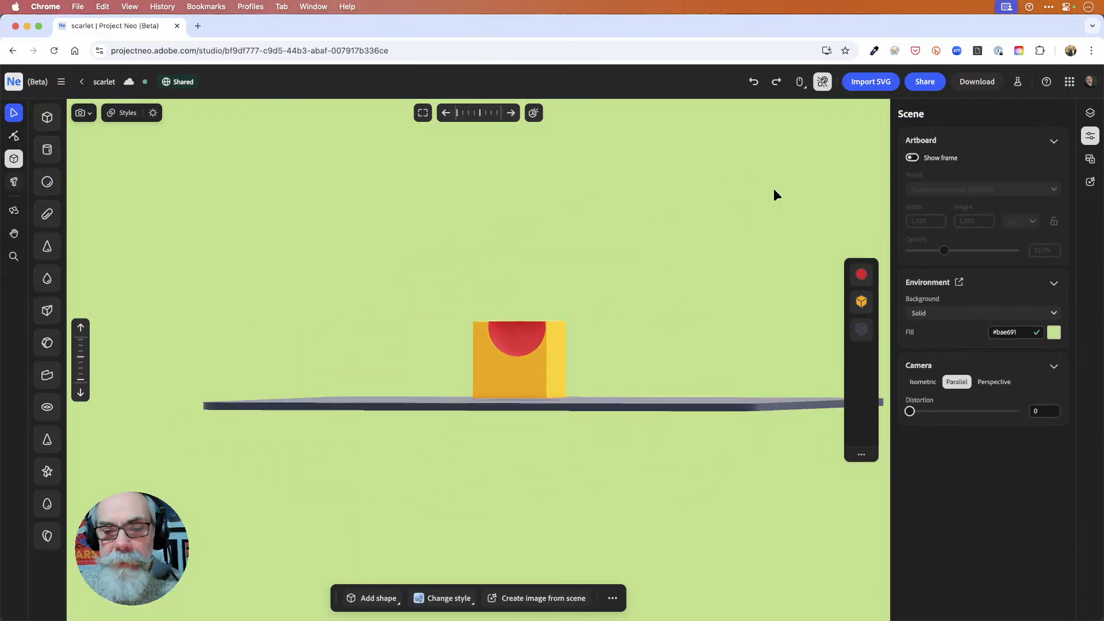
drag(378, 278, 610, 315)
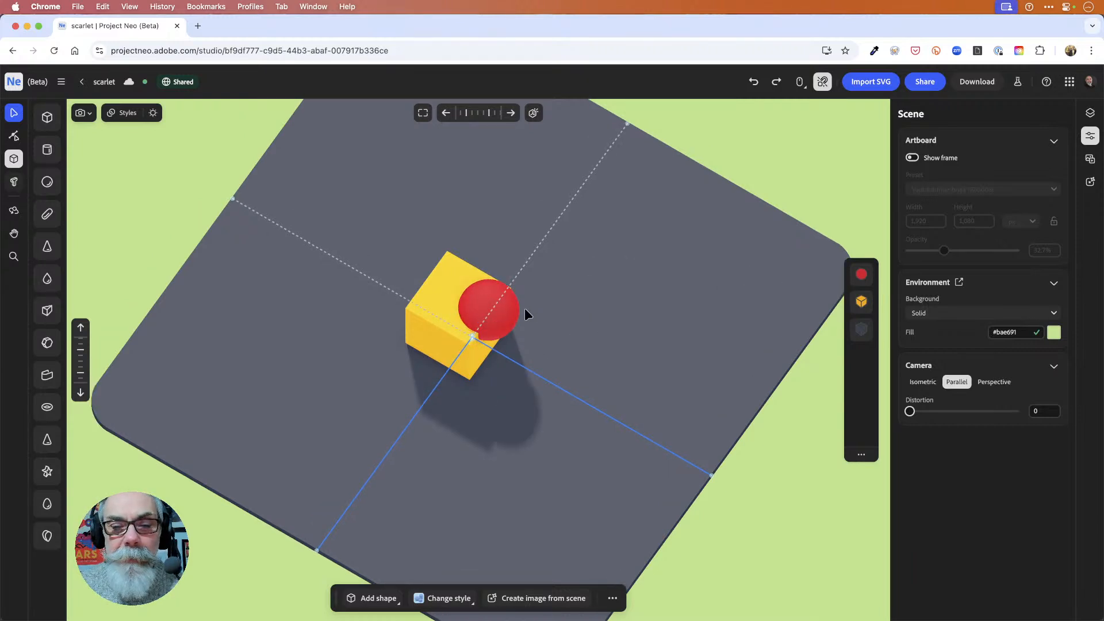
Step: Move the sphere to about X 0.083, Y 0.193, Z 0.036 and set its combine mode to Carve
key(super+a)
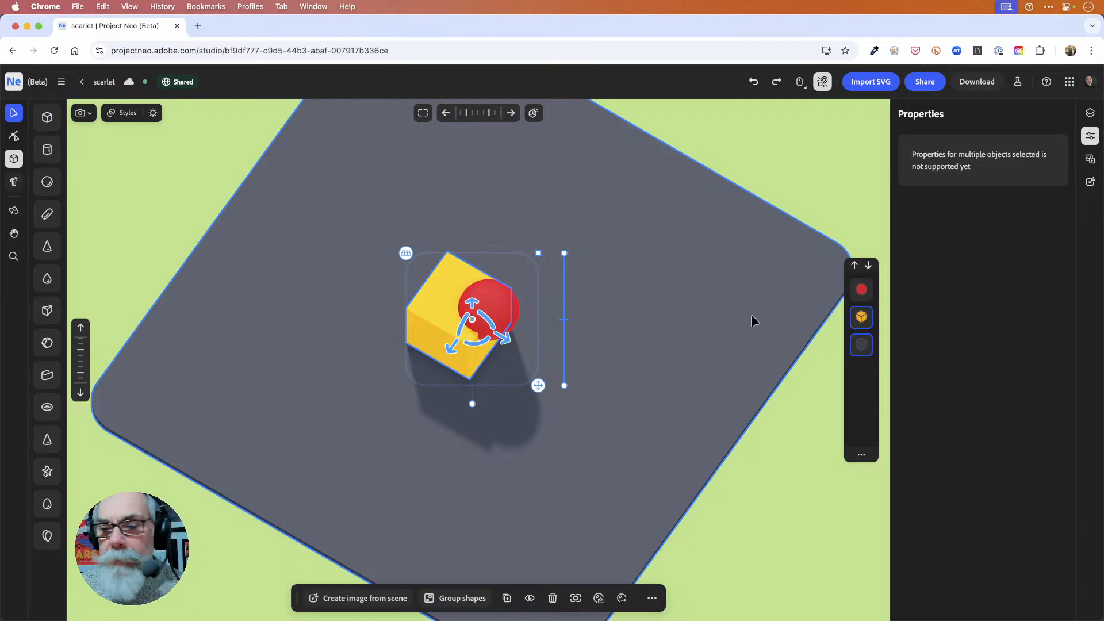
click(860, 291)
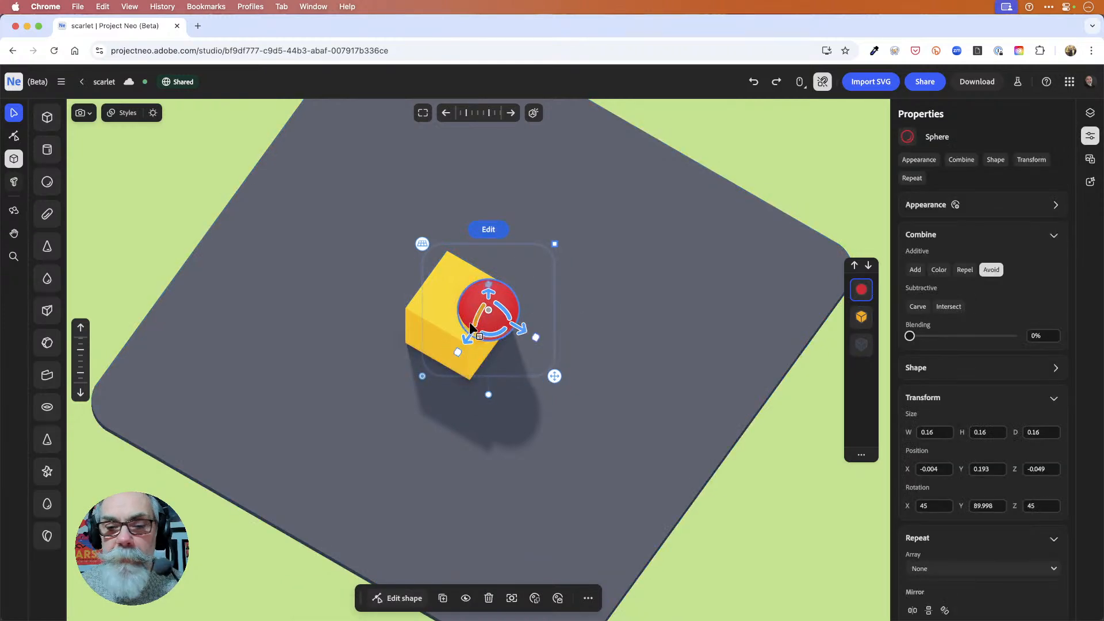
mouse_move(470, 331)
mouse_down()
mouse_move(452, 362)
mouse_move(483, 348)
mouse_move(475, 344)
mouse_up()
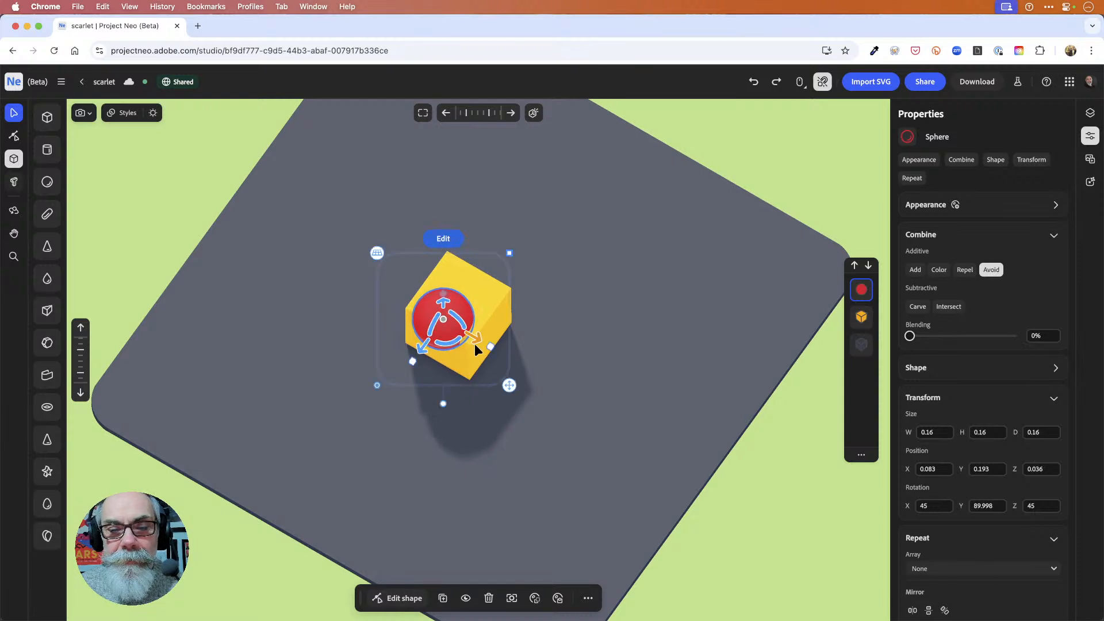
click(917, 306)
click(824, 197)
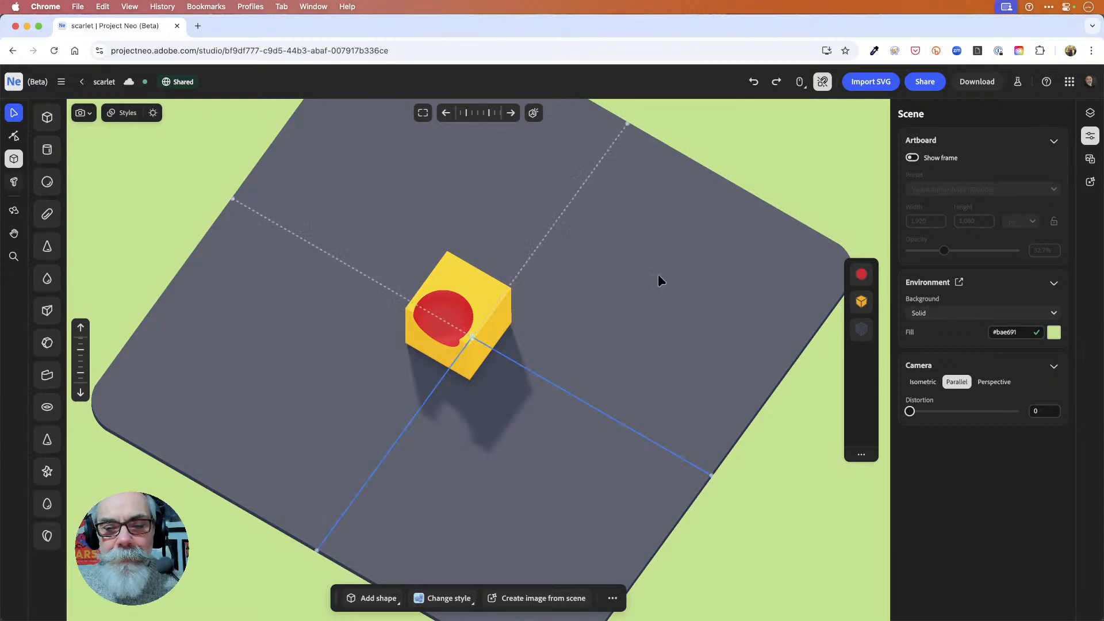
right_drag(491, 413, 493, 392)
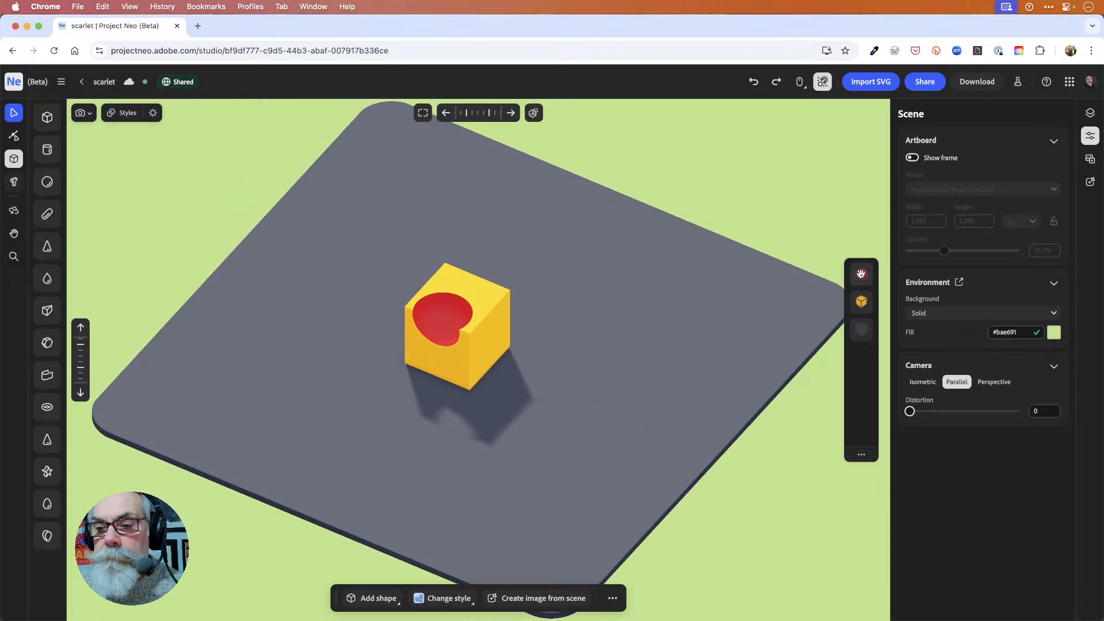
Step: Try the Intersect combine mode on the sphere and compare its Combine settings with the base's
click(861, 274)
click(959, 308)
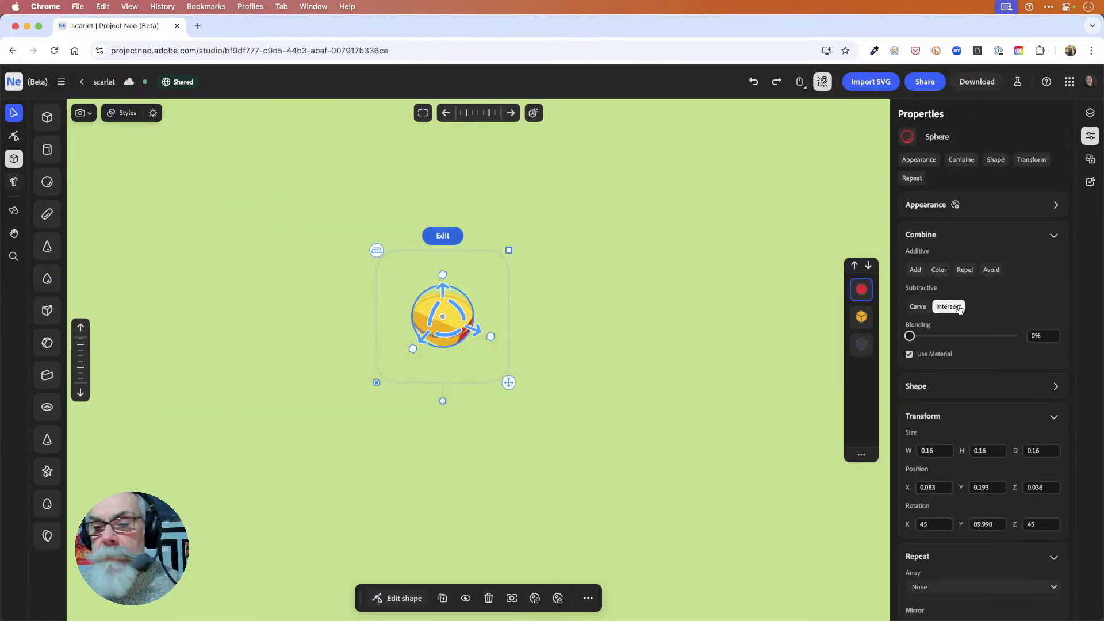
click(640, 337)
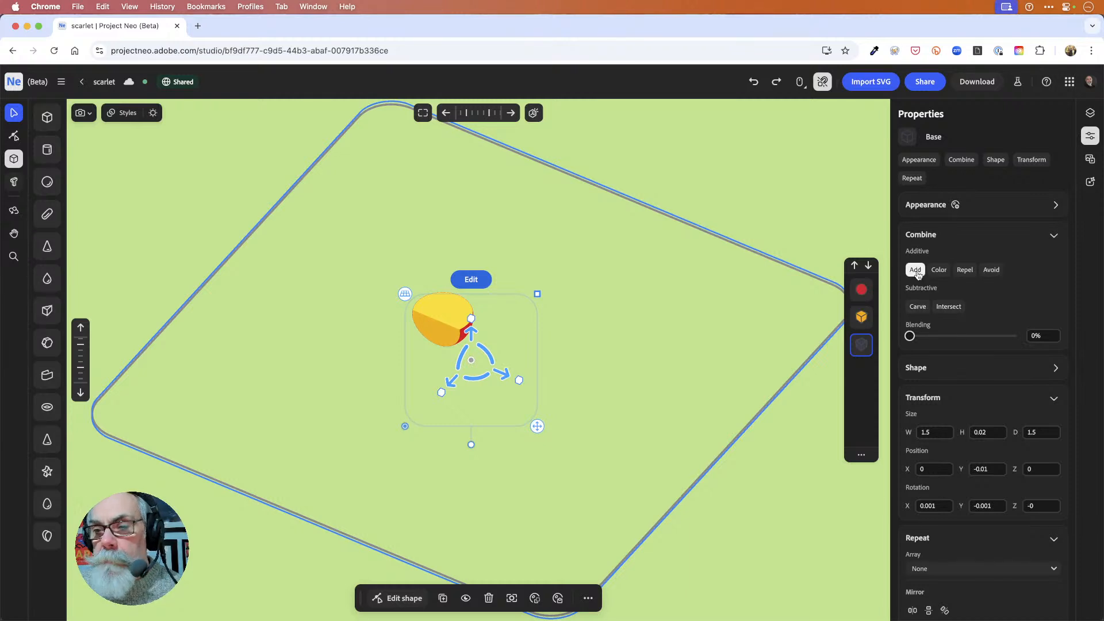
click(853, 289)
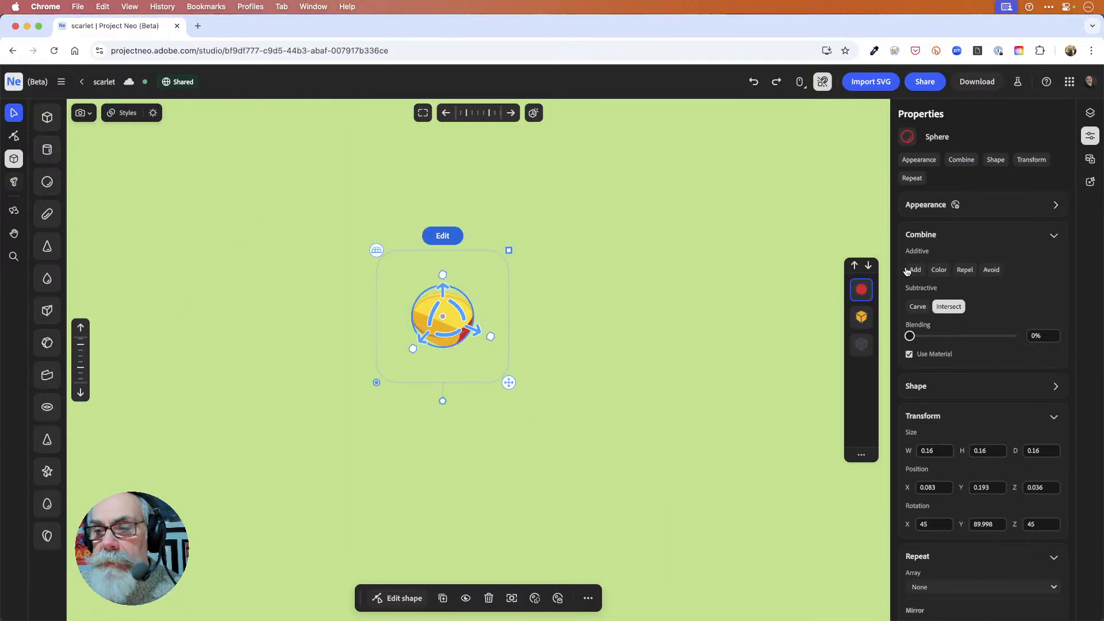
click(754, 293)
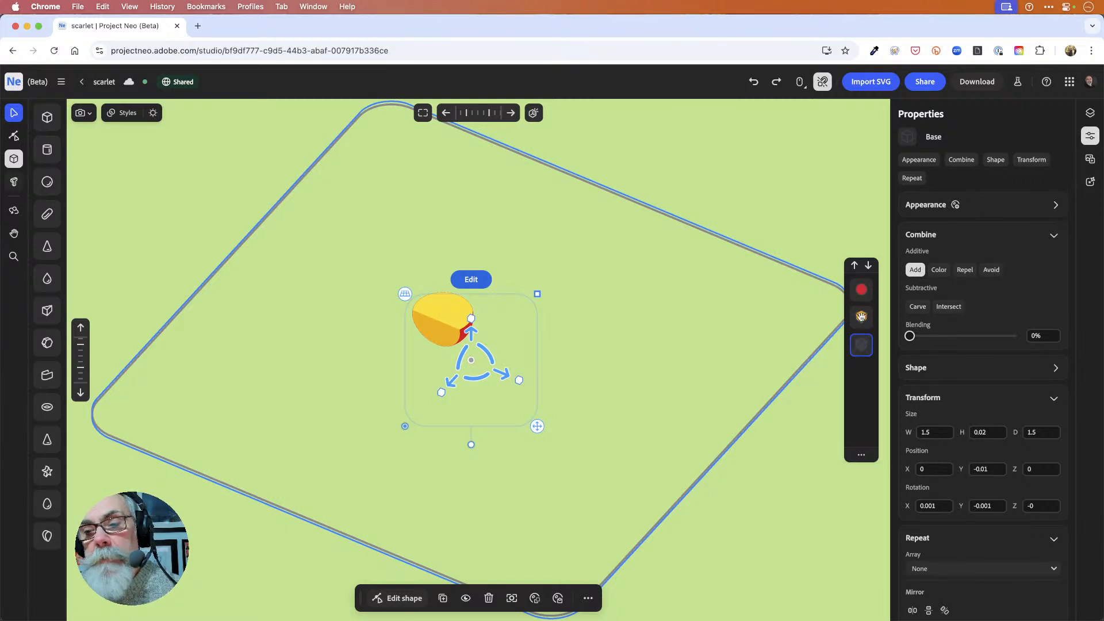
Step: Group the cube with the sphere and place the base above the group in the layer order
click(861, 317)
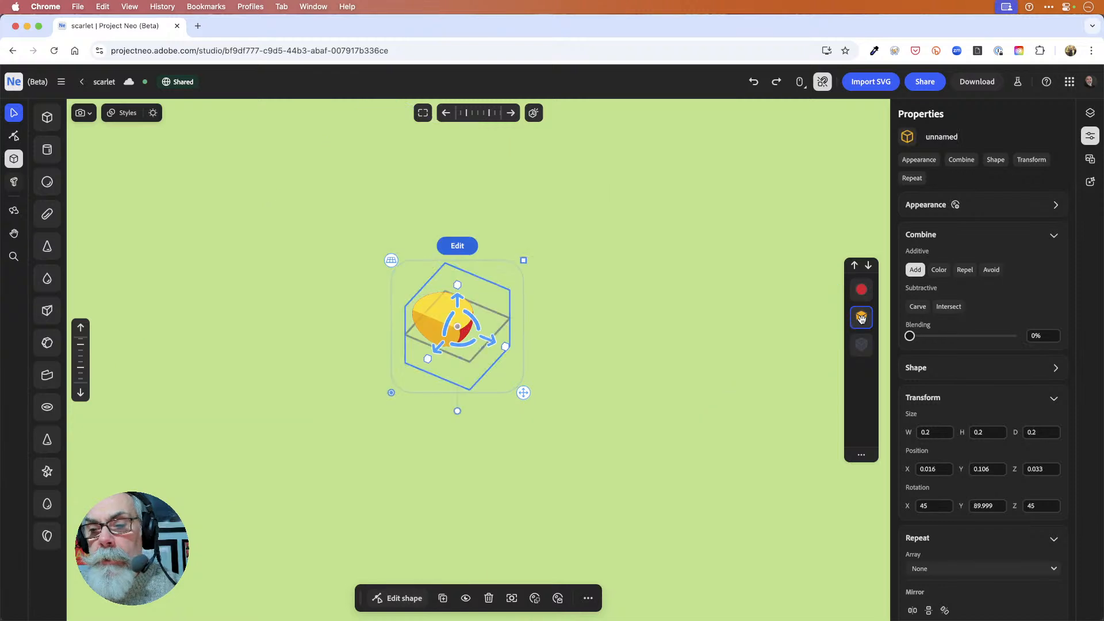
shift+click(857, 291)
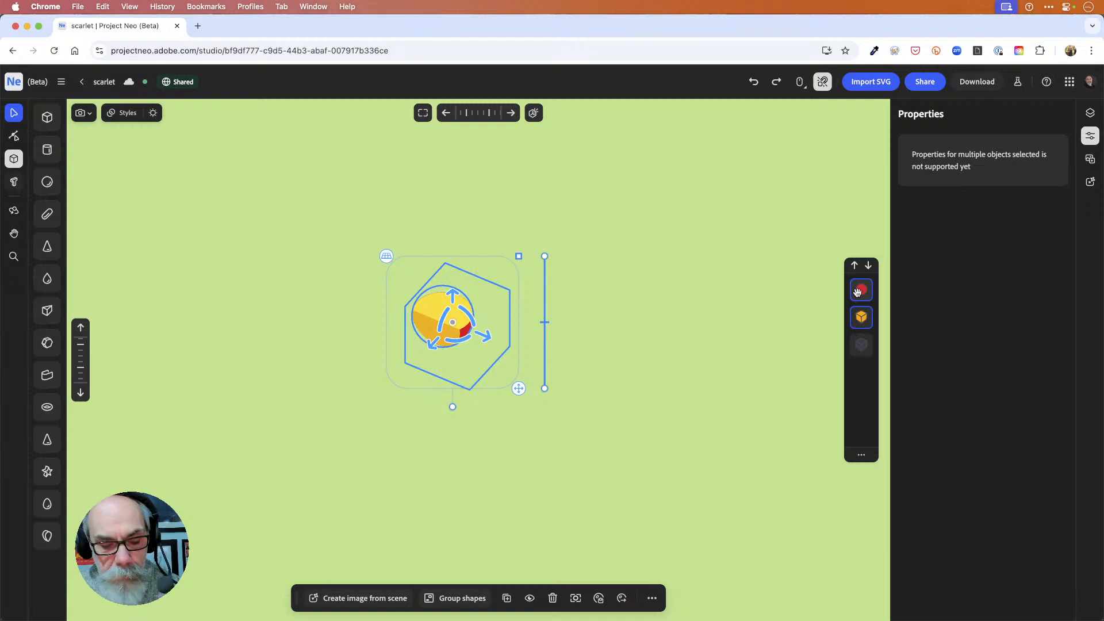
key(super+g)
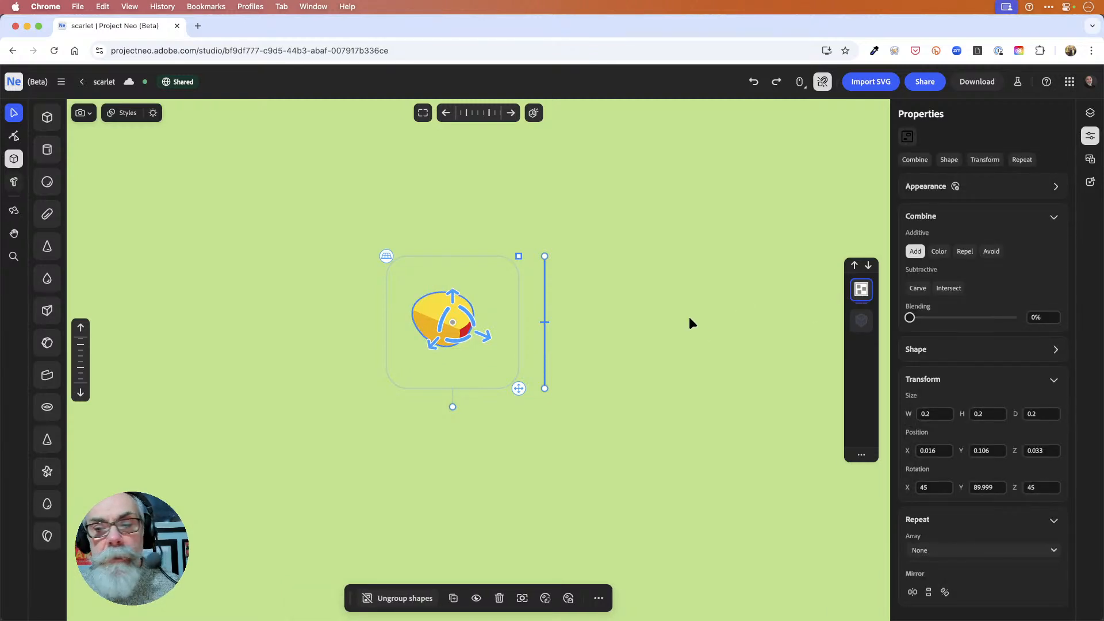
click(859, 323)
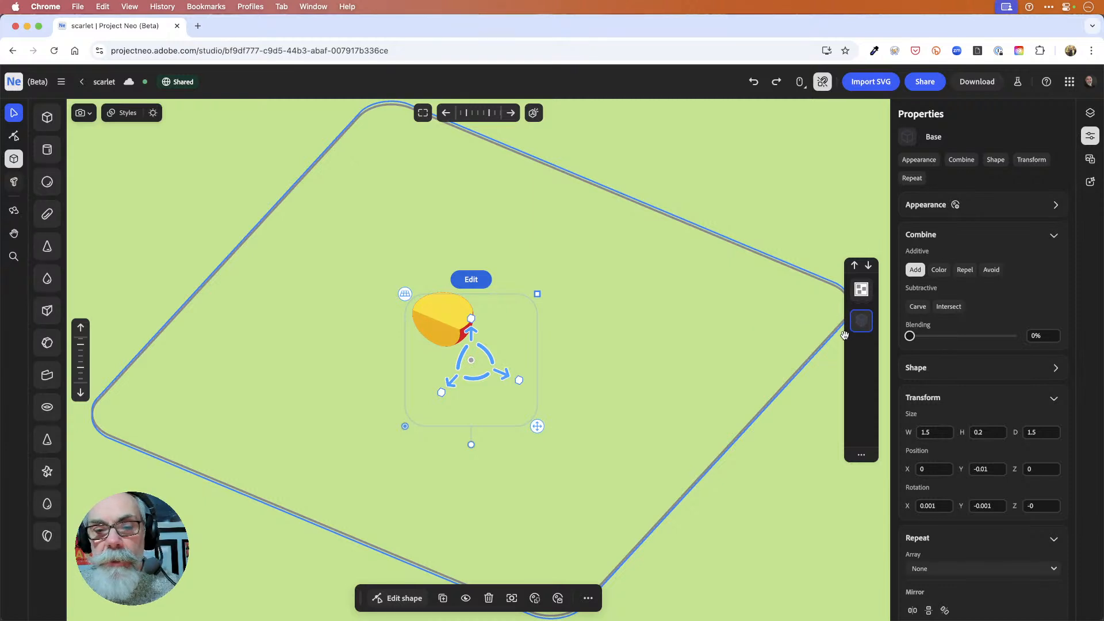
click(855, 266)
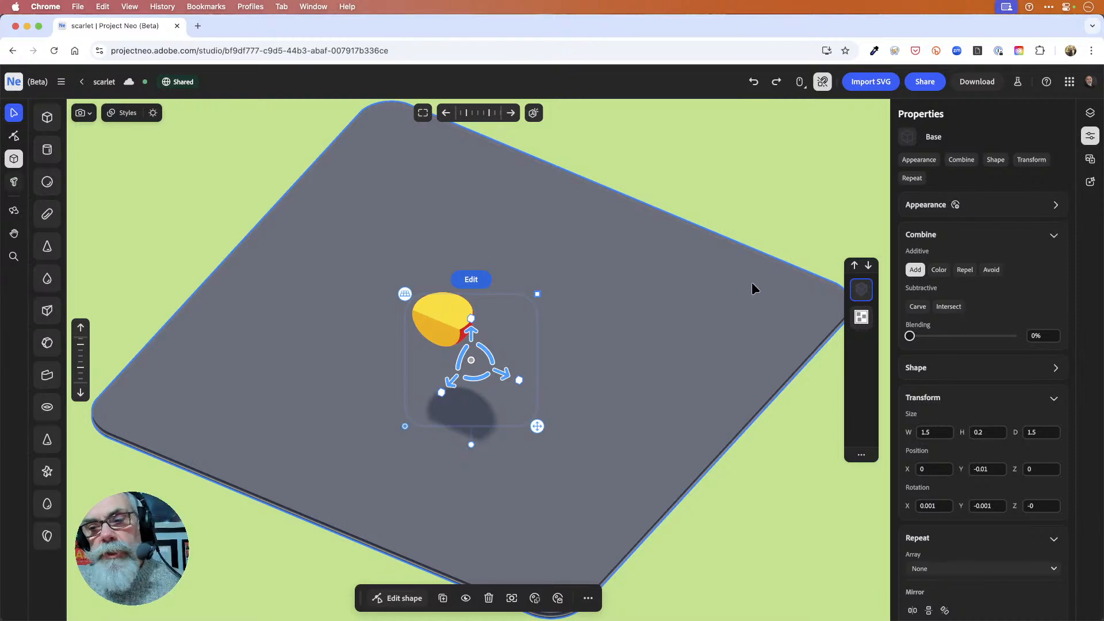
Step: Ungroup the sphere and cube, and move the base above both of them in the layer order
click(861, 317)
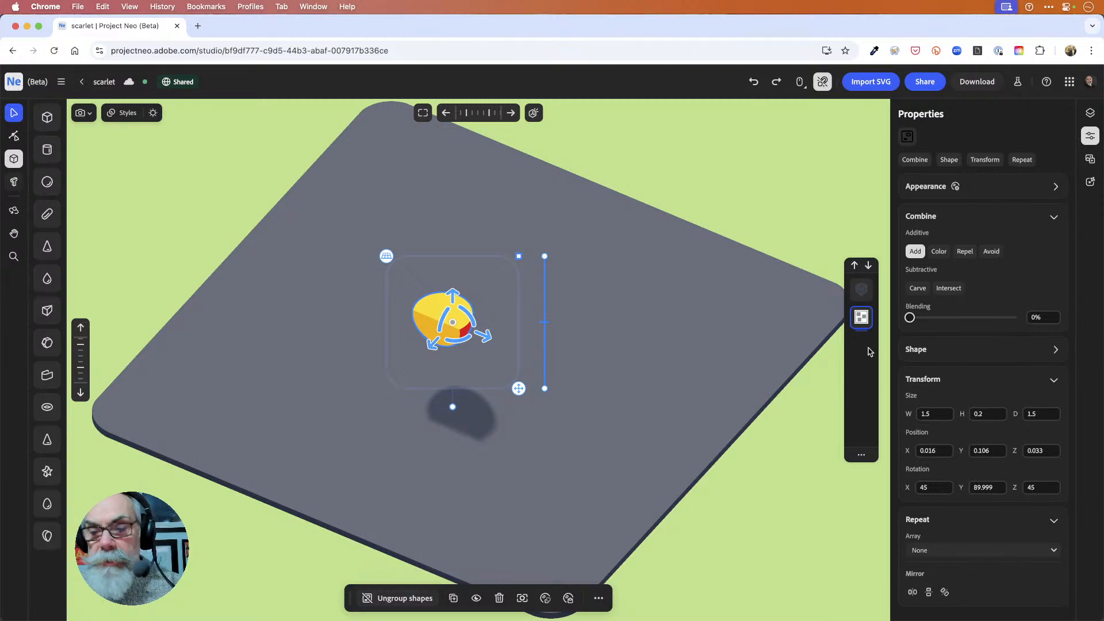
click(400, 598)
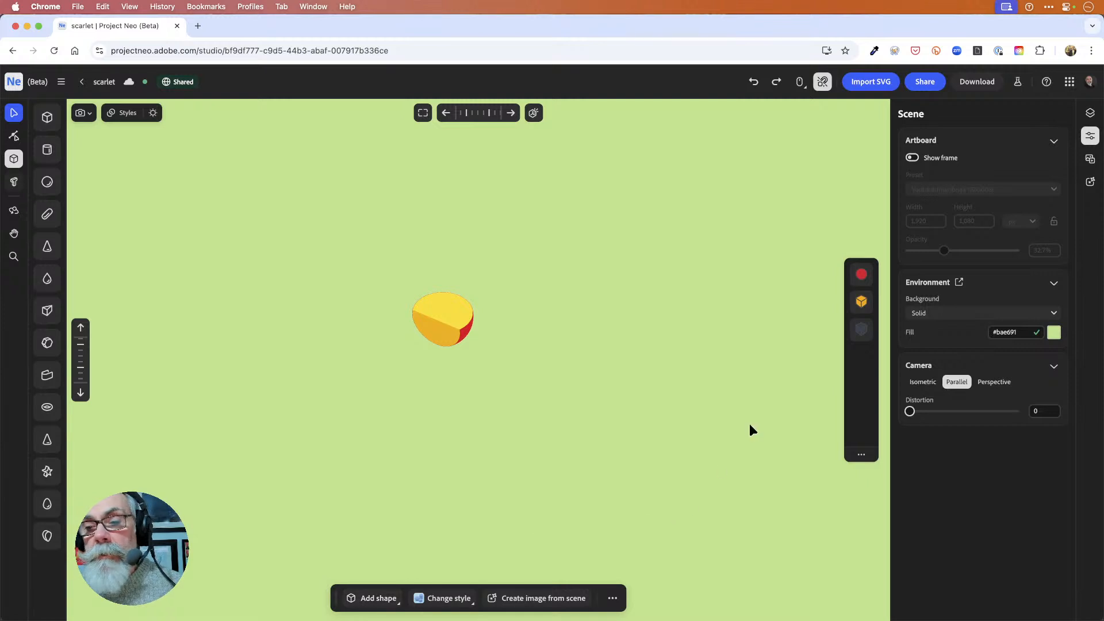
click(865, 331)
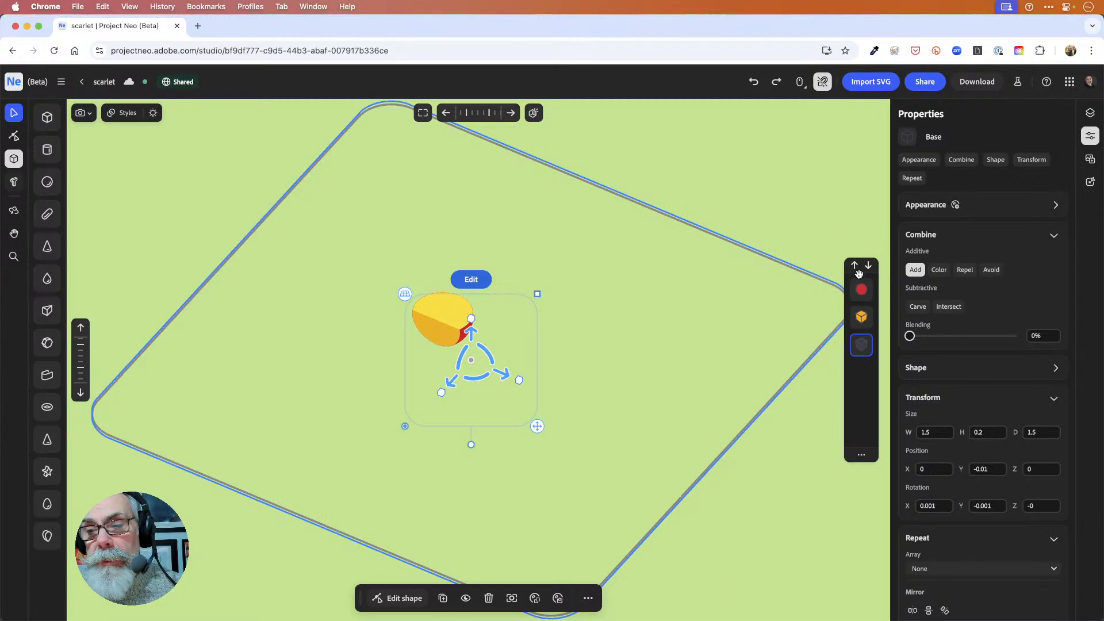
click(854, 267)
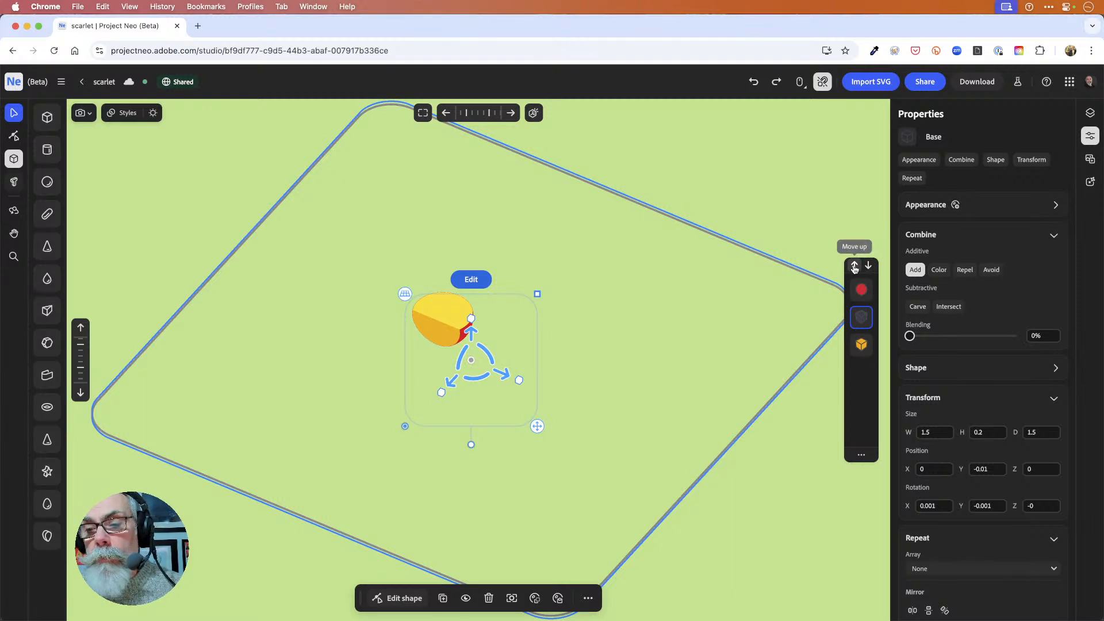
click(855, 266)
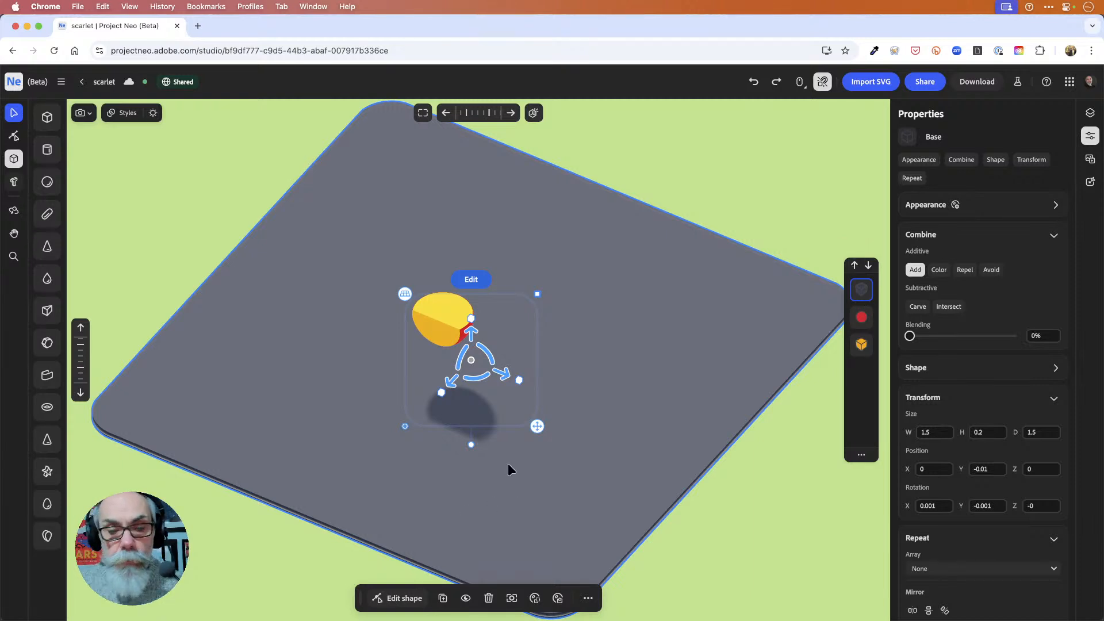
shift+click(862, 318)
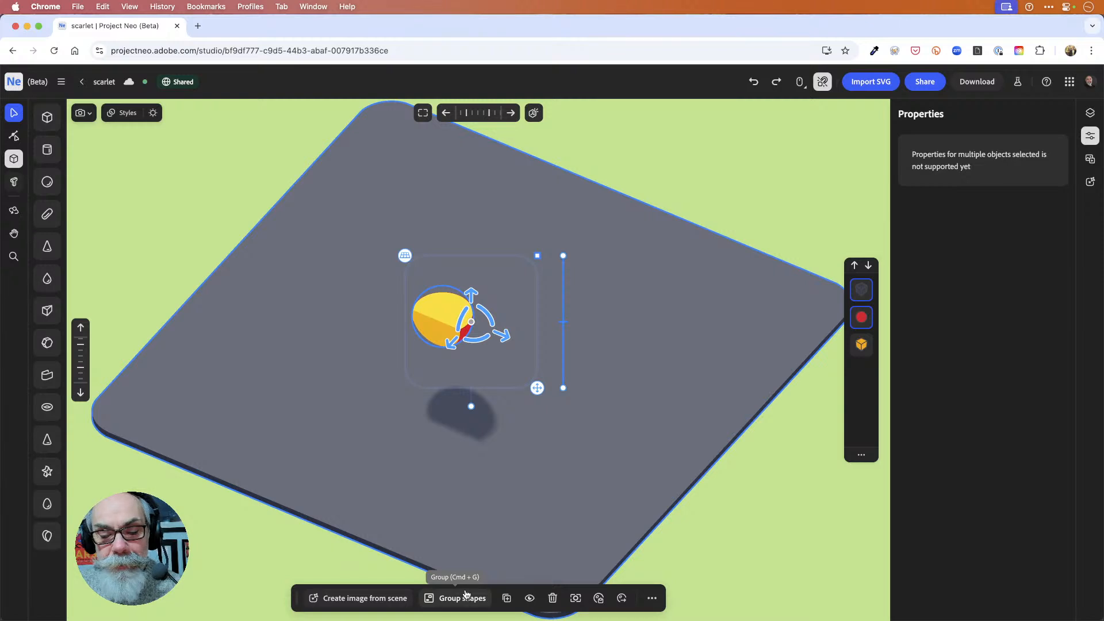
click(808, 460)
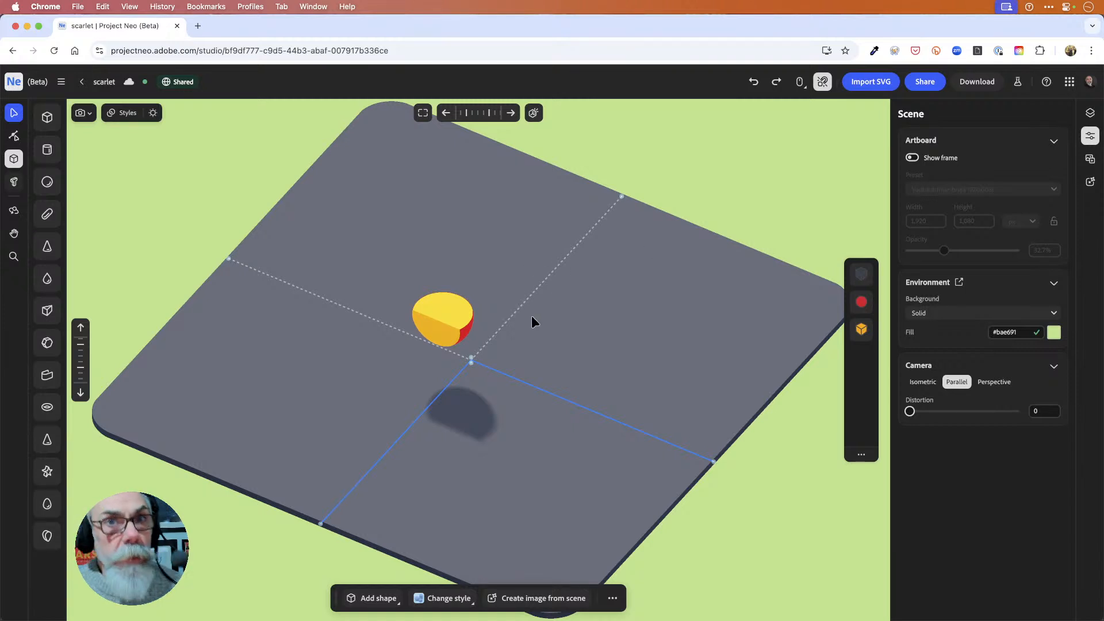
Step: Set the sphere's combine mode to Add
click(437, 306)
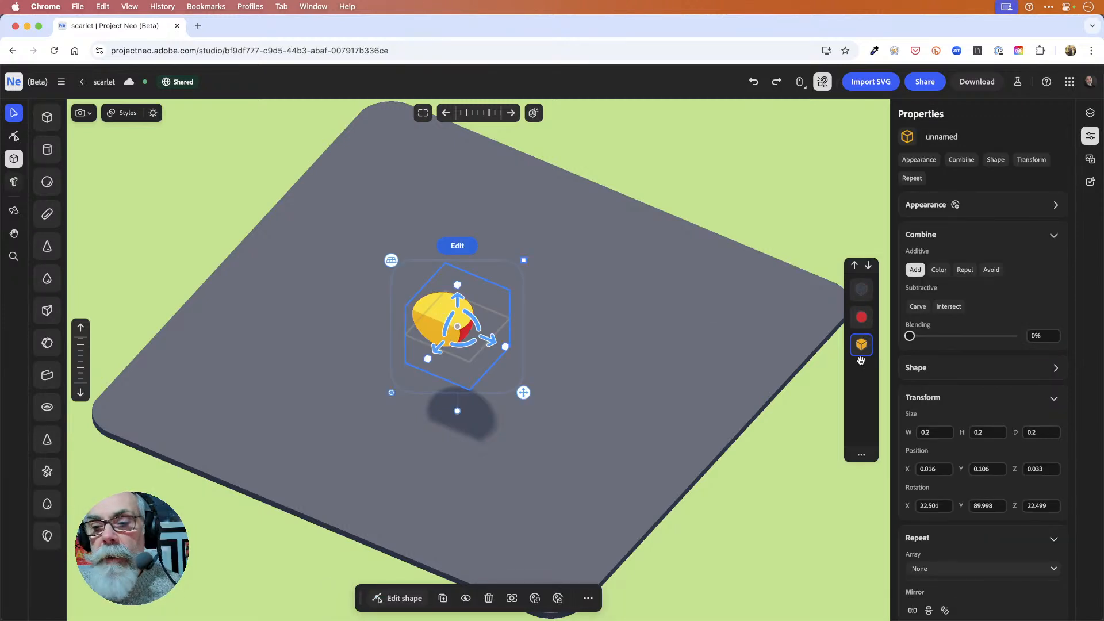
click(864, 319)
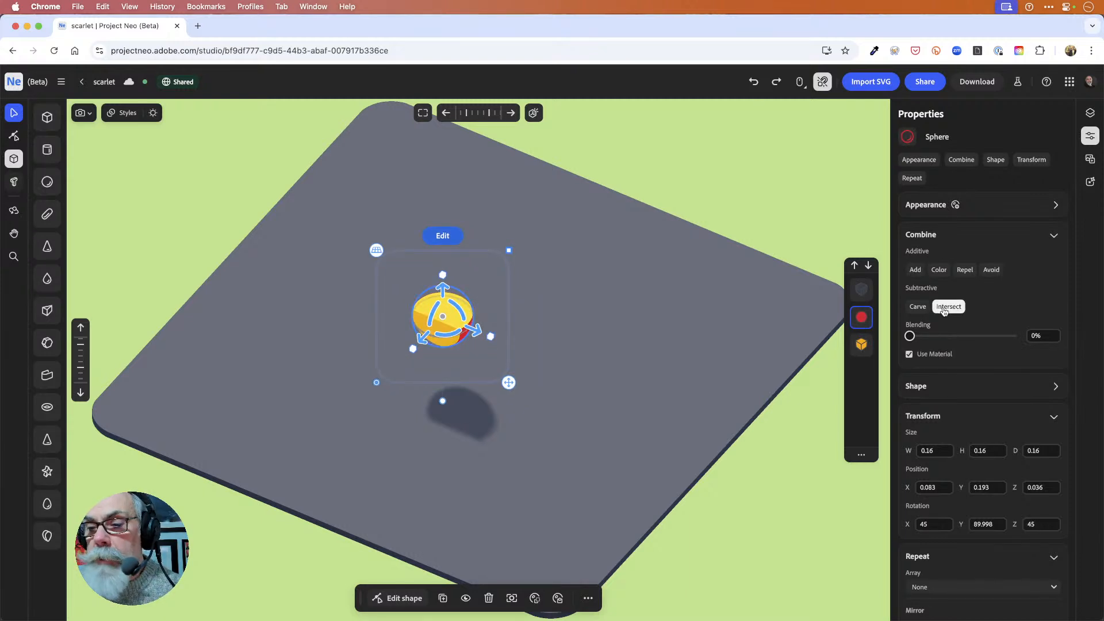
click(915, 269)
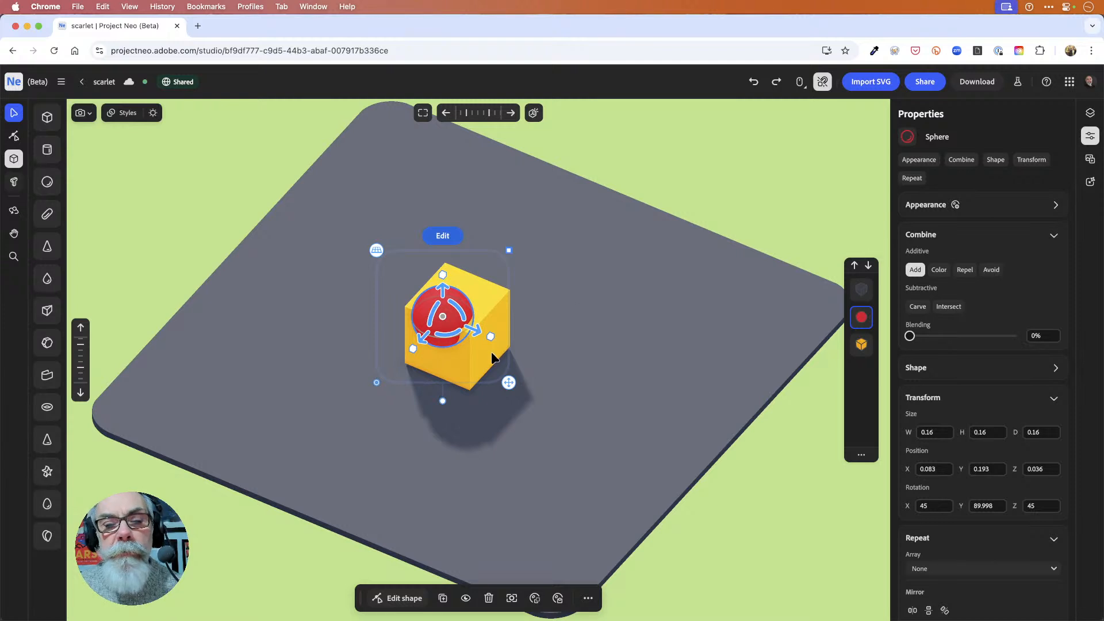
Step: Lift the sphere clear of the cube, to about X 0.117, Y 0.324, Z 0.033
right_drag(554, 344, 530, 328)
drag(443, 278, 443, 233)
drag(410, 274, 384, 281)
drag(349, 209, 364, 206)
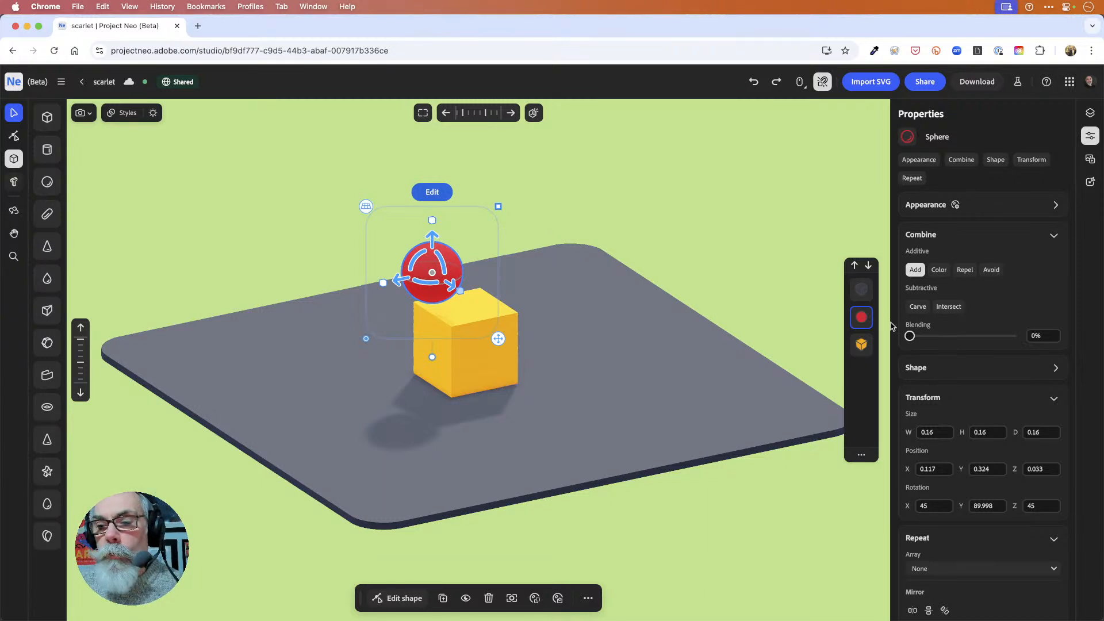
Step: Set the sphere's blending to about 33.7% and raise it farther above the cube, to about Y 0.379
drag(911, 337, 945, 341)
scroll(493, 442, up, 5)
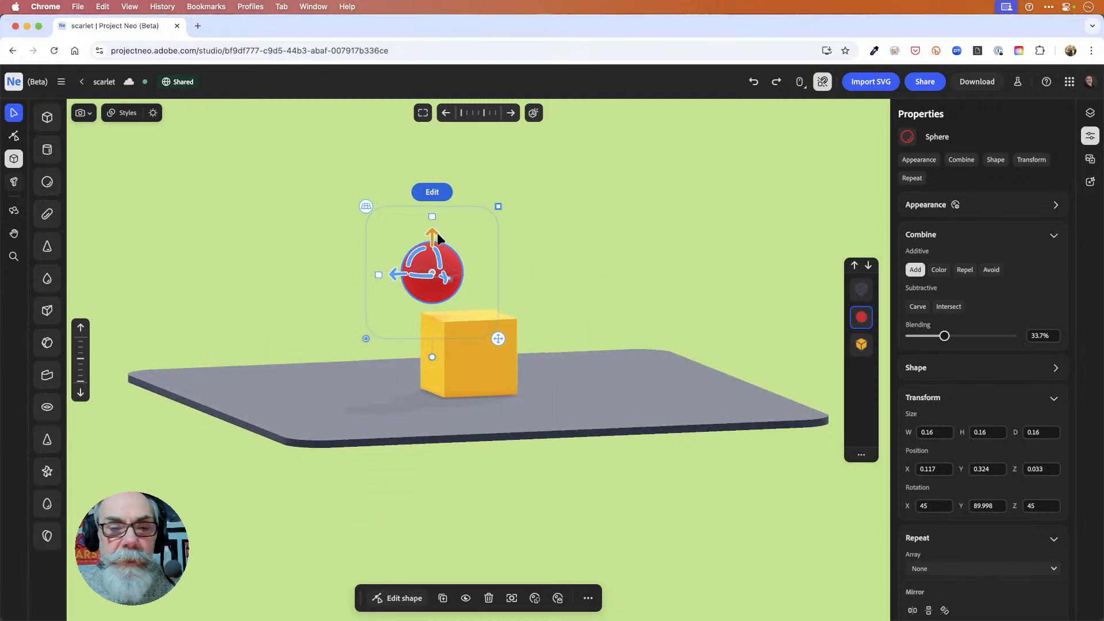
drag(432, 233, 432, 217)
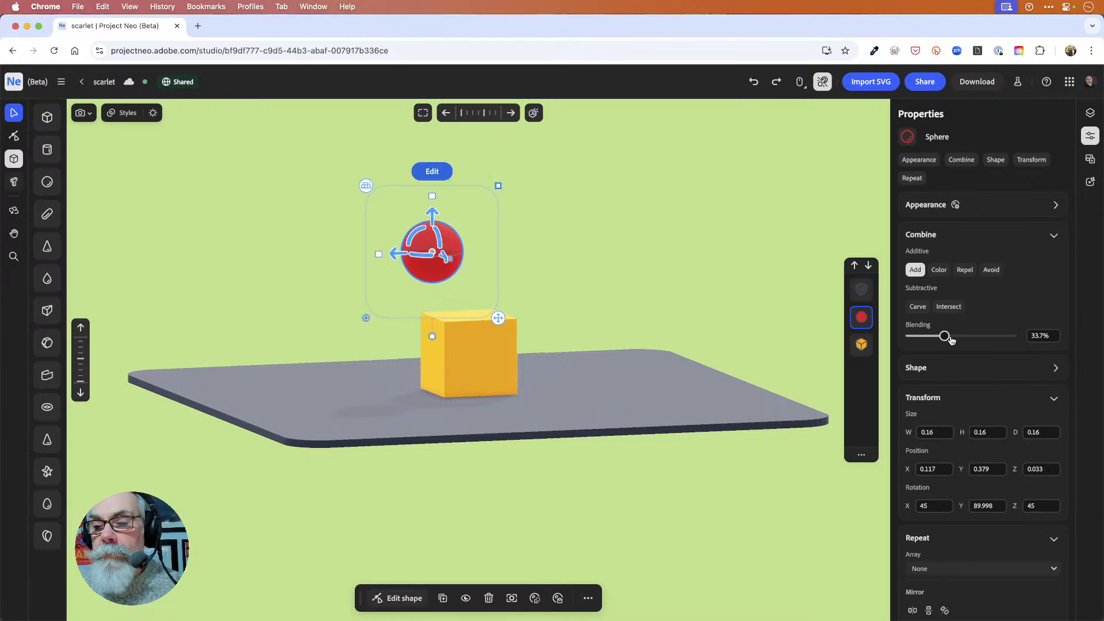
Step: Set the sphere's blending to 100% and view its blend with the cube from different angles
drag(946, 339, 1043, 336)
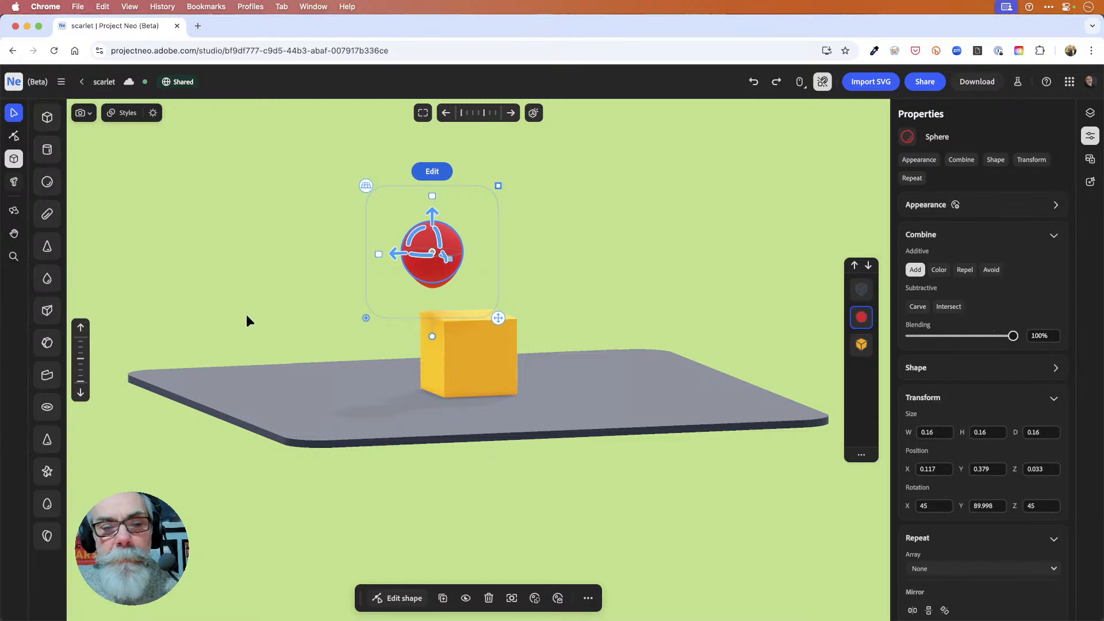
right_drag(252, 319, 231, 331)
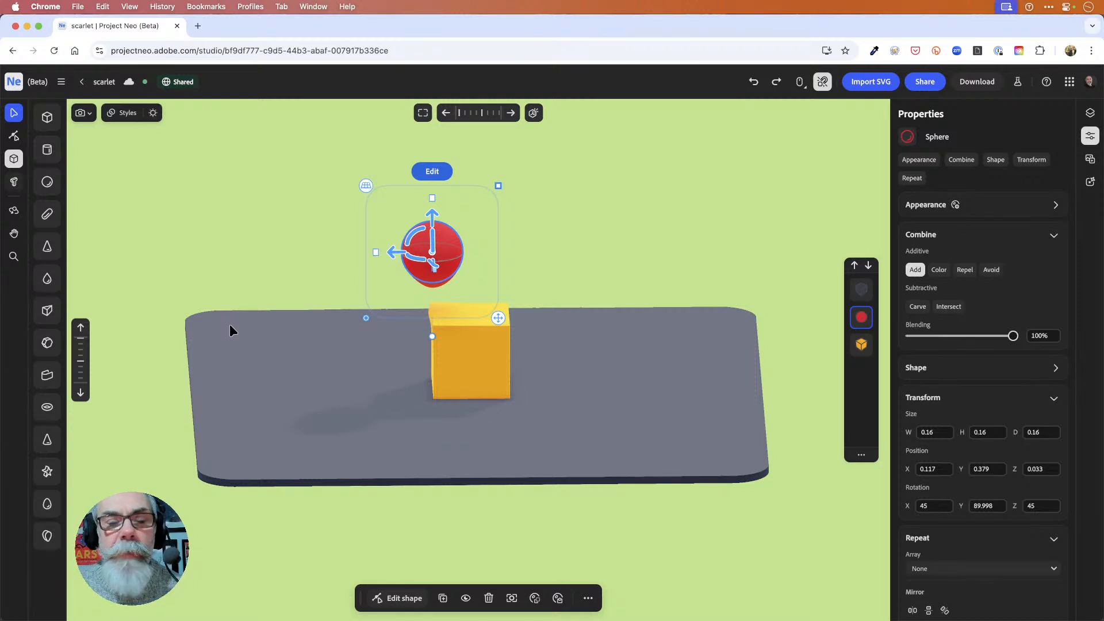
right_drag(229, 325, 249, 320)
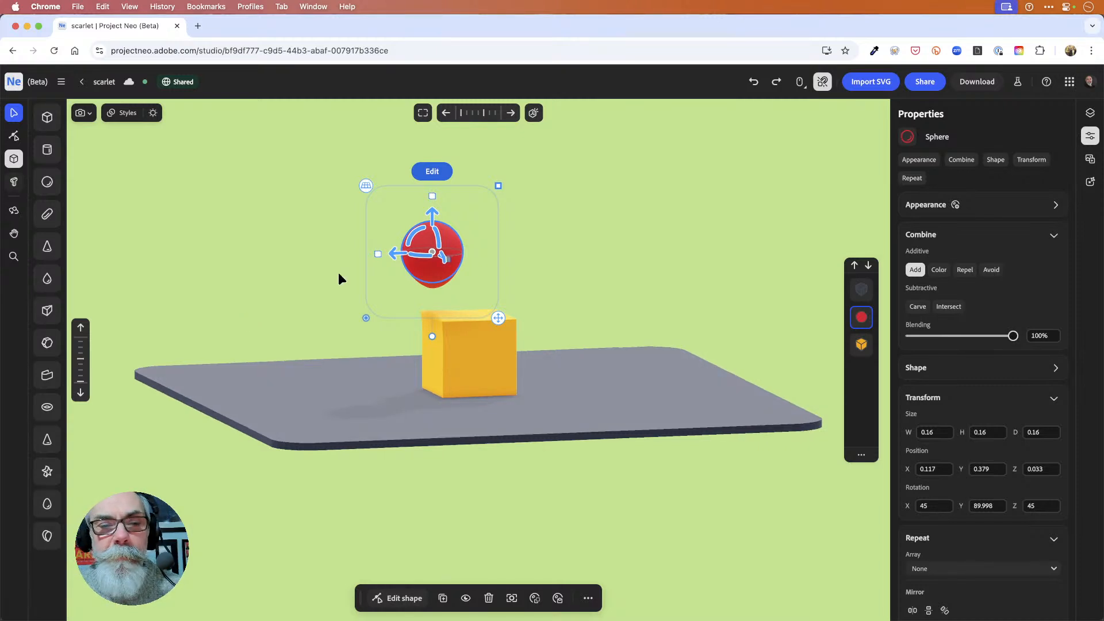
Step: Lower the sphere towards the cube to about Y 0.333 and set its blending to about 64.9%
drag(431, 212, 436, 231)
mouse_move(336, 279)
right_down()
mouse_move(449, 303)
mouse_move(344, 298)
mouse_move(350, 314)
mouse_move(354, 291)
mouse_move(344, 291)
right_up()
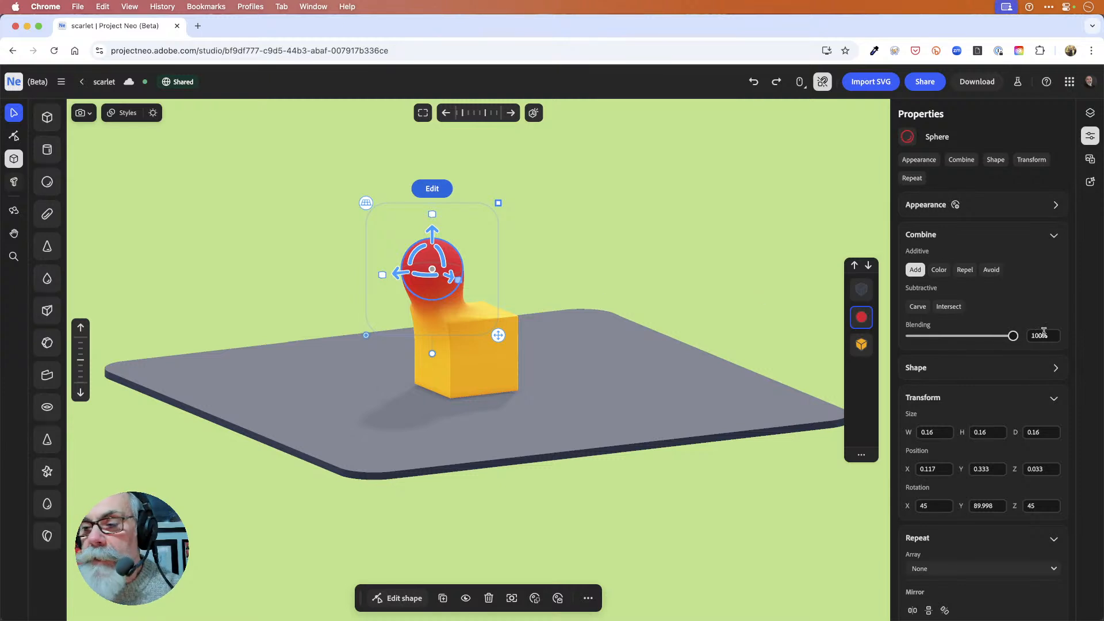
drag(1016, 342, 978, 346)
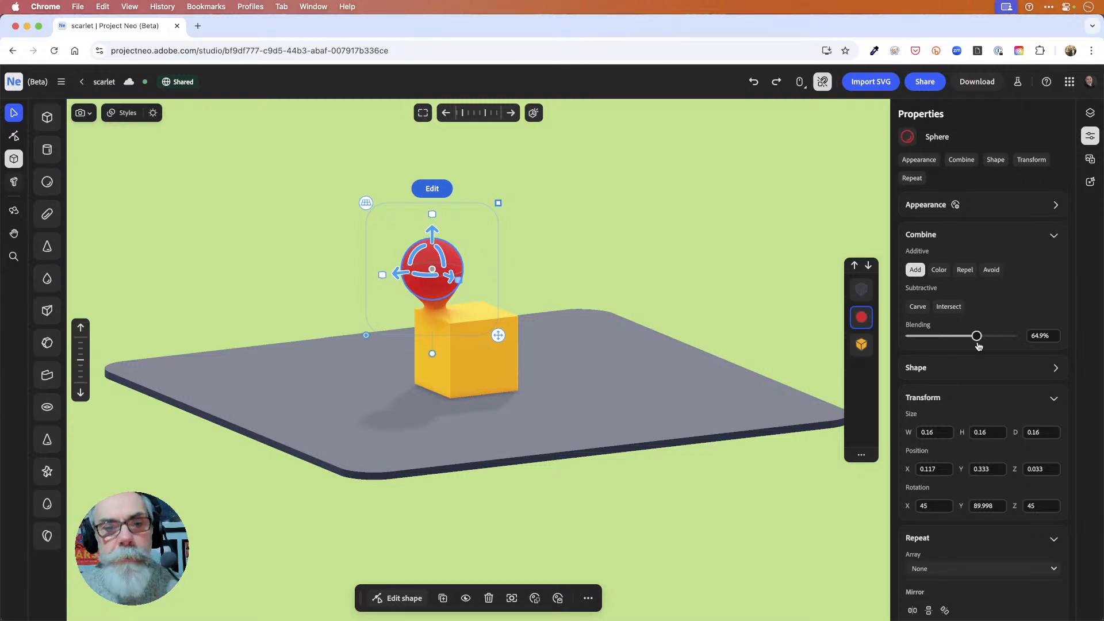
Step: Reshape the cube into a thin post about 0.03 wide, 0.556 high and 0.03 deep, and lower it to about Y 0.277
click(481, 367)
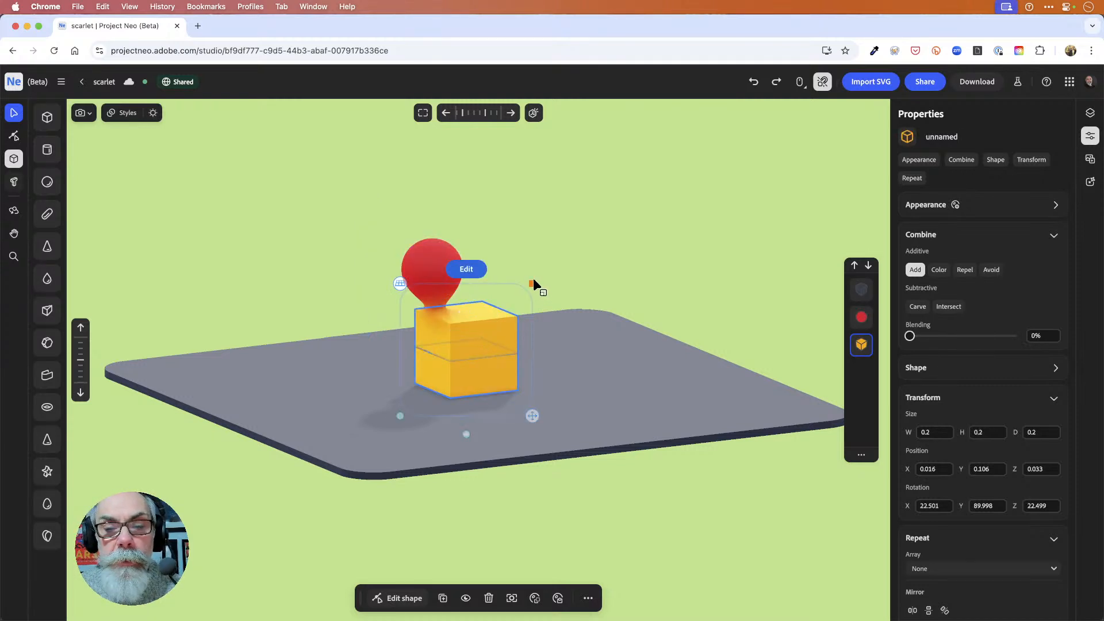
drag(532, 283, 467, 213)
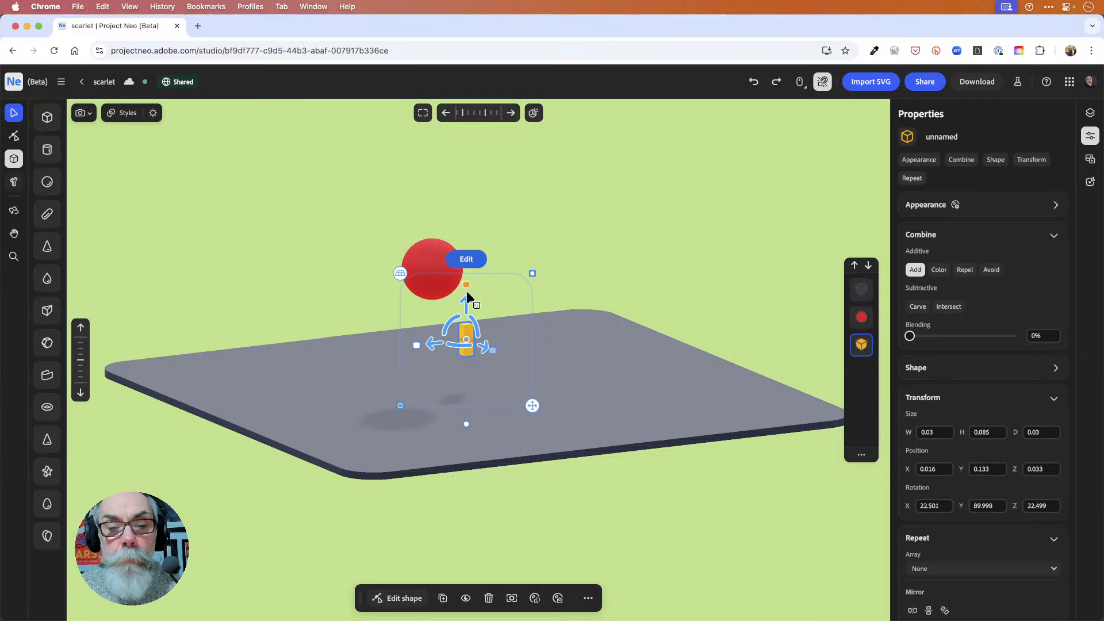
drag(467, 285, 469, 143)
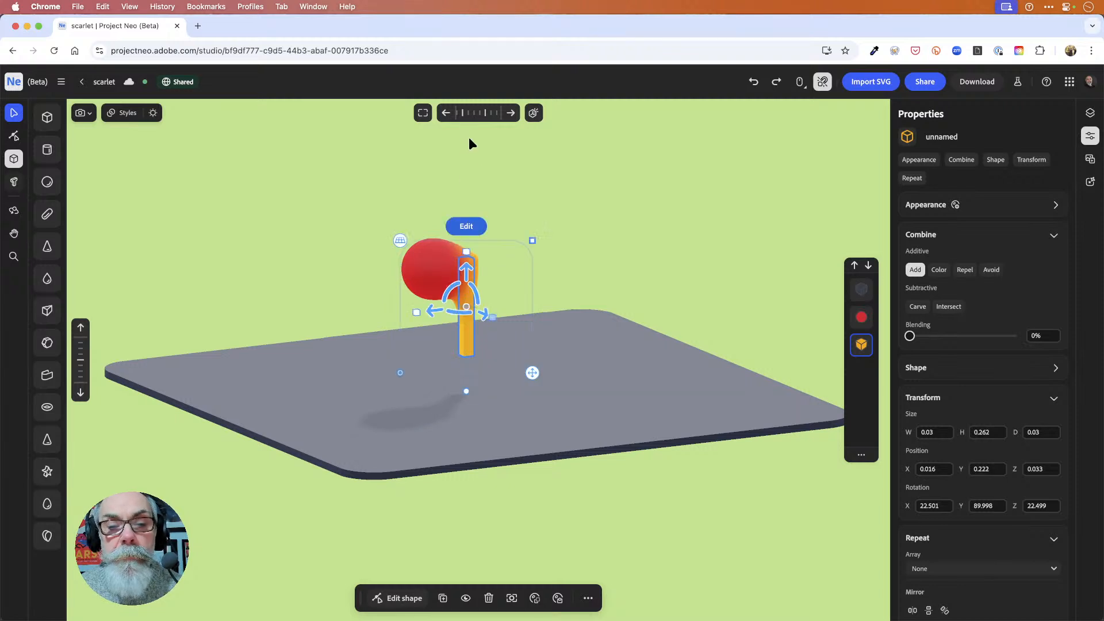
drag(469, 270, 474, 133)
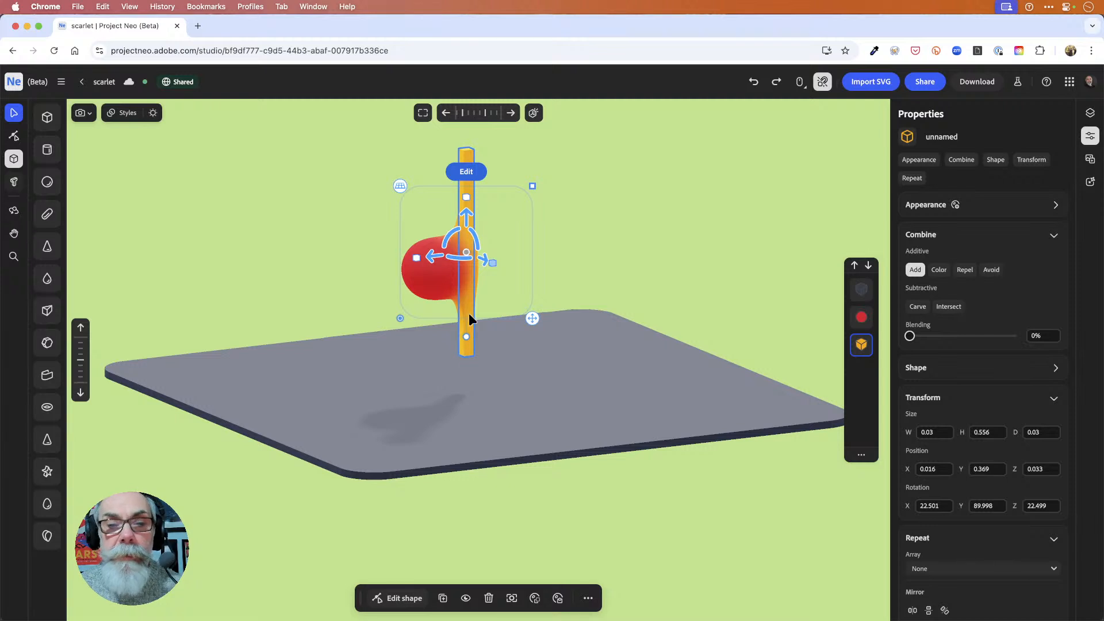
mouse_move(464, 227)
mouse_down()
mouse_move(470, 287)
mouse_move(469, 248)
mouse_up()
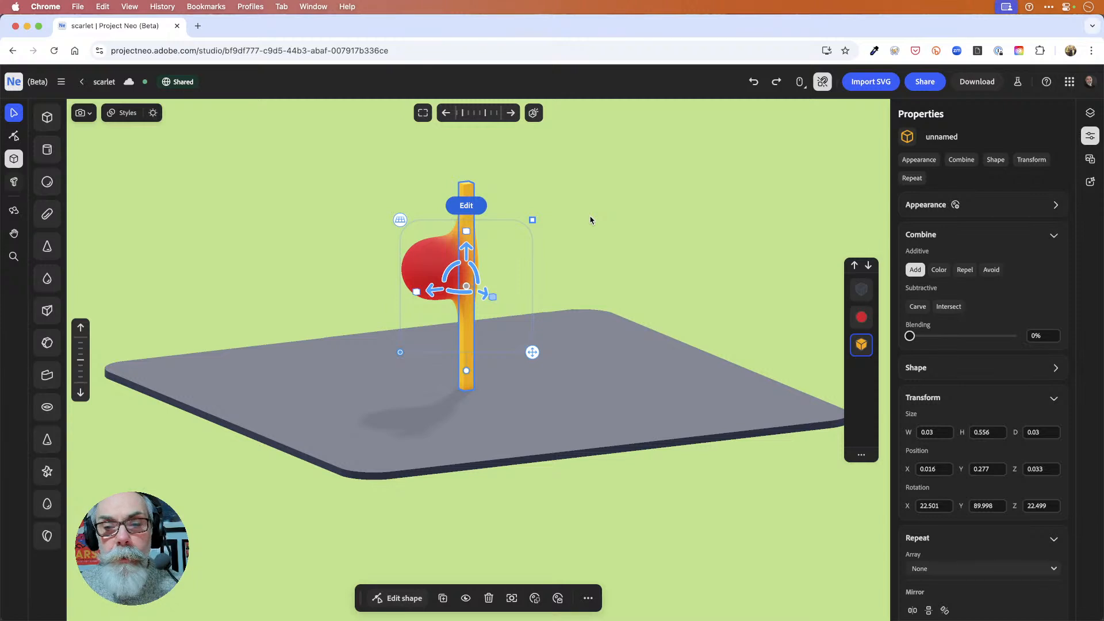
Step: Stretch the yellow post upward to a height of about 0.638
click(599, 276)
drag(587, 244, 590, 318)
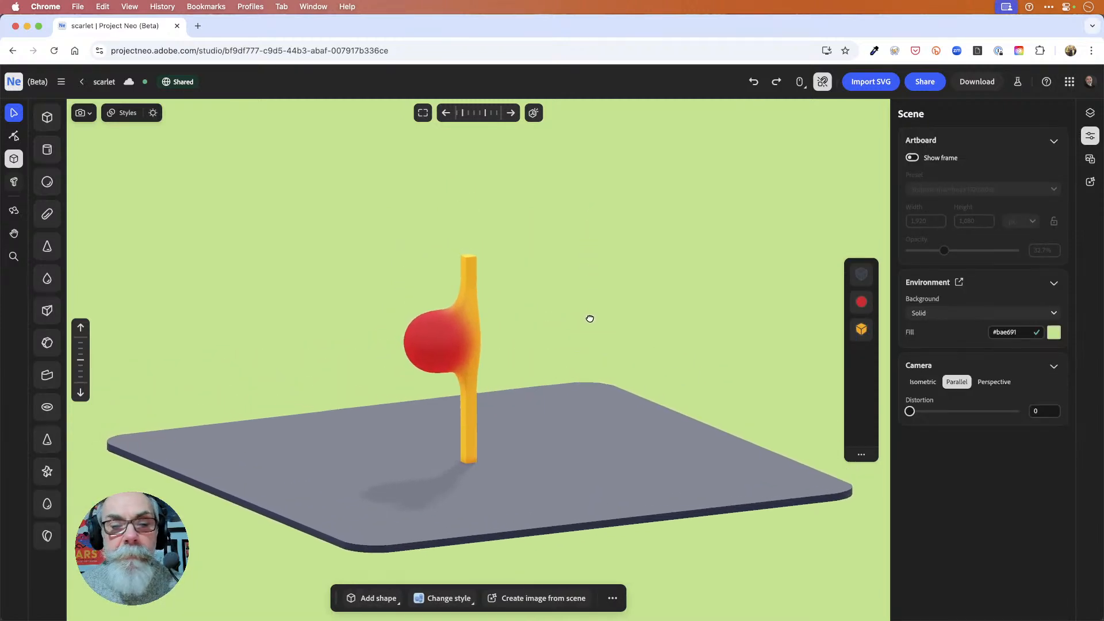
click(469, 285)
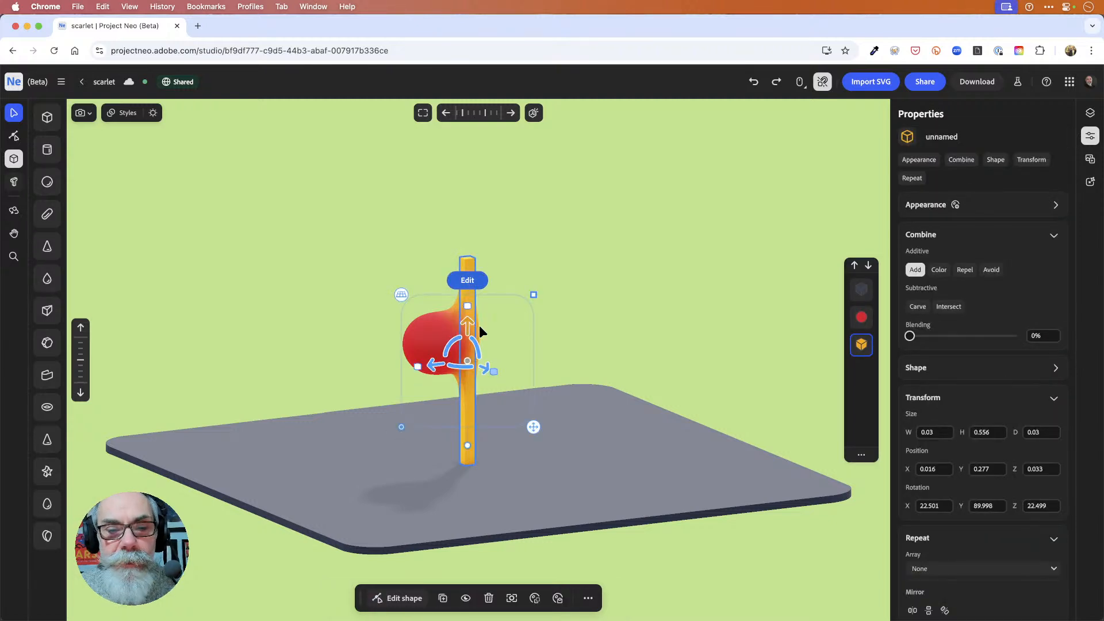
drag(467, 305, 467, 284)
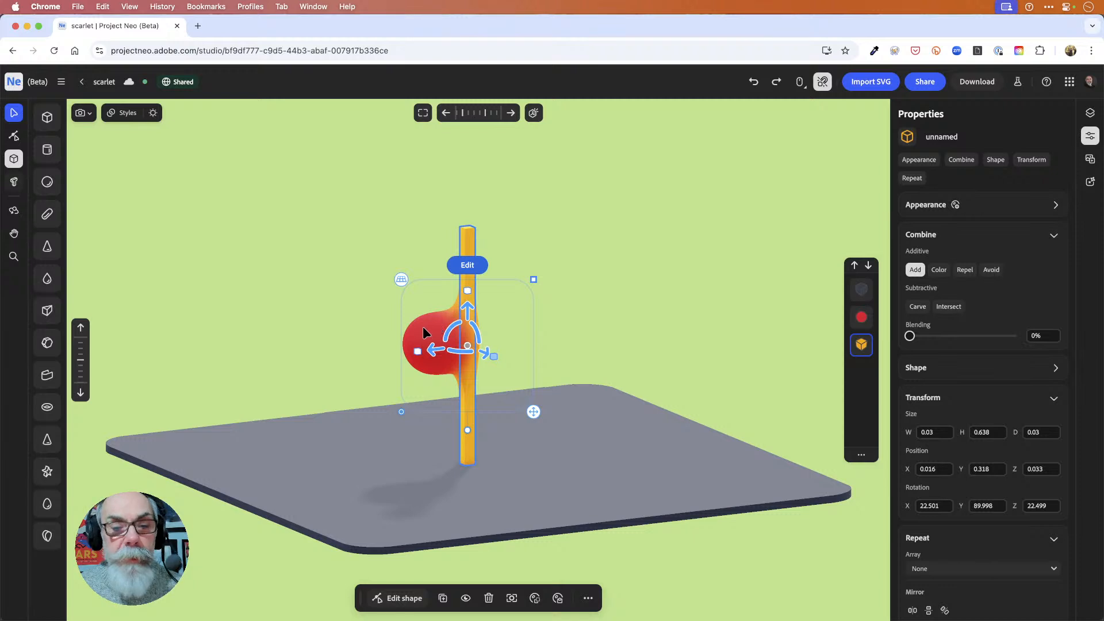
key(Escape)
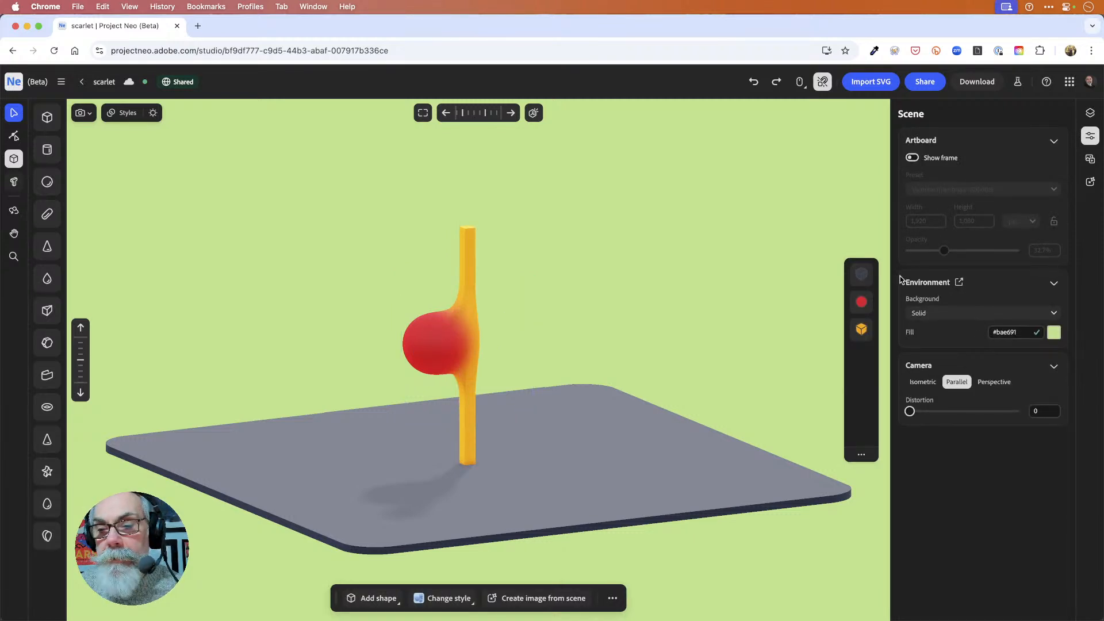
Step: Shrink the sphere uniformly to about 0.077, undoing the accidental extra stretch of its height
click(861, 302)
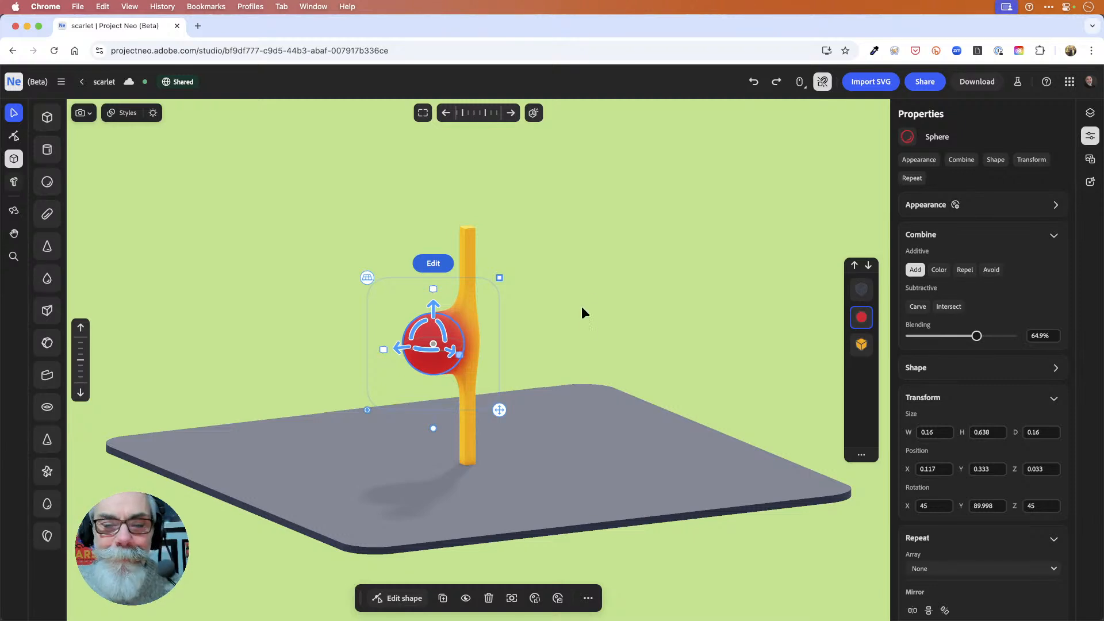
drag(500, 277, 431, 286)
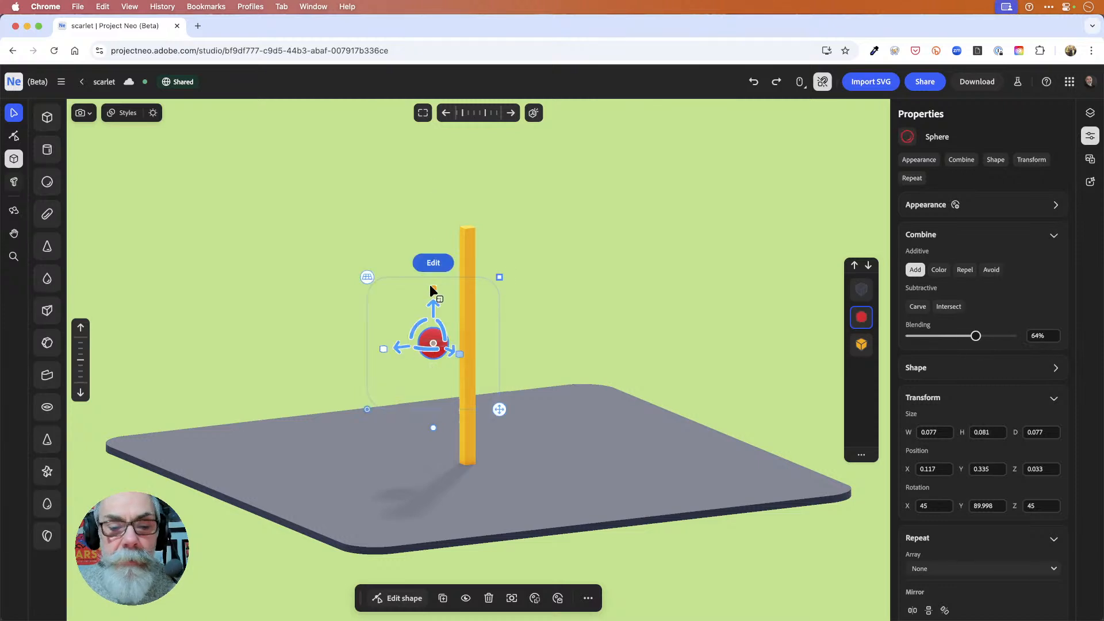
key(super+z)
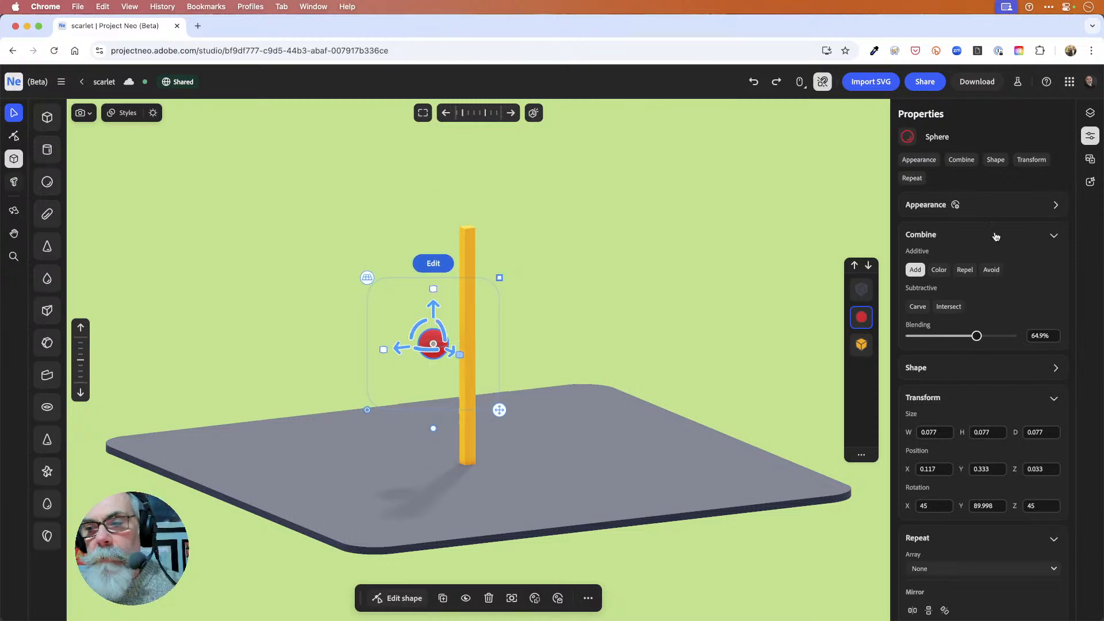
shift+click(469, 248)
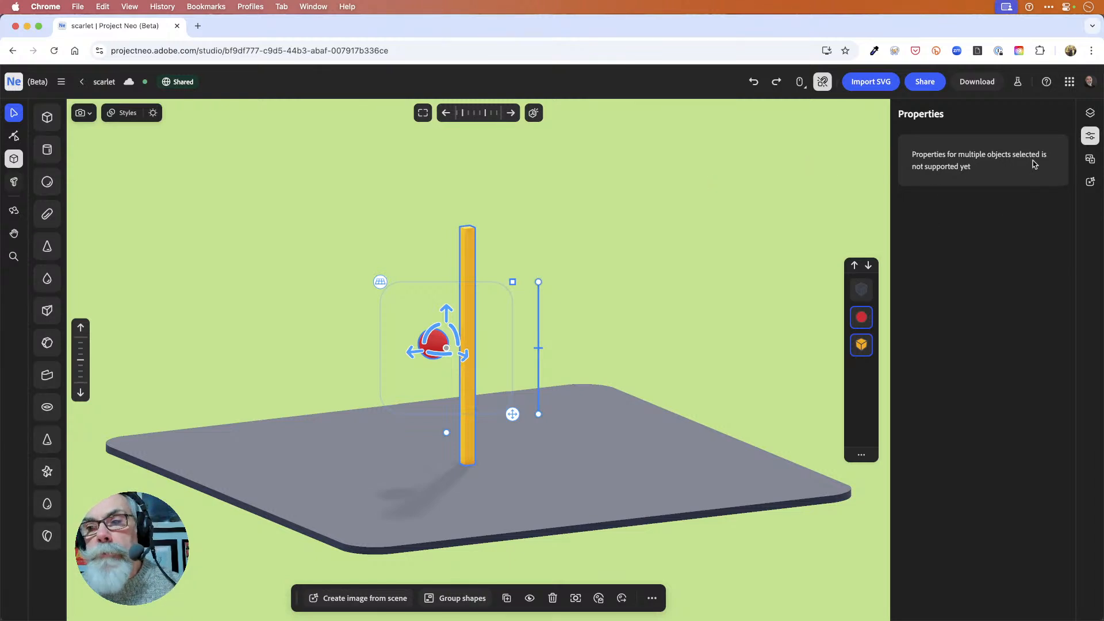
click(570, 274)
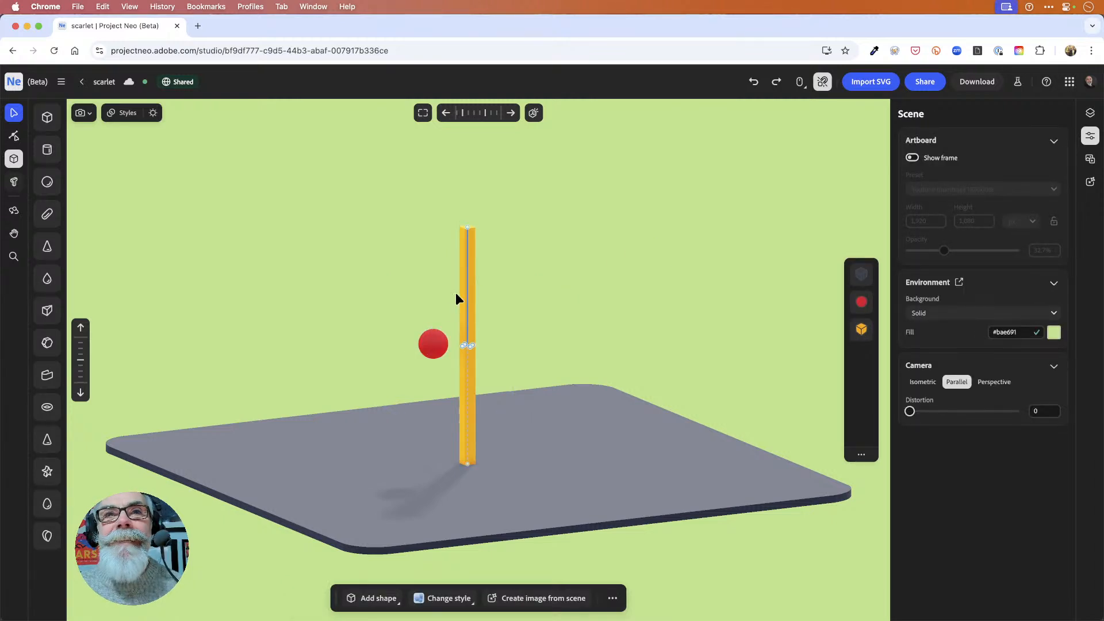
click(862, 302)
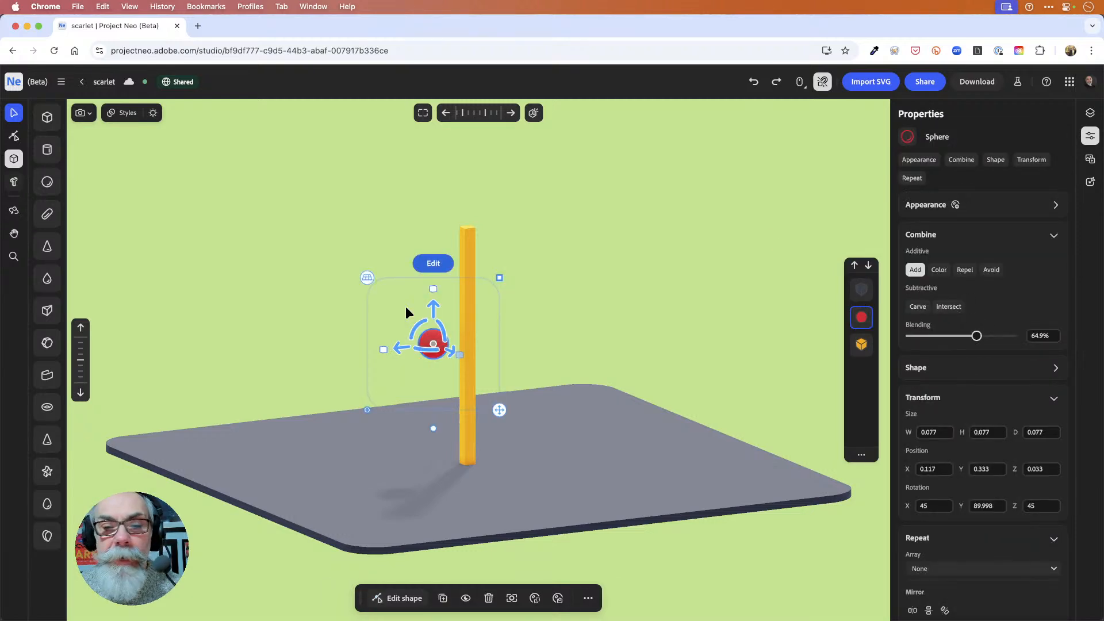
shift+click(470, 260)
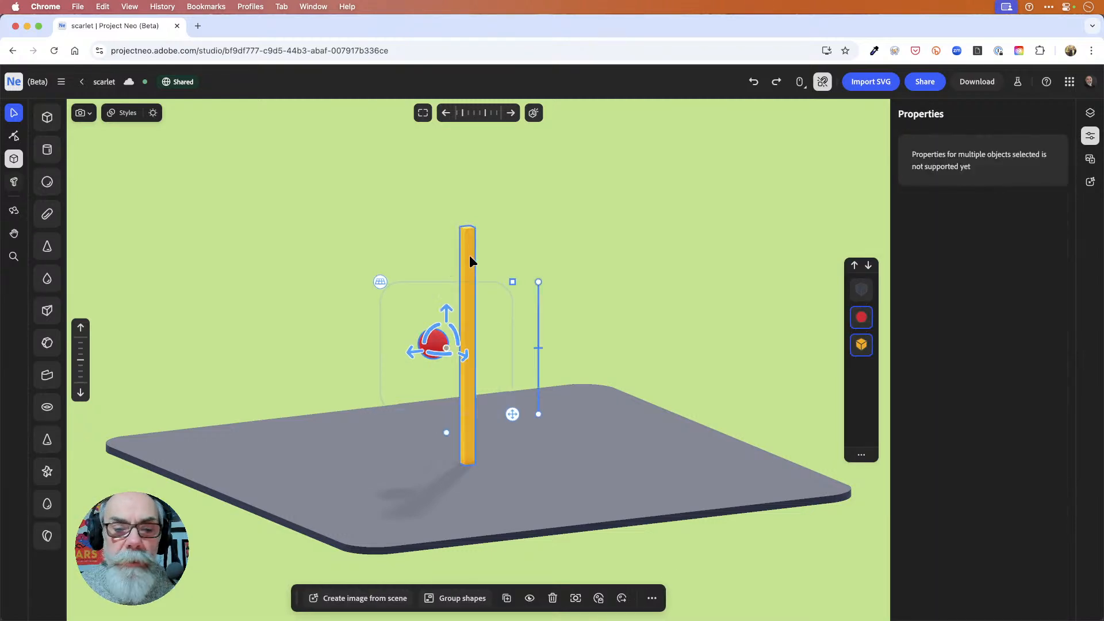
click(540, 317)
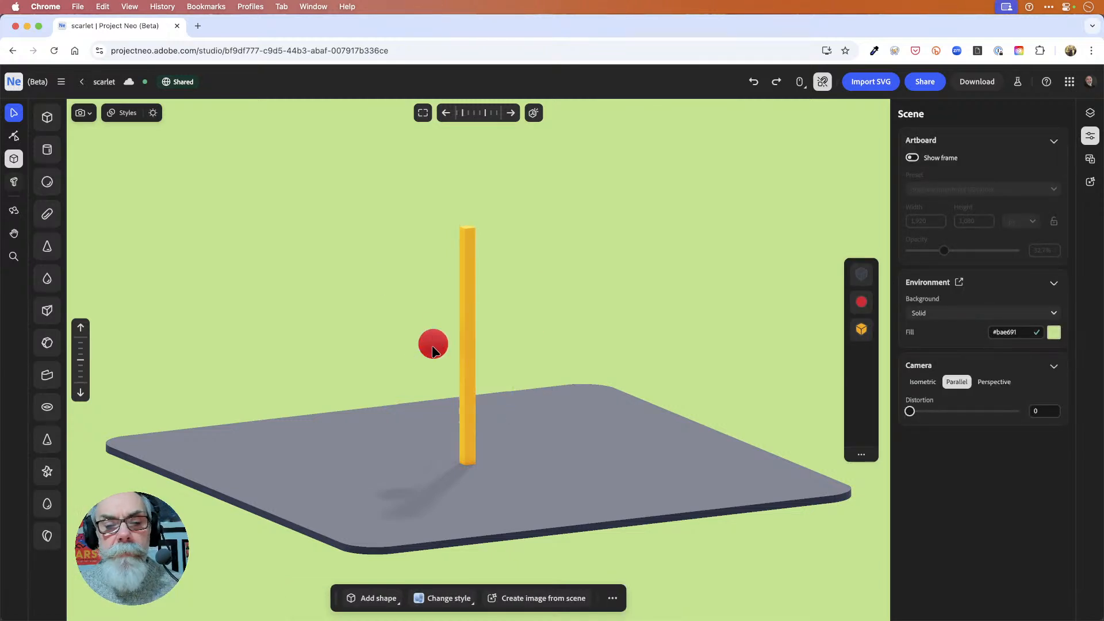
Step: Move the sphere directly above the top of the post, to about X 0.032, Y 0.708, Z 0.004
click(861, 302)
drag(433, 310, 436, 166)
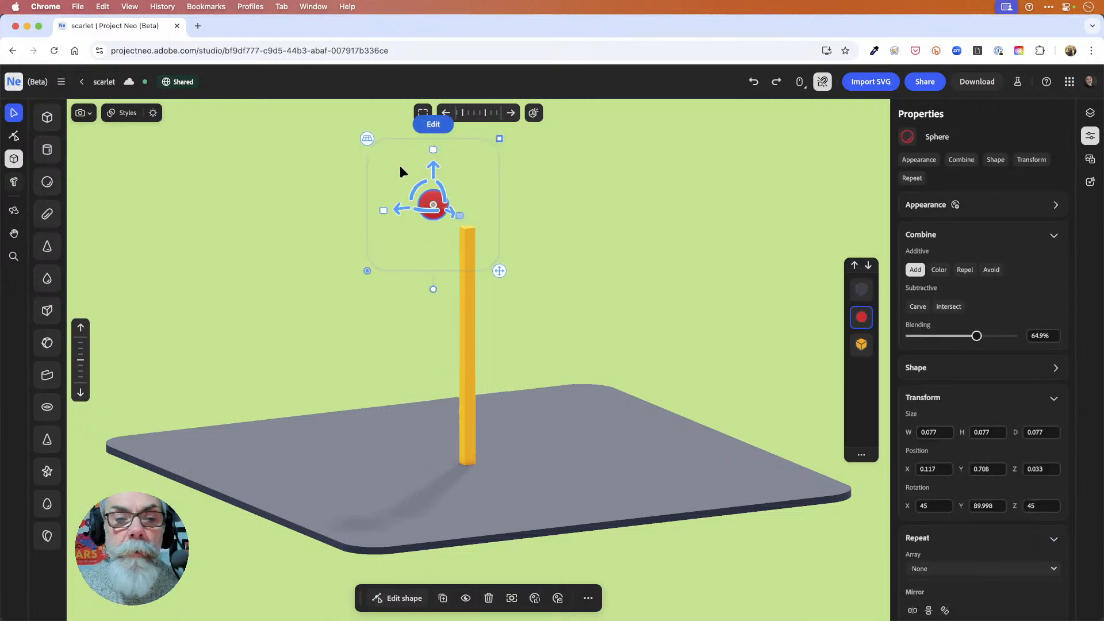
drag(368, 138, 400, 138)
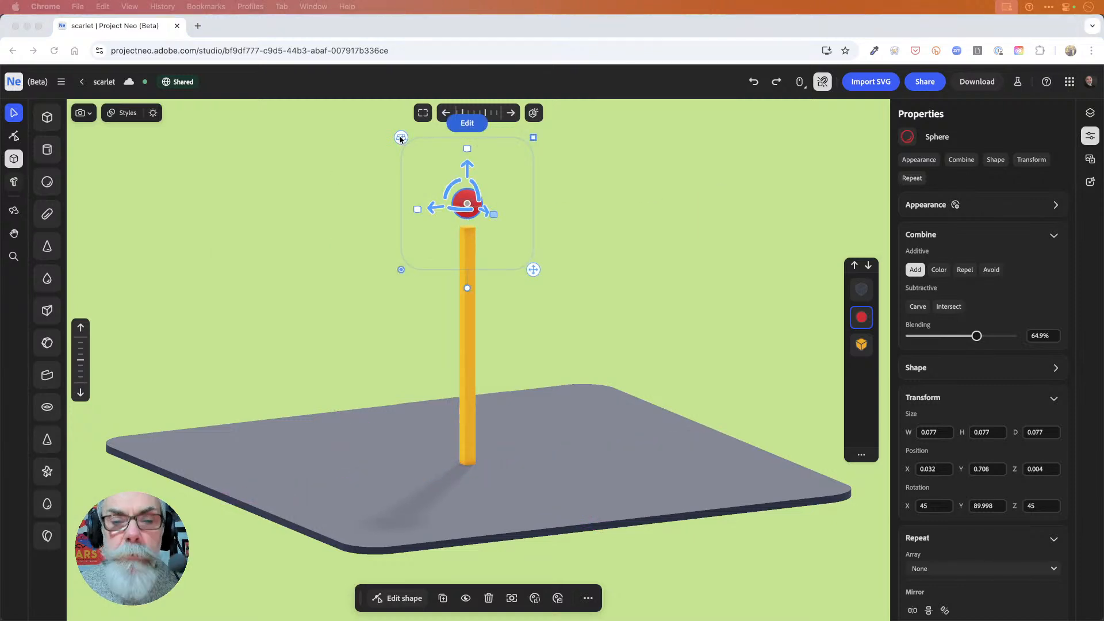
Step: Enlarge the sphere uniformly to about 0.114 and raise it slightly, to about Y 0.716
click(534, 137)
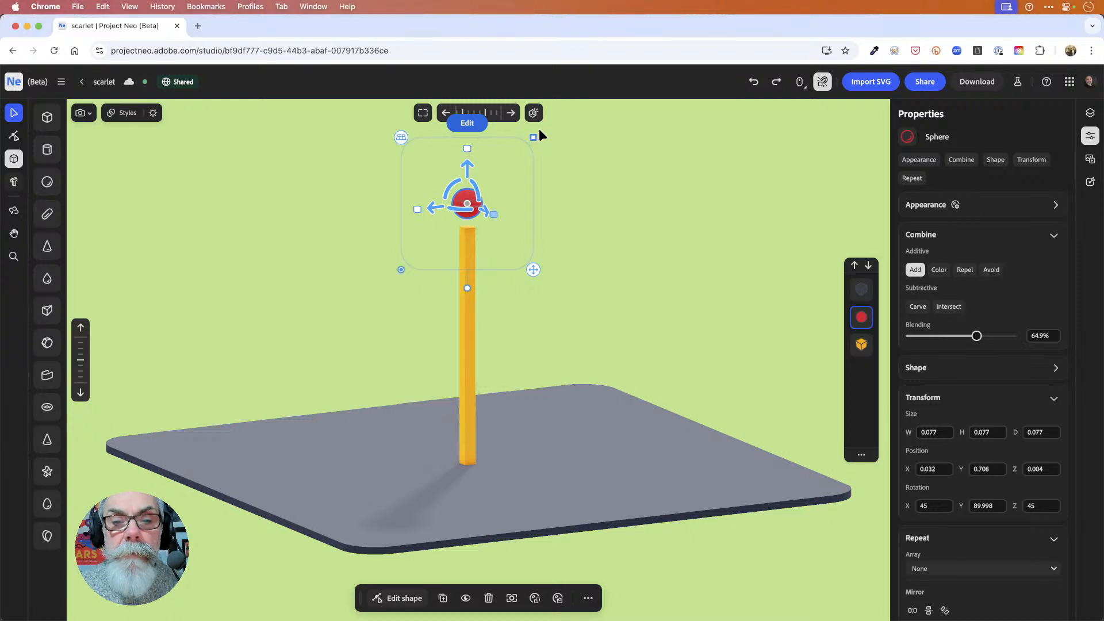
drag(533, 137, 551, 127)
drag(469, 166, 468, 162)
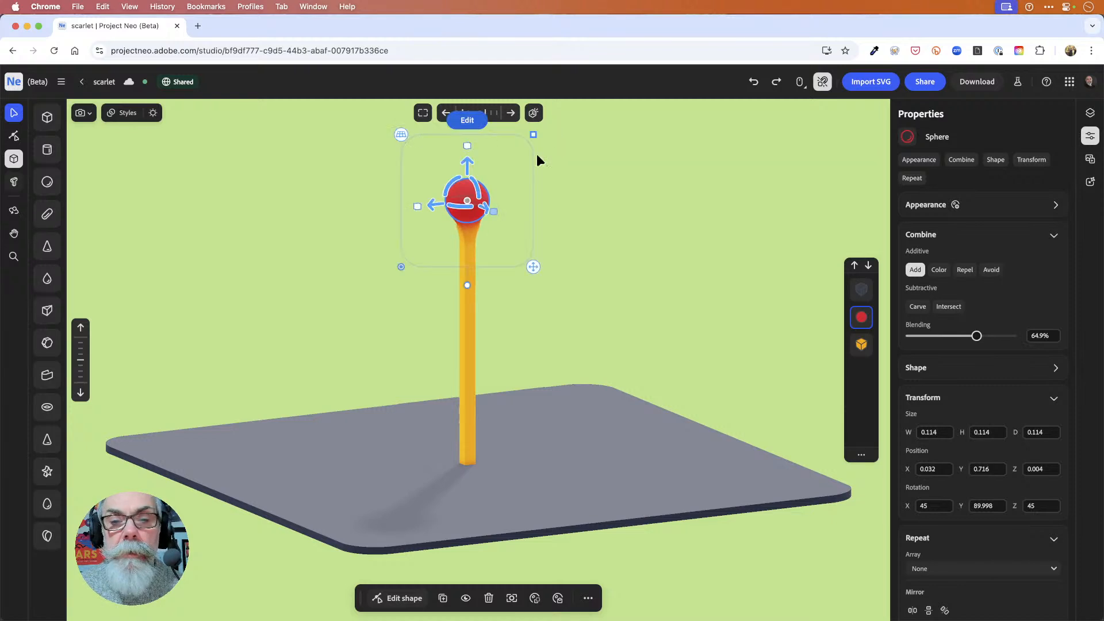
Step: Set the sphere's blending to about 97.4% and raise it to about Y 0.722 to form a matchstick head
drag(978, 337, 1016, 337)
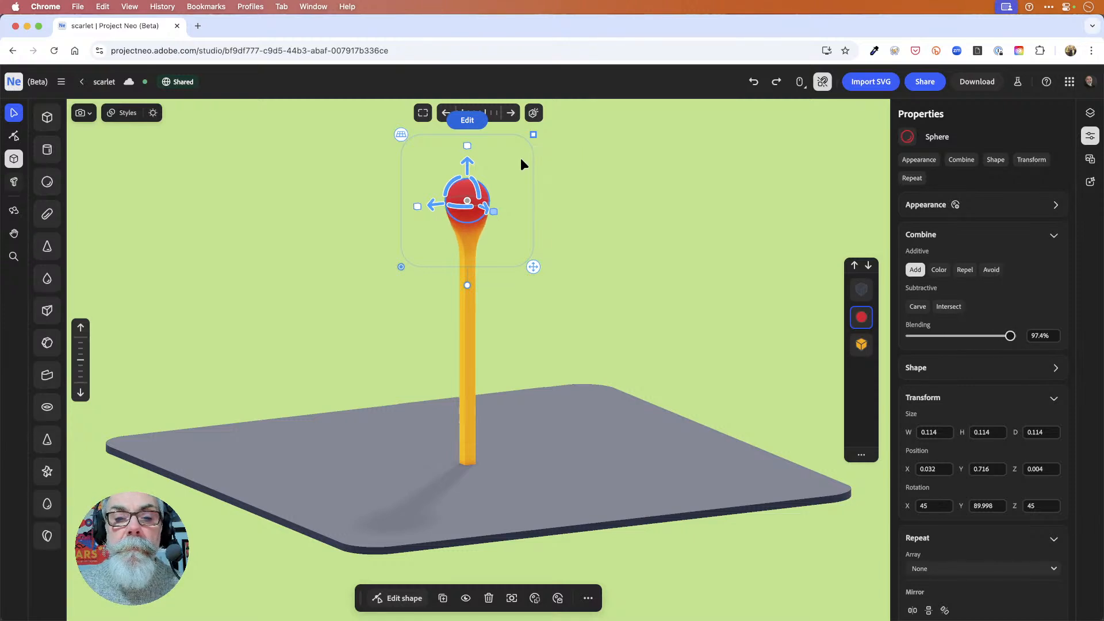
drag(466, 160, 467, 159)
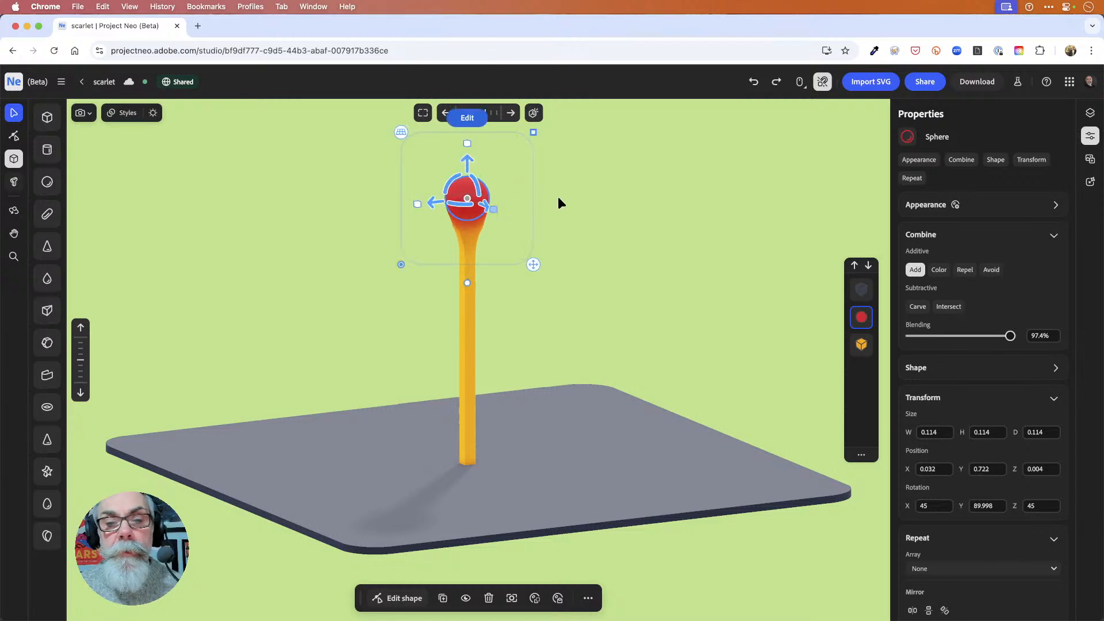
click(628, 210)
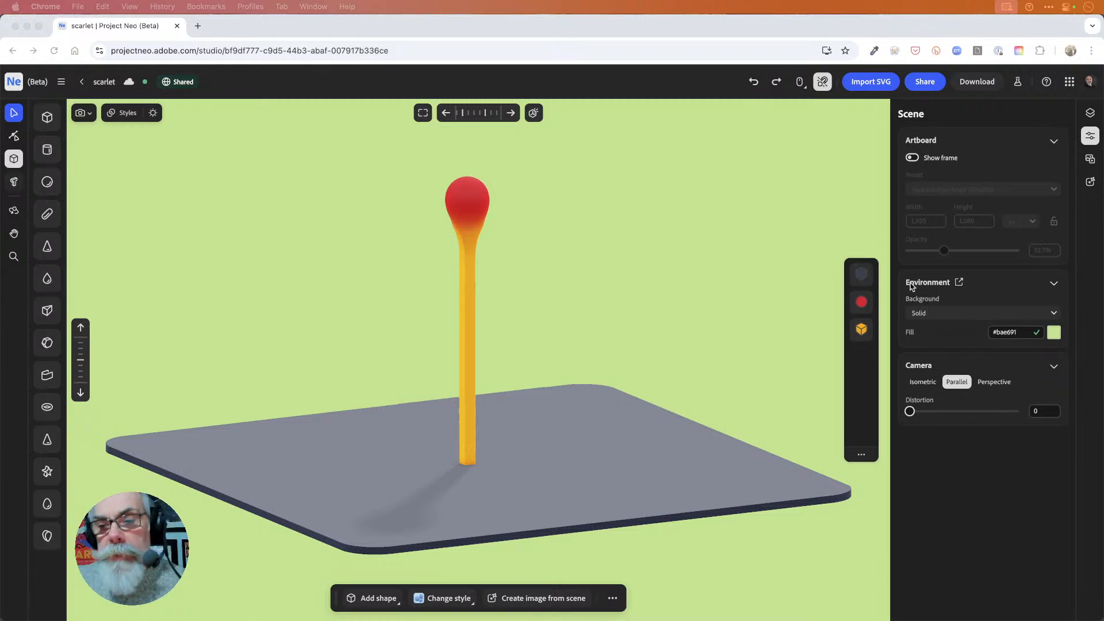
Step: Group the sphere with the post and tilt the matchstick group to a rotation of about X 6.378, Y 89.996, Z -54.237
click(478, 203)
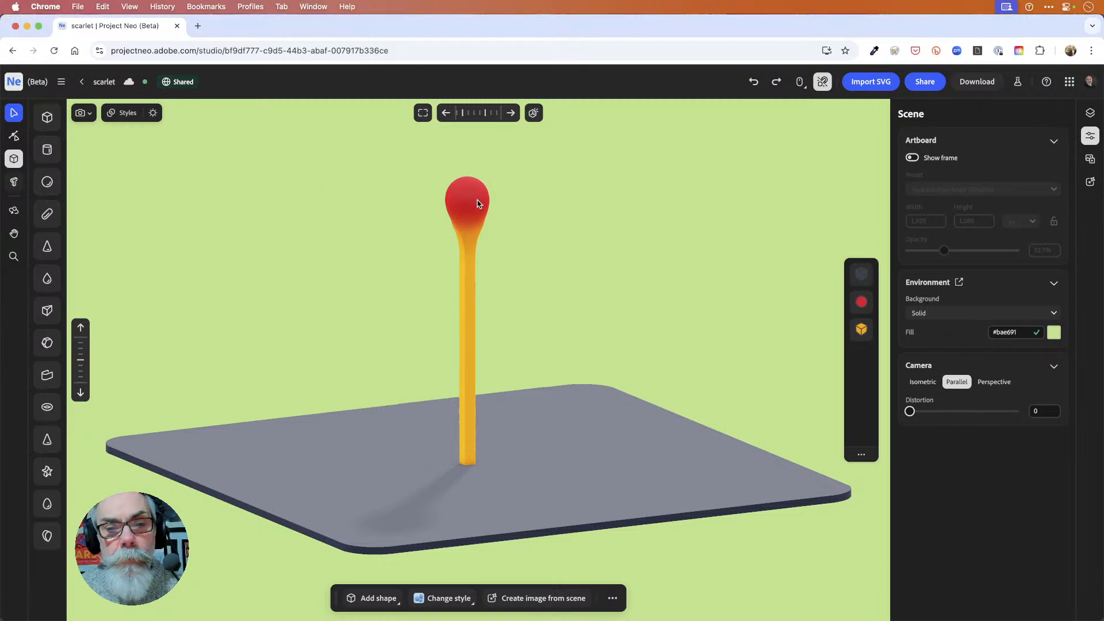
click(873, 311)
shift+click(871, 348)
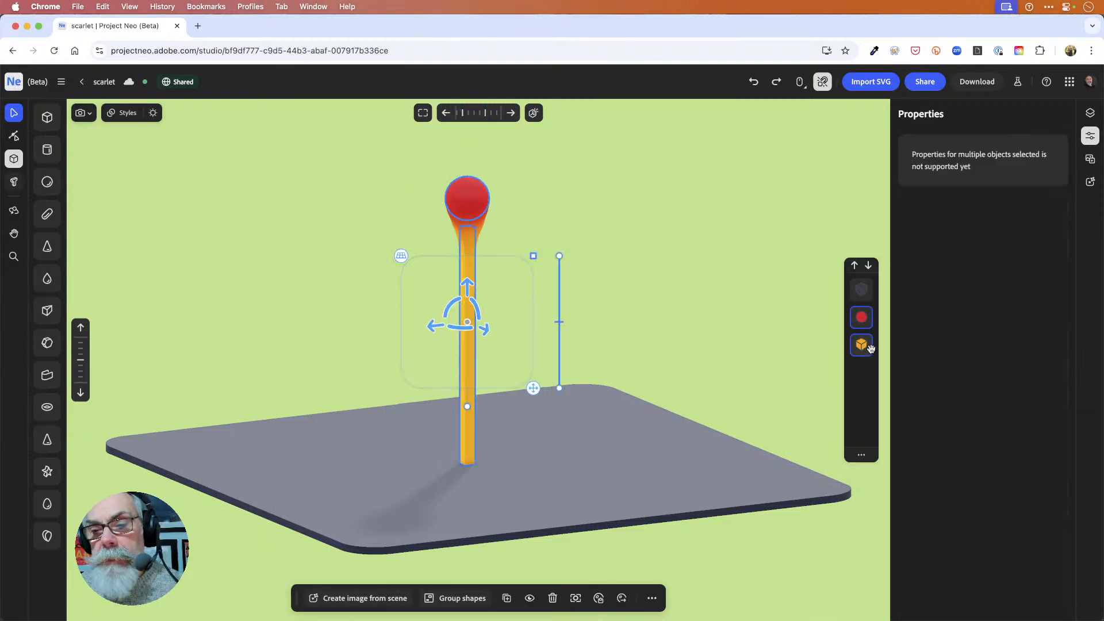
key(super+g)
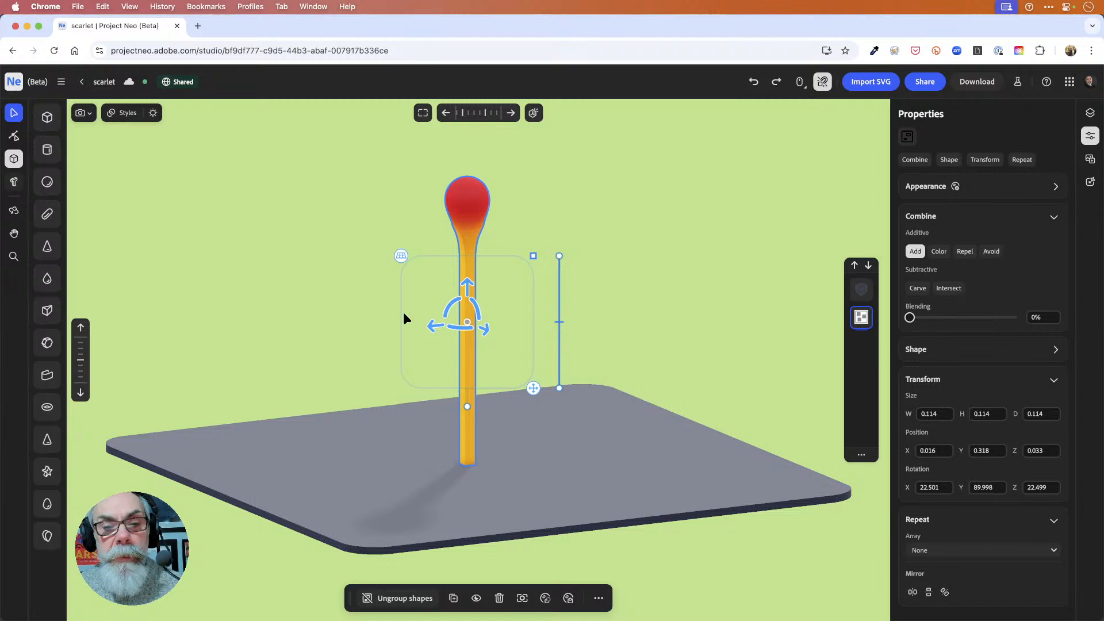
drag(449, 311, 419, 343)
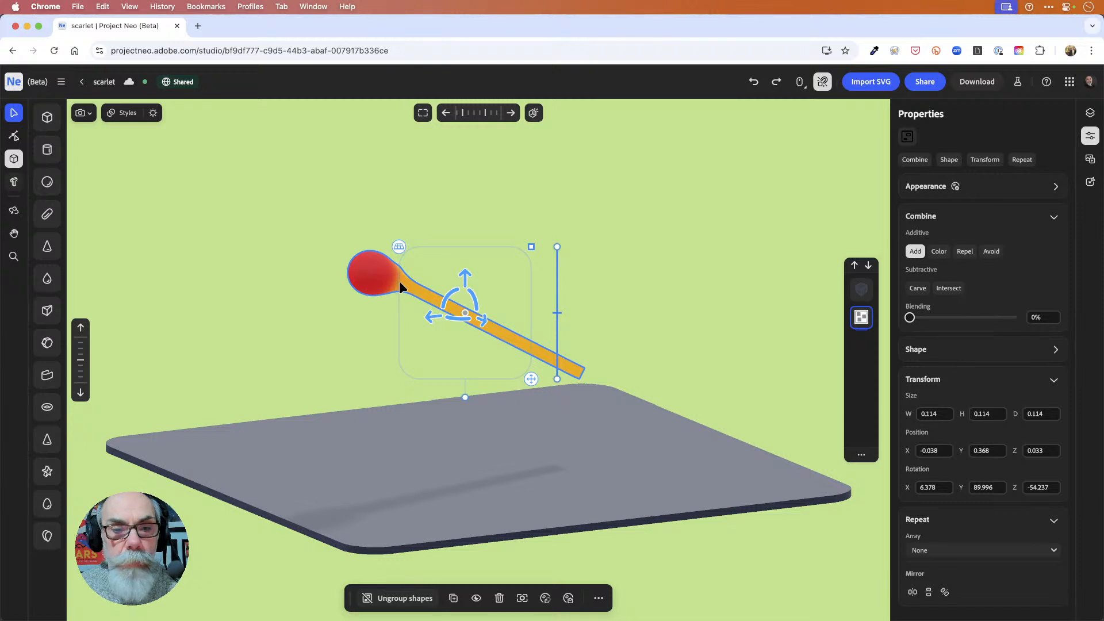
Step: Undo the last rotations of the matchstick group to bring it back upright
mouse_move(473, 295)
mouse_down()
mouse_move(495, 324)
mouse_move(477, 293)
mouse_up()
key(super+z)
key(super+z)
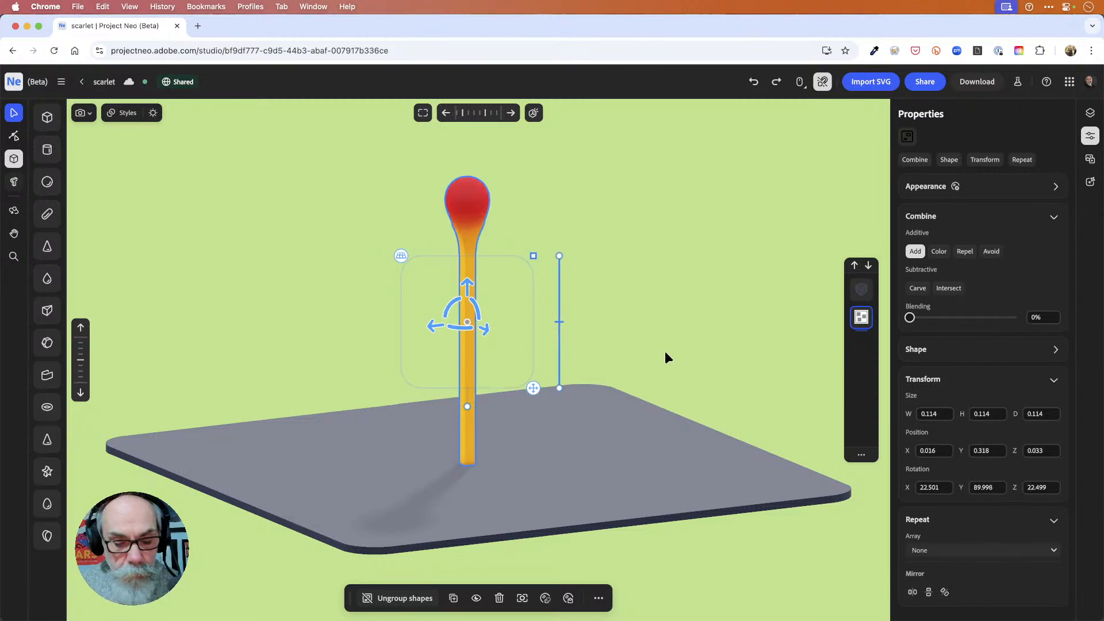
Step: Inside the matchstick group, centre the sphere on the post by setting its X and Z positions to 0
click(858, 320)
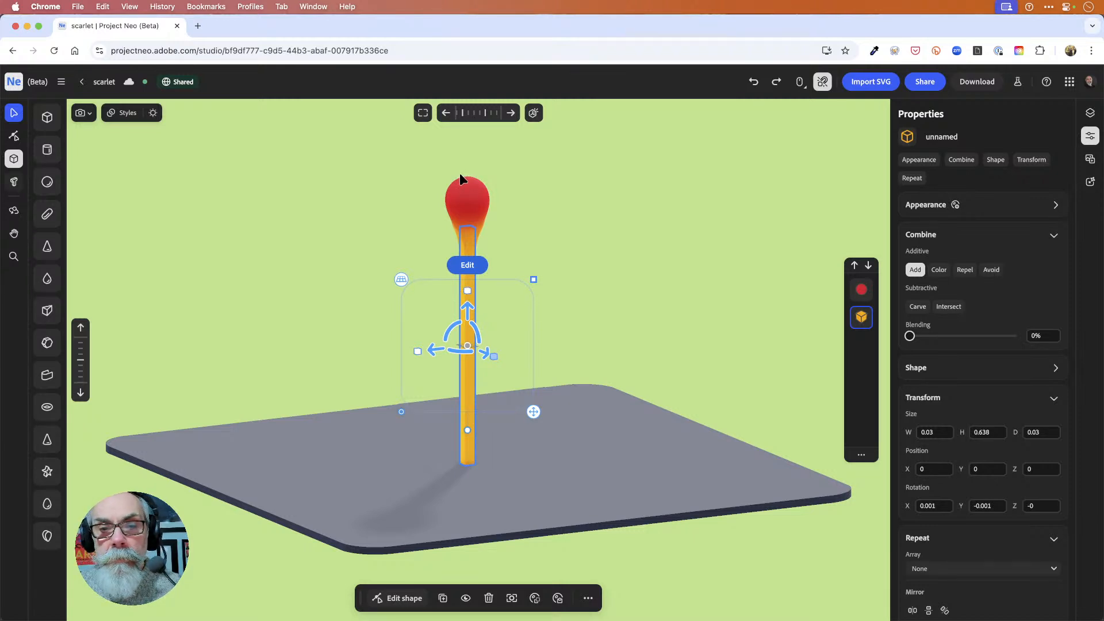
key(Escape)
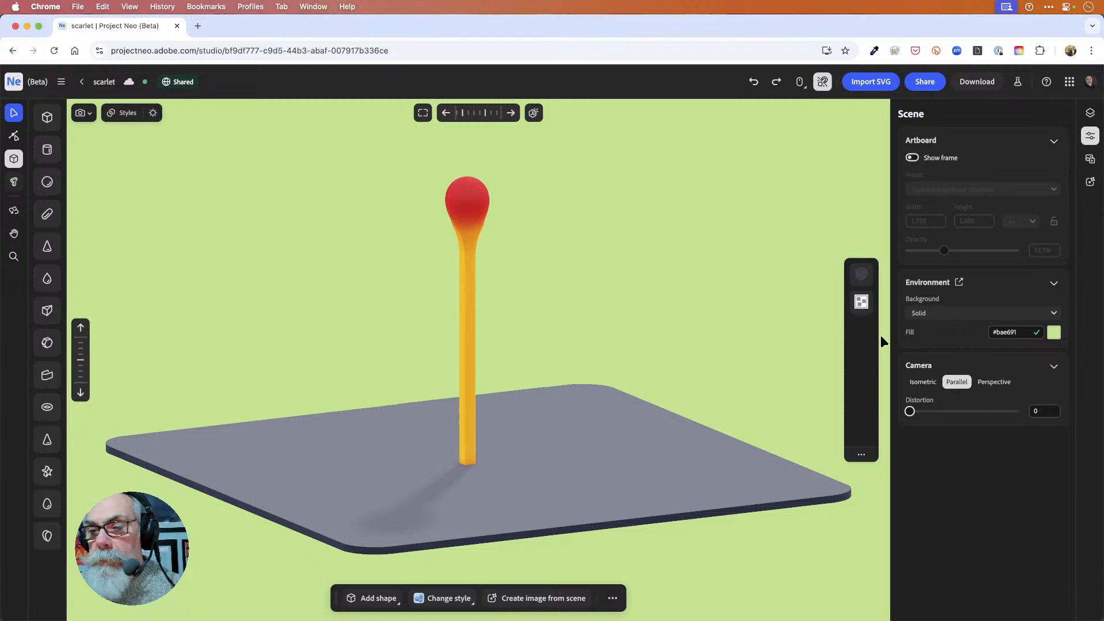
click(861, 302)
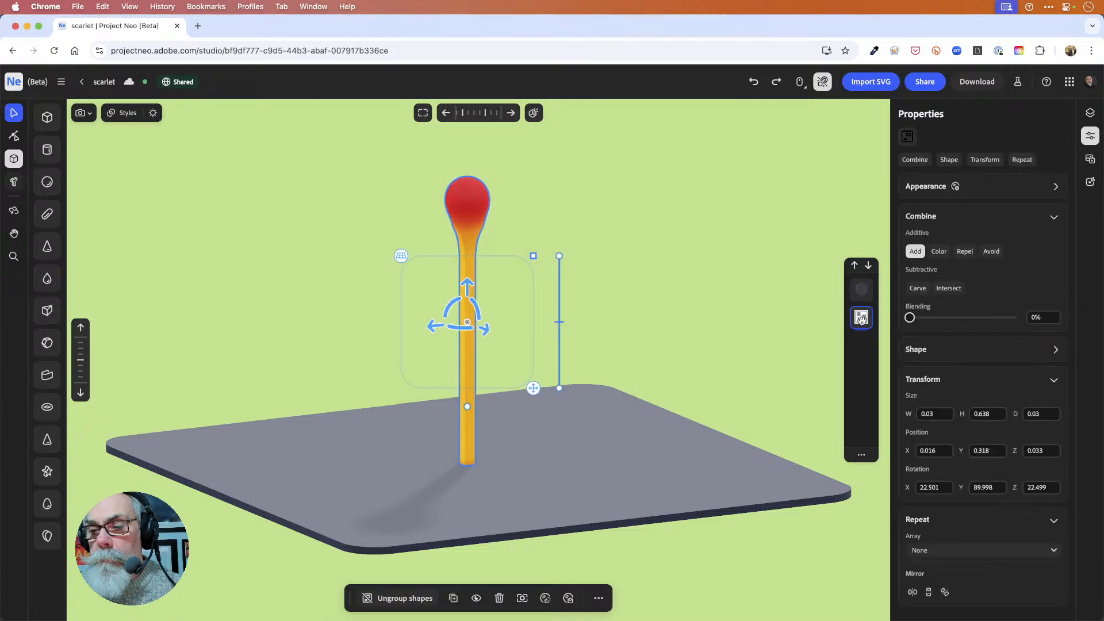
double_click(861, 318)
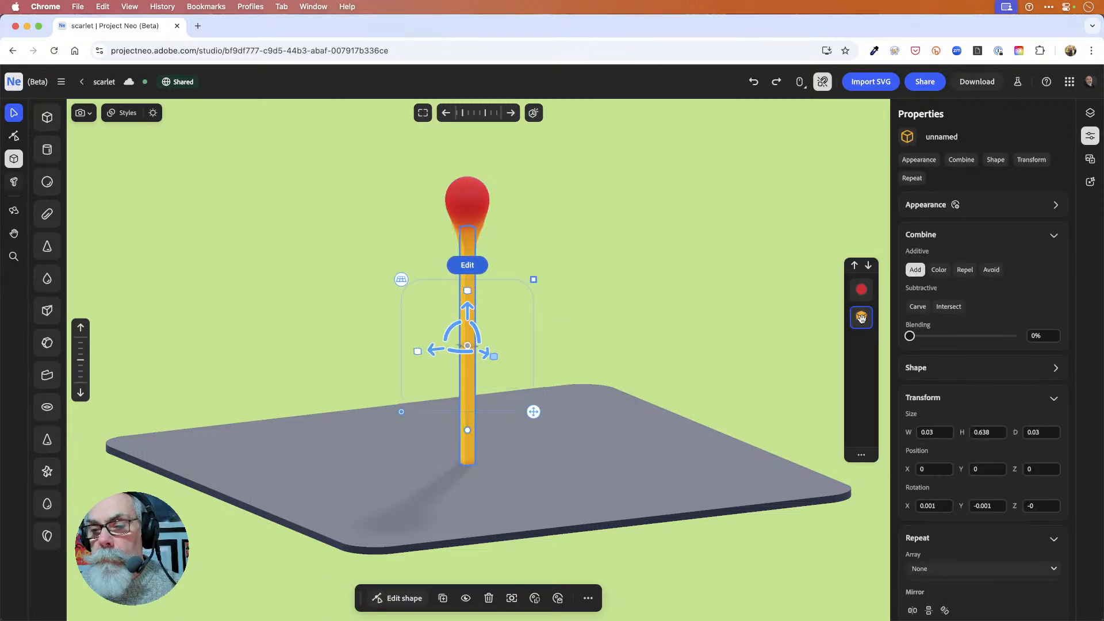
click(861, 290)
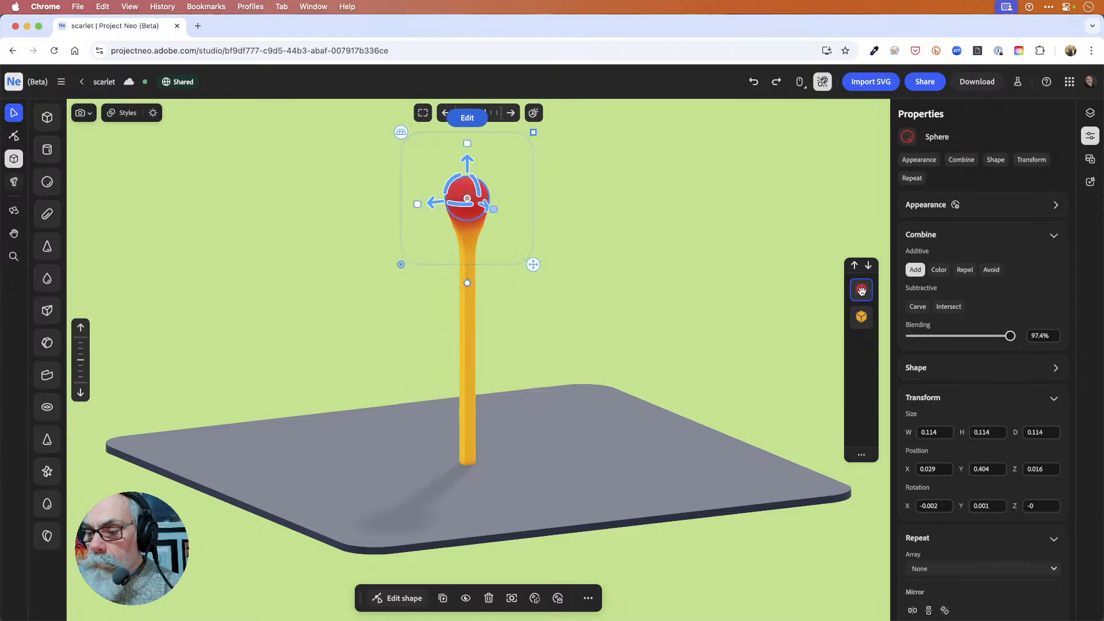
click(941, 469)
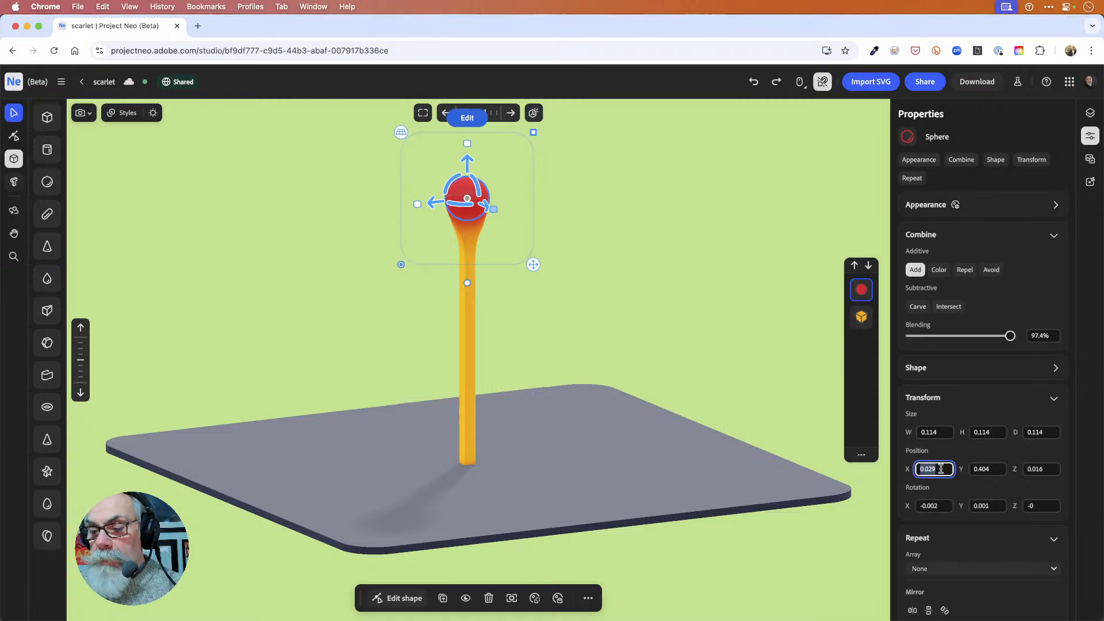
text(0)
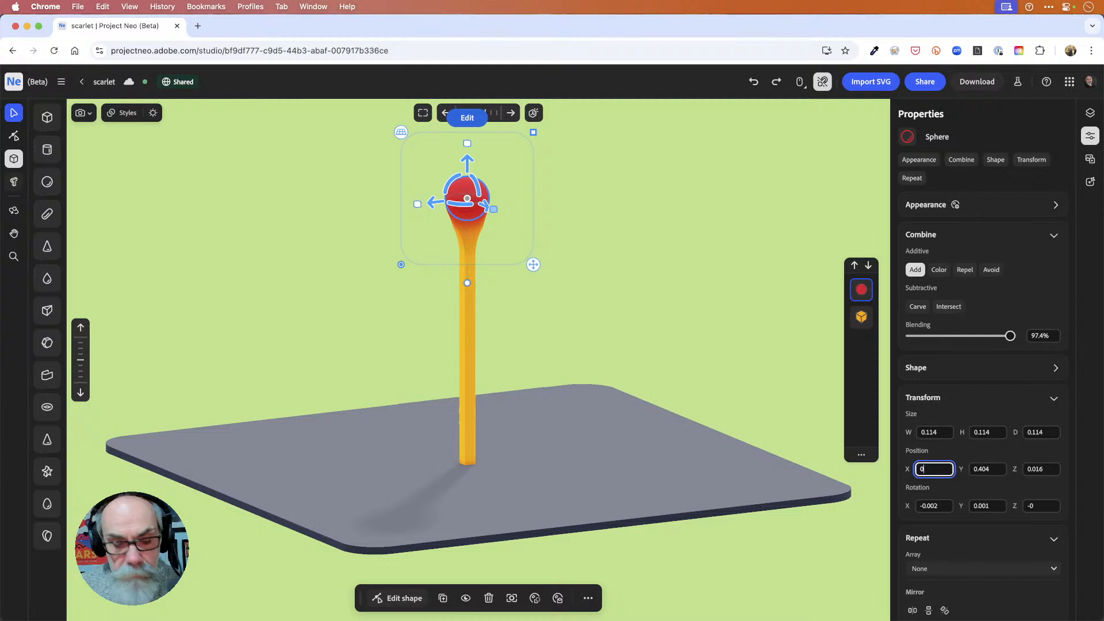
key(Tab)
key(Tab)
text(0)
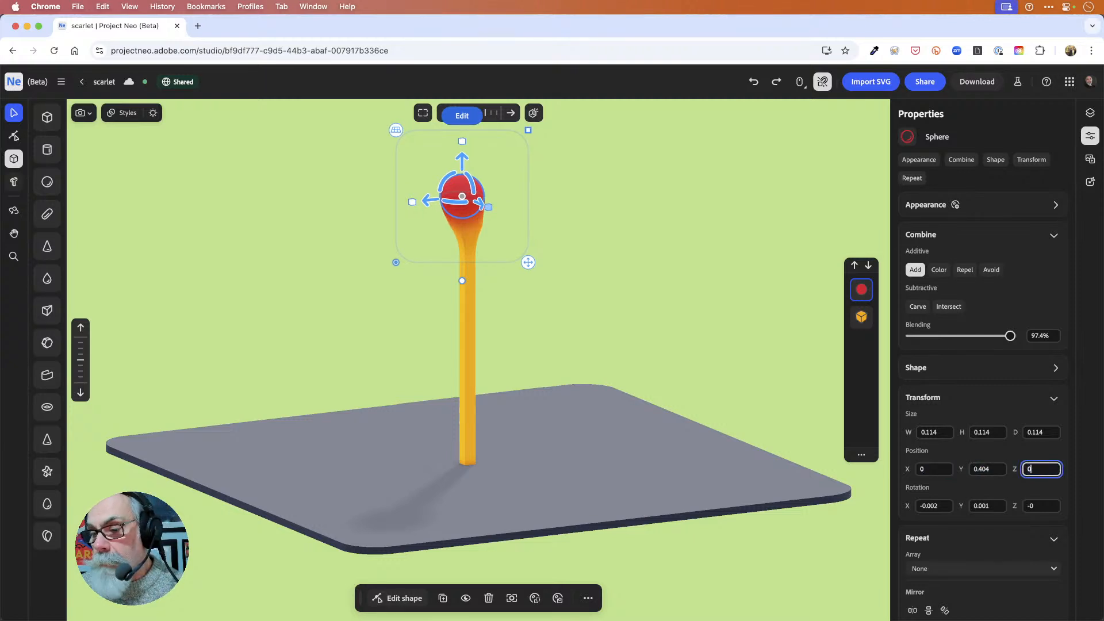
key(Tab)
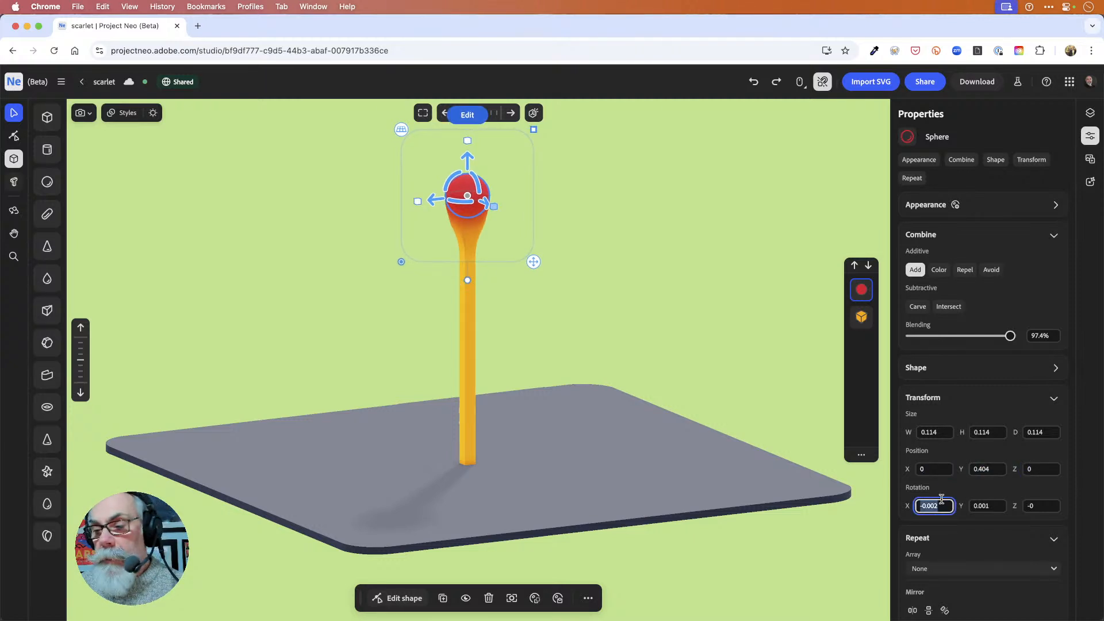
click(709, 317)
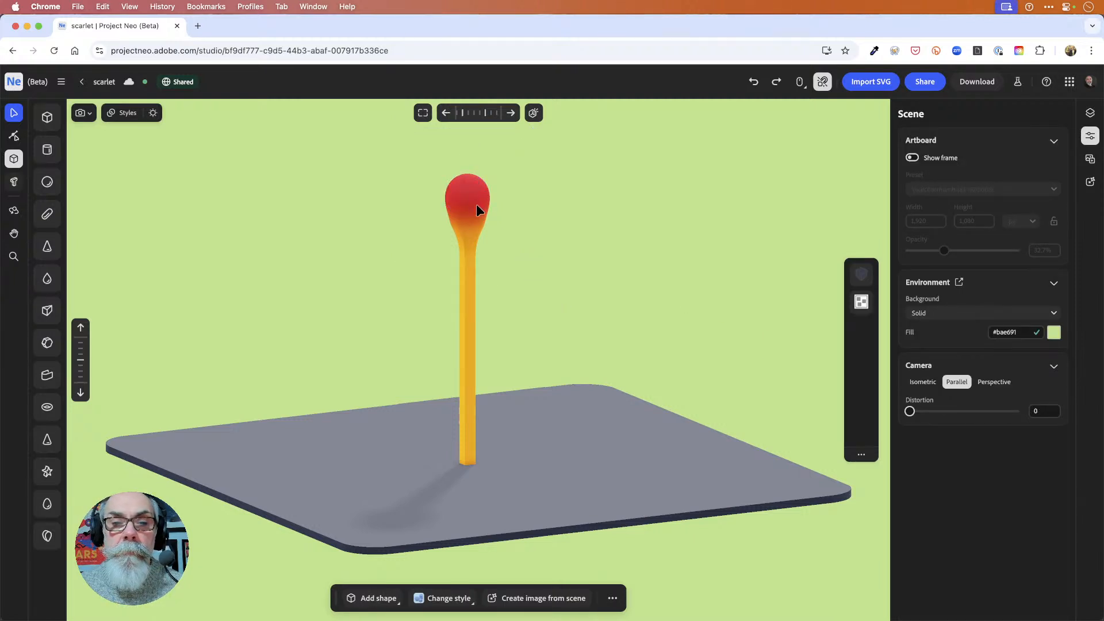
Step: Tilt the matchstick group to about X -125.738, Y -46.337, Z -179.999, and shrink its sphere to about 0.101 at Y 0.395
click(467, 293)
drag(452, 299, 502, 320)
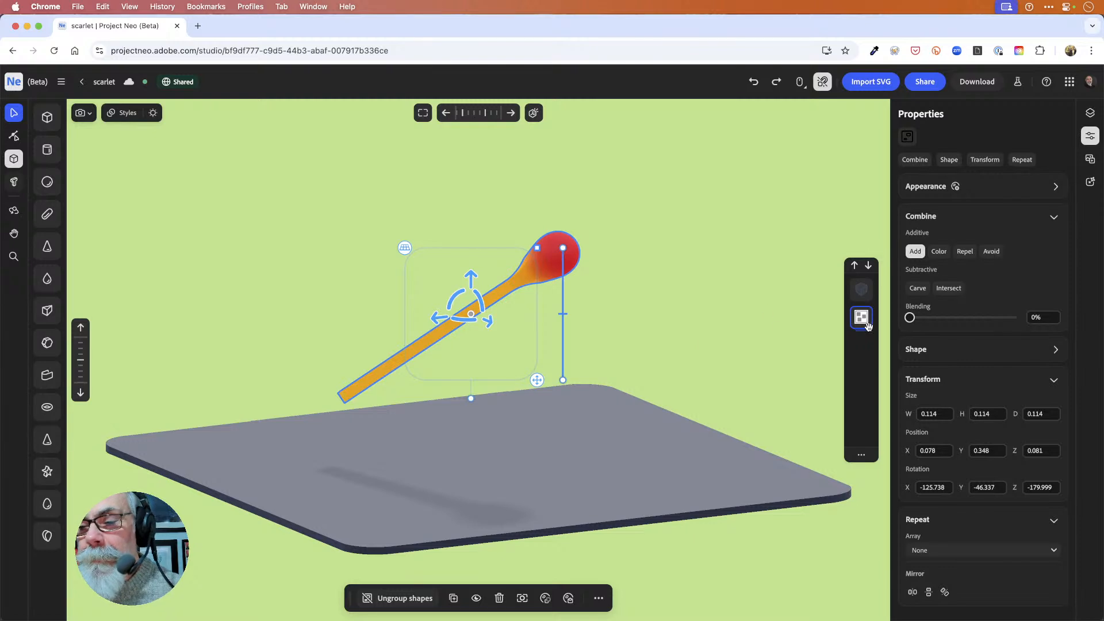
click(861, 318)
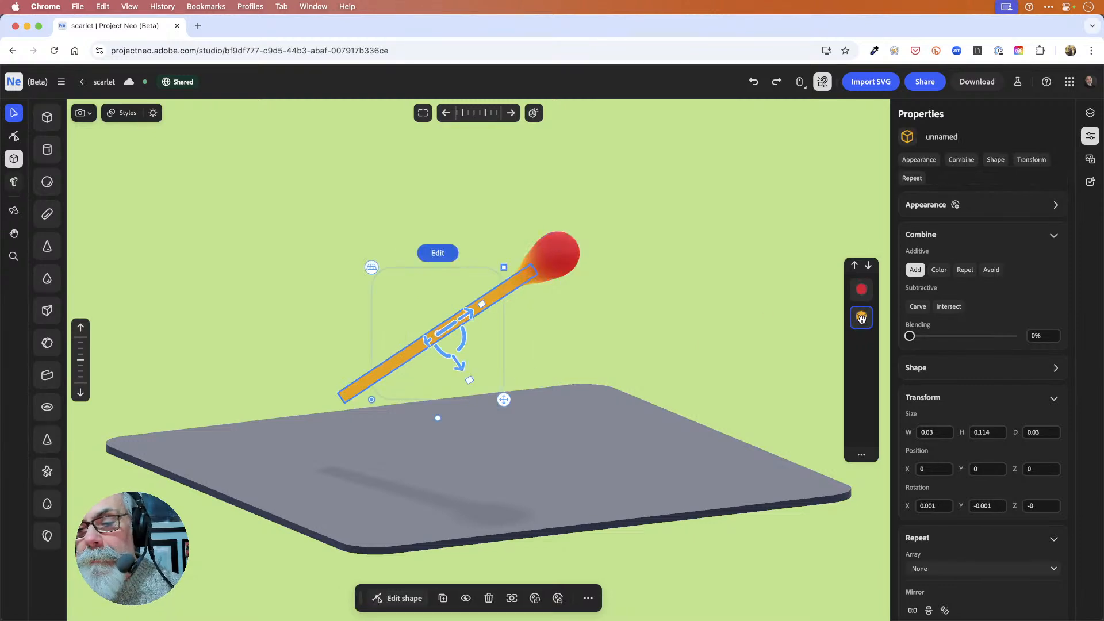
click(864, 287)
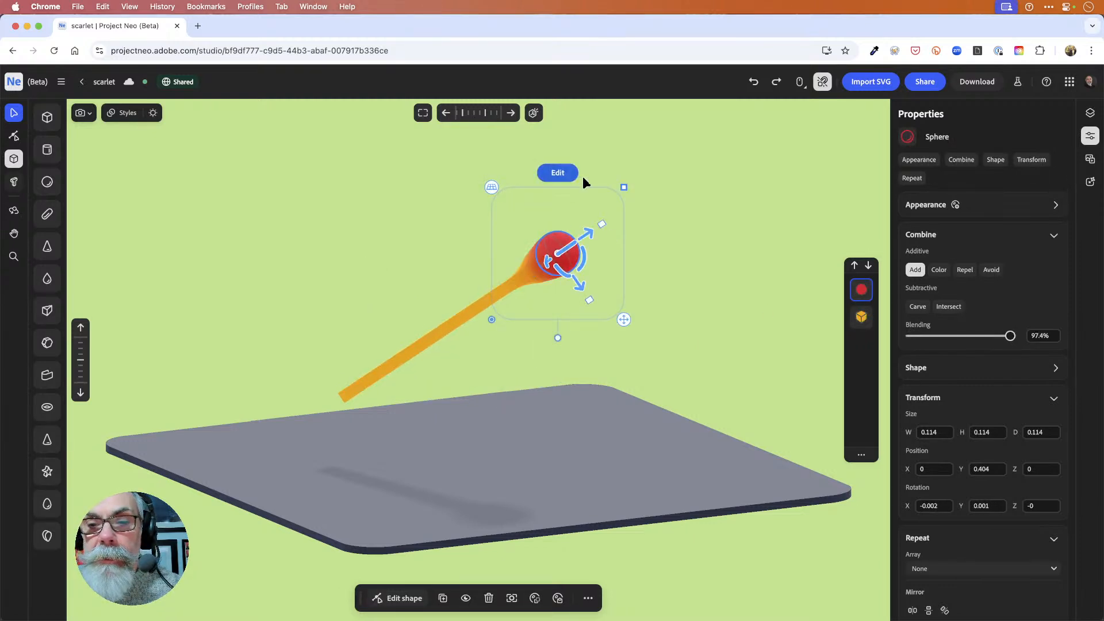
drag(623, 187, 588, 230)
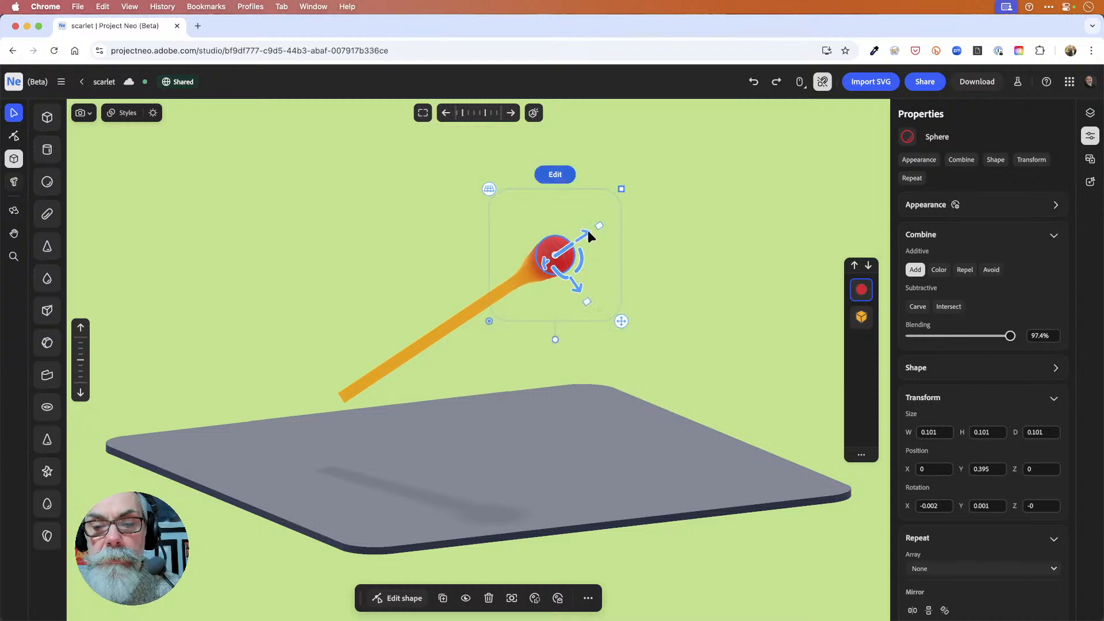
click(660, 234)
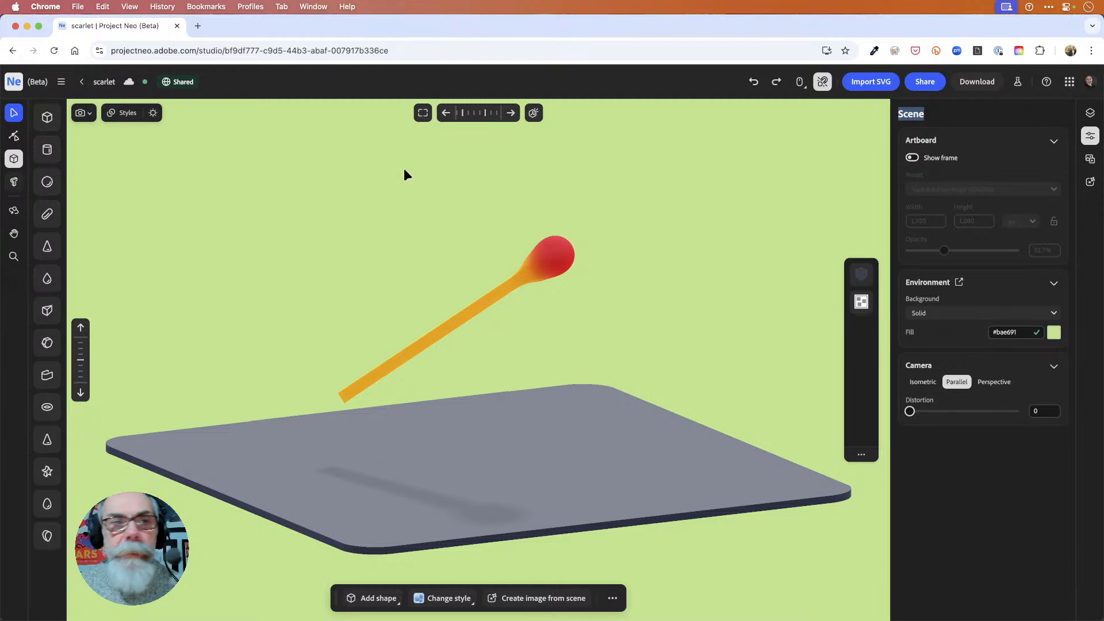
Step: Open the notGray project from your files, frame the whole scene and view the SPOOKY lettering and pumpkin from the front
click(81, 83)
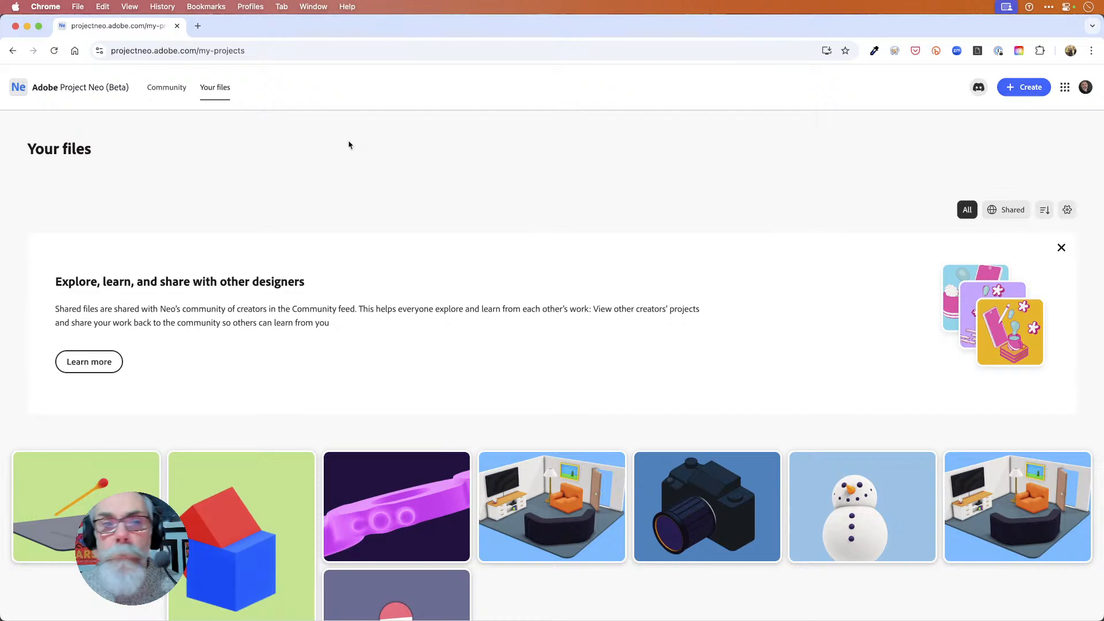
mouse_move(437, 502)
click(442, 500)
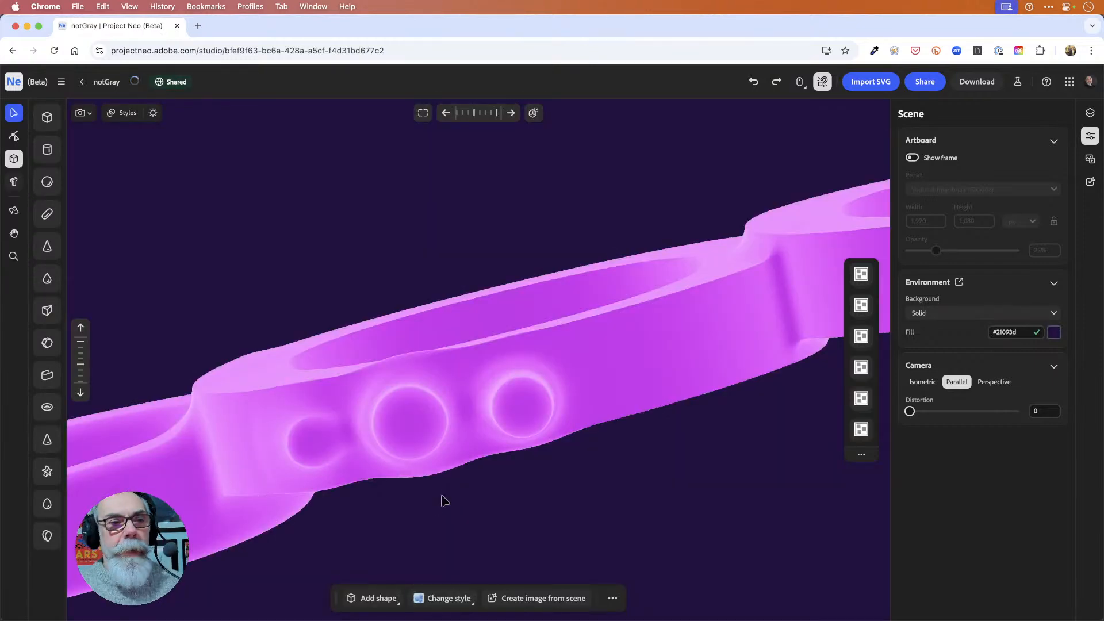
click(424, 114)
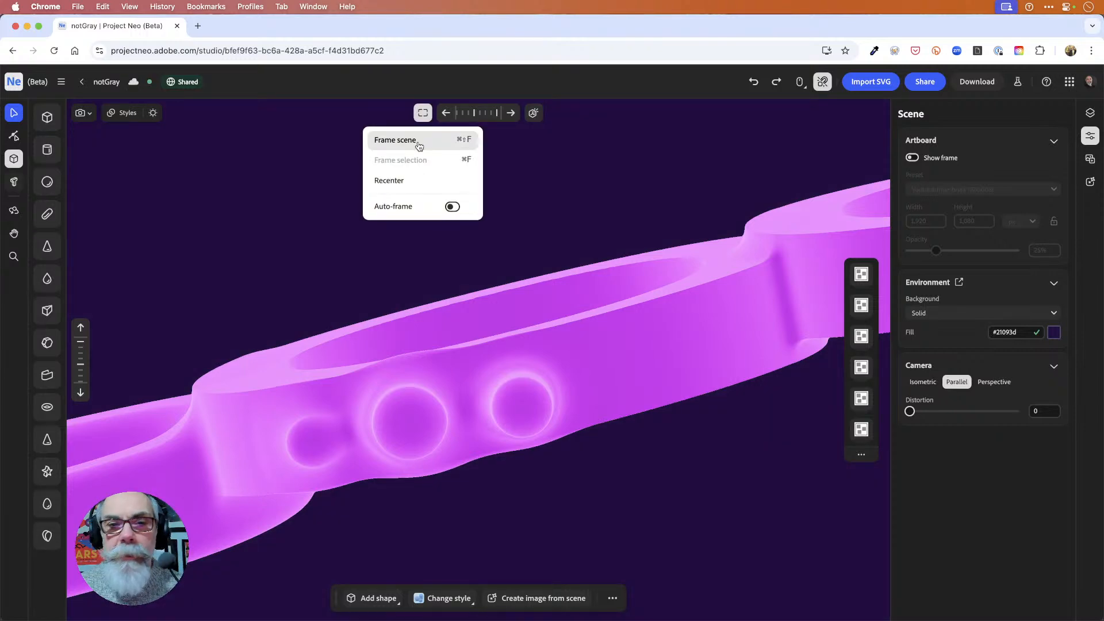
click(419, 146)
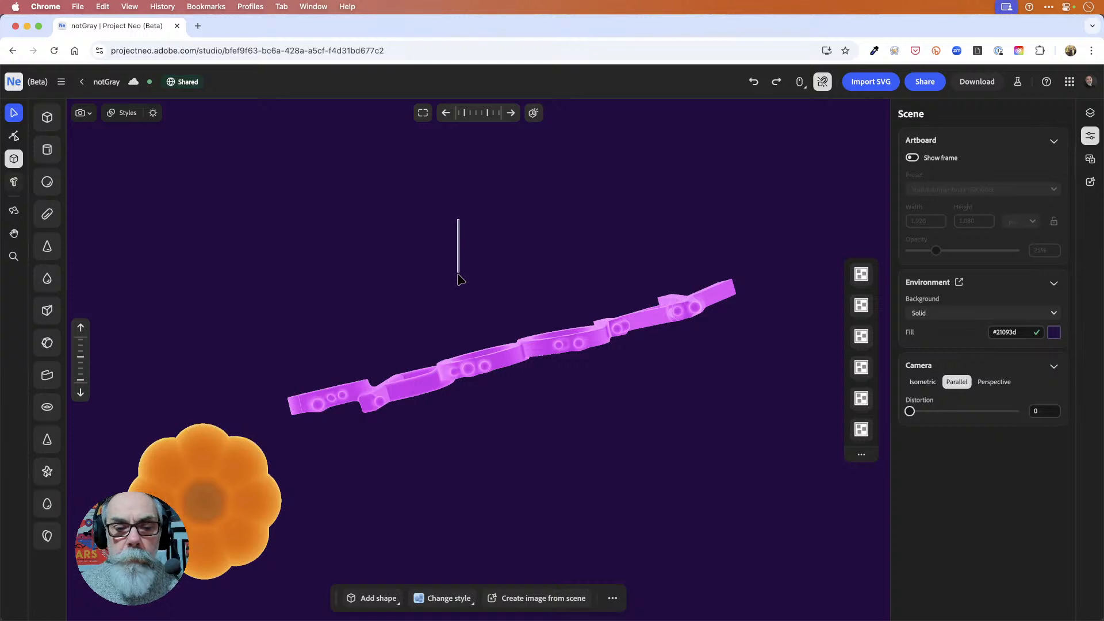
right_drag(485, 267, 489, 347)
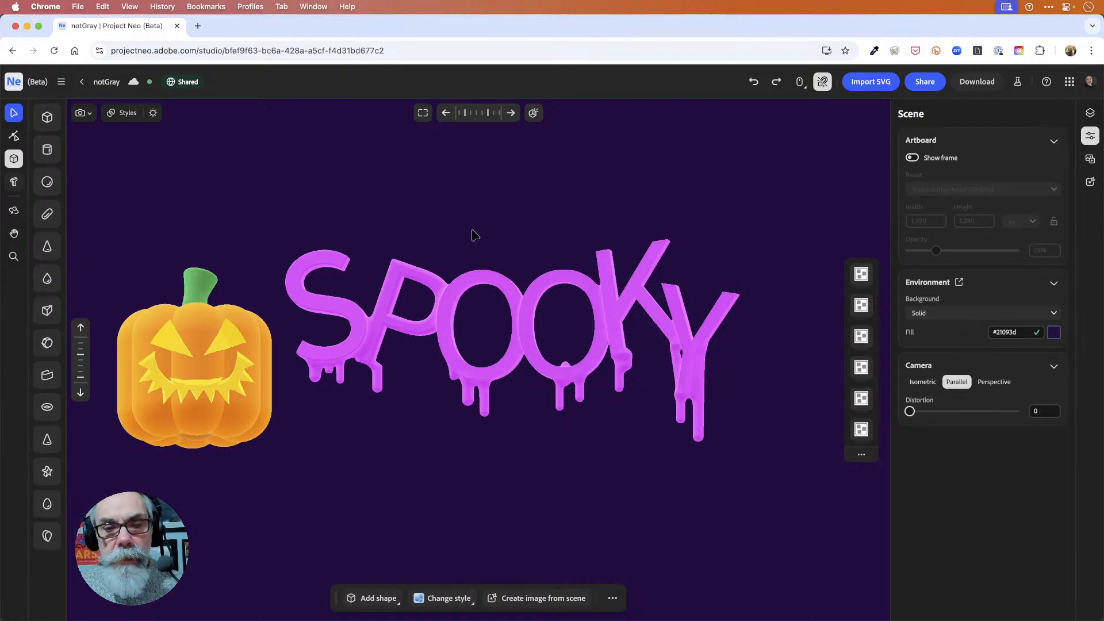
mouse_move(478, 235)
mouse_down()
mouse_move(492, 248)
mouse_move(478, 246)
mouse_up()
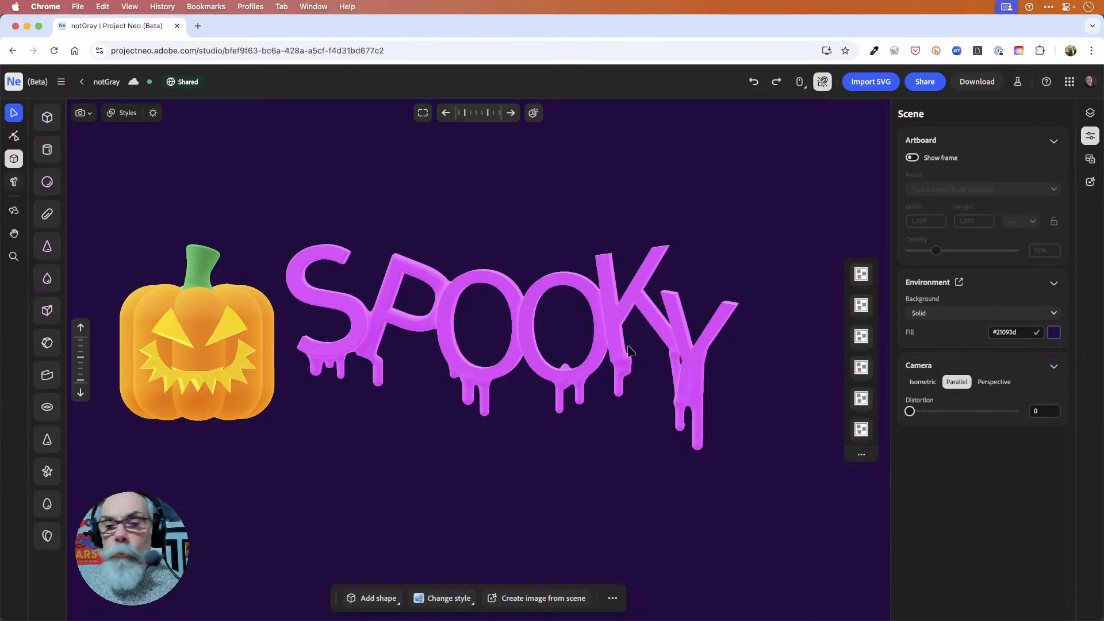
Step: Try the 8 Heavy font on the letter P inside its group in the SPOOKY lettering
scroll(858, 368, down, 1)
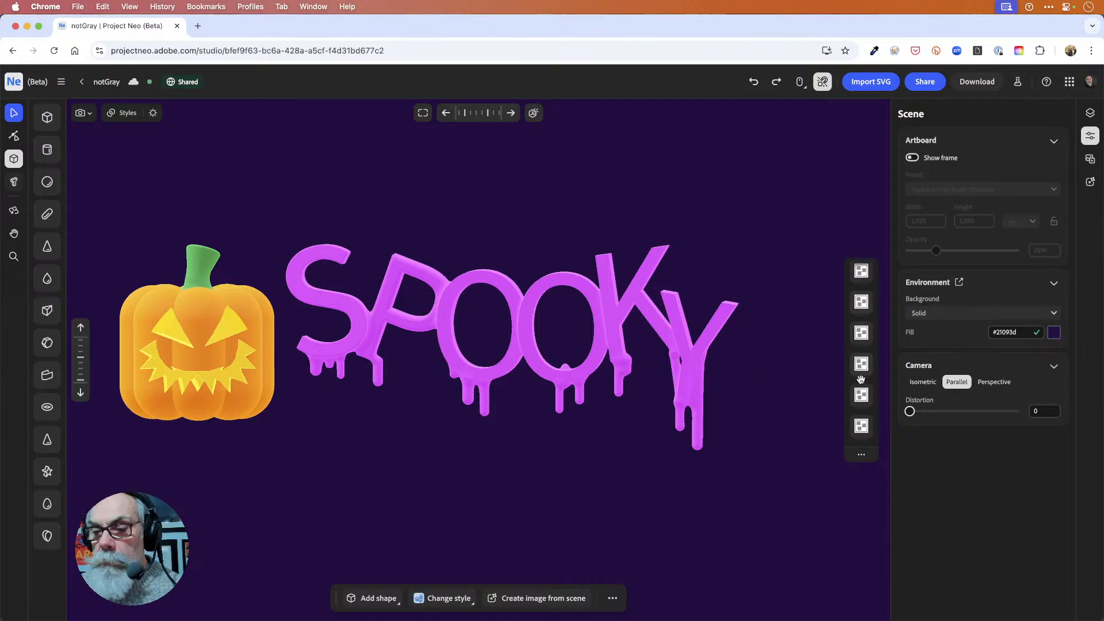
click(862, 426)
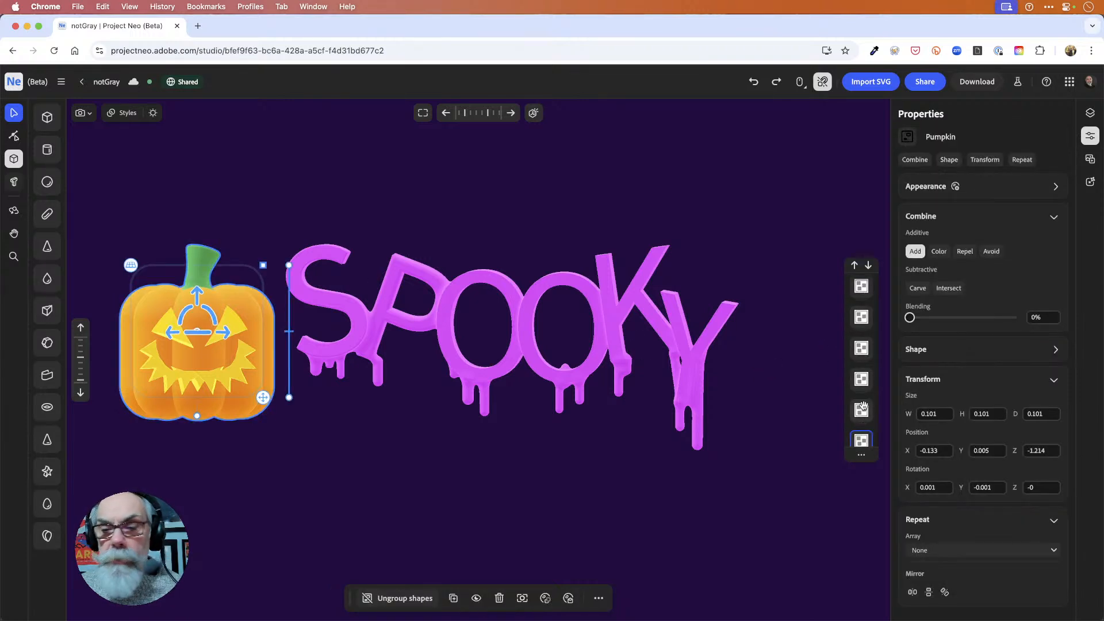
click(862, 409)
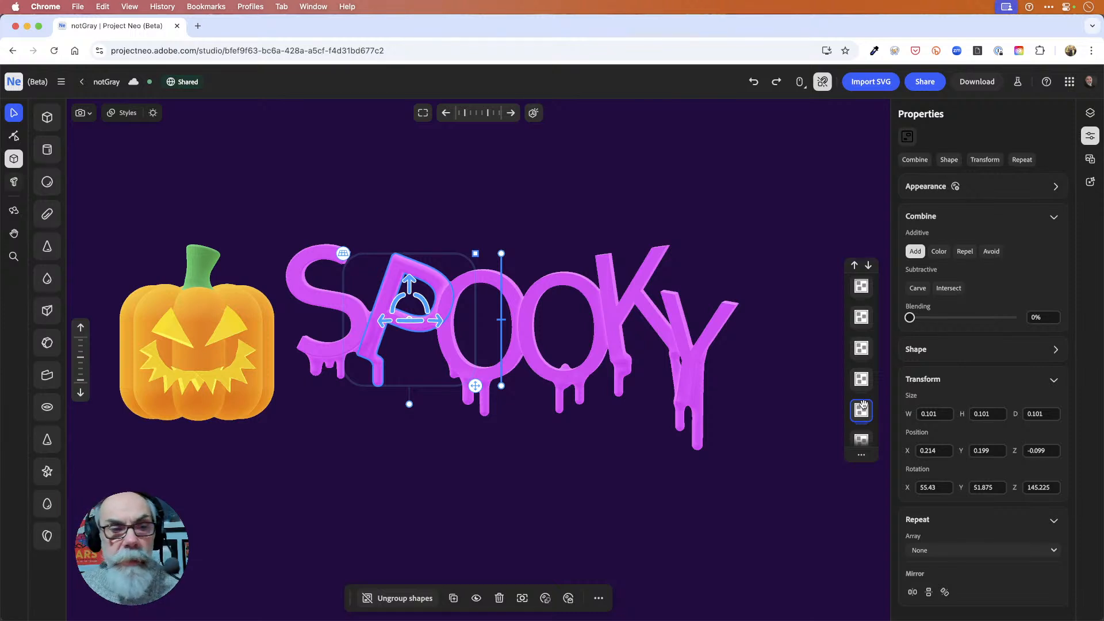
double_click(863, 407)
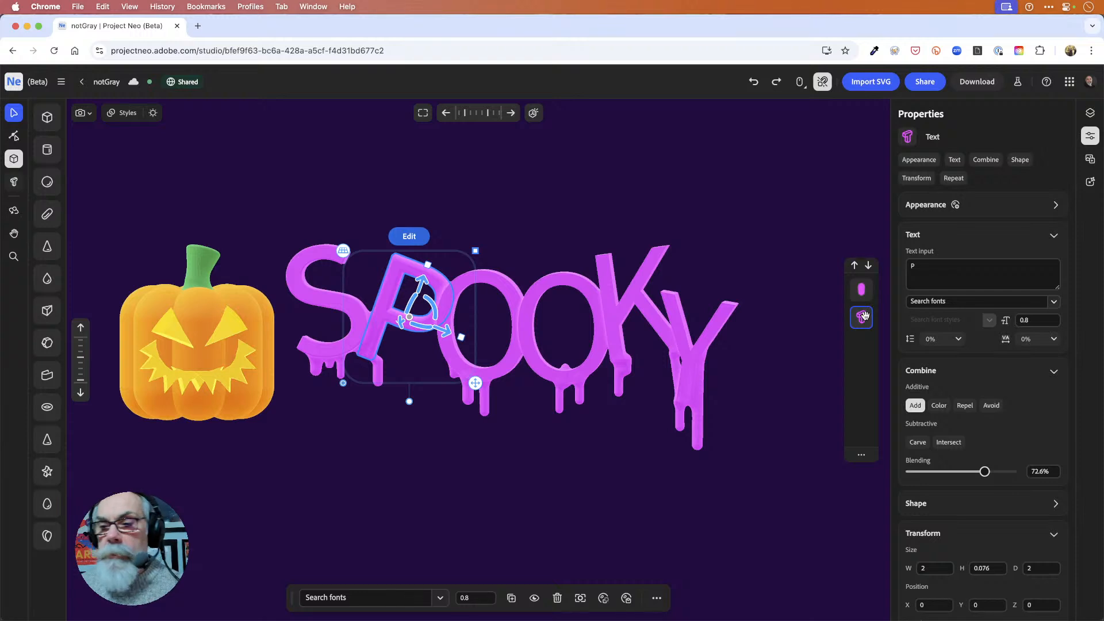
click(1055, 303)
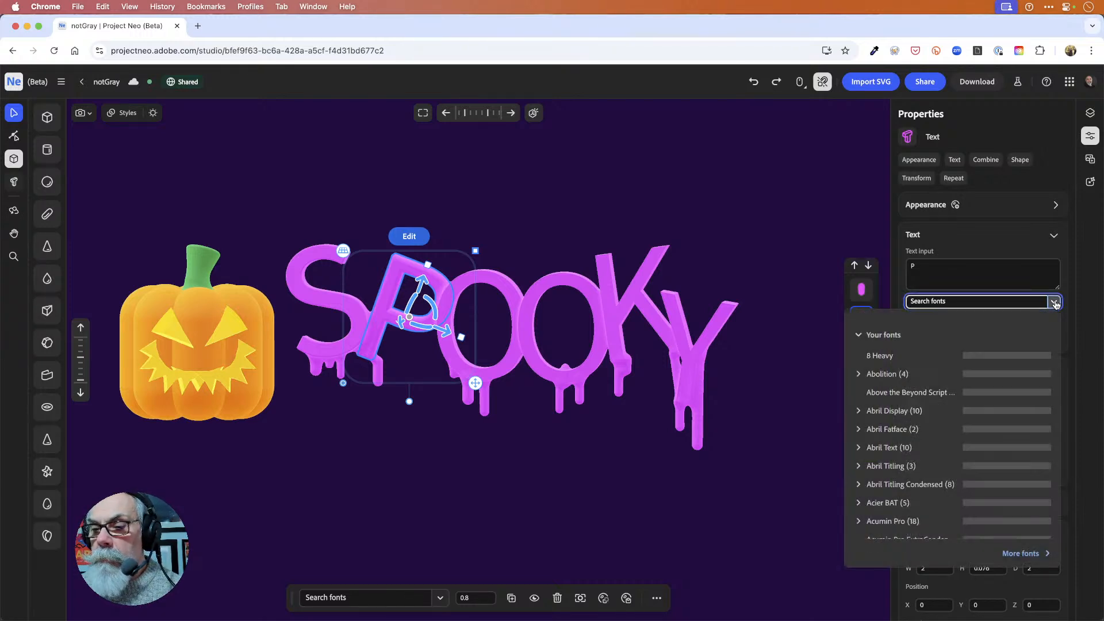
click(928, 356)
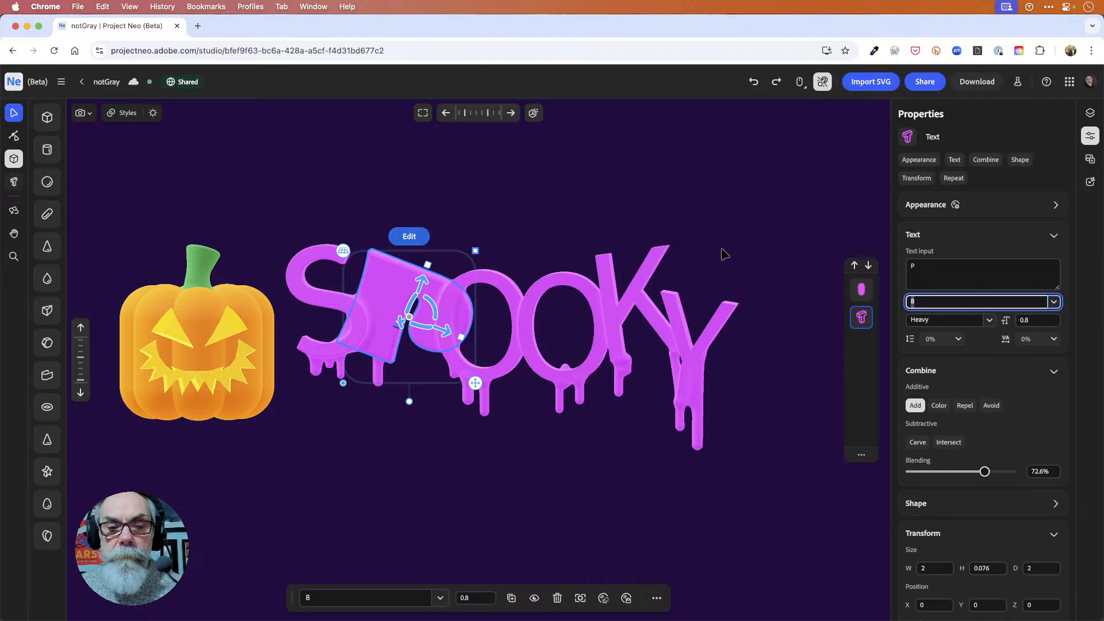
click(713, 233)
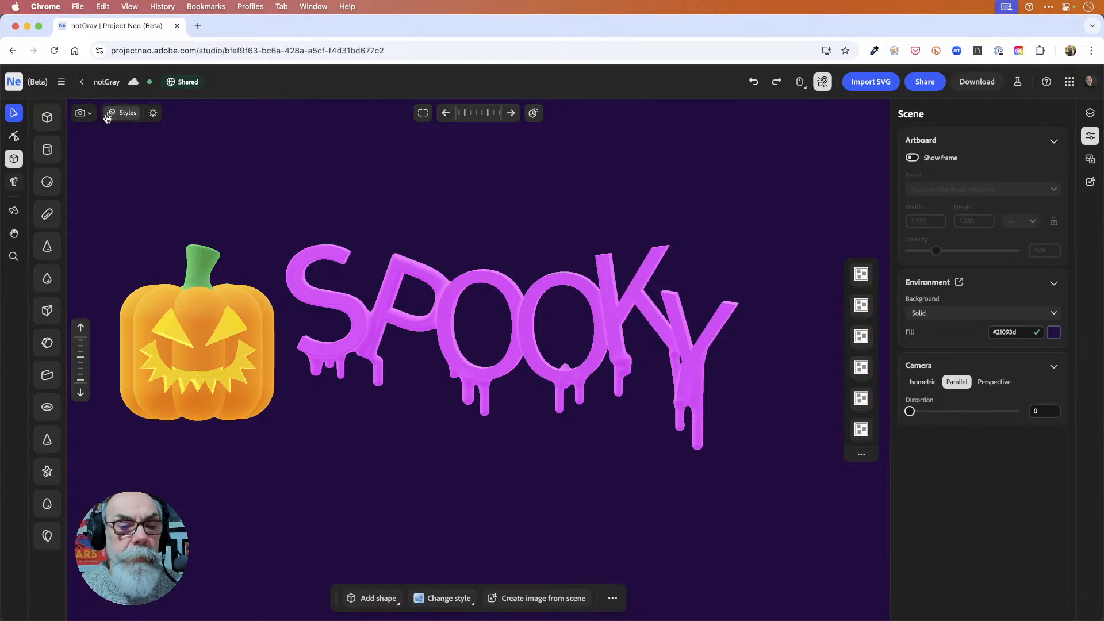
Step: Open the Comfy Living (copy) project from your files, frame the scene and examine the furnished room from different angles
click(82, 82)
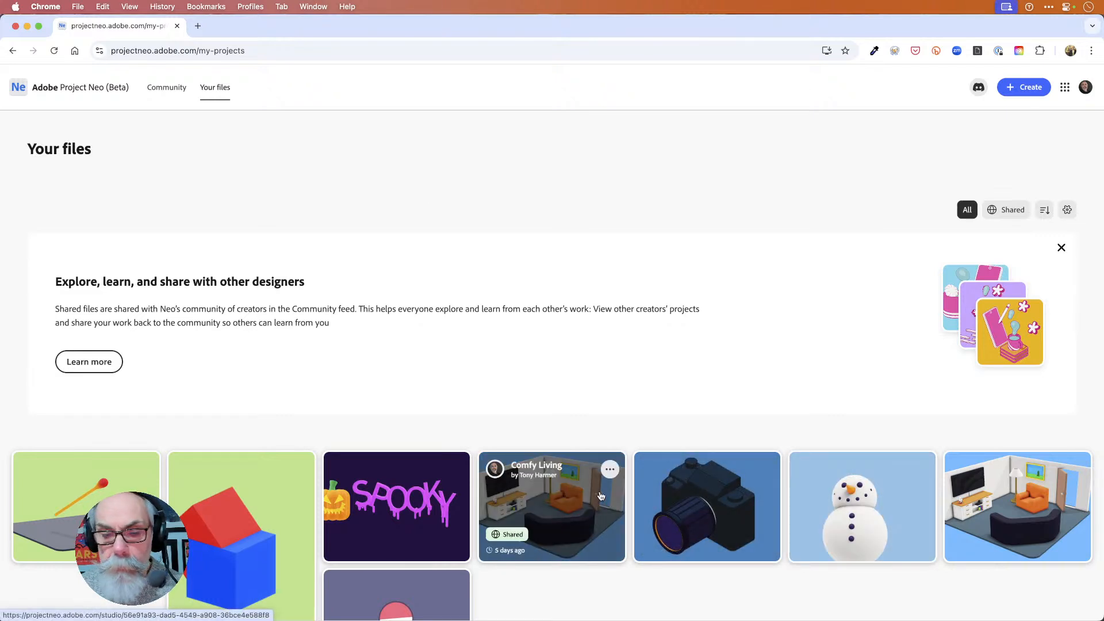
click(1017, 490)
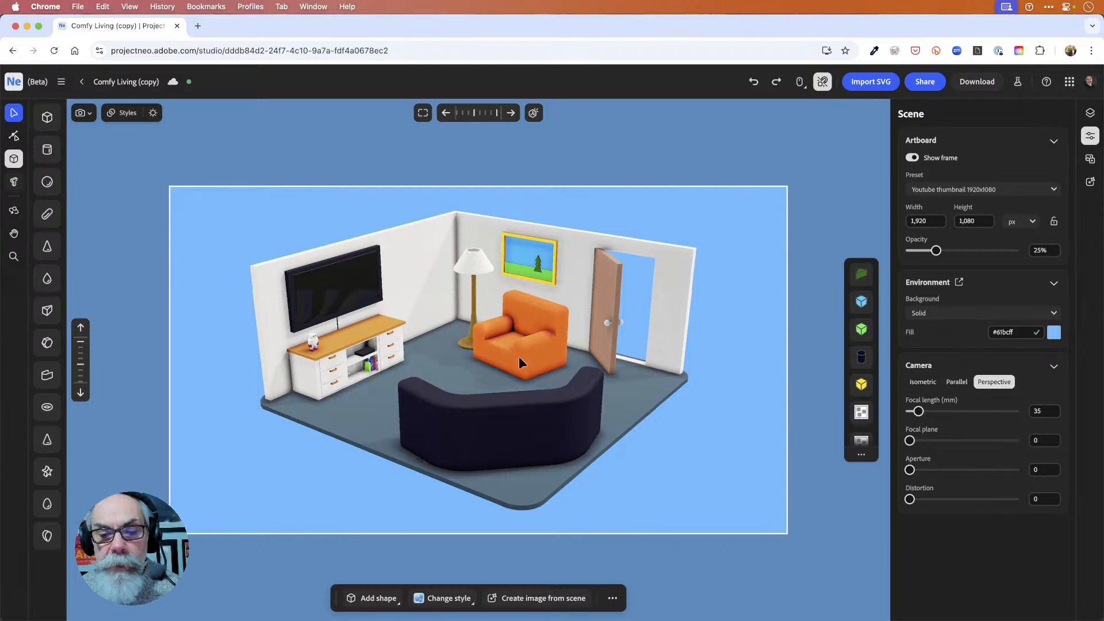
drag(250, 451, 343, 454)
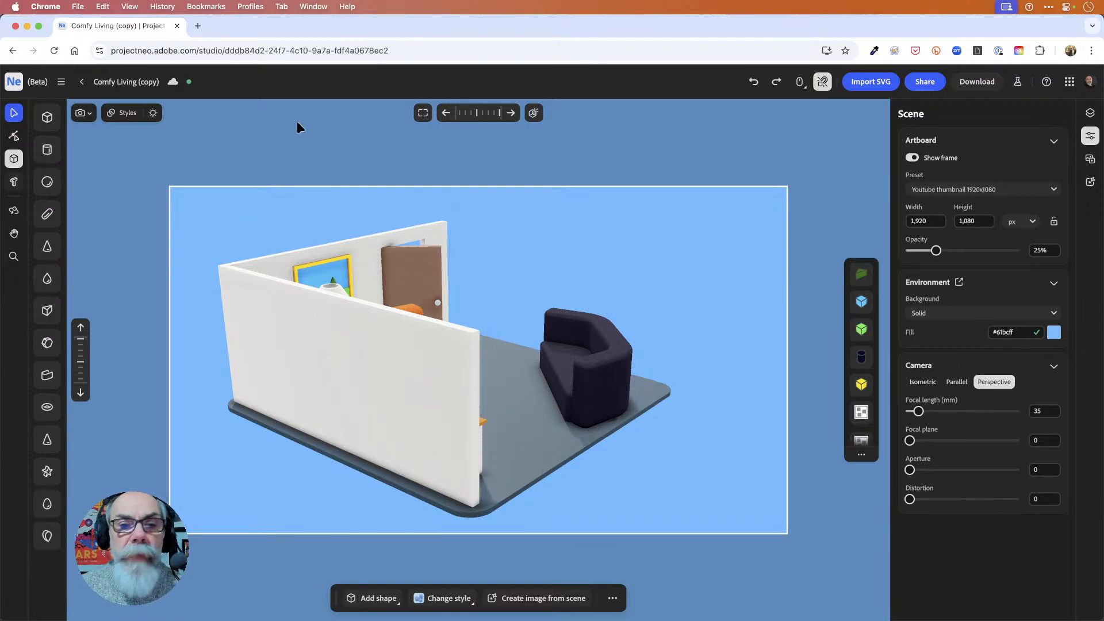
click(422, 113)
click(424, 139)
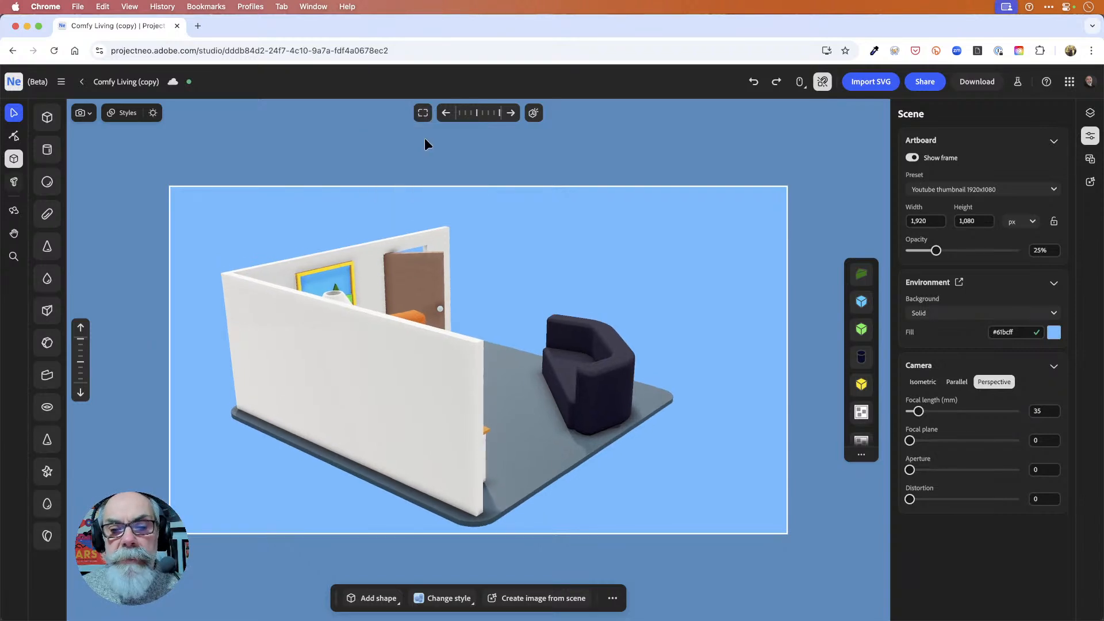
drag(702, 268, 620, 264)
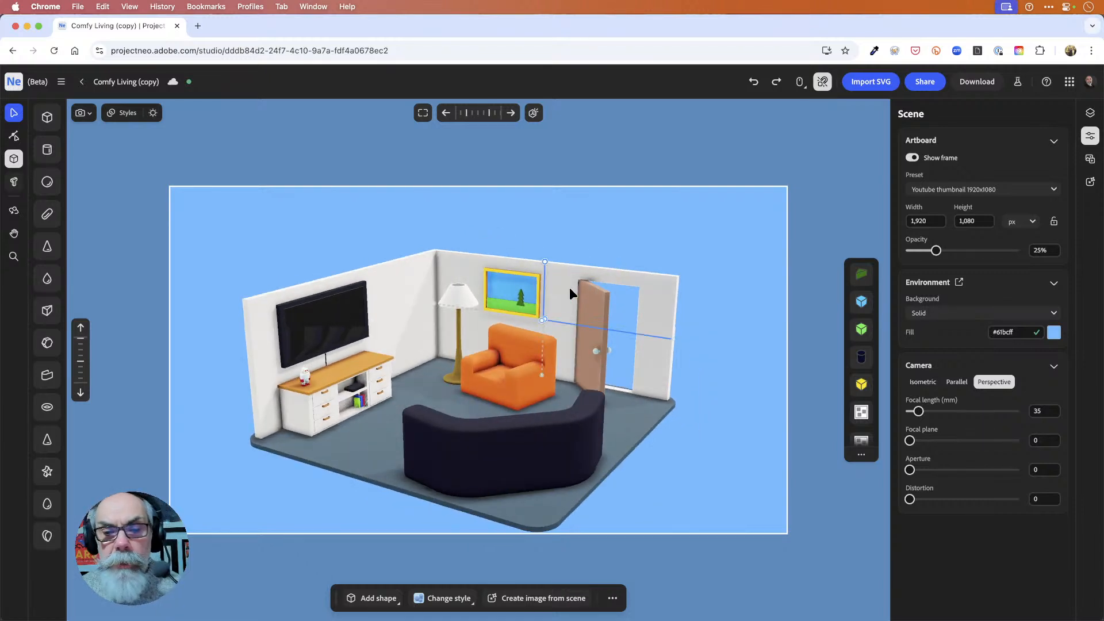
mouse_move(523, 306)
mouse_down()
mouse_move(532, 278)
mouse_move(536, 325)
mouse_move(532, 303)
mouse_up()
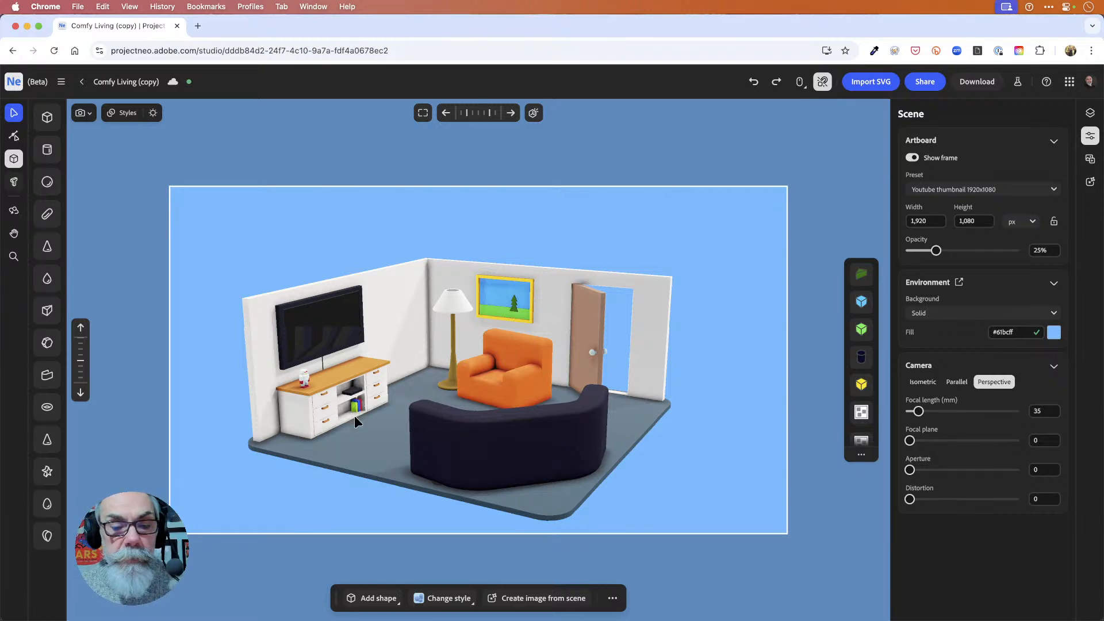
Step: Hide the artboard frame and examine the TV cabinet, toy robot and shelf items up close
scroll(354, 415, up, 10)
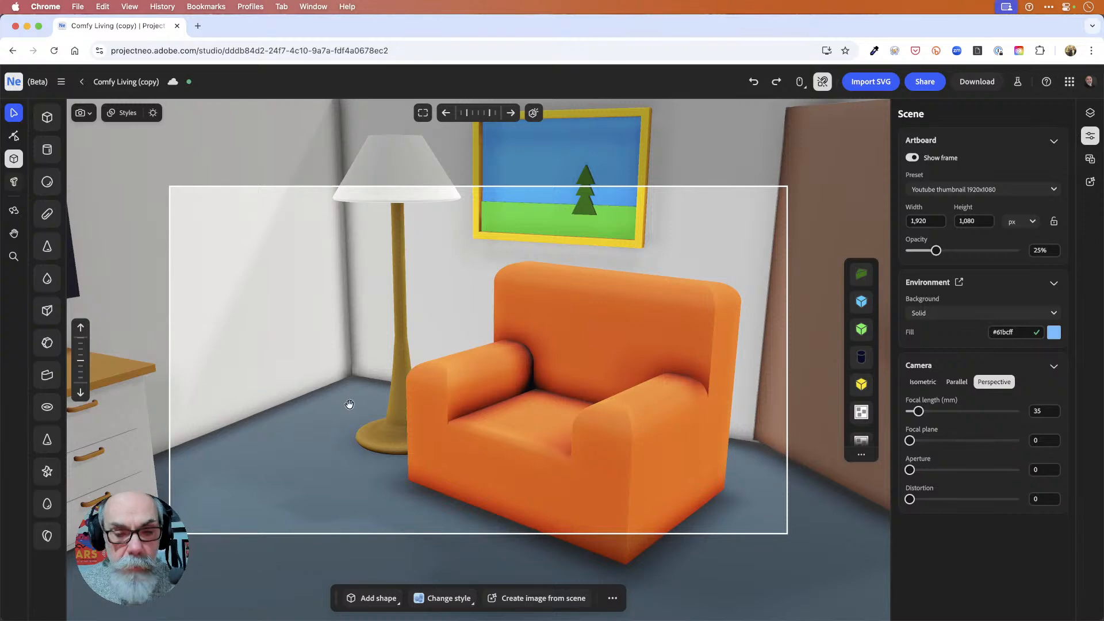
drag(345, 402, 771, 291)
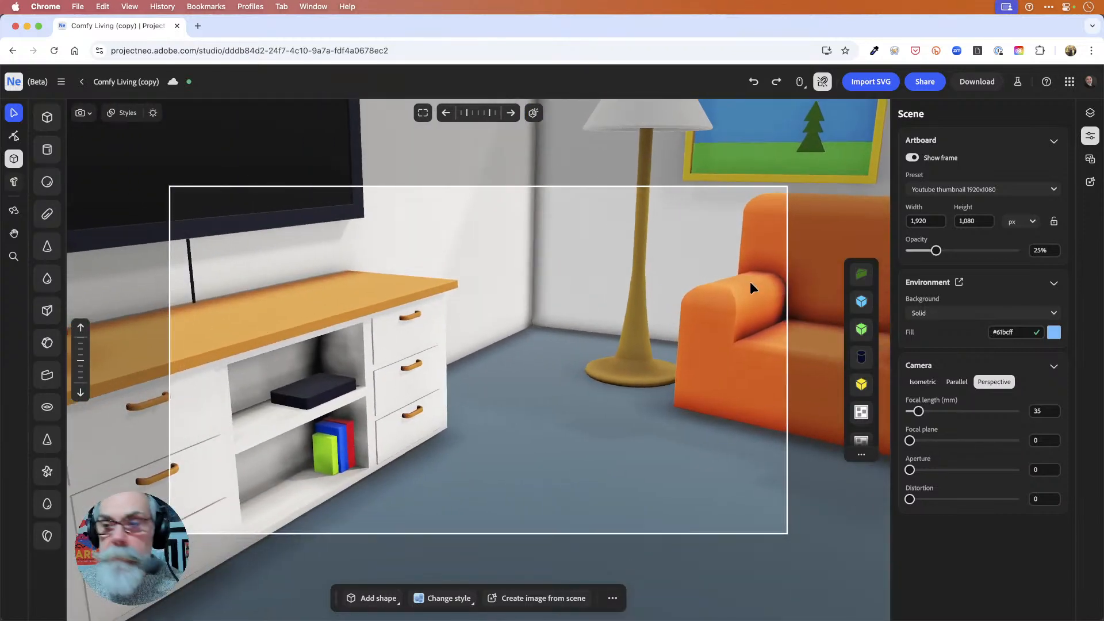
click(912, 157)
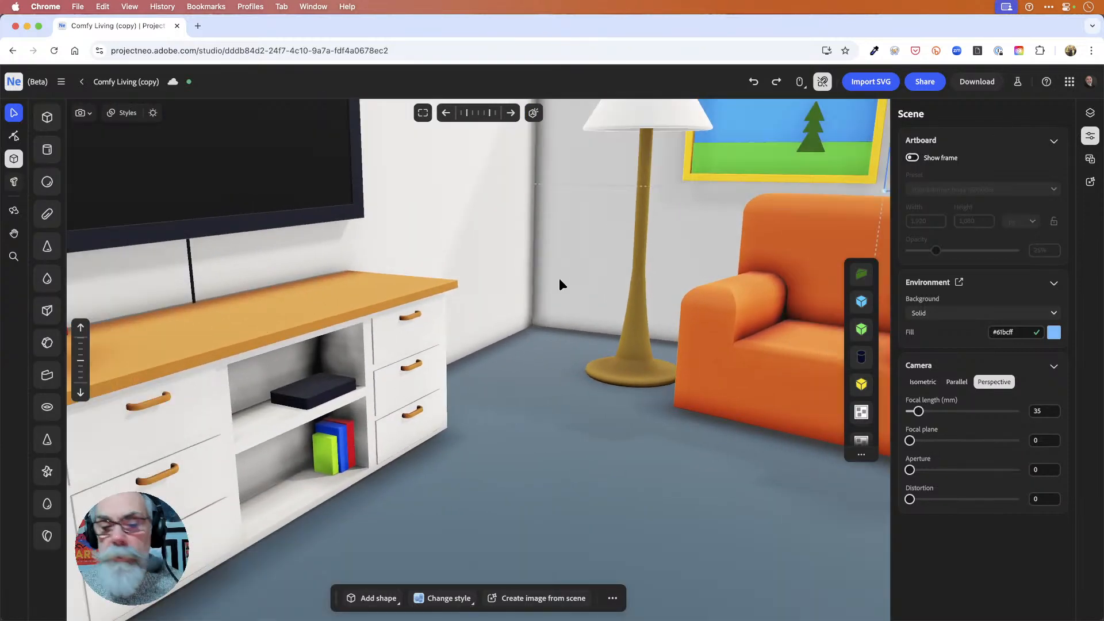
drag(560, 277, 535, 334)
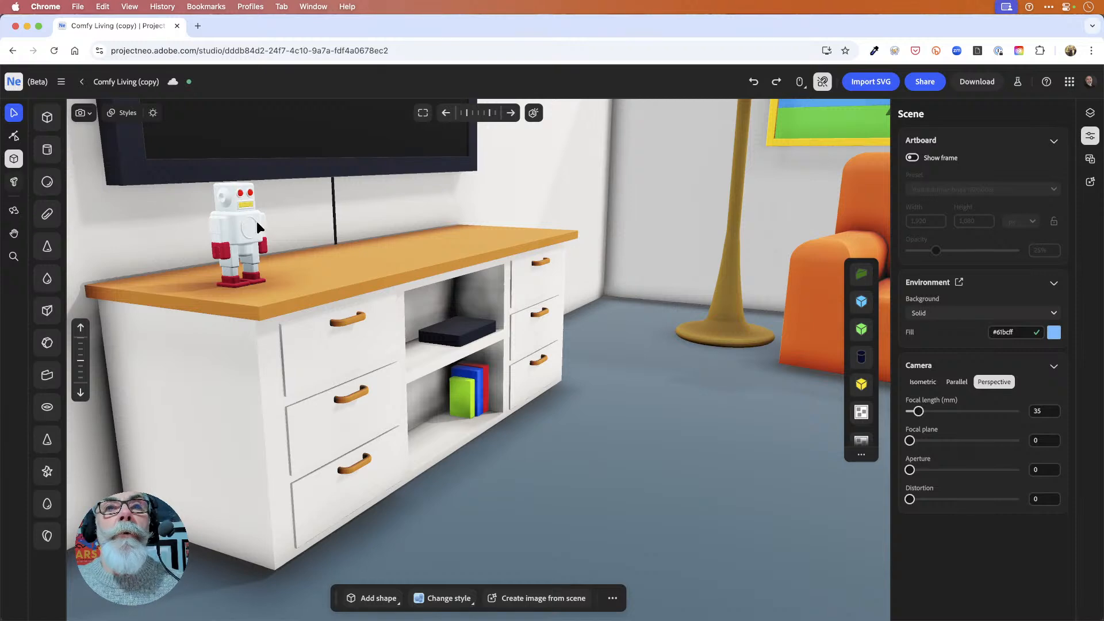
drag(289, 230, 260, 236)
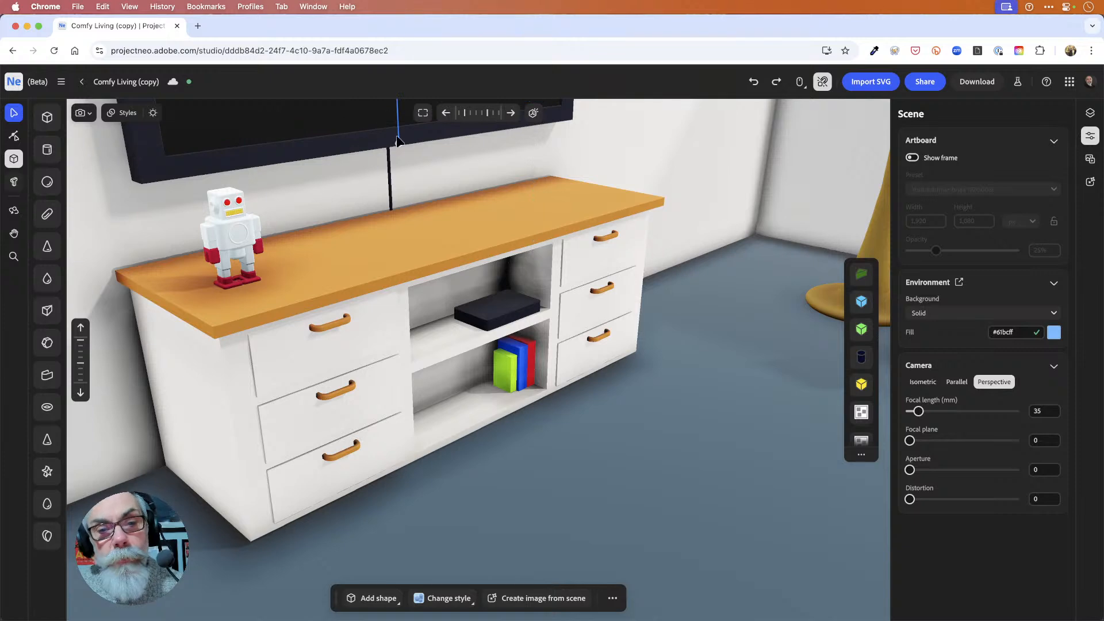
Step: Frame the whole living room in view and show the artboard frame again
scroll(473, 248, down, 10)
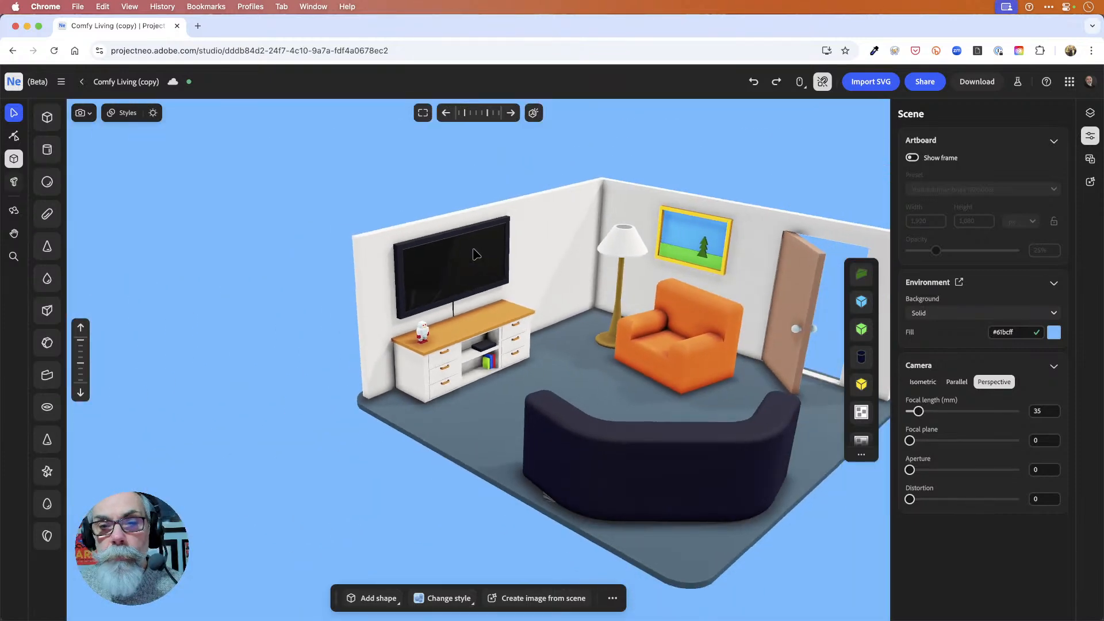
click(423, 112)
click(427, 140)
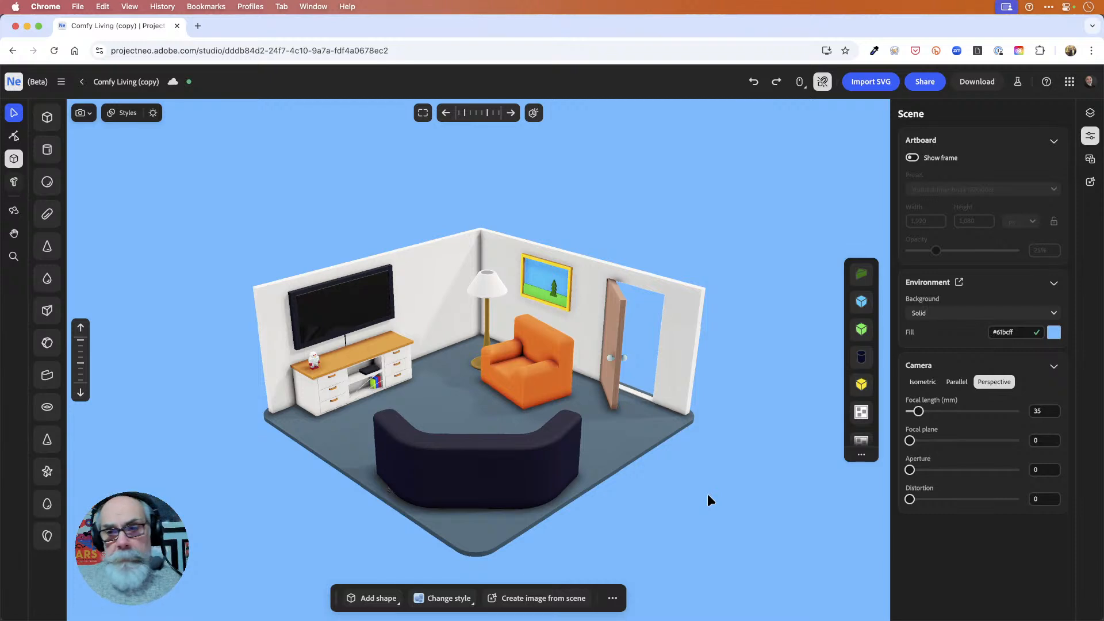
drag(713, 496, 724, 468)
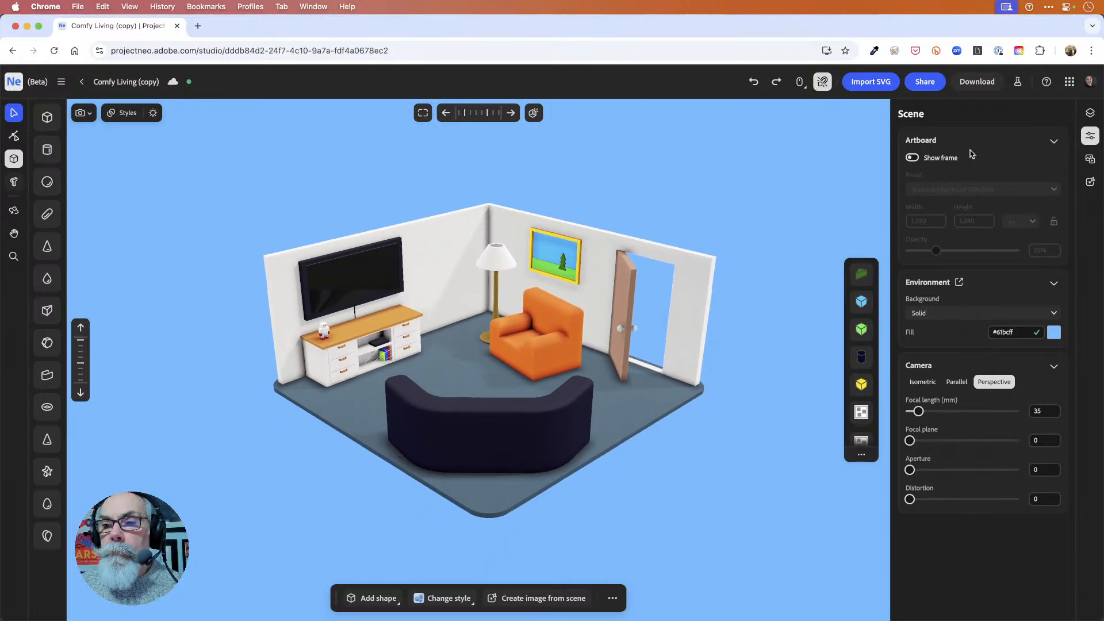
click(933, 160)
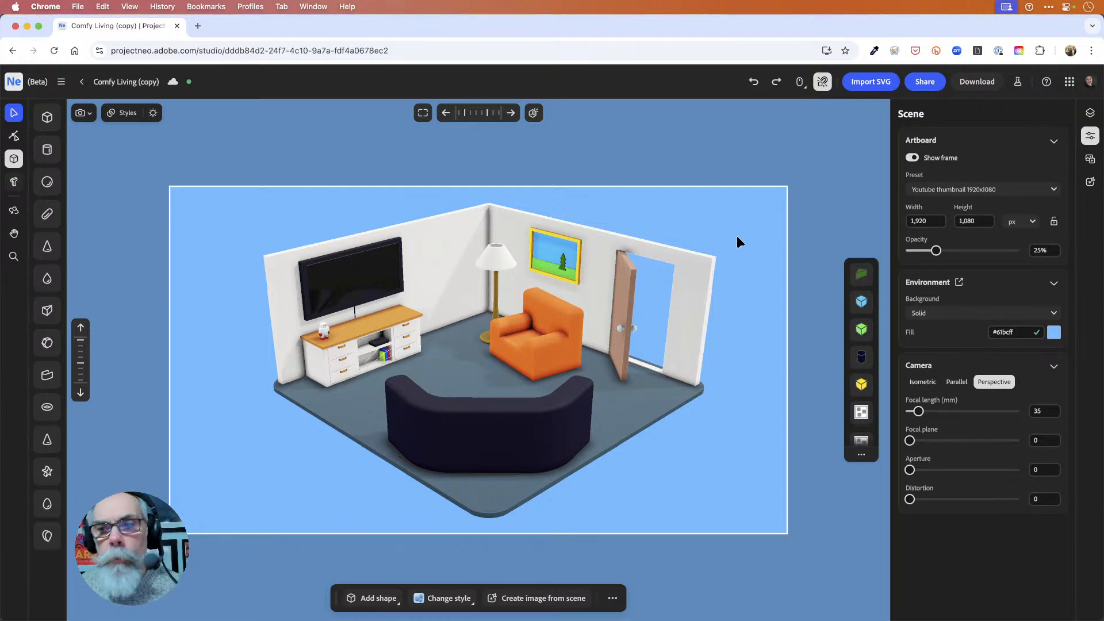
Step: Select the picture's tree, its blue and green boxes and the TV cable in turn to identify each shape in the stacking order
scroll(858, 299, down, 5)
scroll(859, 299, down, 5)
scroll(859, 299, down, 4)
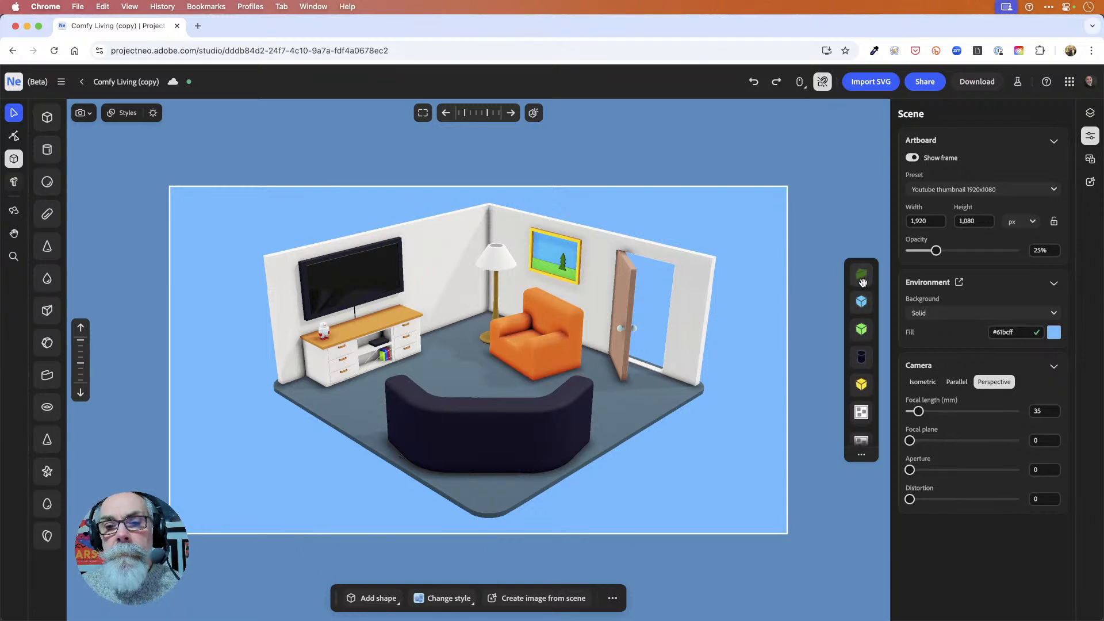
click(862, 275)
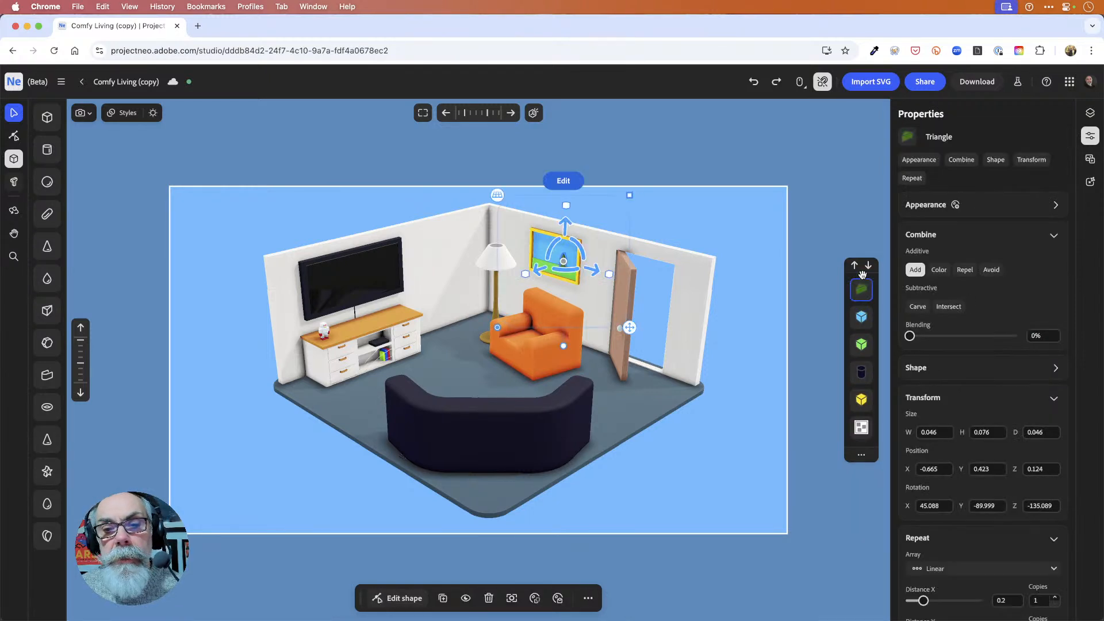
click(862, 318)
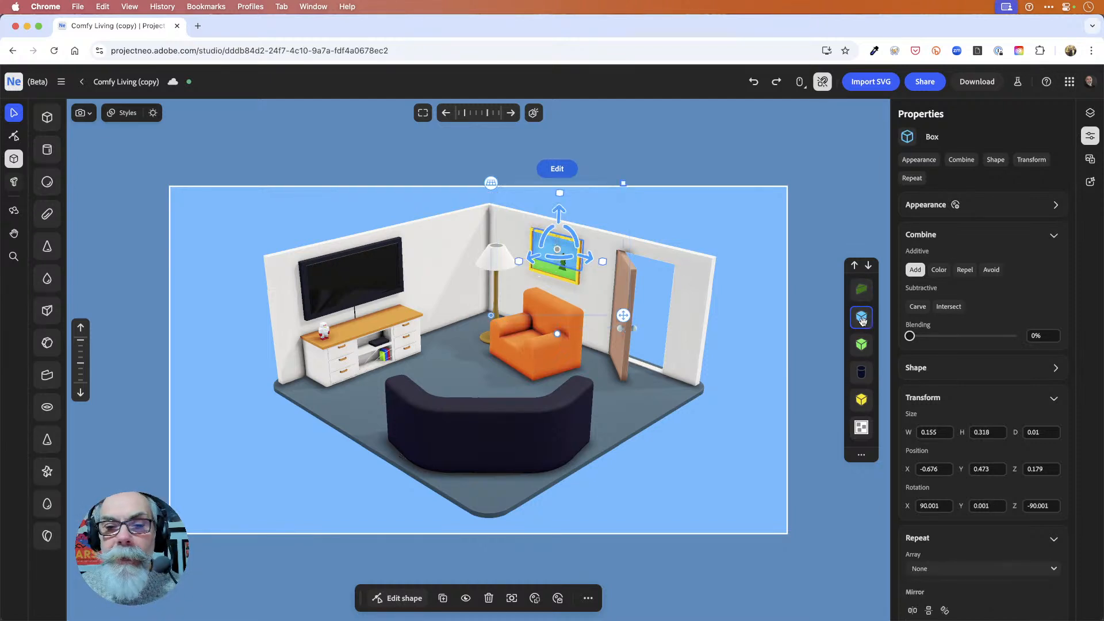
click(862, 344)
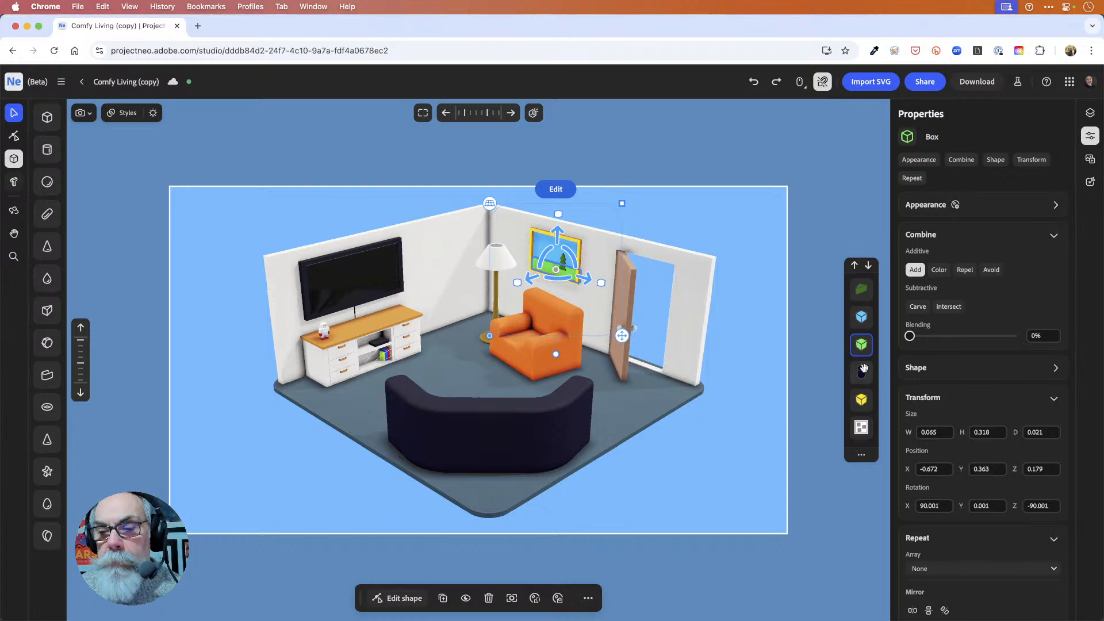
click(863, 371)
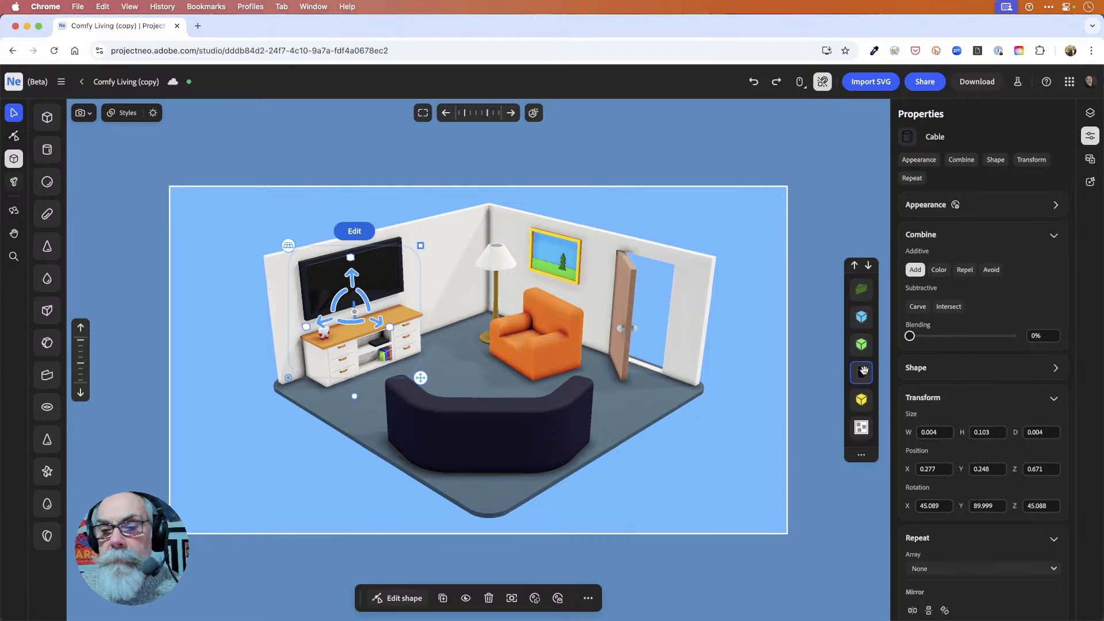
Step: Move the yellow picture frame ahead of the TV cable in the shape order, and deselect it
click(863, 399)
drag(862, 399, 868, 357)
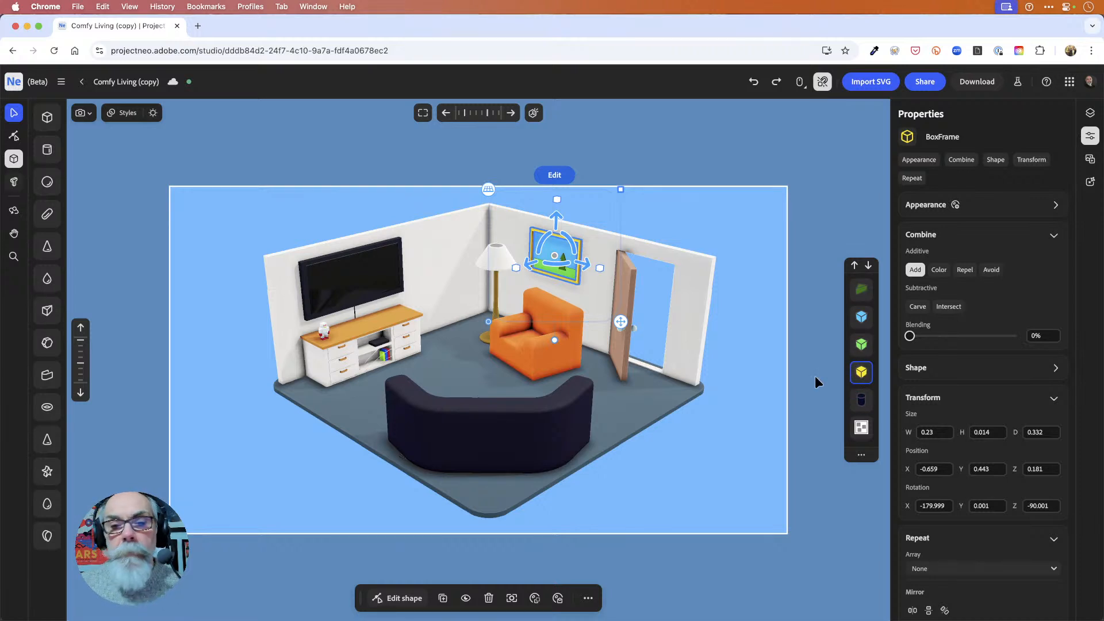
click(830, 272)
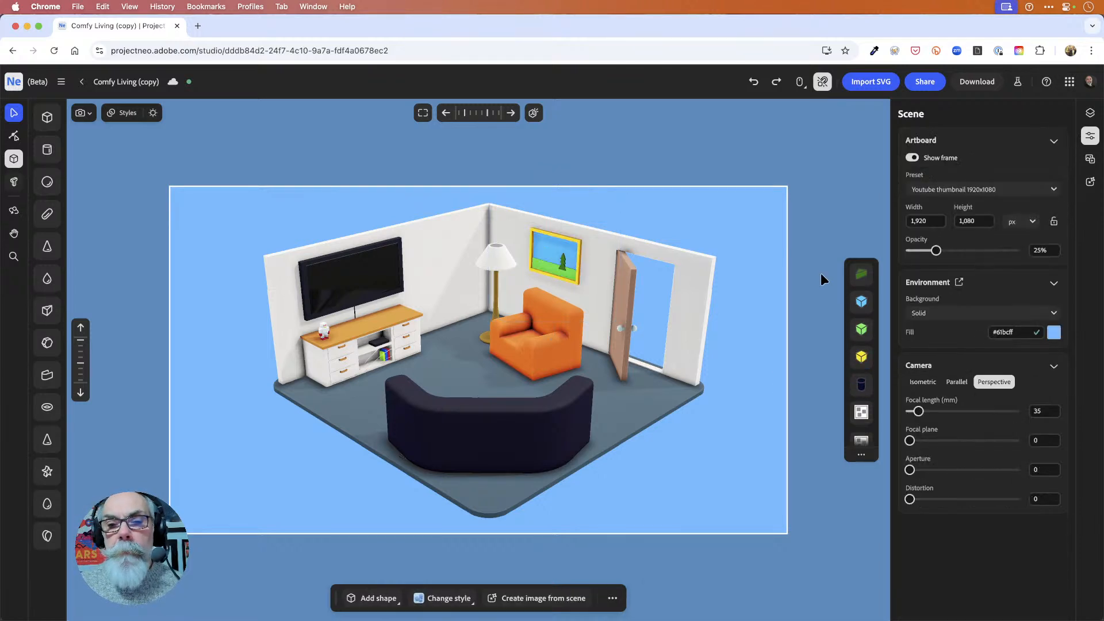